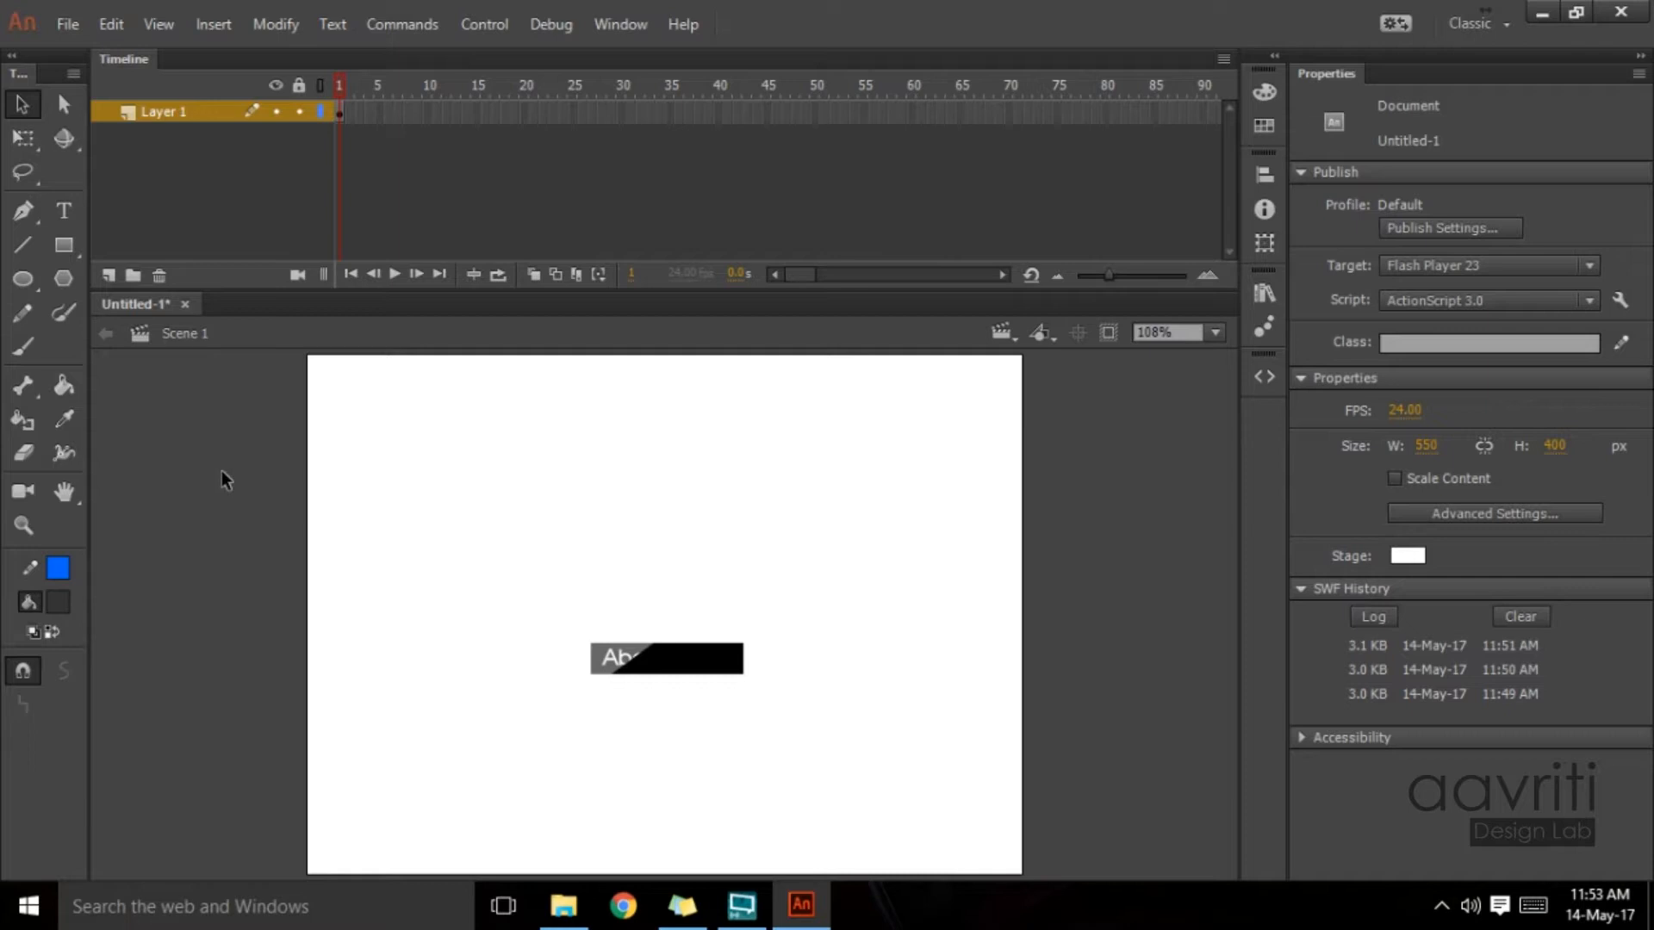
# Step: Test the movie to preview the button's behaviour, and close the preview
pyautogui.hotkey('ctrl', 'Return')
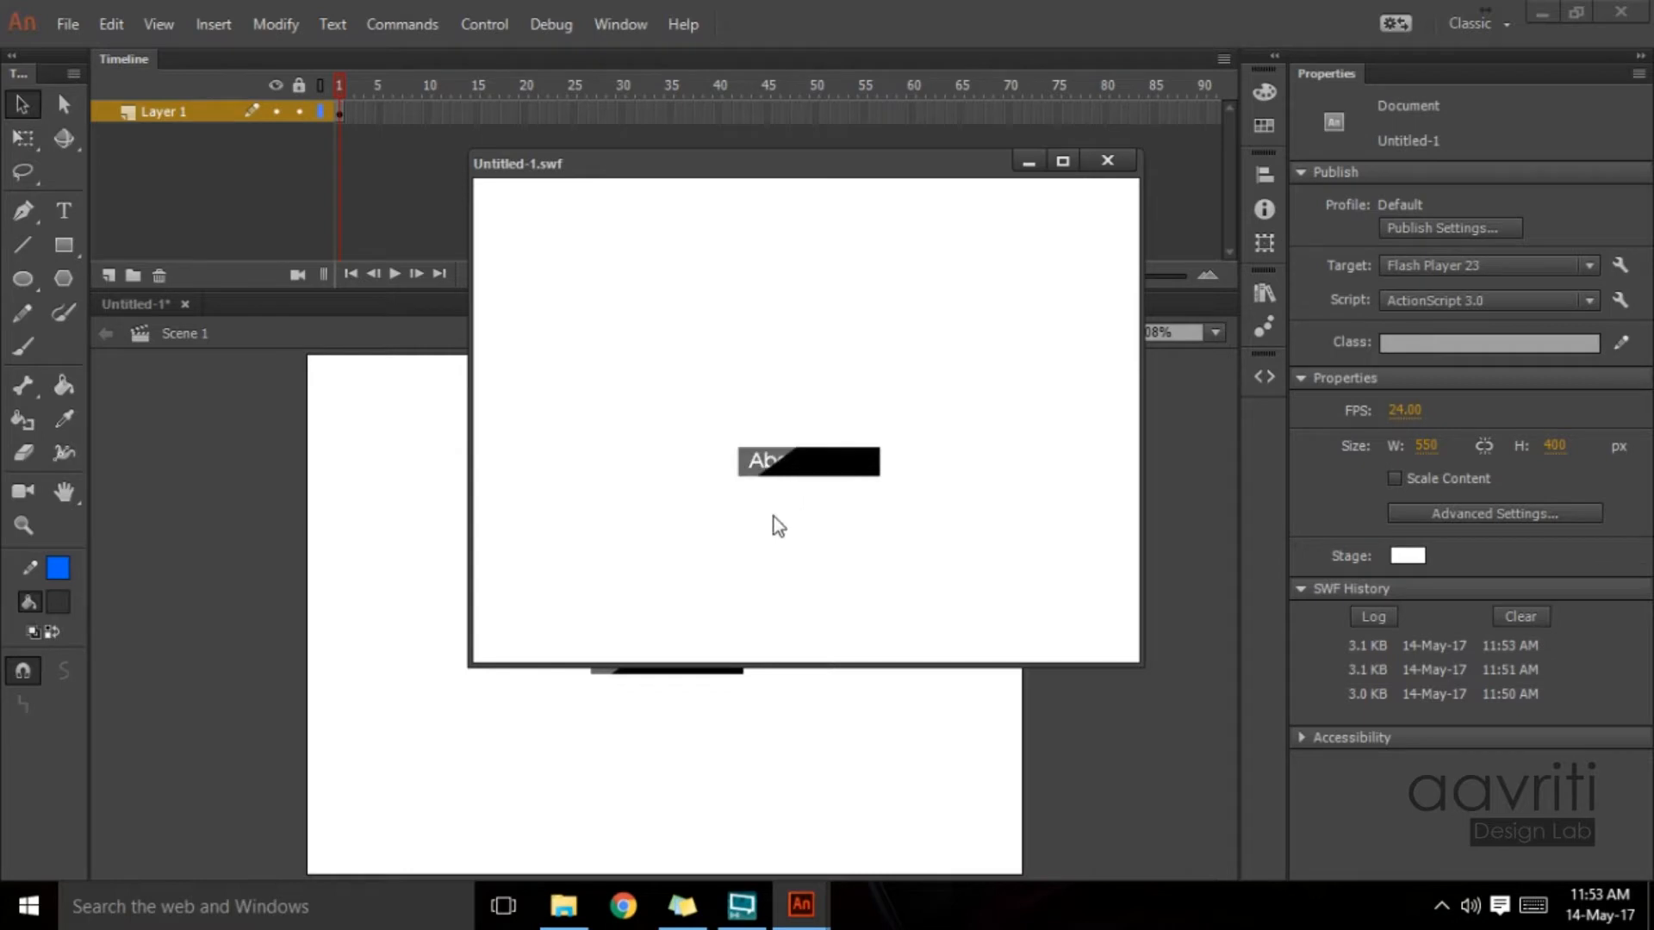
pyautogui.click(1122, 160)
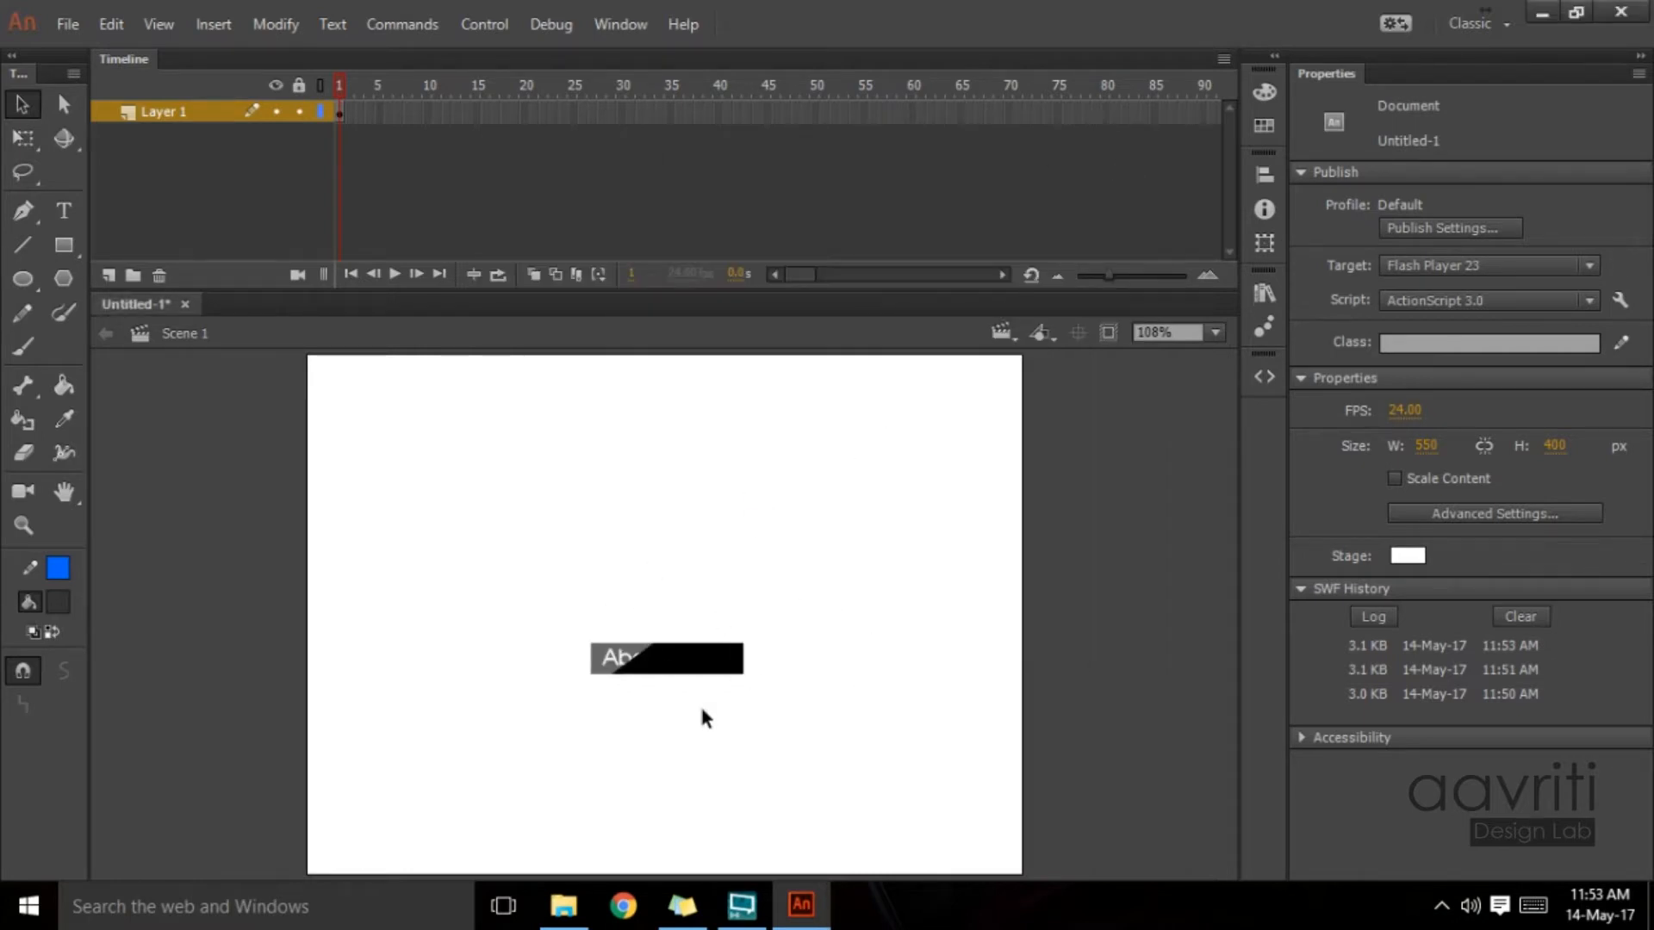
# Step: Open the button symbol for editing and review its Up, Over and Down states
pyautogui.hotkey('ctrl', '=')
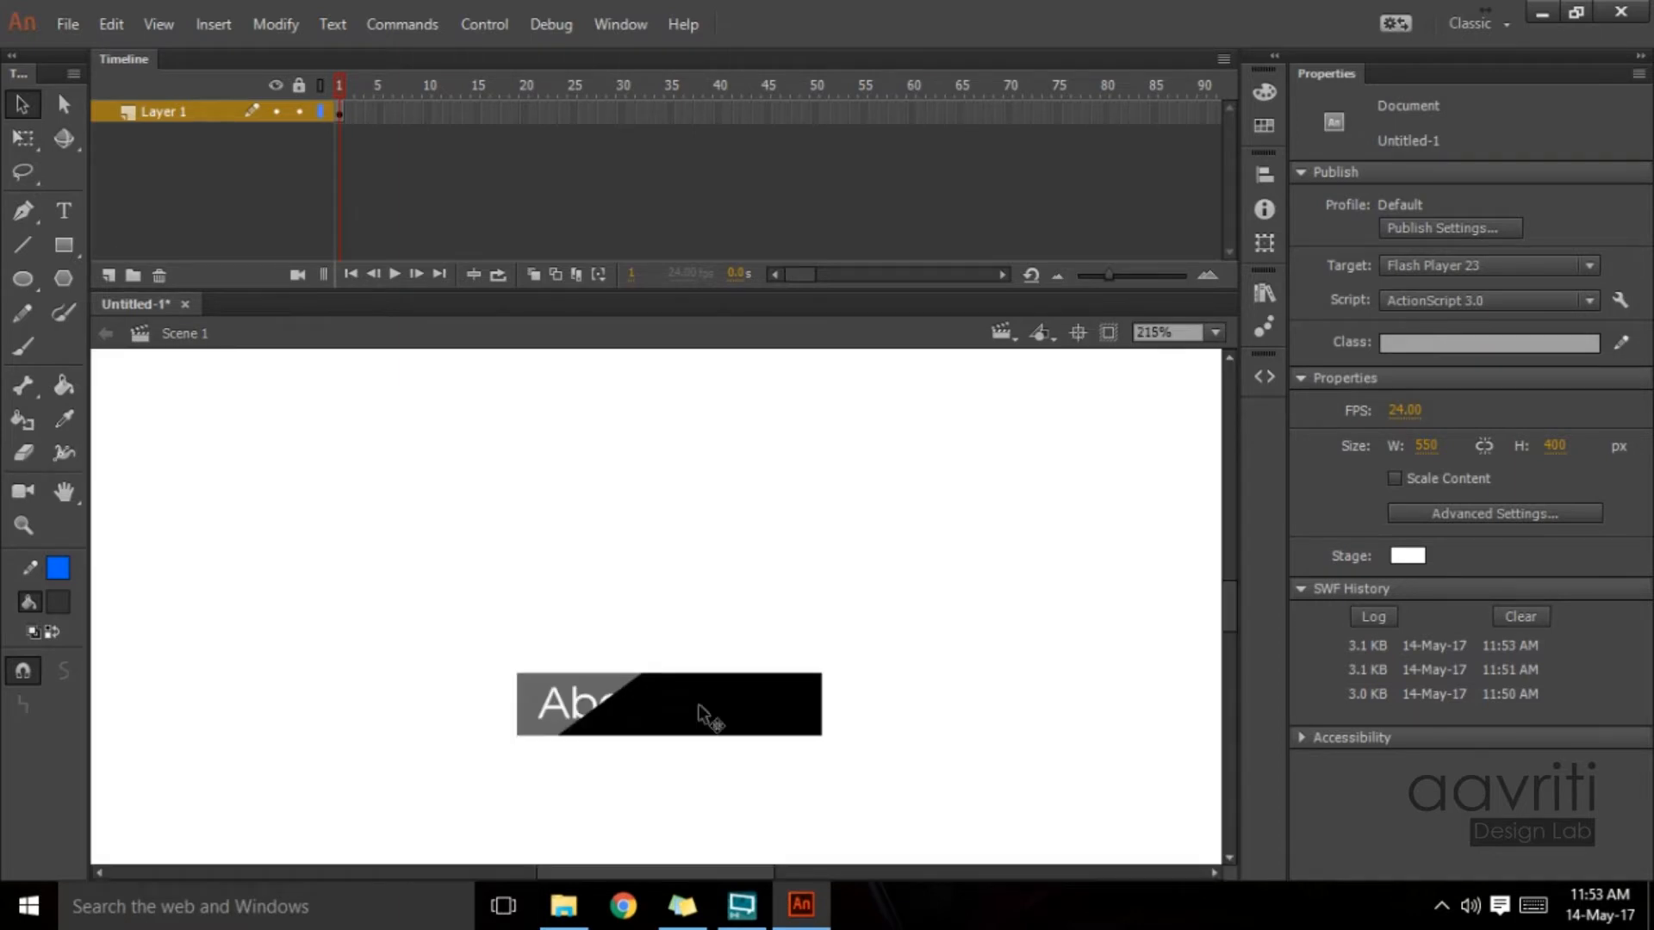
pyautogui.scroll(-3, 728, 705)
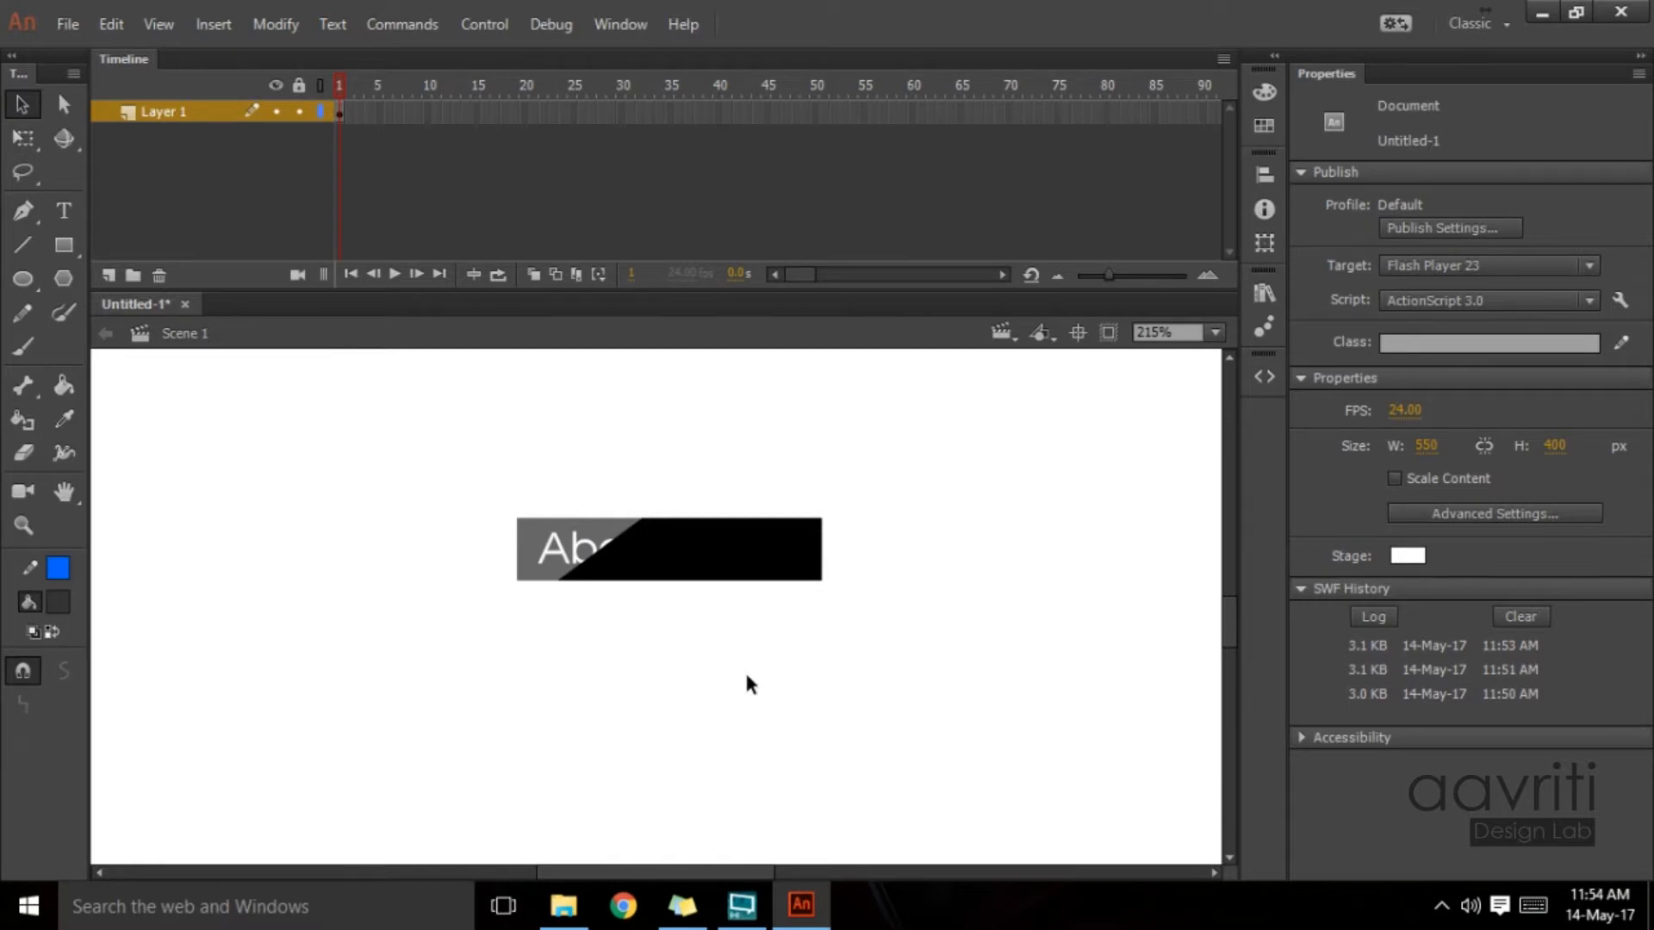
pyautogui.click(706, 553)
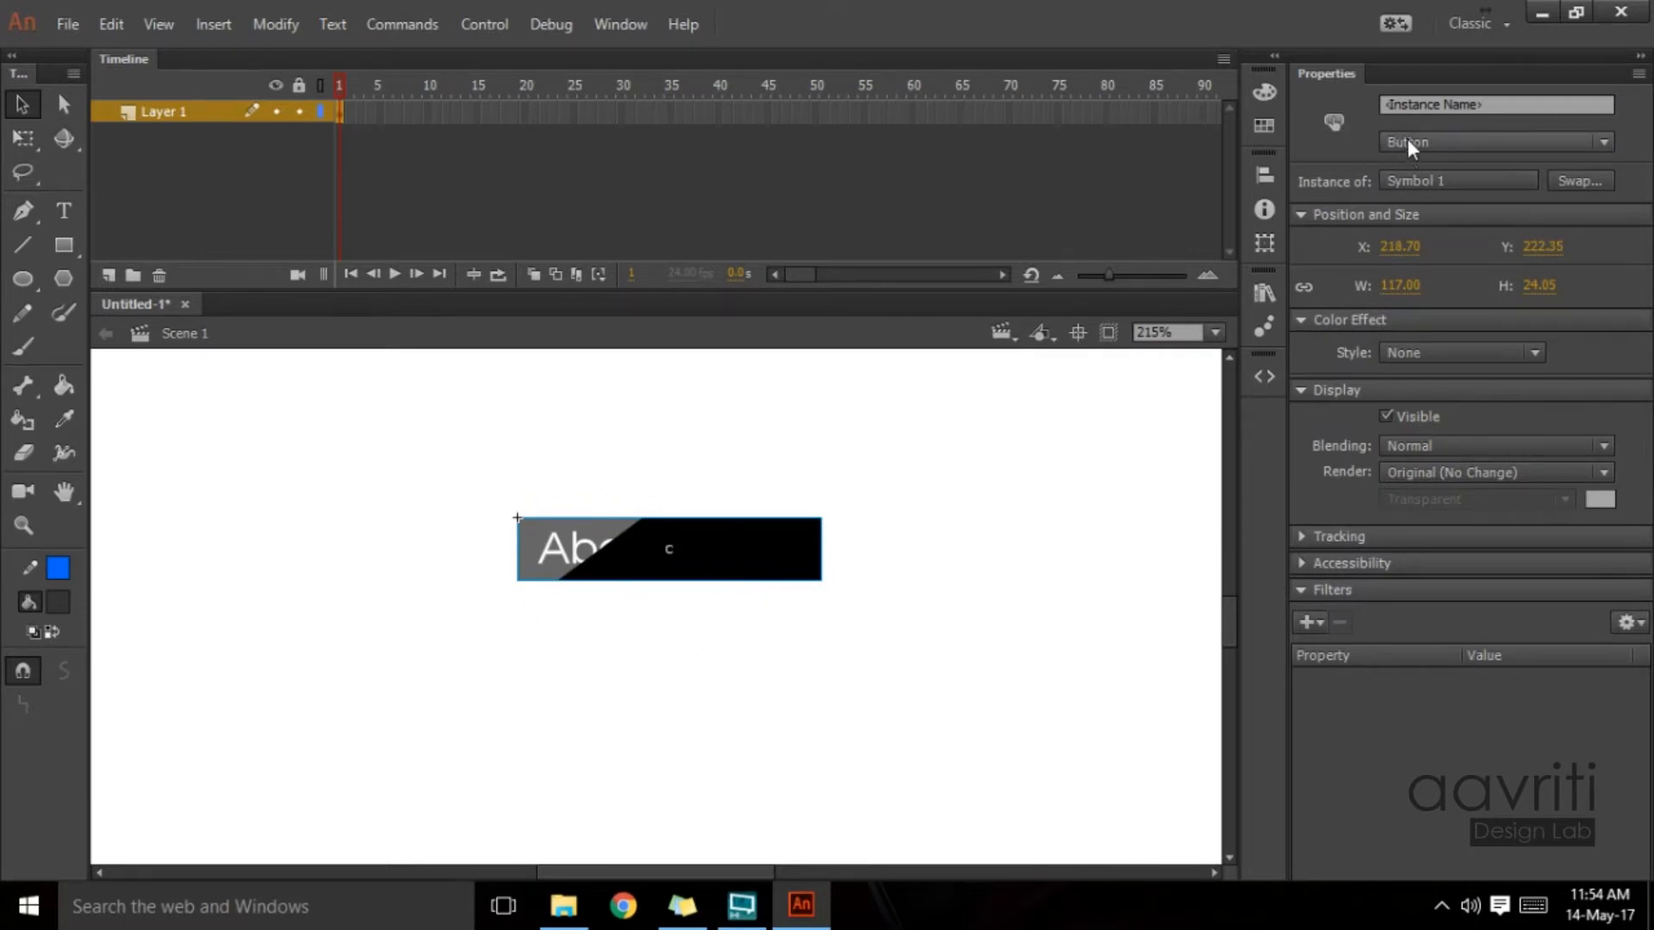
pyautogui.doubleClick(736, 541)
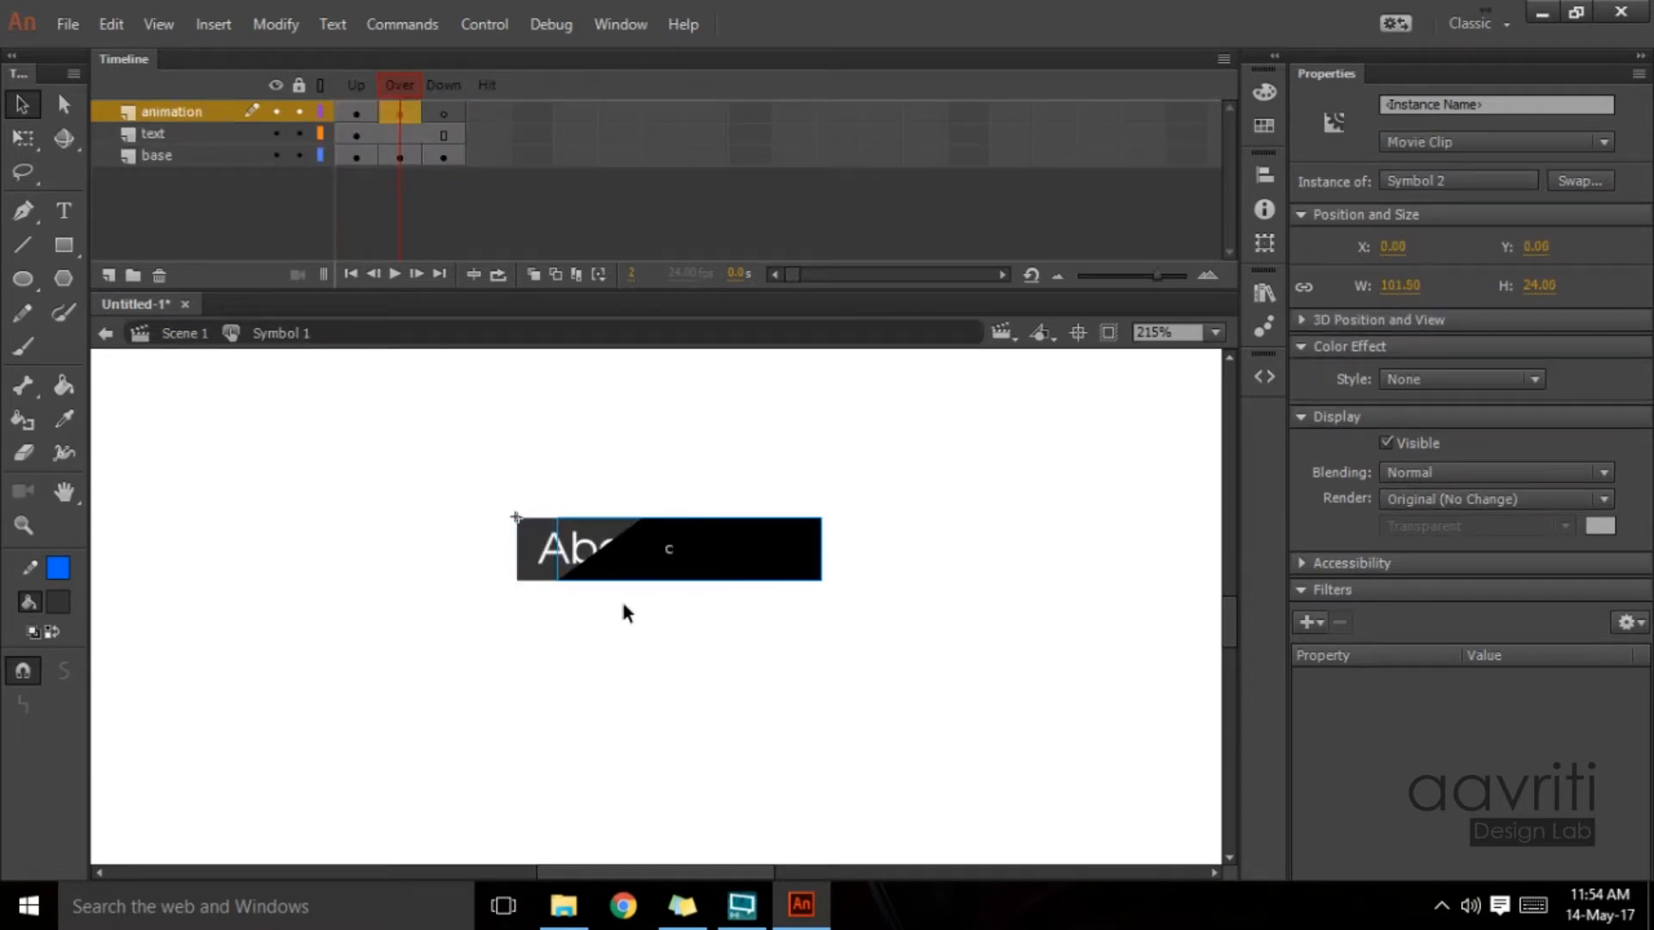
pyautogui.click(396, 90)
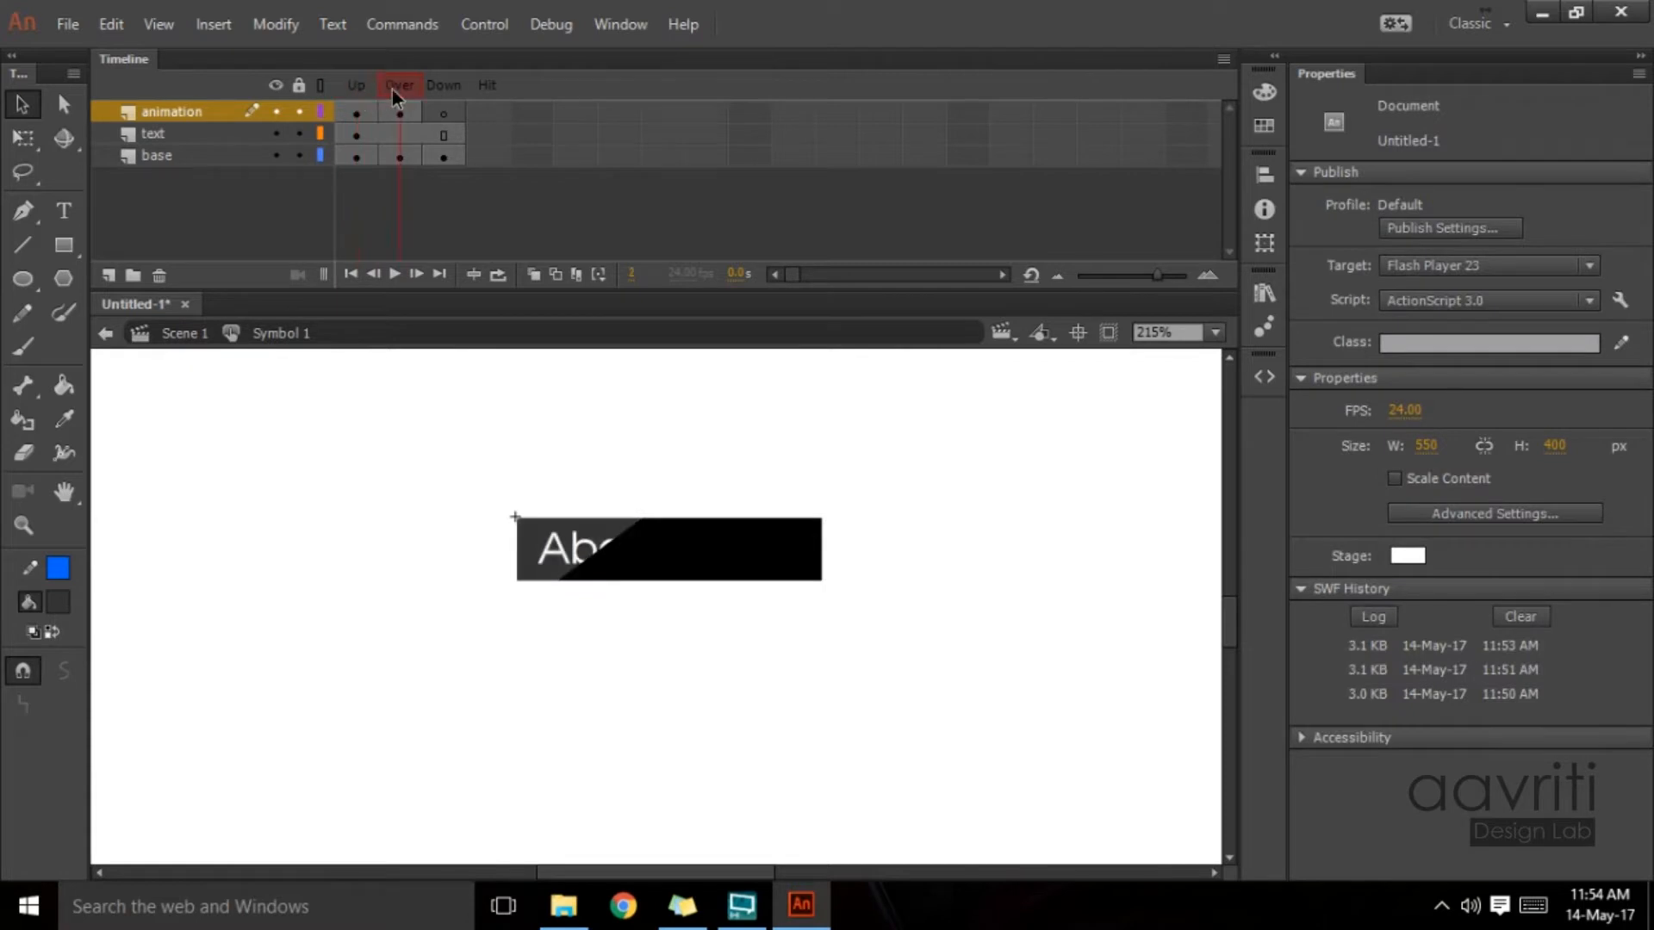
pyautogui.click(457, 90)
pyautogui.click(353, 95)
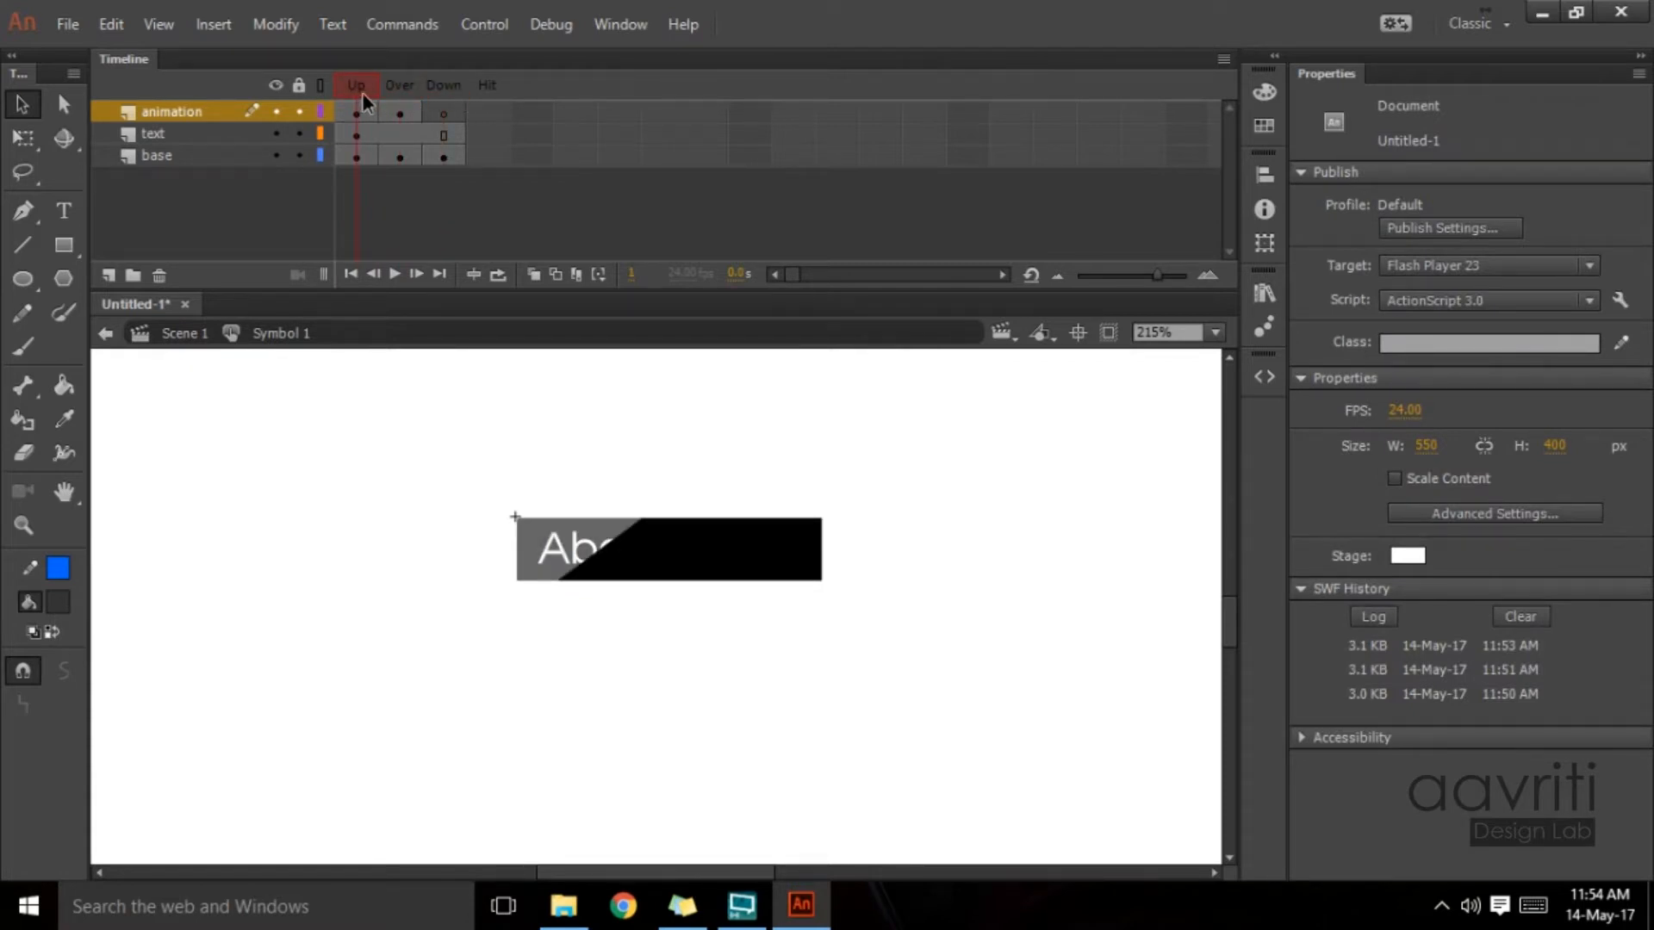
pyautogui.moveTo(362, 91)
pyautogui.mouseDown()
pyautogui.moveTo(424, 91)
pyautogui.moveTo(364, 106)
pyautogui.moveTo(430, 102)
pyautogui.moveTo(350, 105)
pyautogui.mouseUp()
# Step: Hide the animation and text layers and examine the base rectangle in the Up, Over and Down states
pyautogui.click(199, 158)
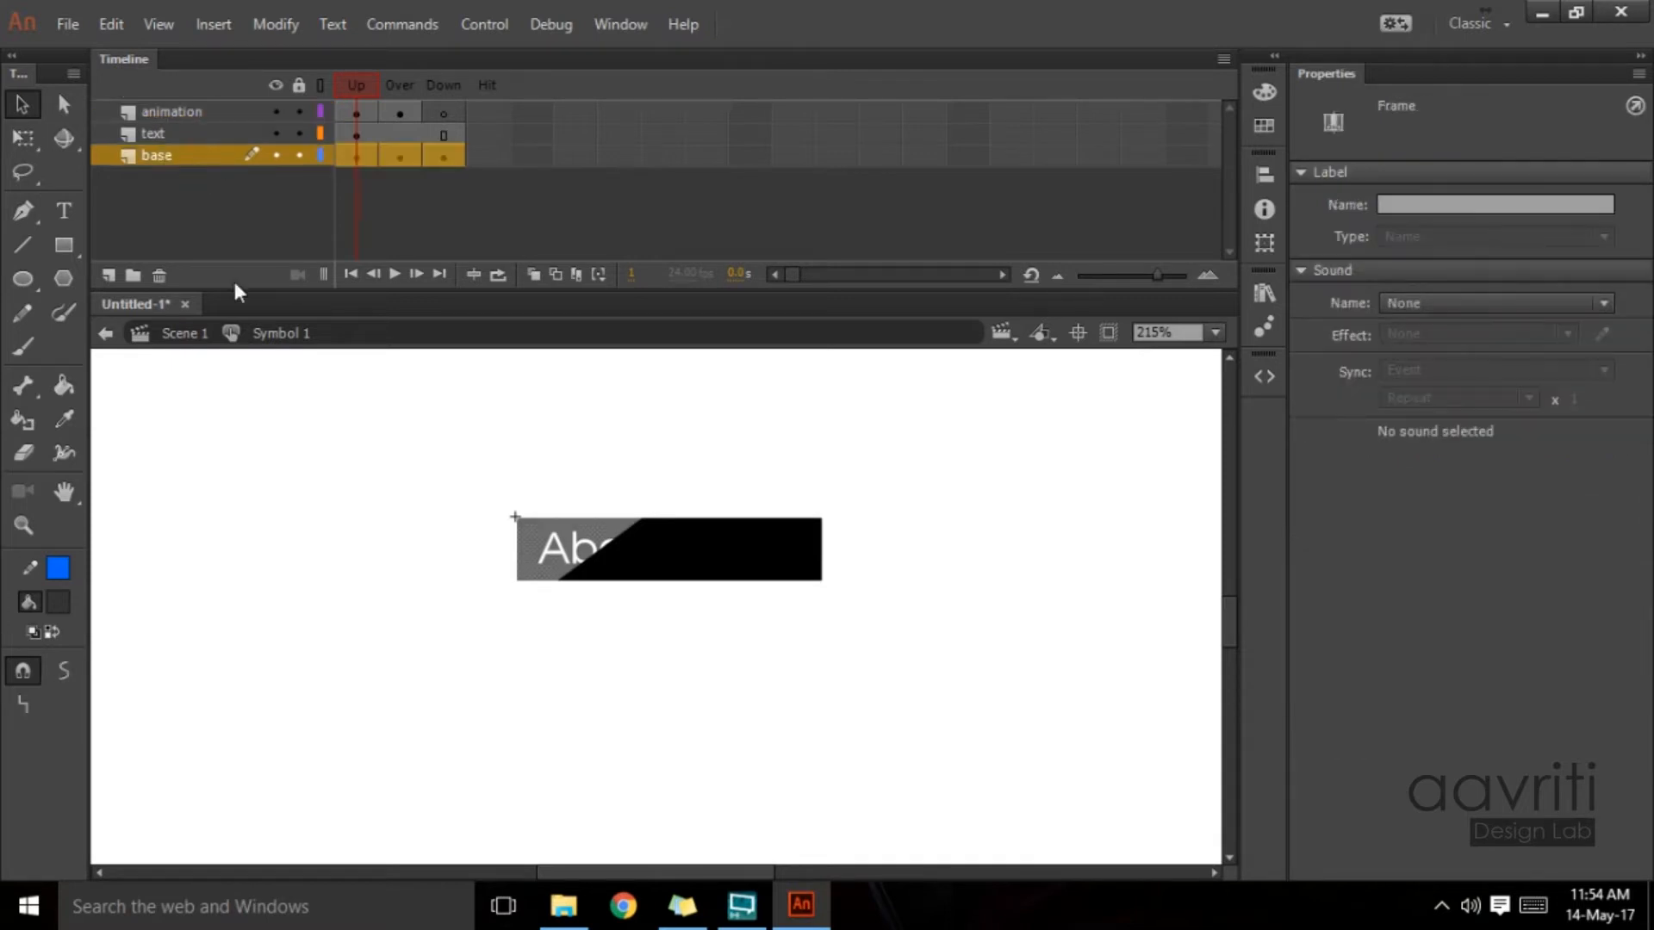
pyautogui.click(276, 111)
pyautogui.click(276, 133)
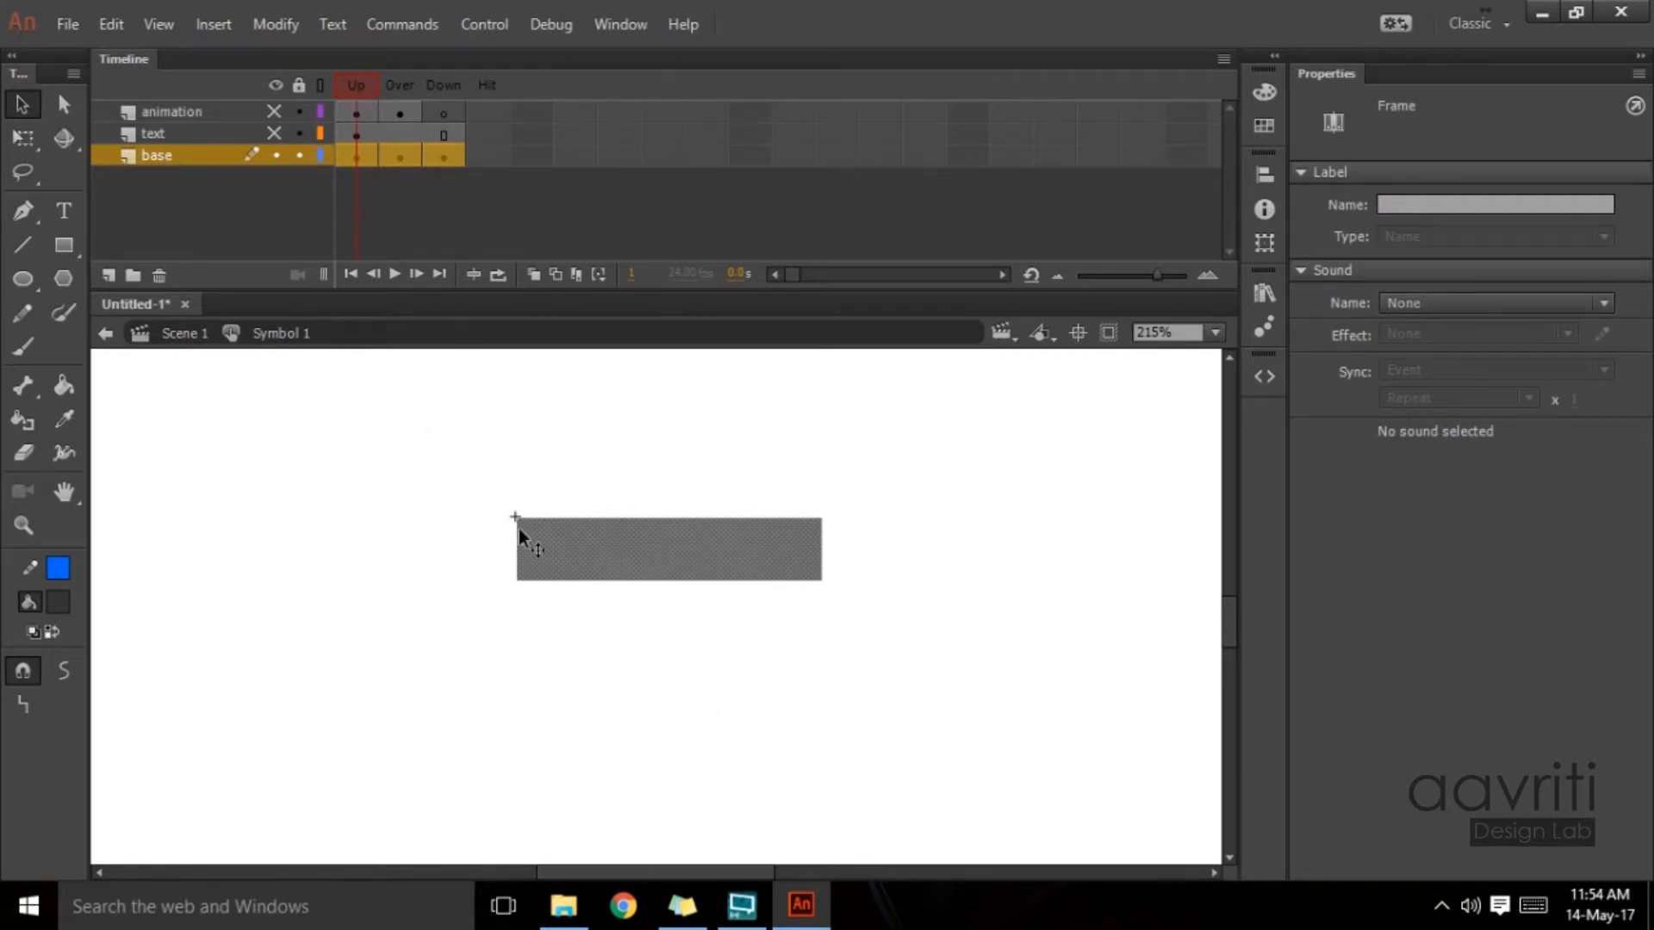
pyautogui.click(365, 86)
pyautogui.click(394, 86)
pyautogui.click(353, 86)
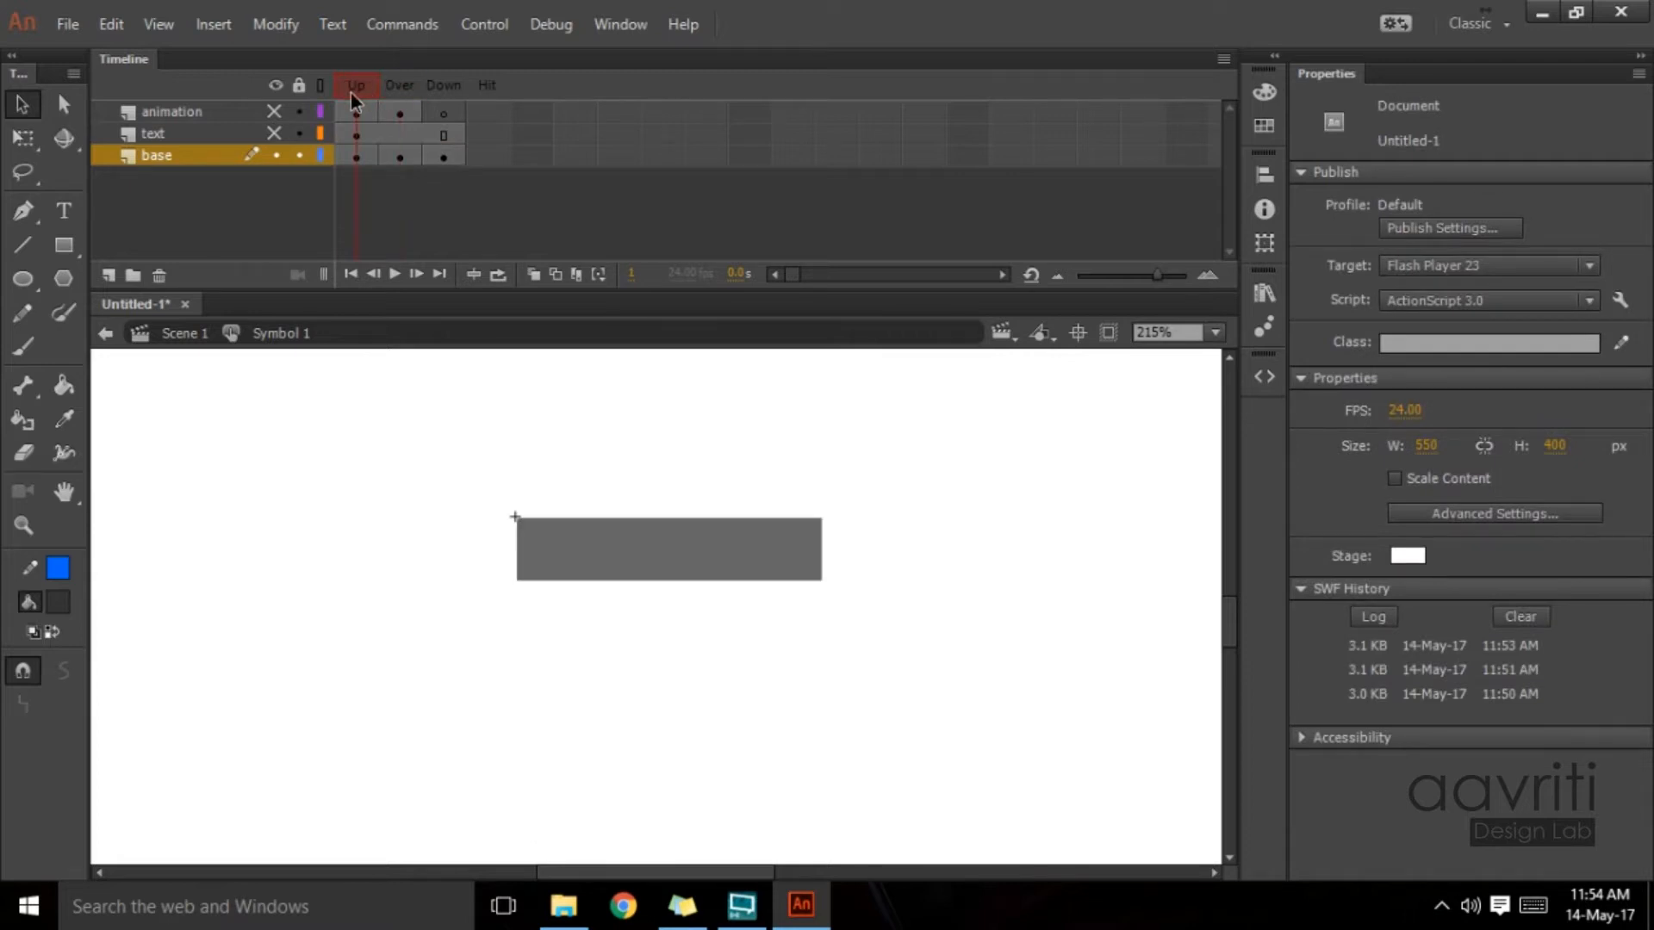
pyautogui.click(571, 544)
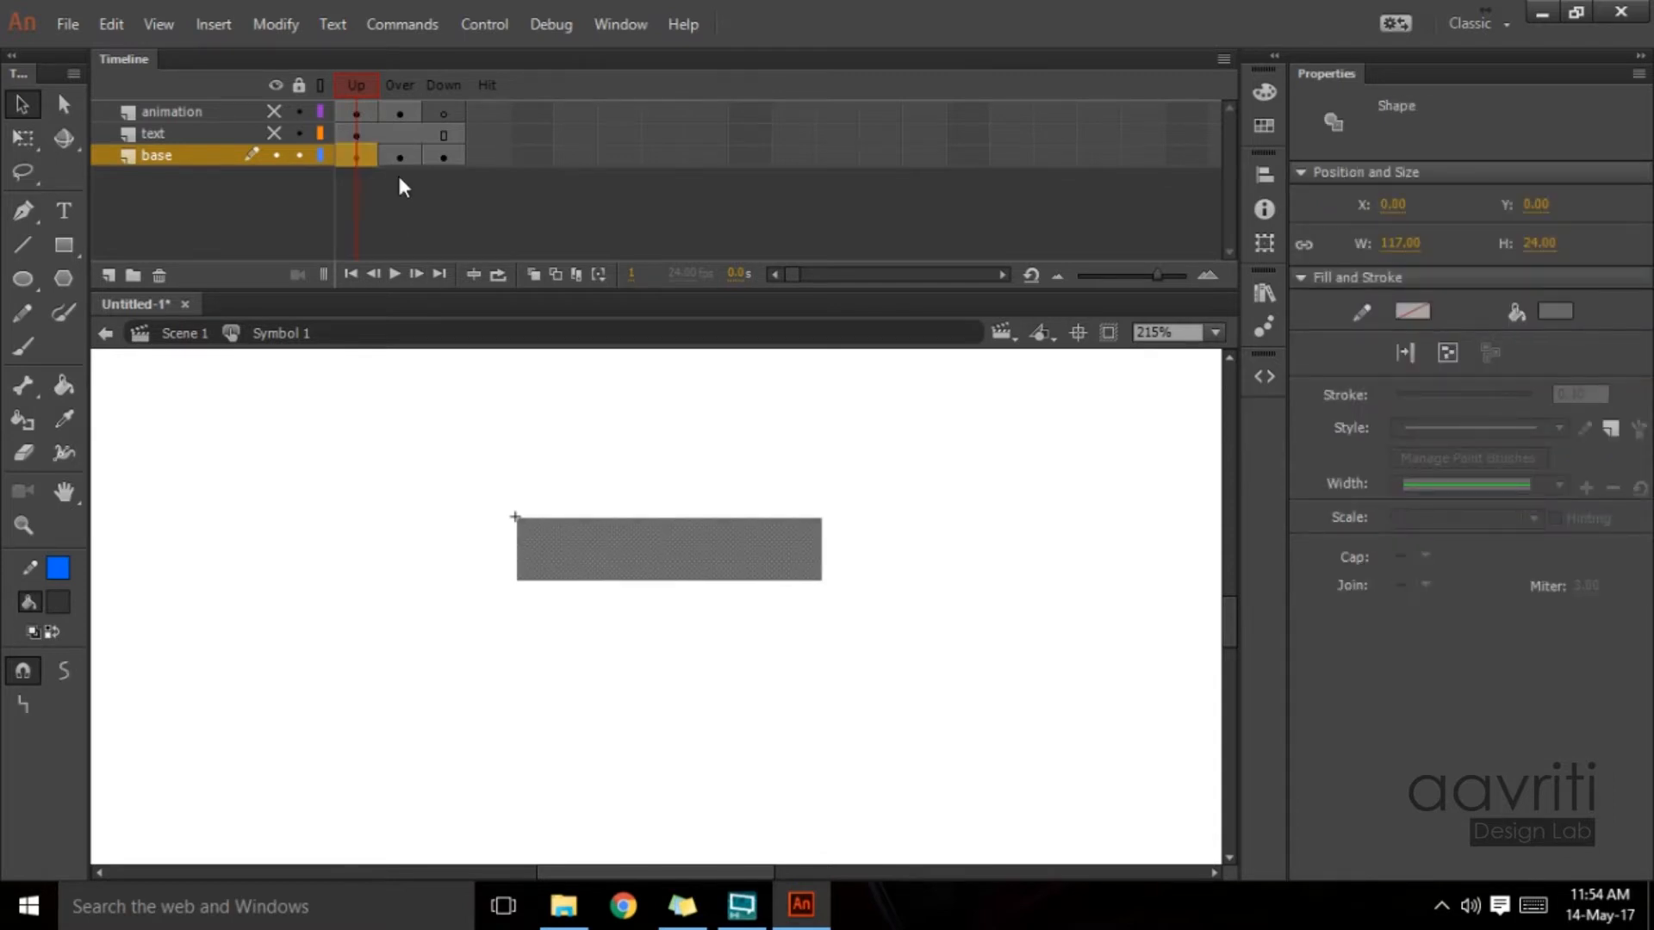
pyautogui.click(413, 85)
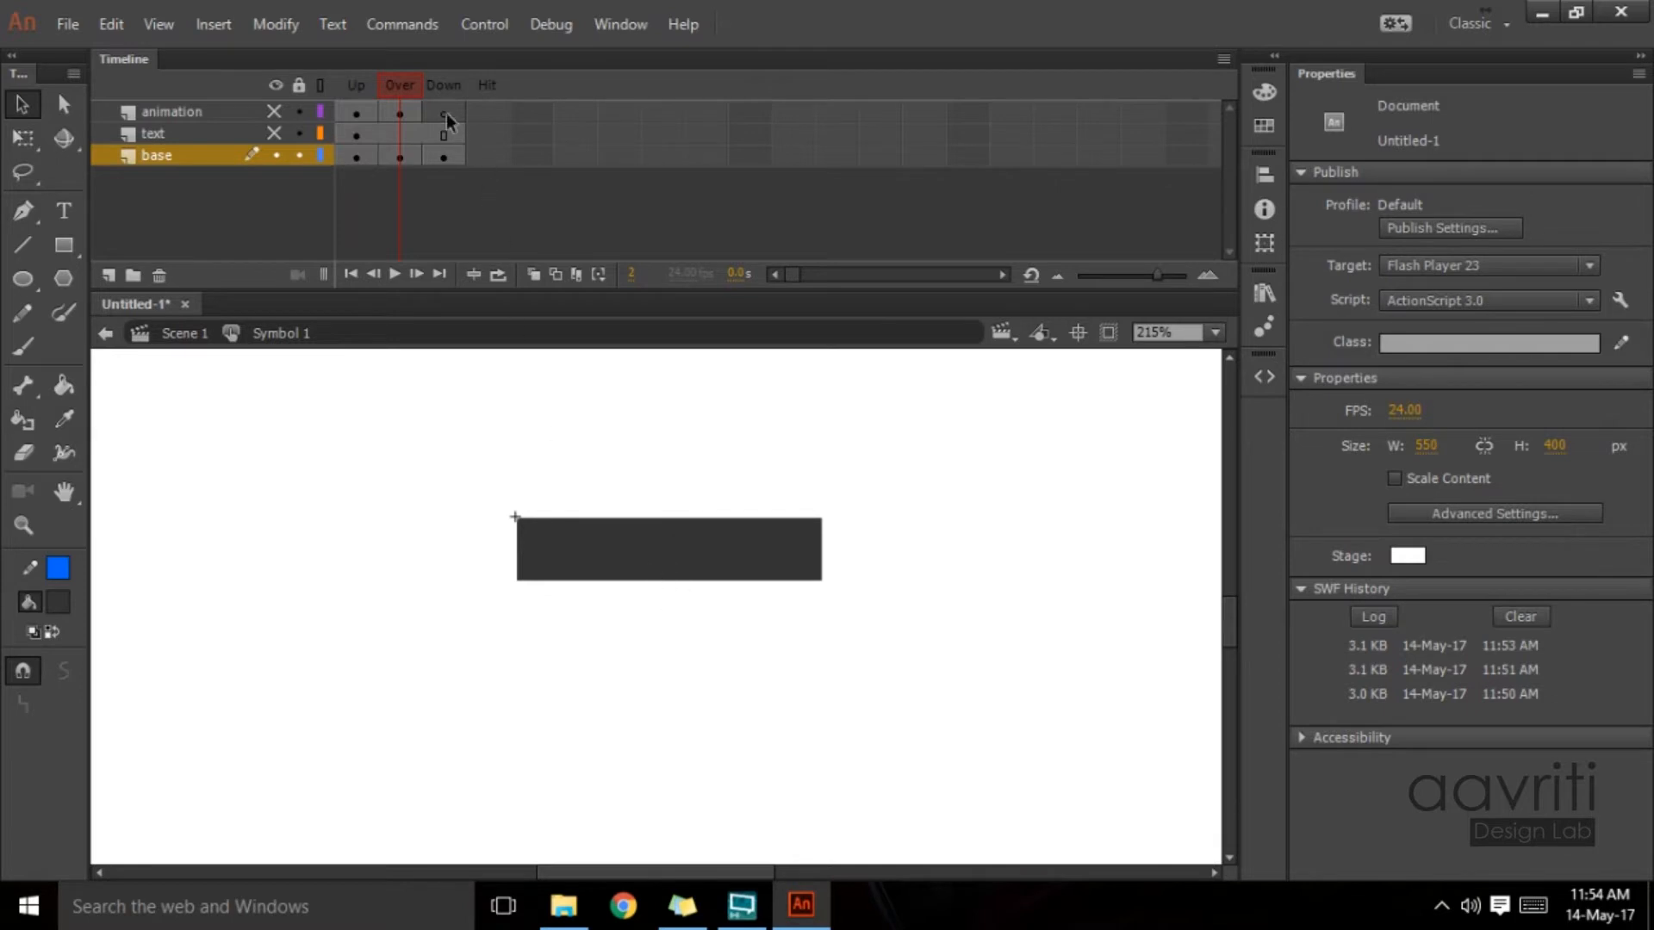
pyautogui.click(452, 85)
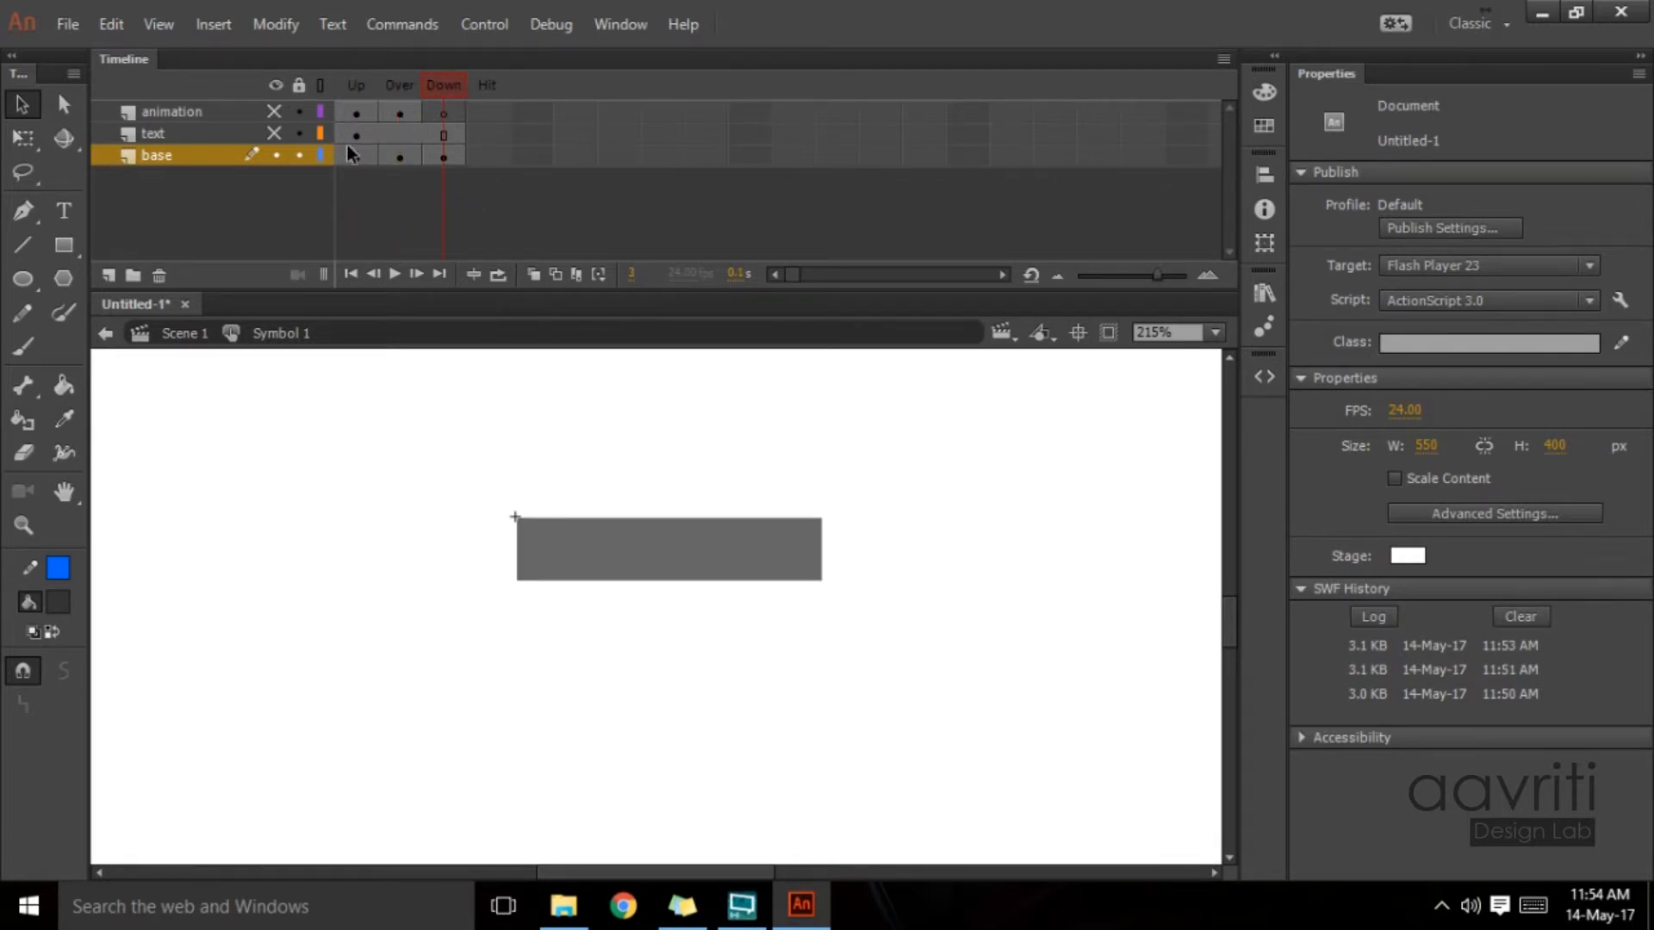
# Step: Check the base and text layers by toggling their visibility, leaving both shown, and return to the Up state
pyautogui.click(276, 154)
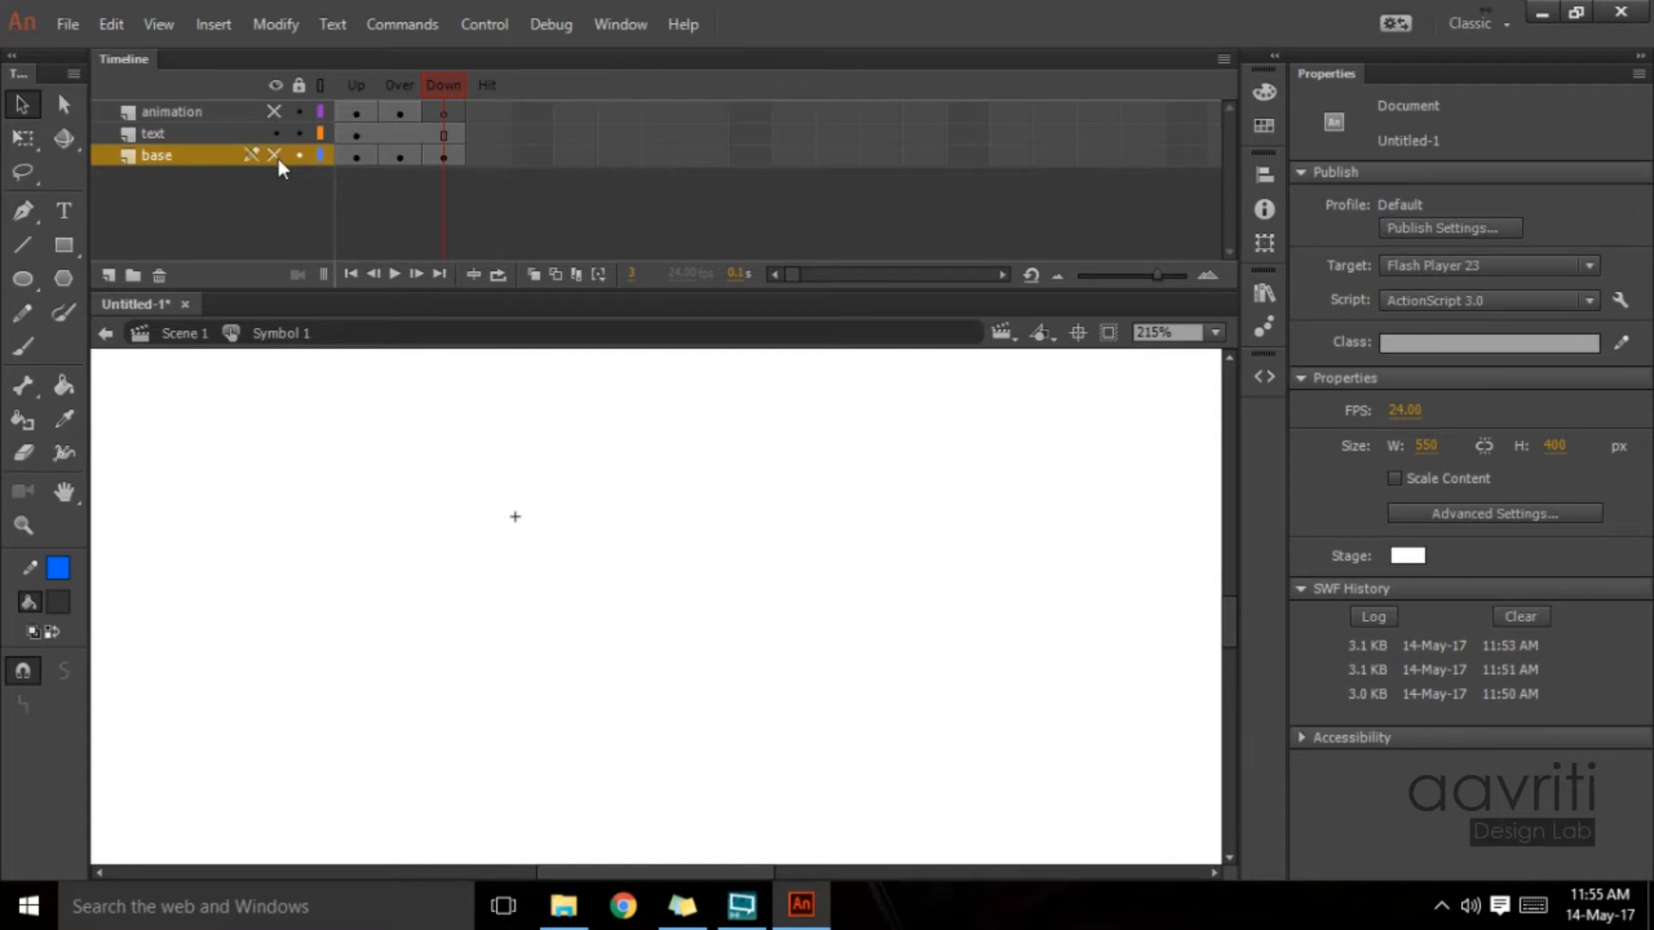
pyautogui.click(274, 154)
pyautogui.click(275, 155)
pyautogui.click(276, 154)
pyautogui.click(273, 133)
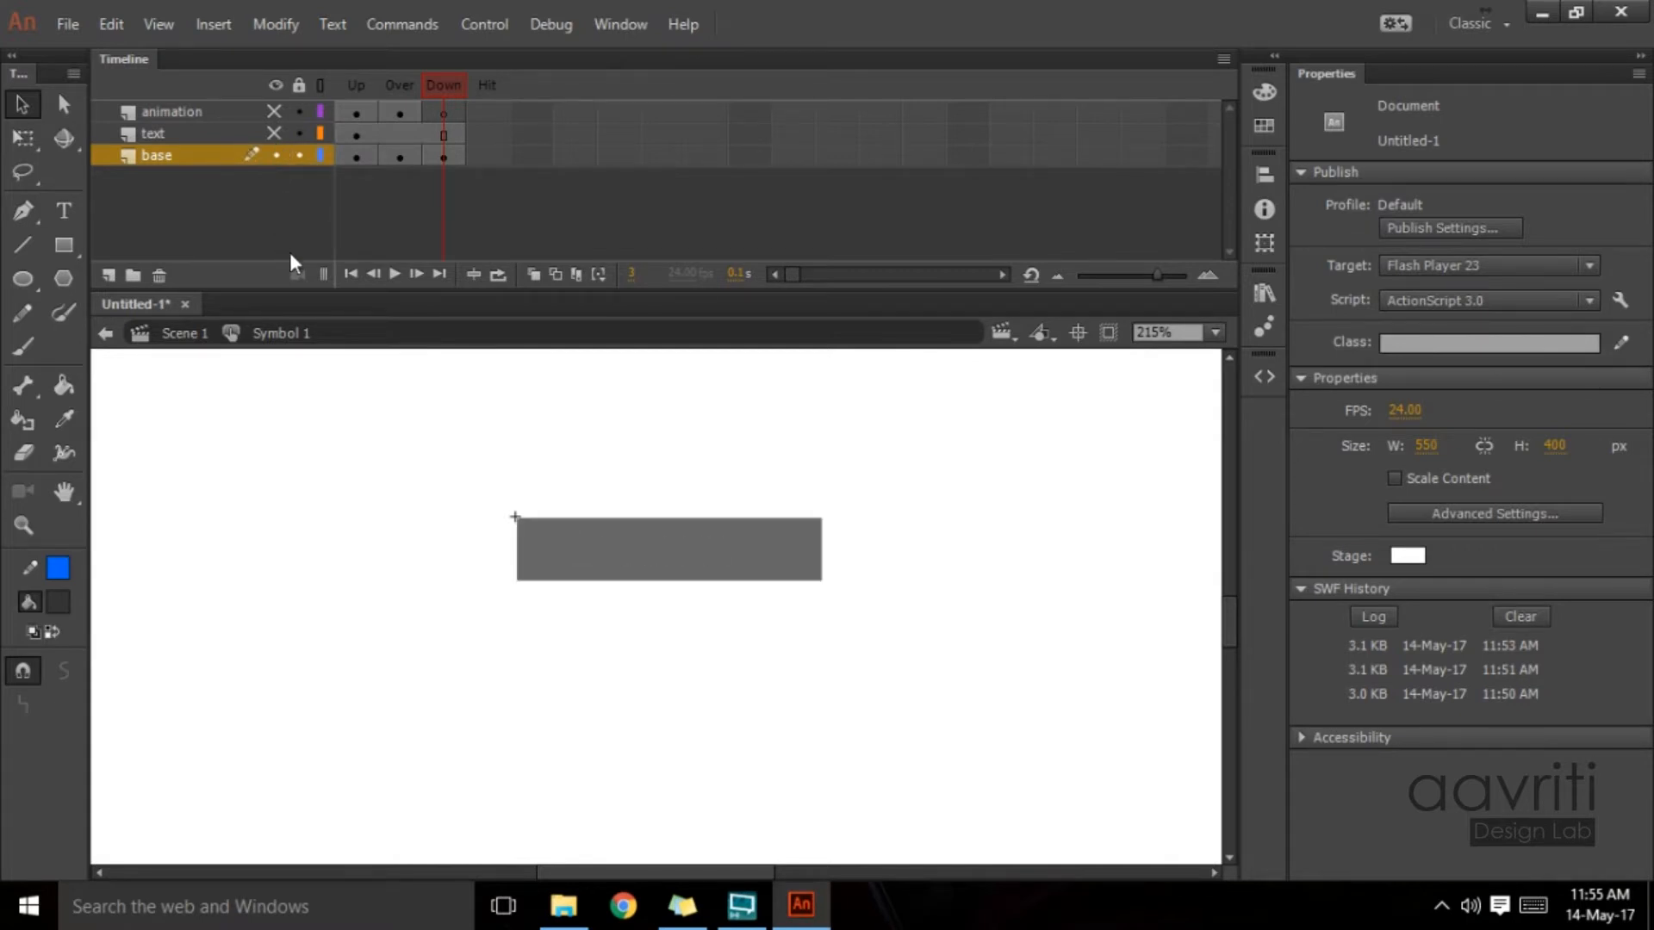
pyautogui.click(275, 134)
pyautogui.moveTo(432, 91); pyautogui.dragTo(318, 95)
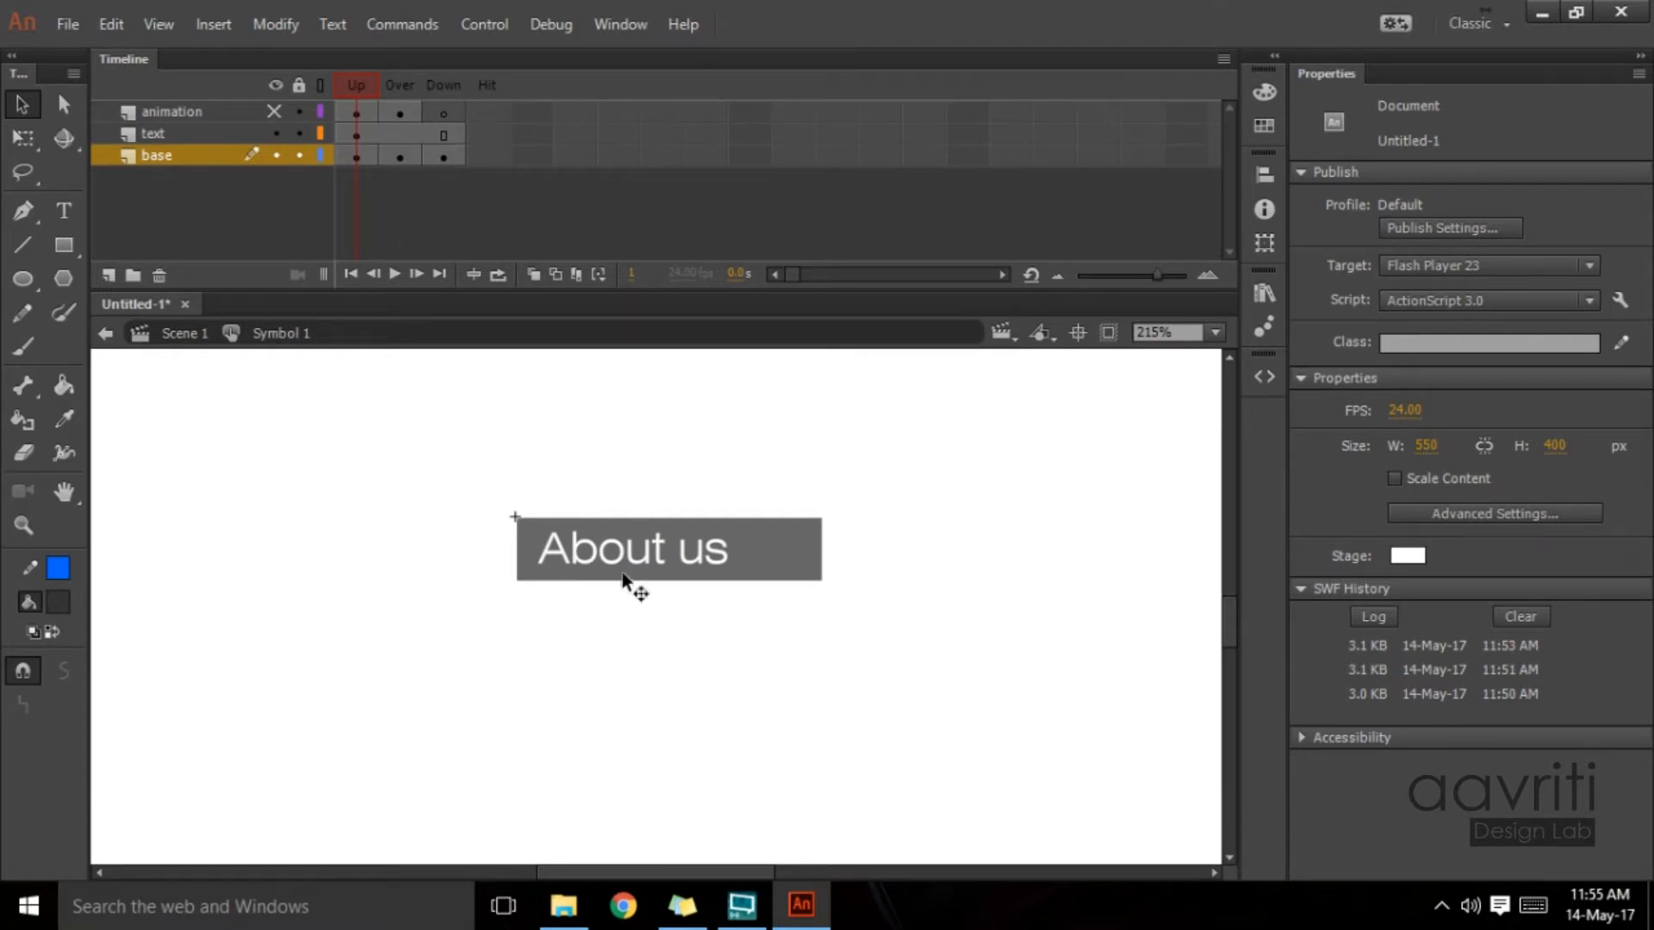
# Step: Show the animation layer again and compare its Over and Up keyframes
pyautogui.click(275, 111)
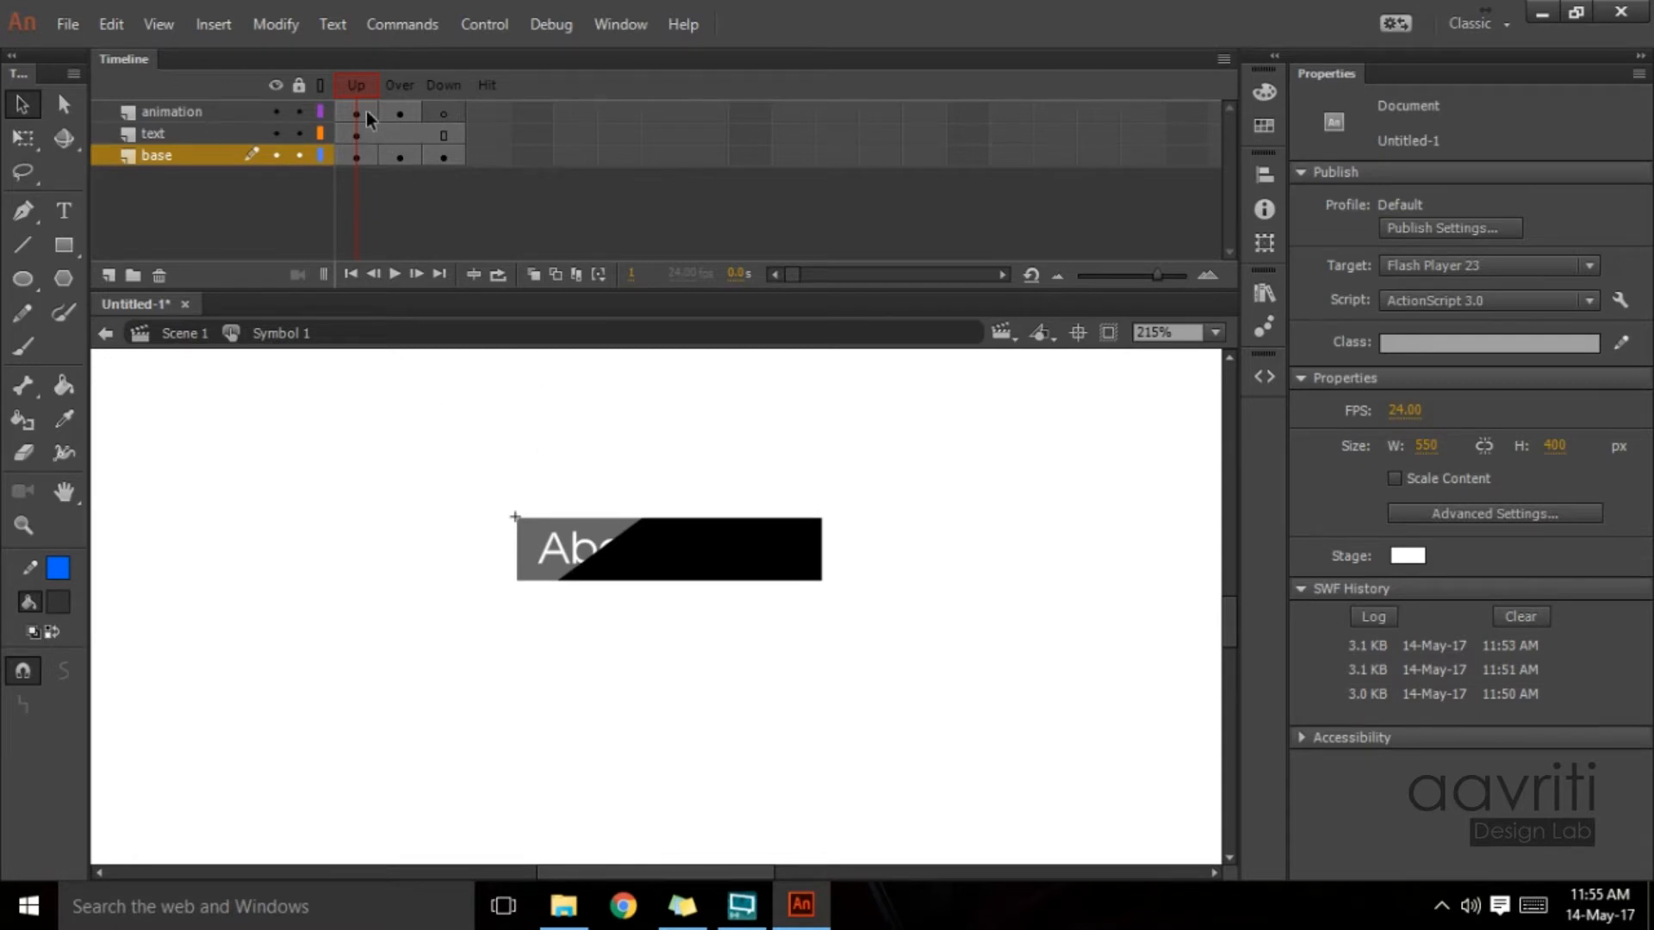
pyautogui.click(400, 112)
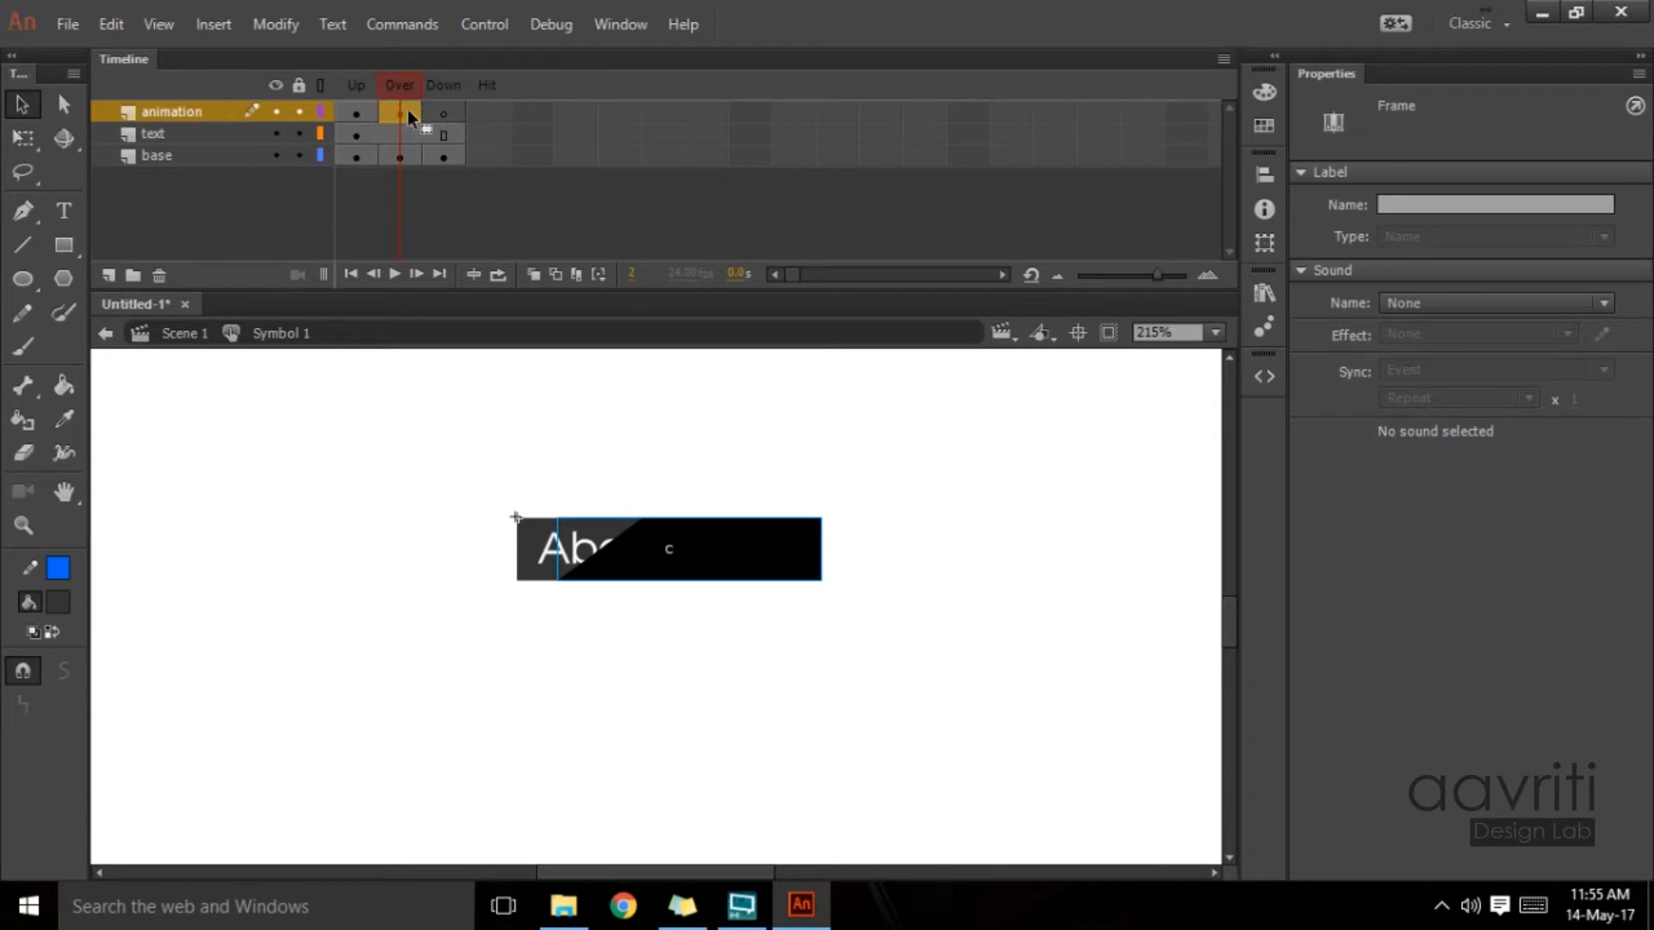
pyautogui.click(366, 110)
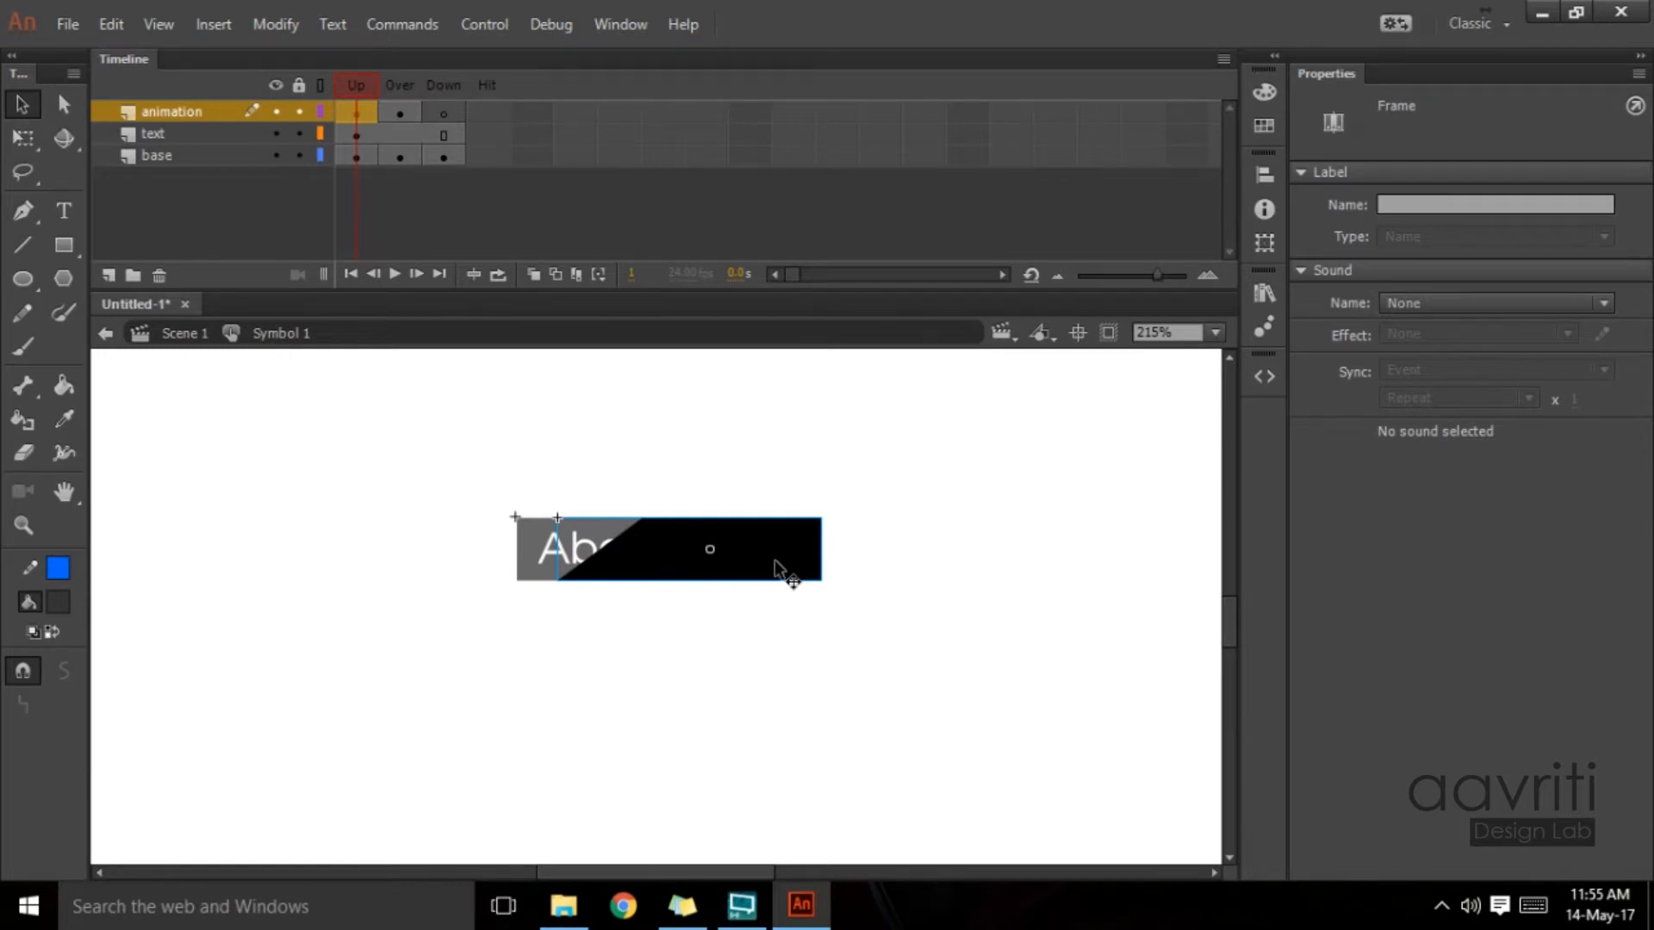
# Step: Test the movie again to check the black shape's rollover animation, and close the preview
pyautogui.hotkey('ctrl', 'Return')
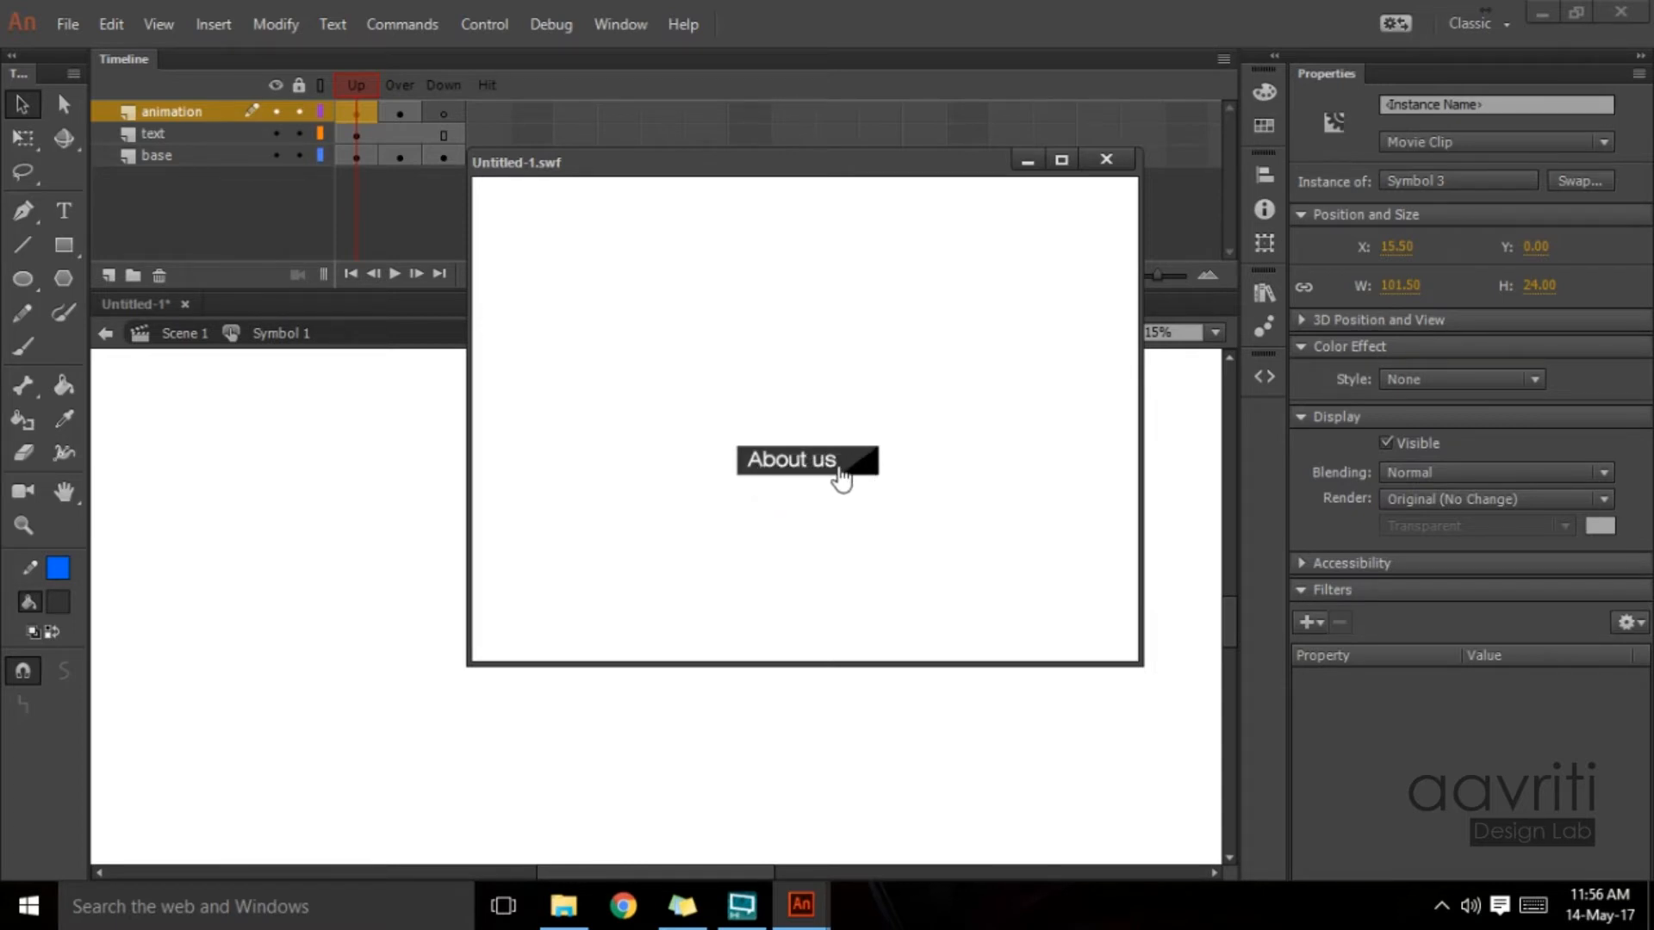
pyautogui.click(1104, 161)
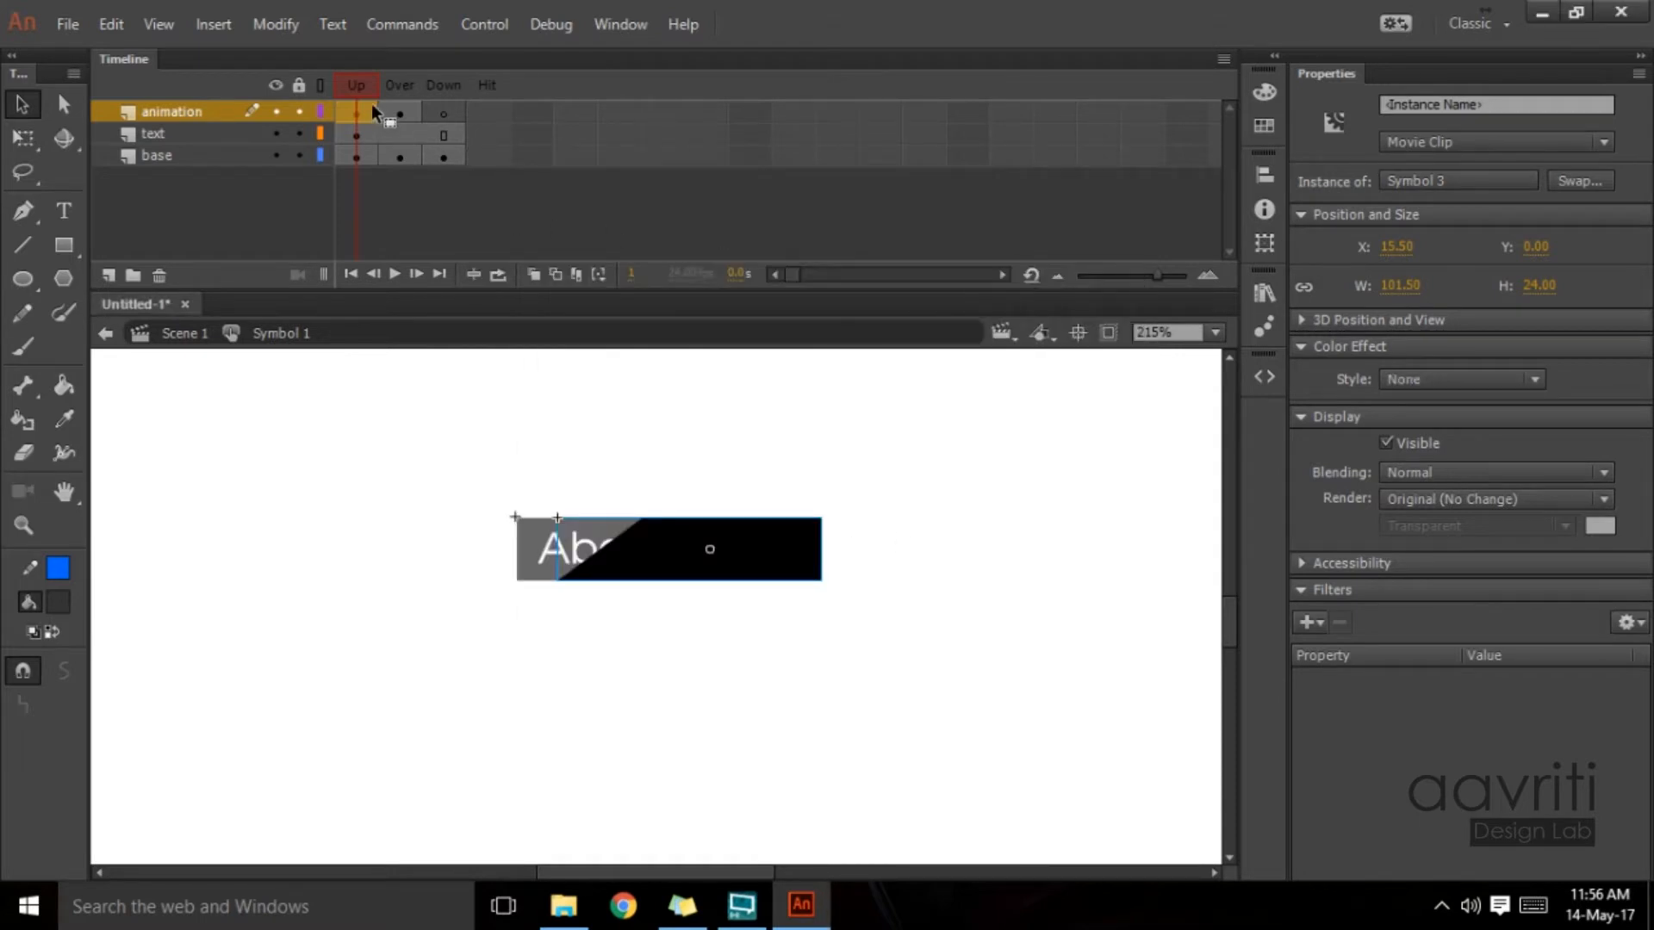
# Step: Open the Up state's black movie clip for editing and inspect its mask and masked layers by toggling their visibility
pyautogui.doubleClick(787, 555)
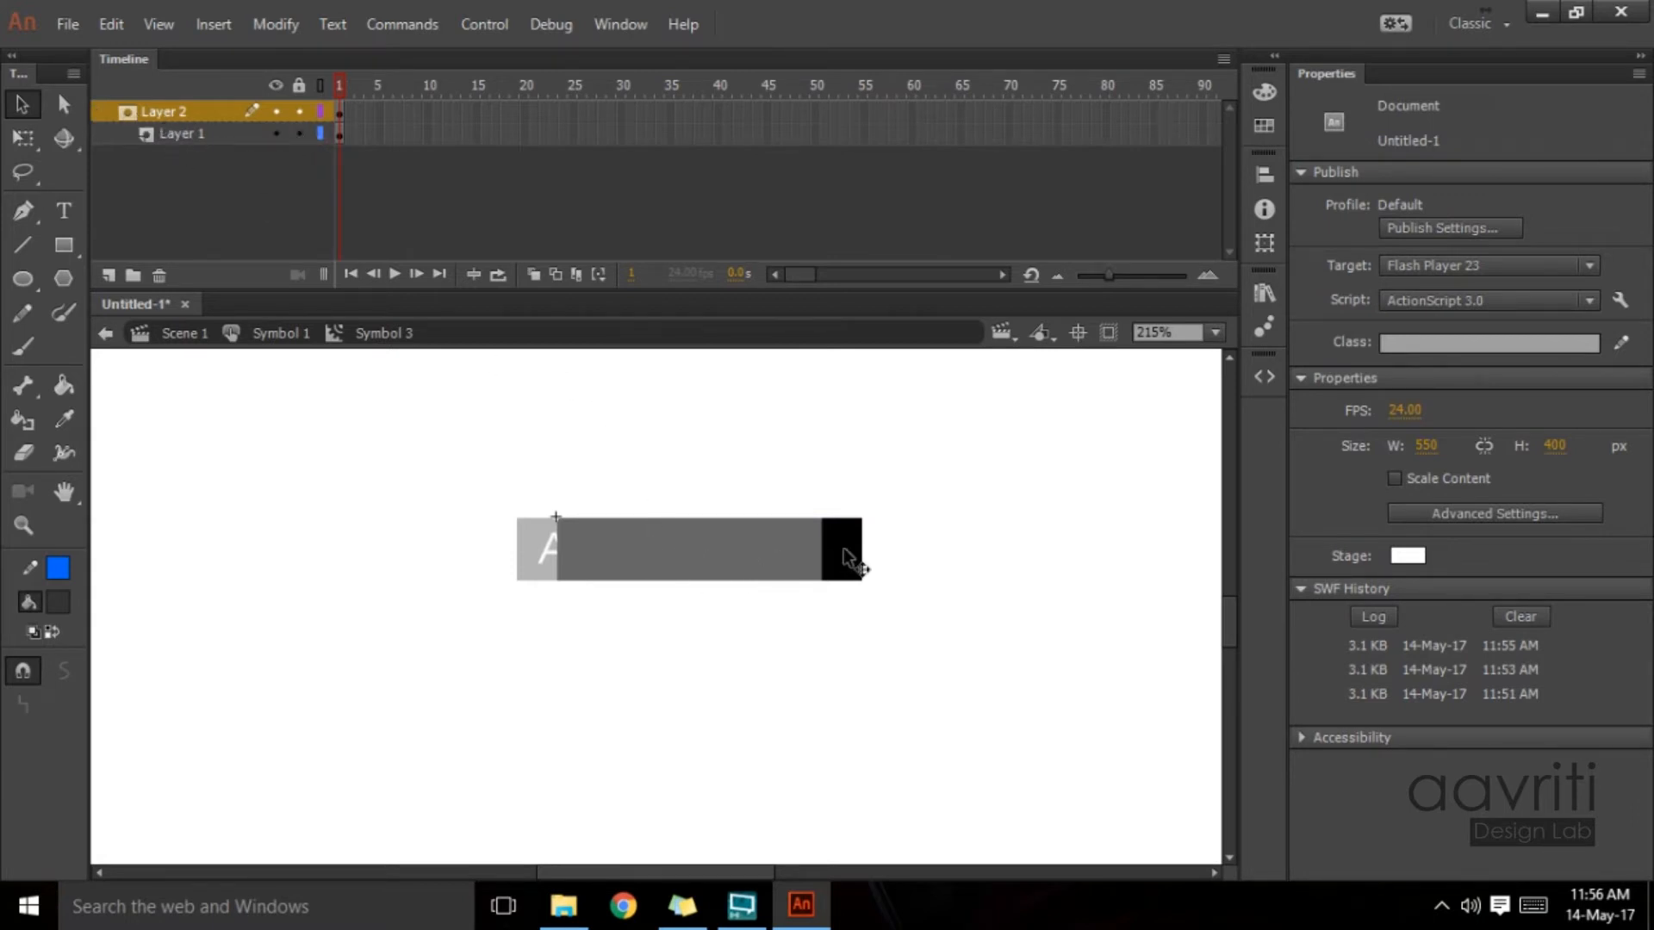
pyautogui.click(276, 111)
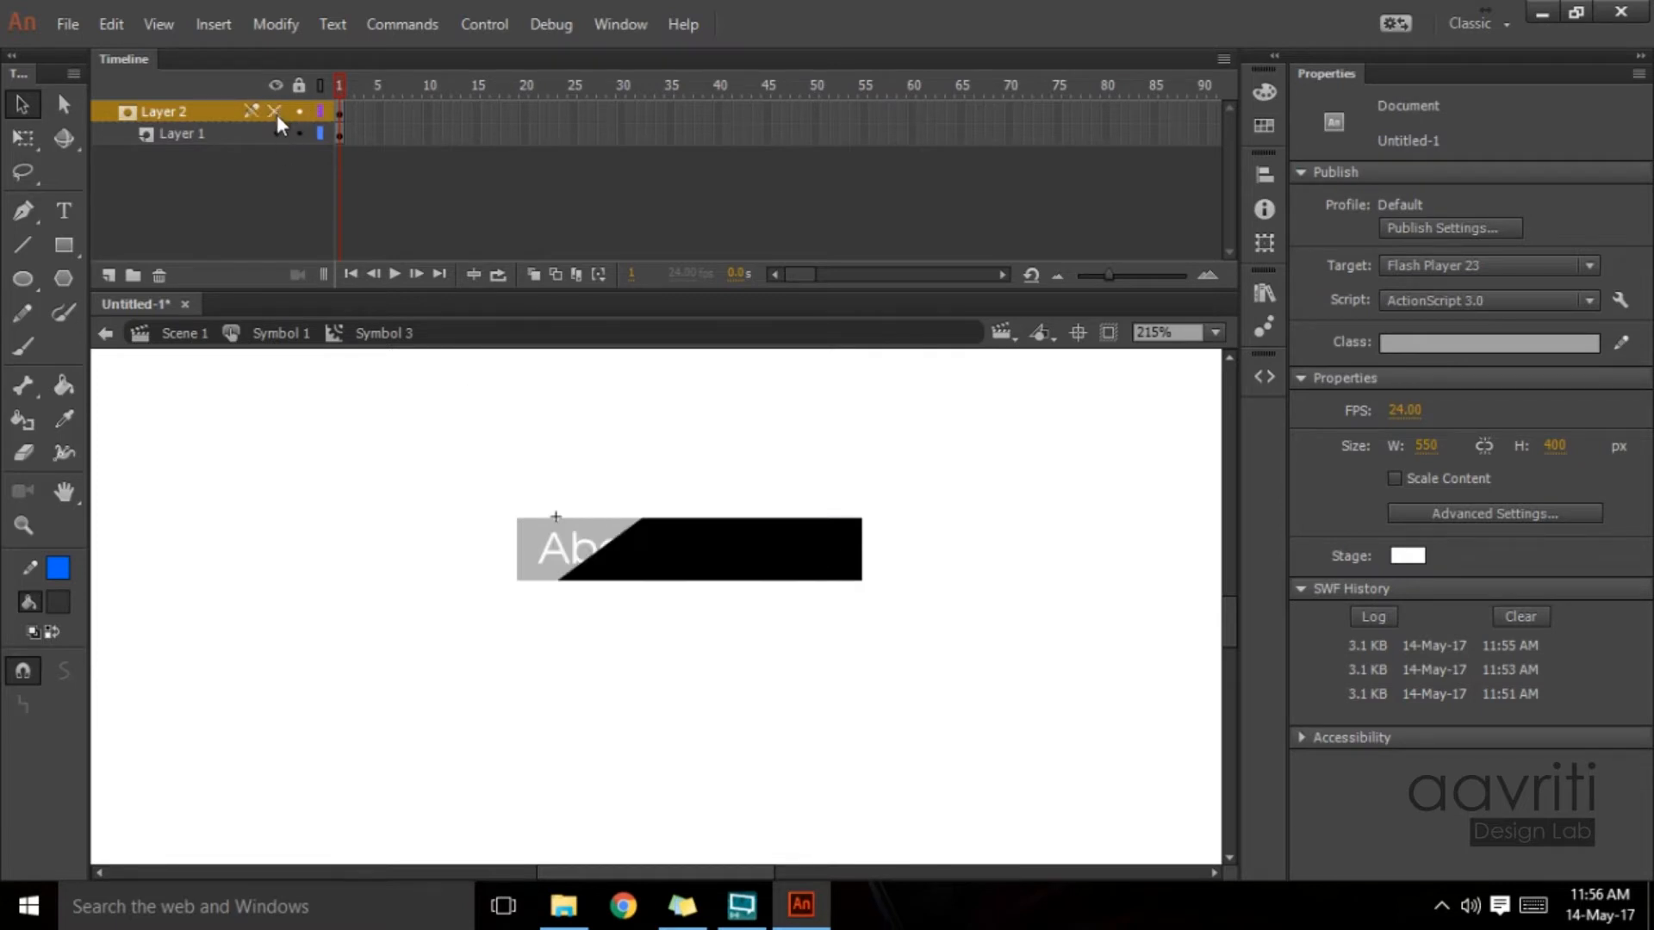
pyautogui.click(805, 553)
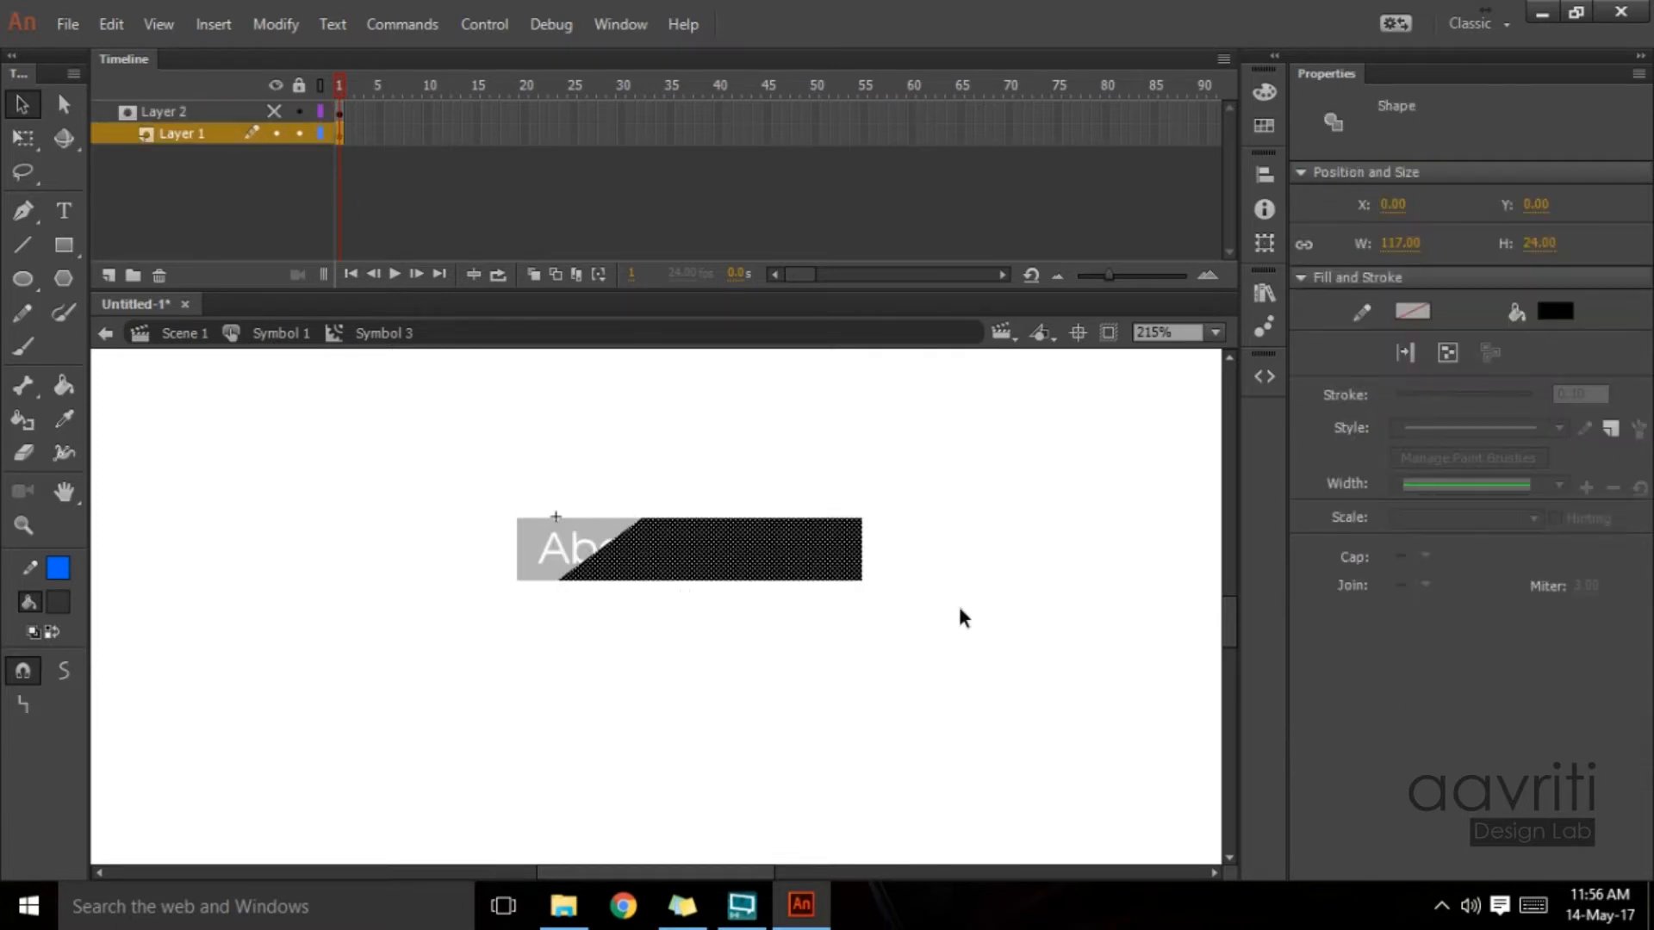
pyautogui.click(276, 133)
pyautogui.click(276, 113)
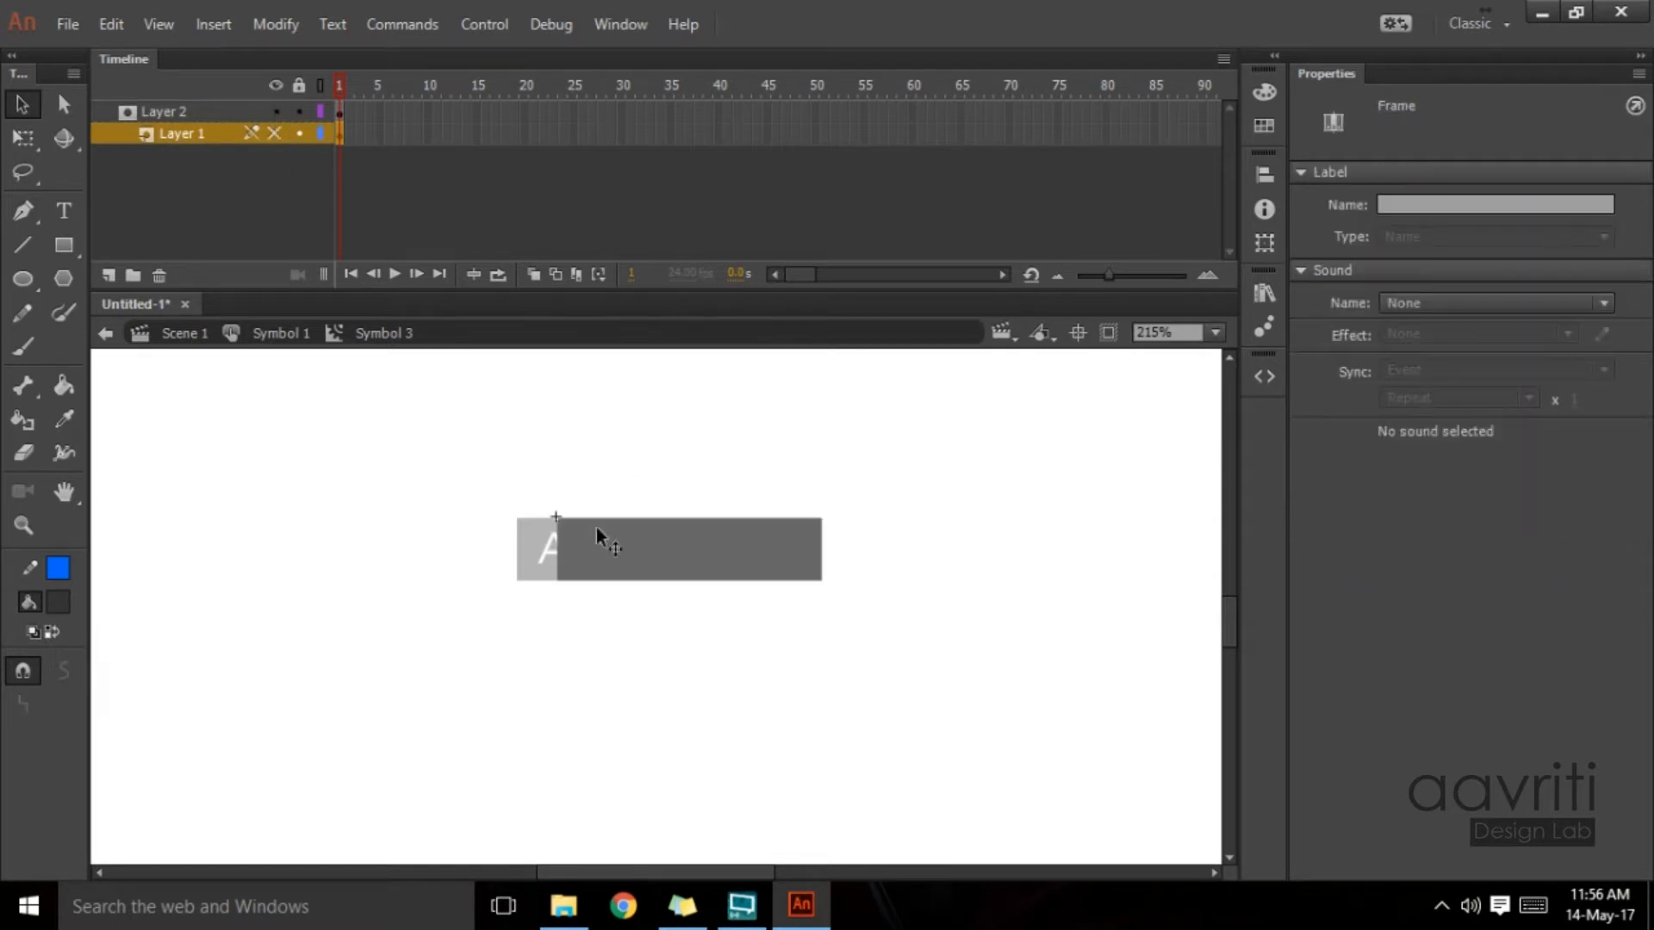
pyautogui.click(275, 111)
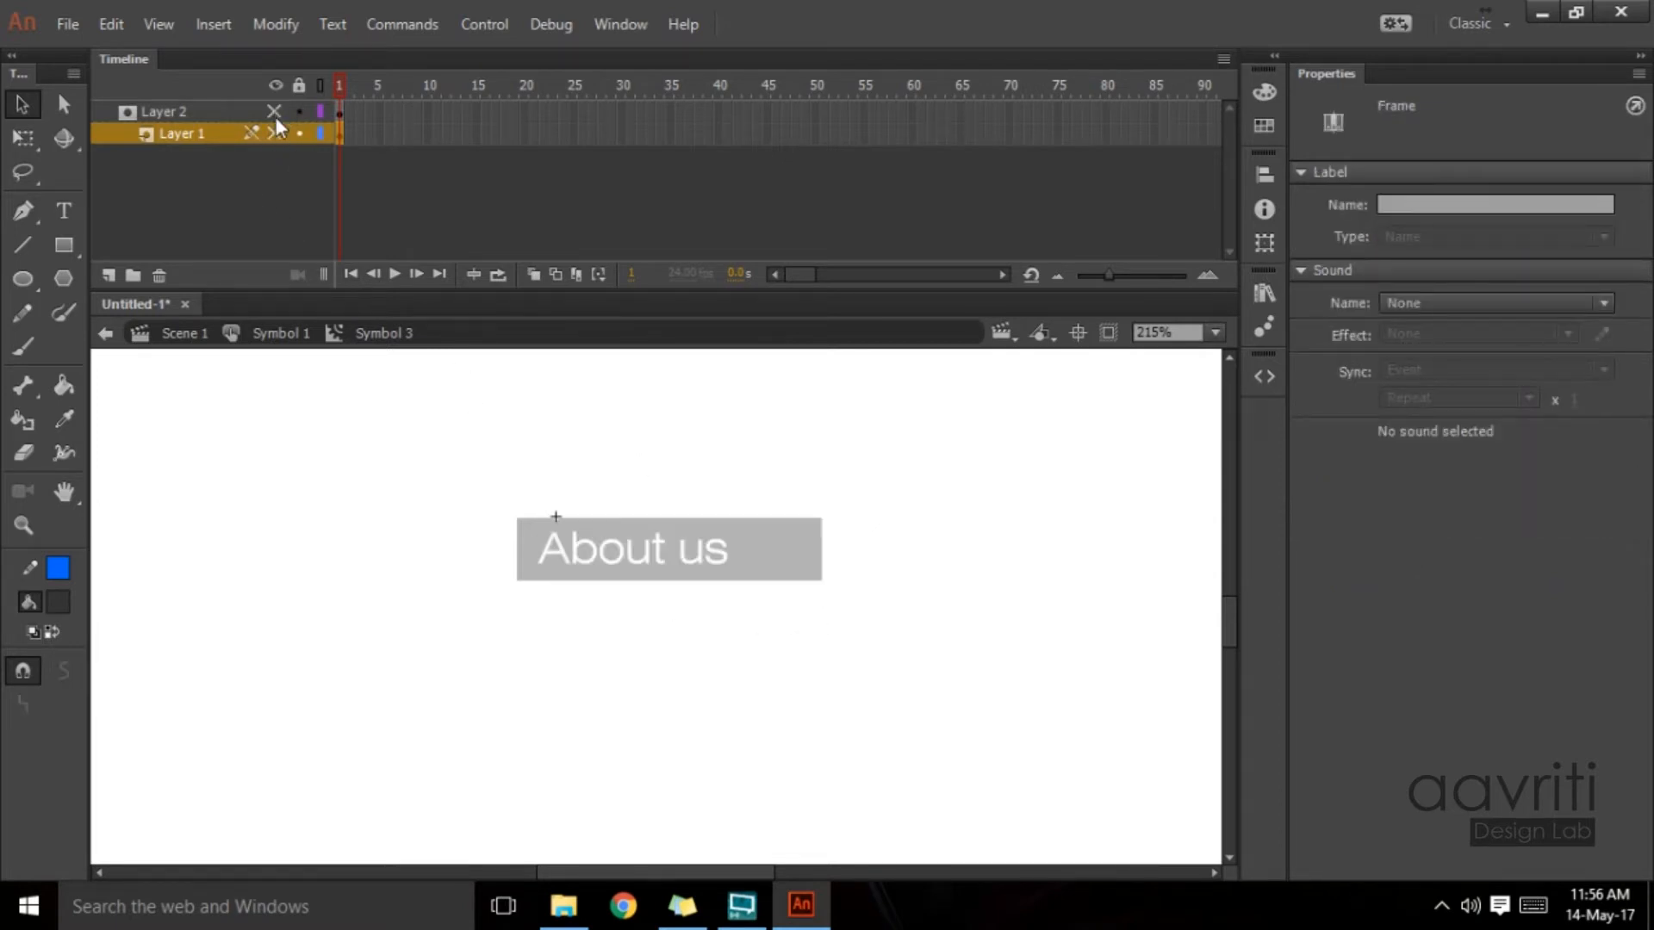
pyautogui.click(274, 133)
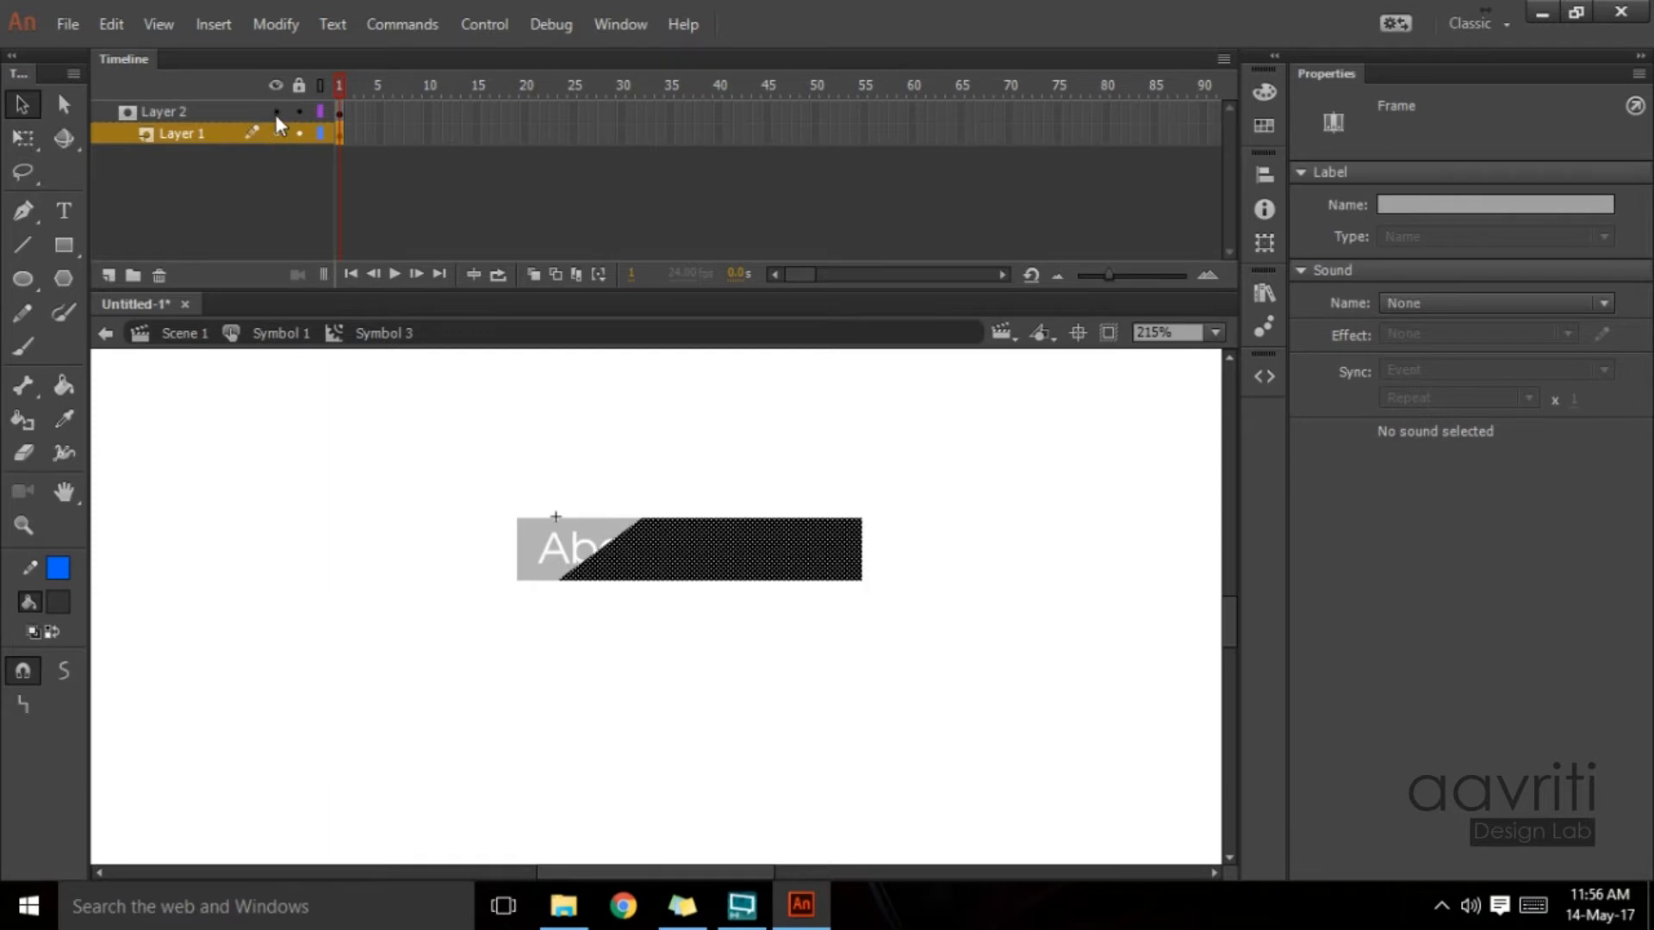
# Step: Delete the mask layer, Layer 2, from the movie clip
pyautogui.click(168, 112)
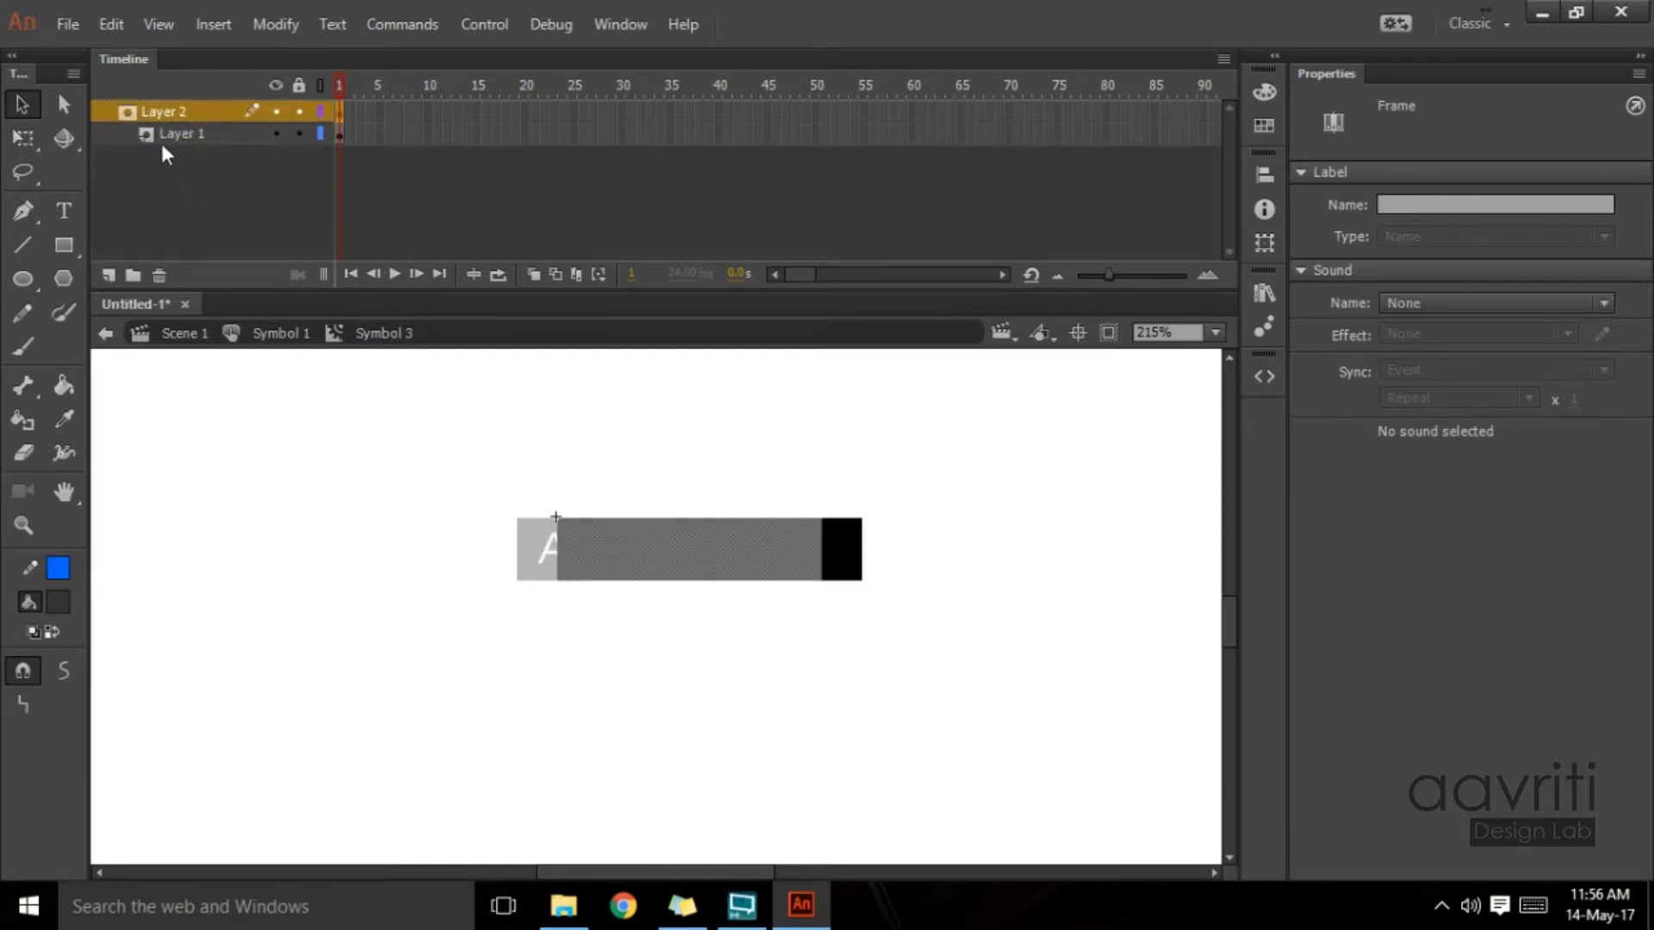
pyautogui.click(160, 275)
pyautogui.click(771, 563)
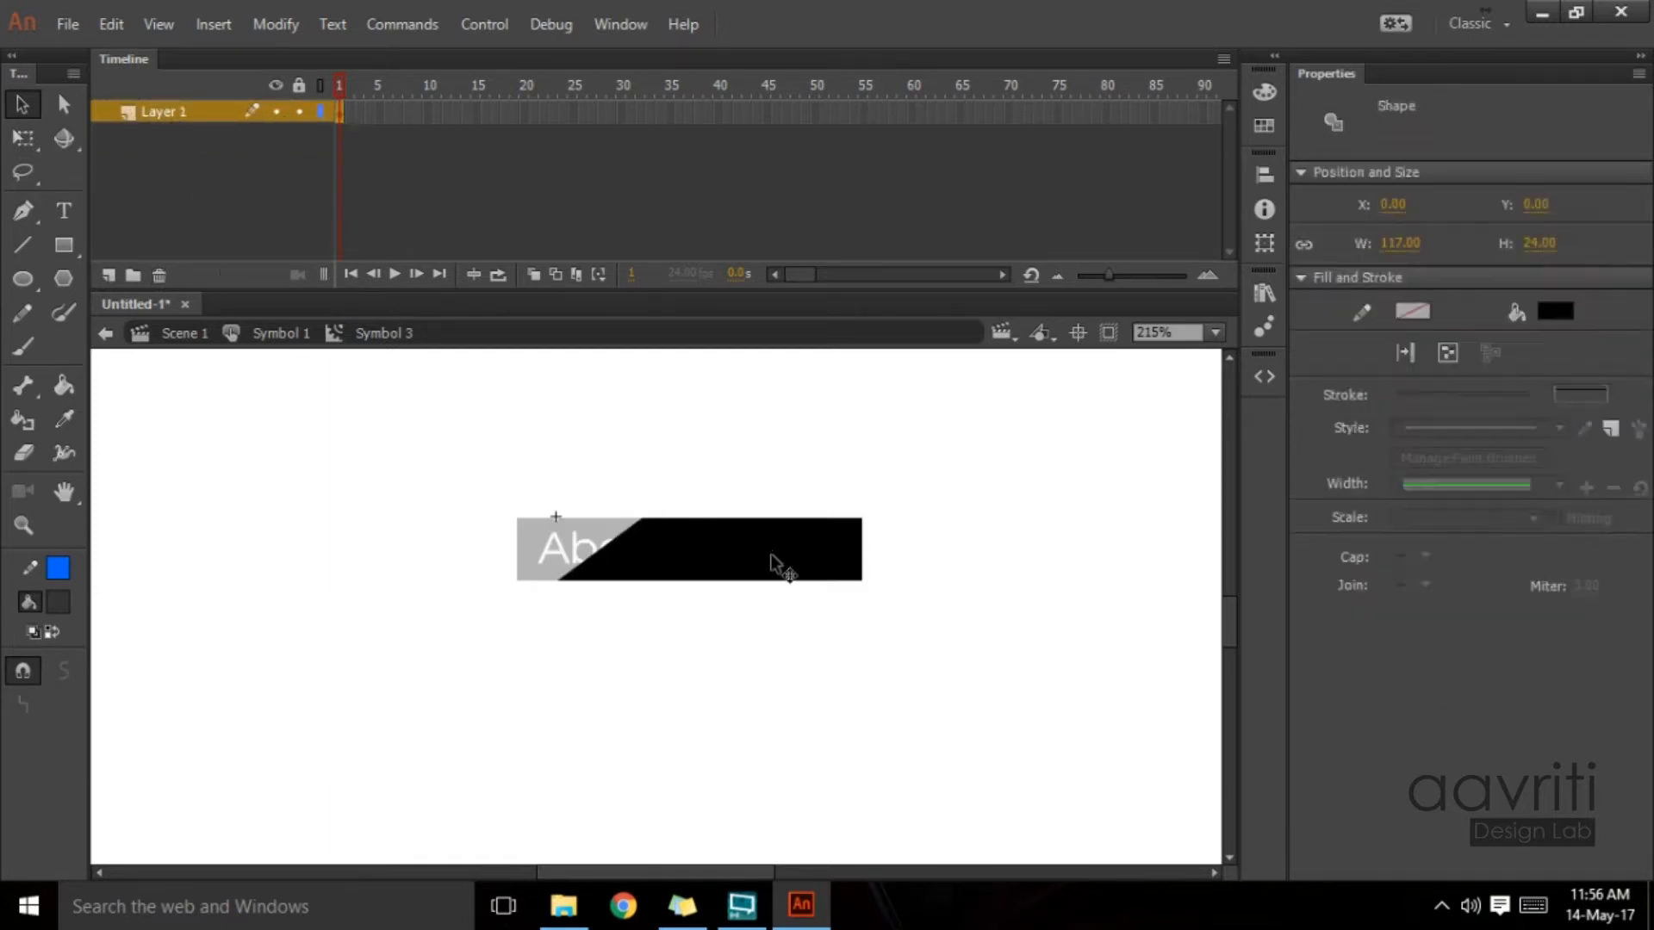
# Step: Show the rulers and place a vertical guide on the base rectangle's right edge, hiding Layer 1 while positioning it
pyautogui.click(276, 111)
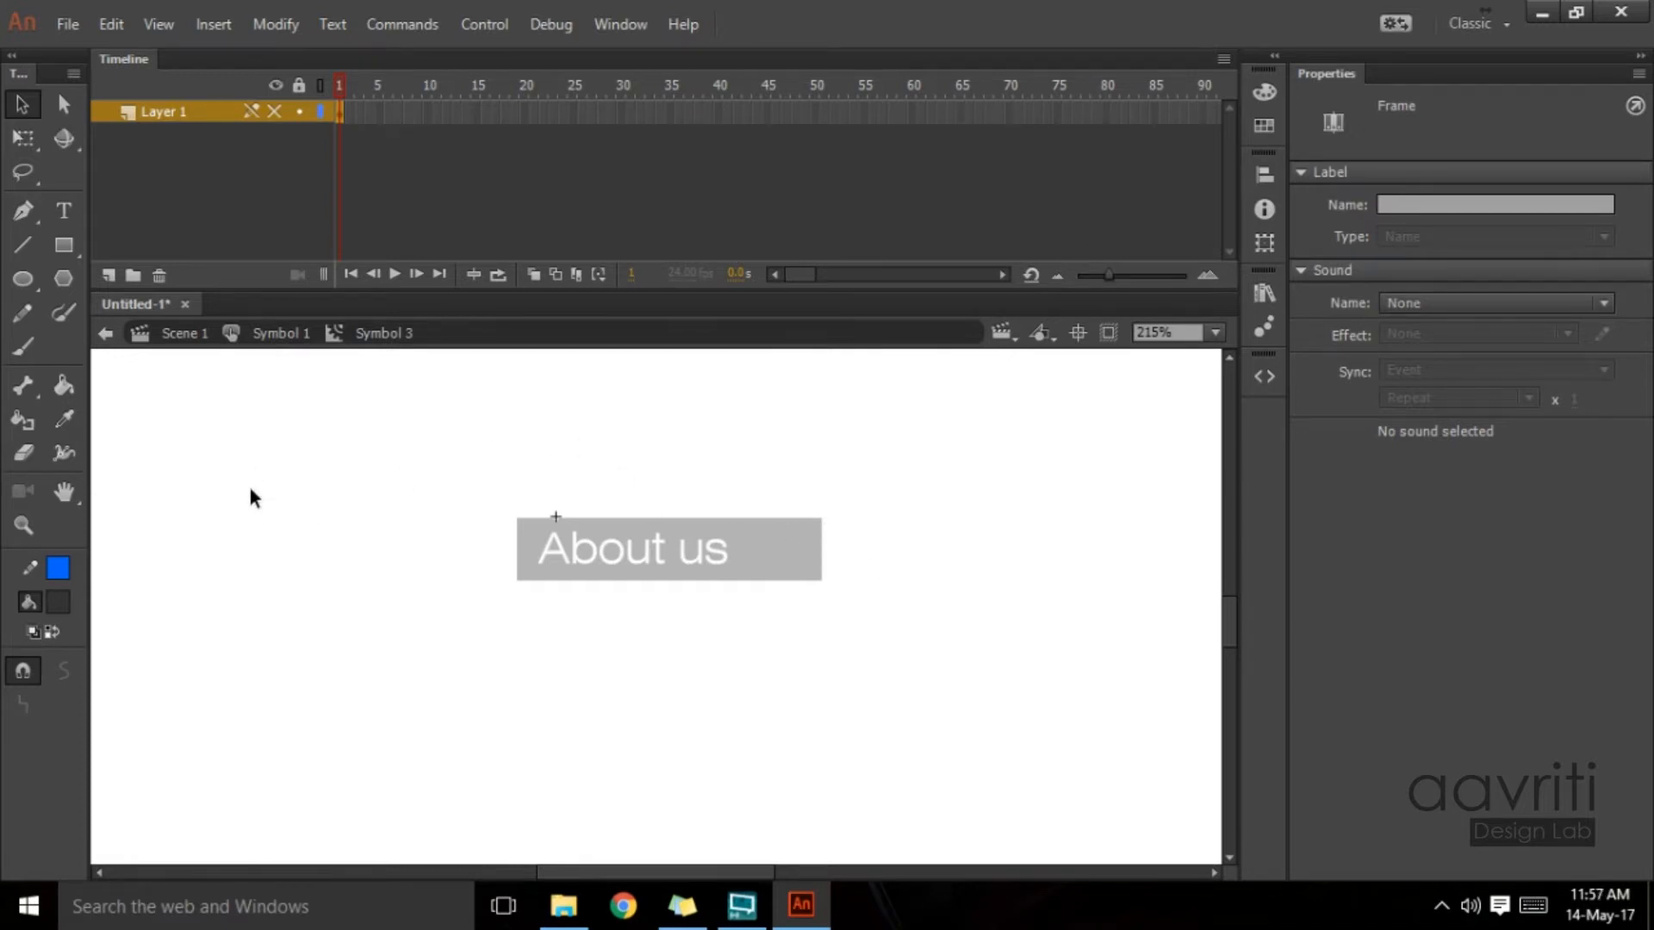
pyautogui.hotkey('ctrl', 'alt', 'shift', 'r')
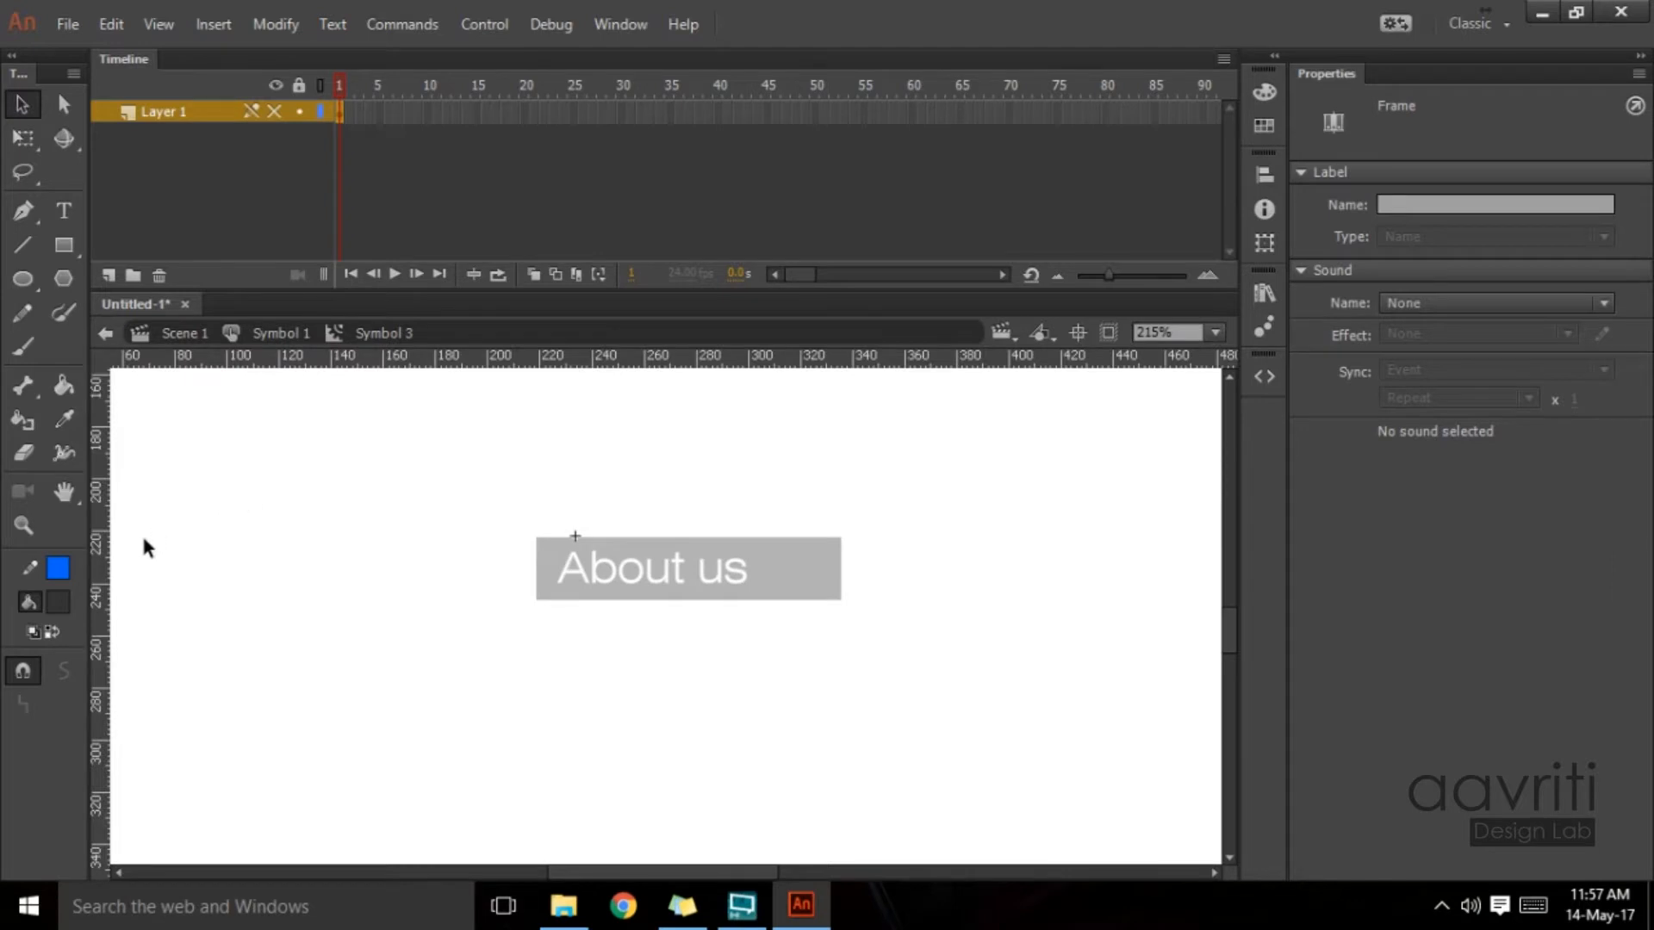
pyautogui.moveTo(104, 575); pyautogui.dragTo(841, 569)
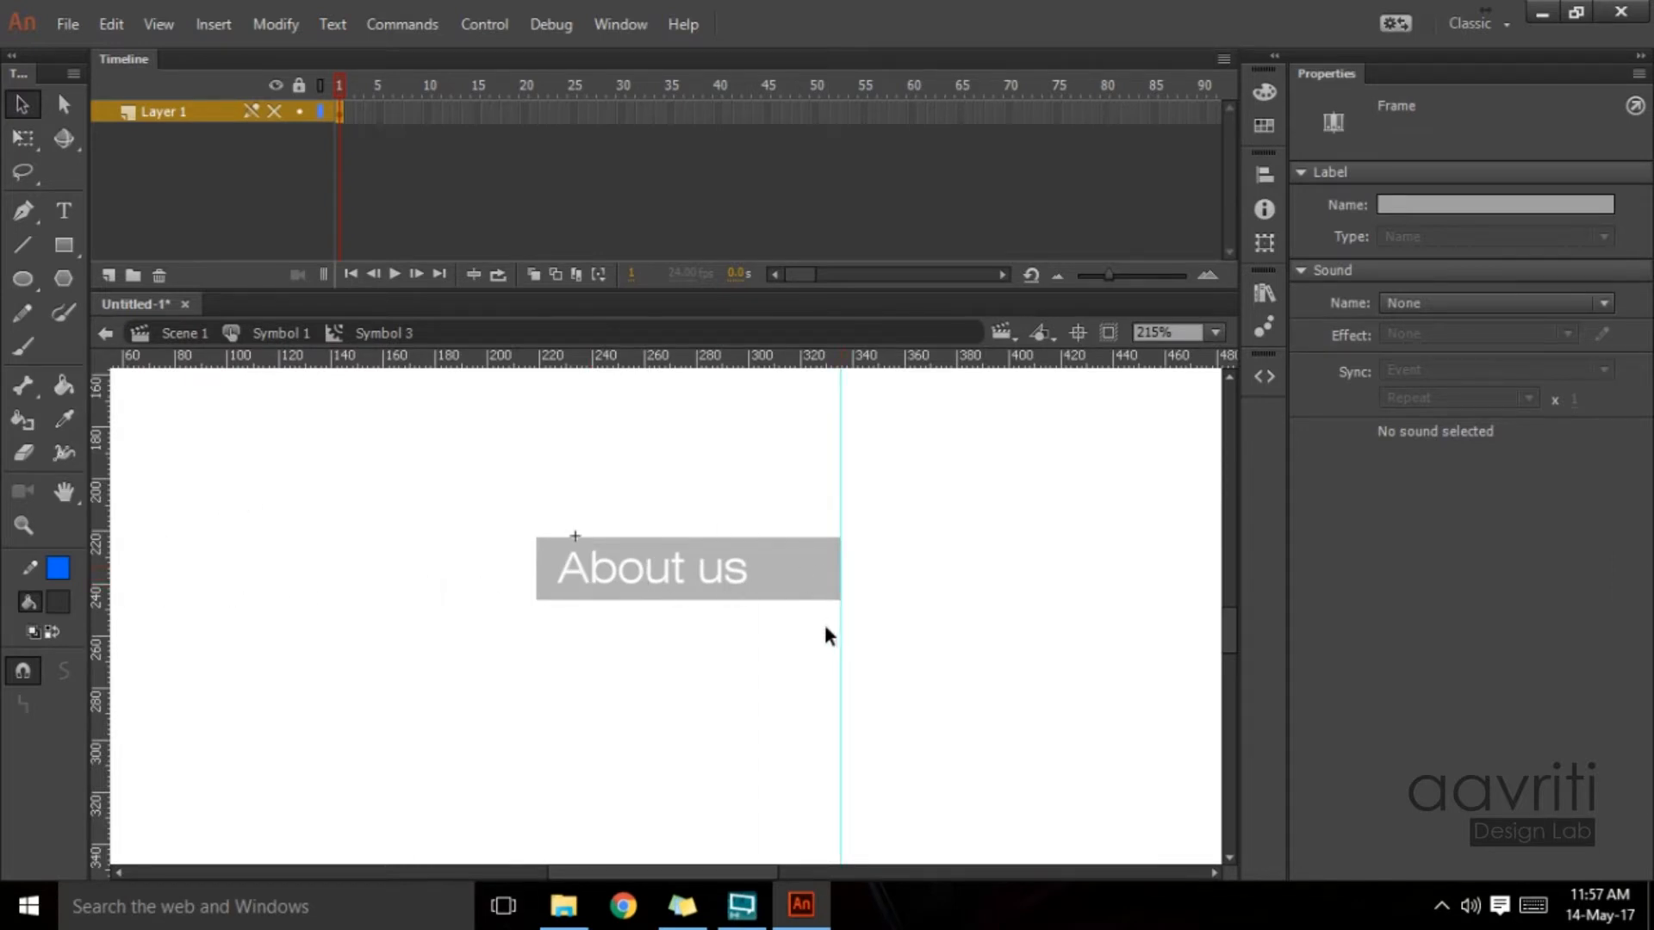
pyautogui.click(276, 113)
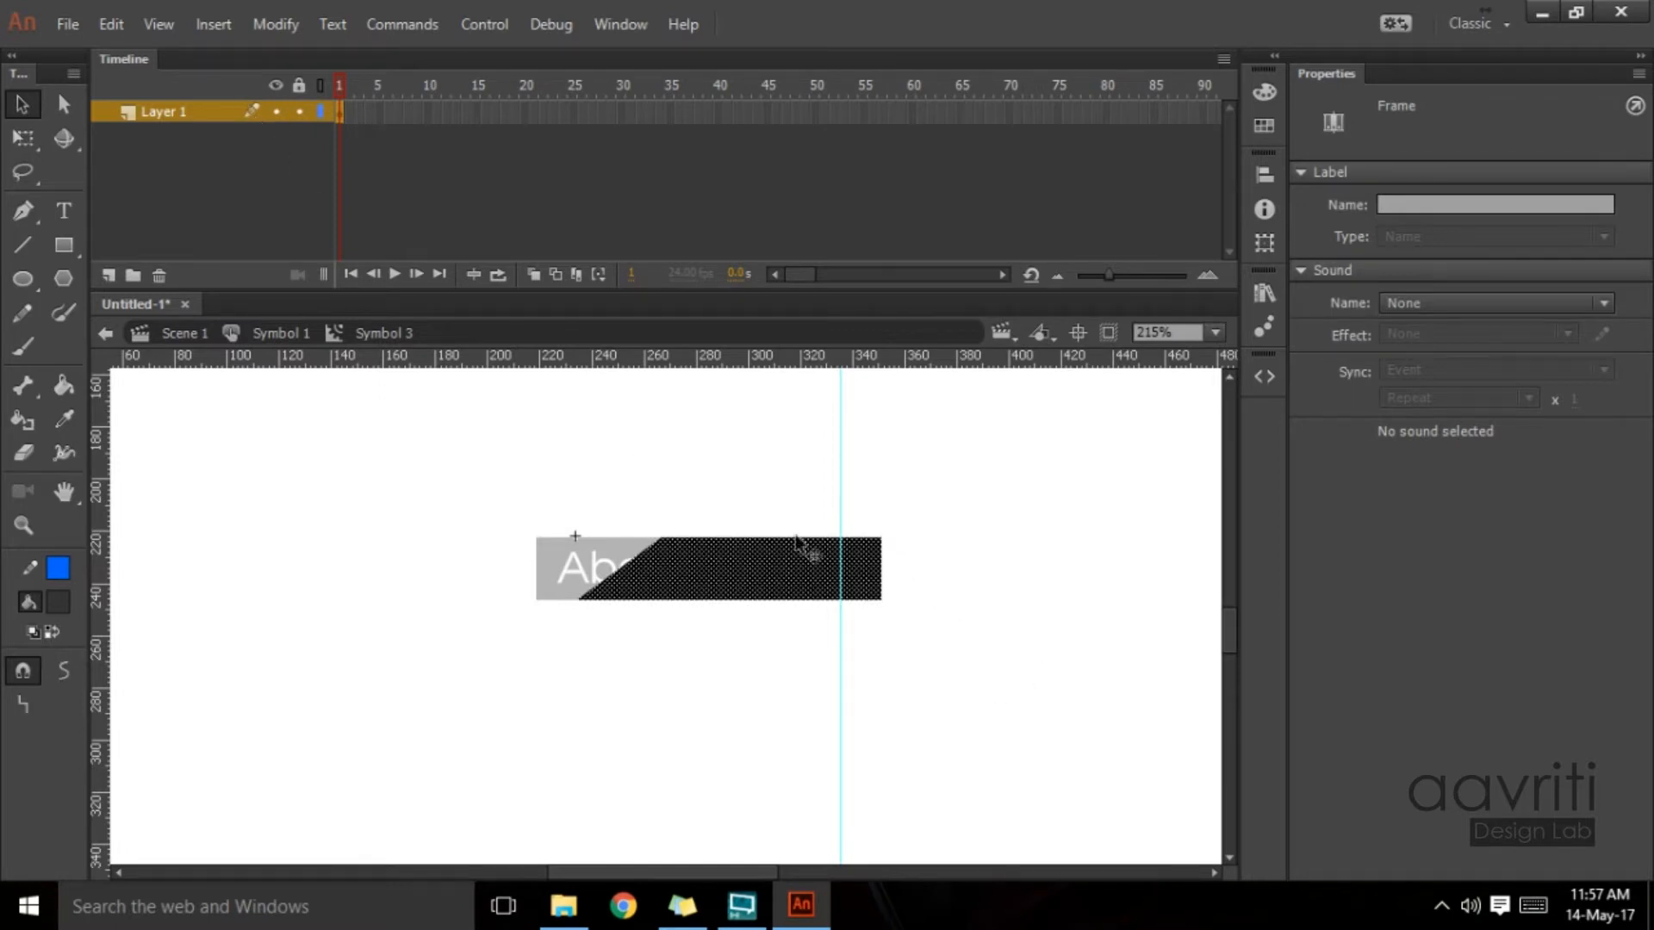
# Step: Delete the portion of the black shape that extends past the vertical guide at the base rectangle's edge
pyautogui.moveTo(992, 700); pyautogui.dragTo(840, 465)
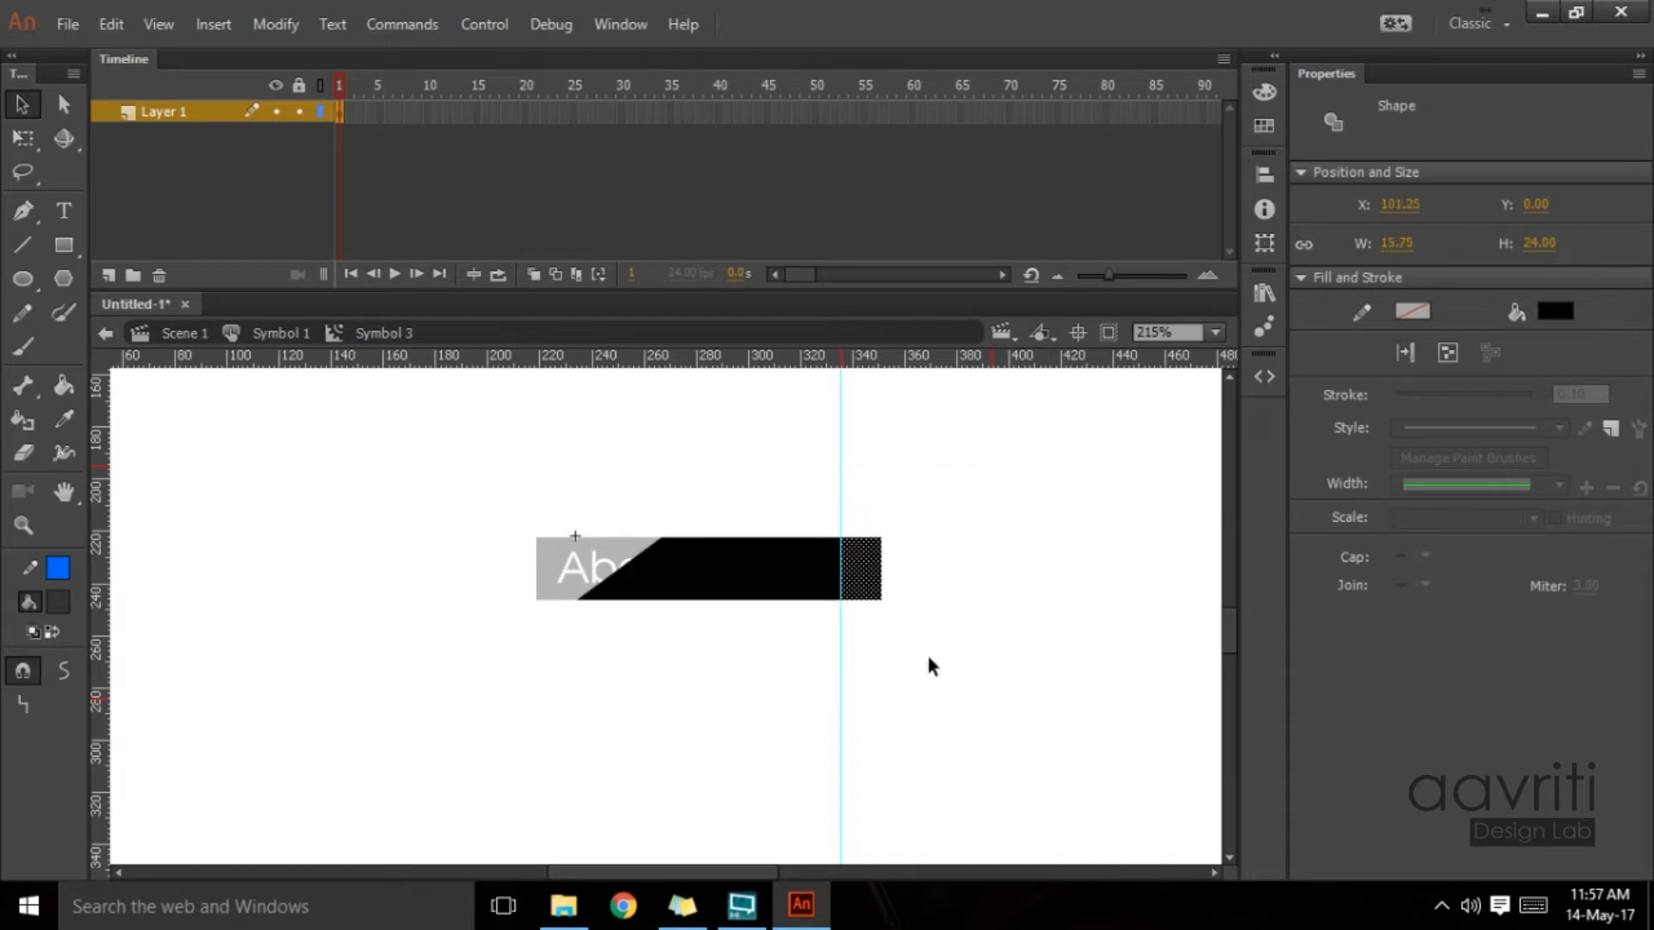
pyautogui.press('Delete')
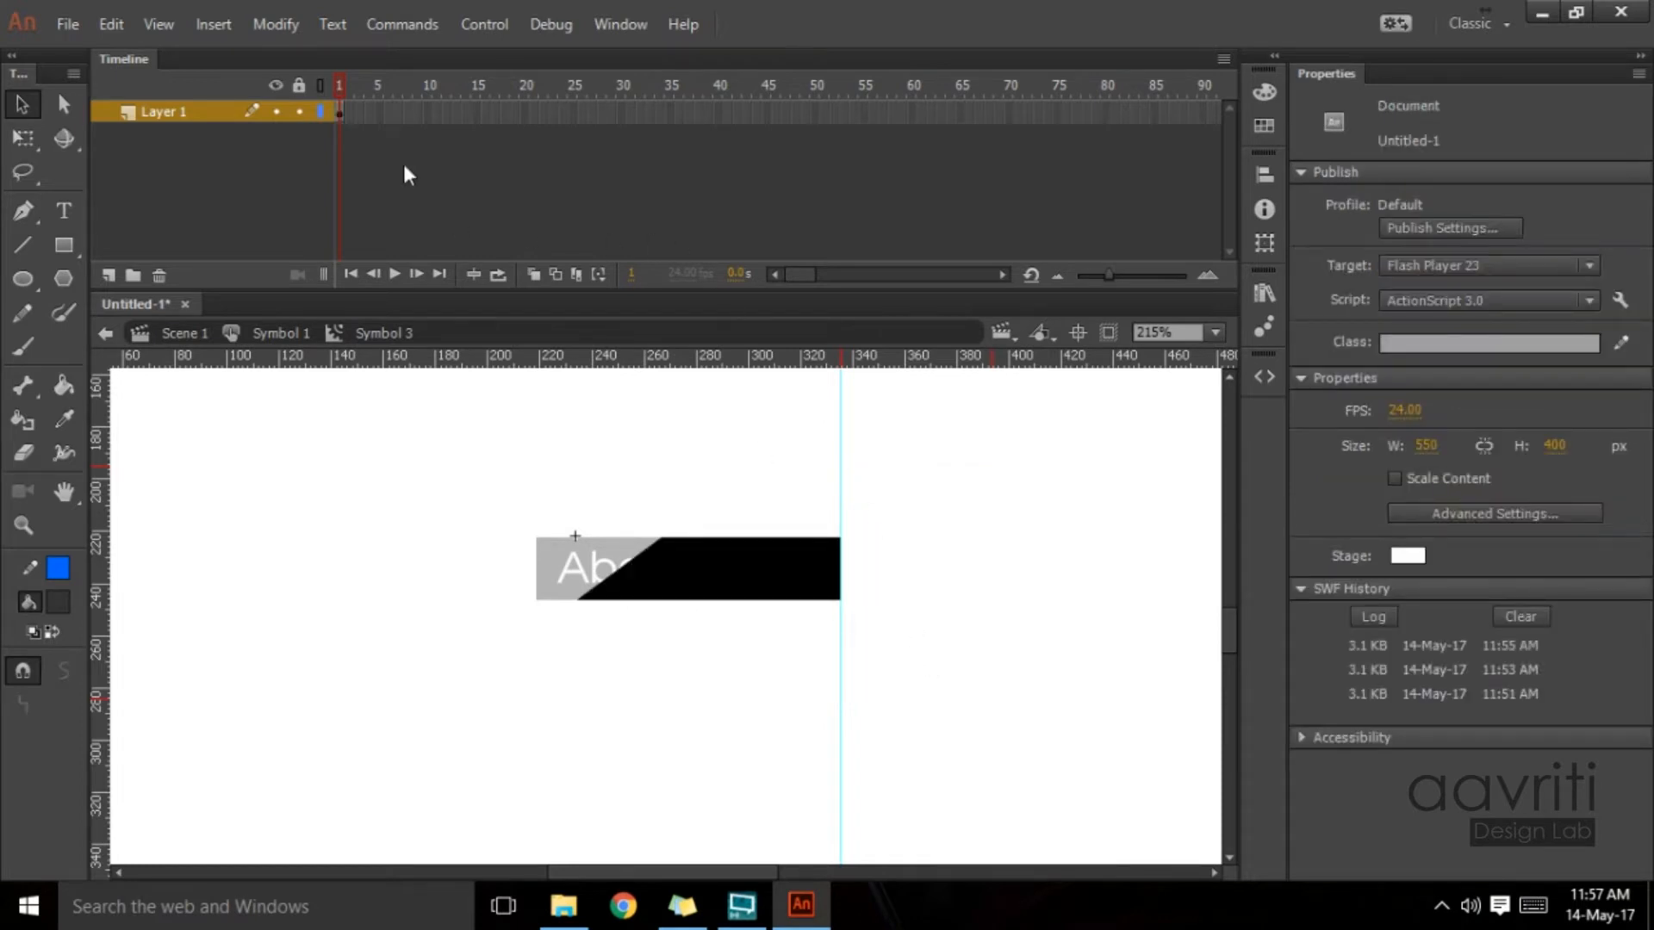
# Step: Return to the button symbol's timeline, test the movie to check the trimmed Up state, and close the preview
pyautogui.click(291, 334)
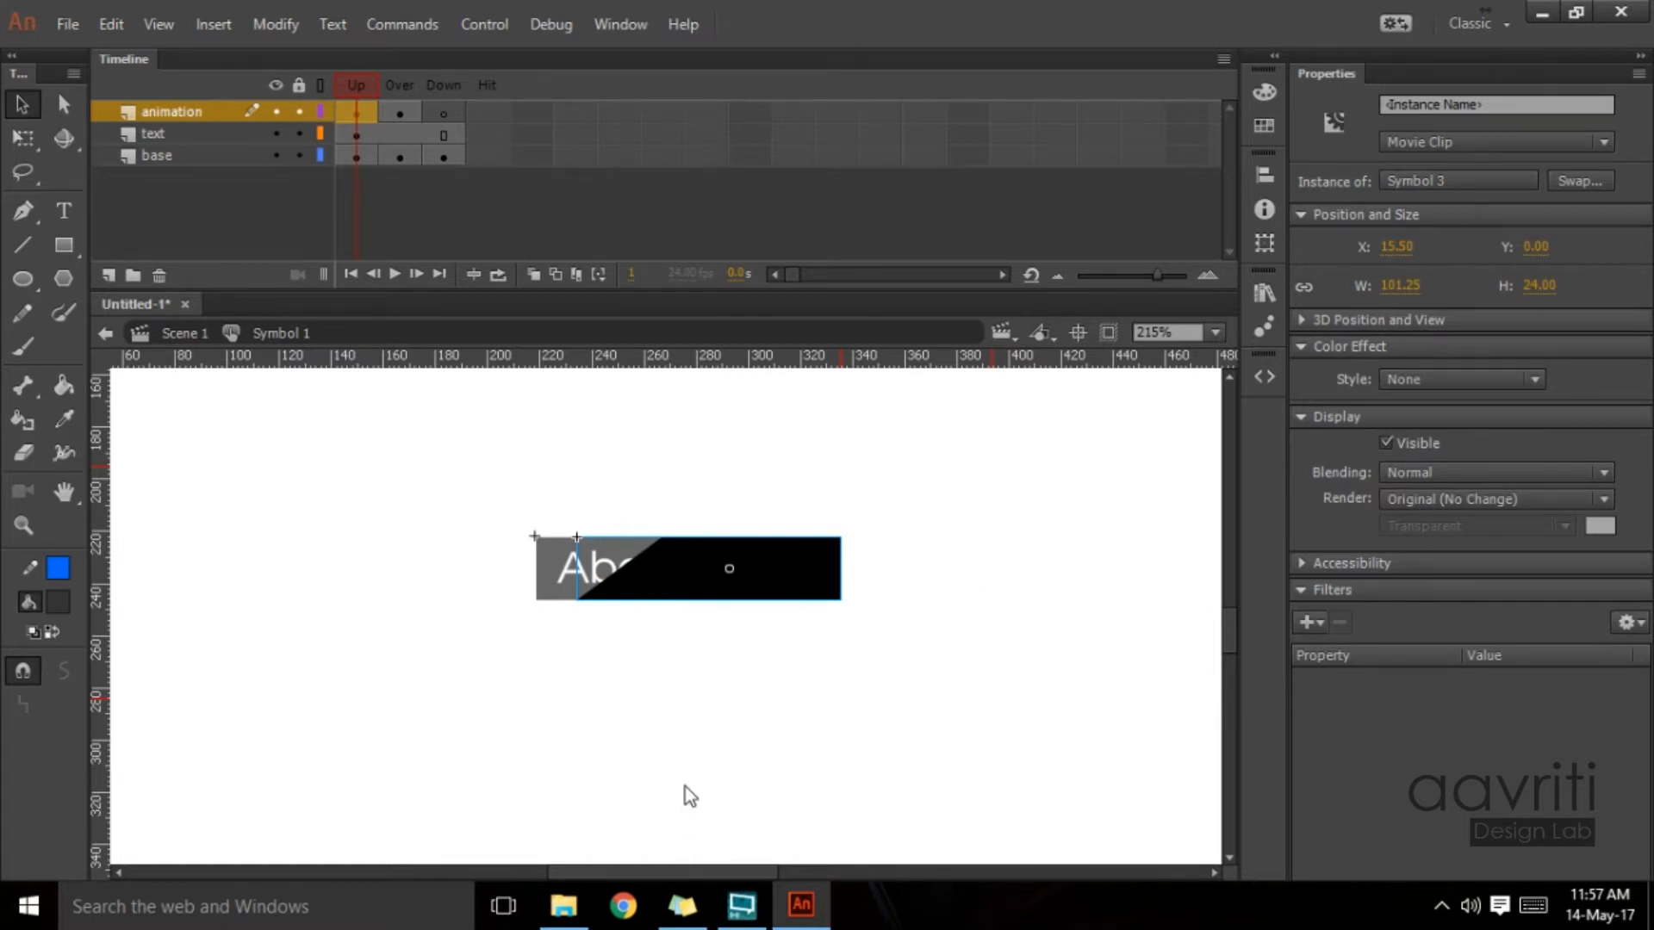
pyautogui.hotkey('ctrl', 'Return')
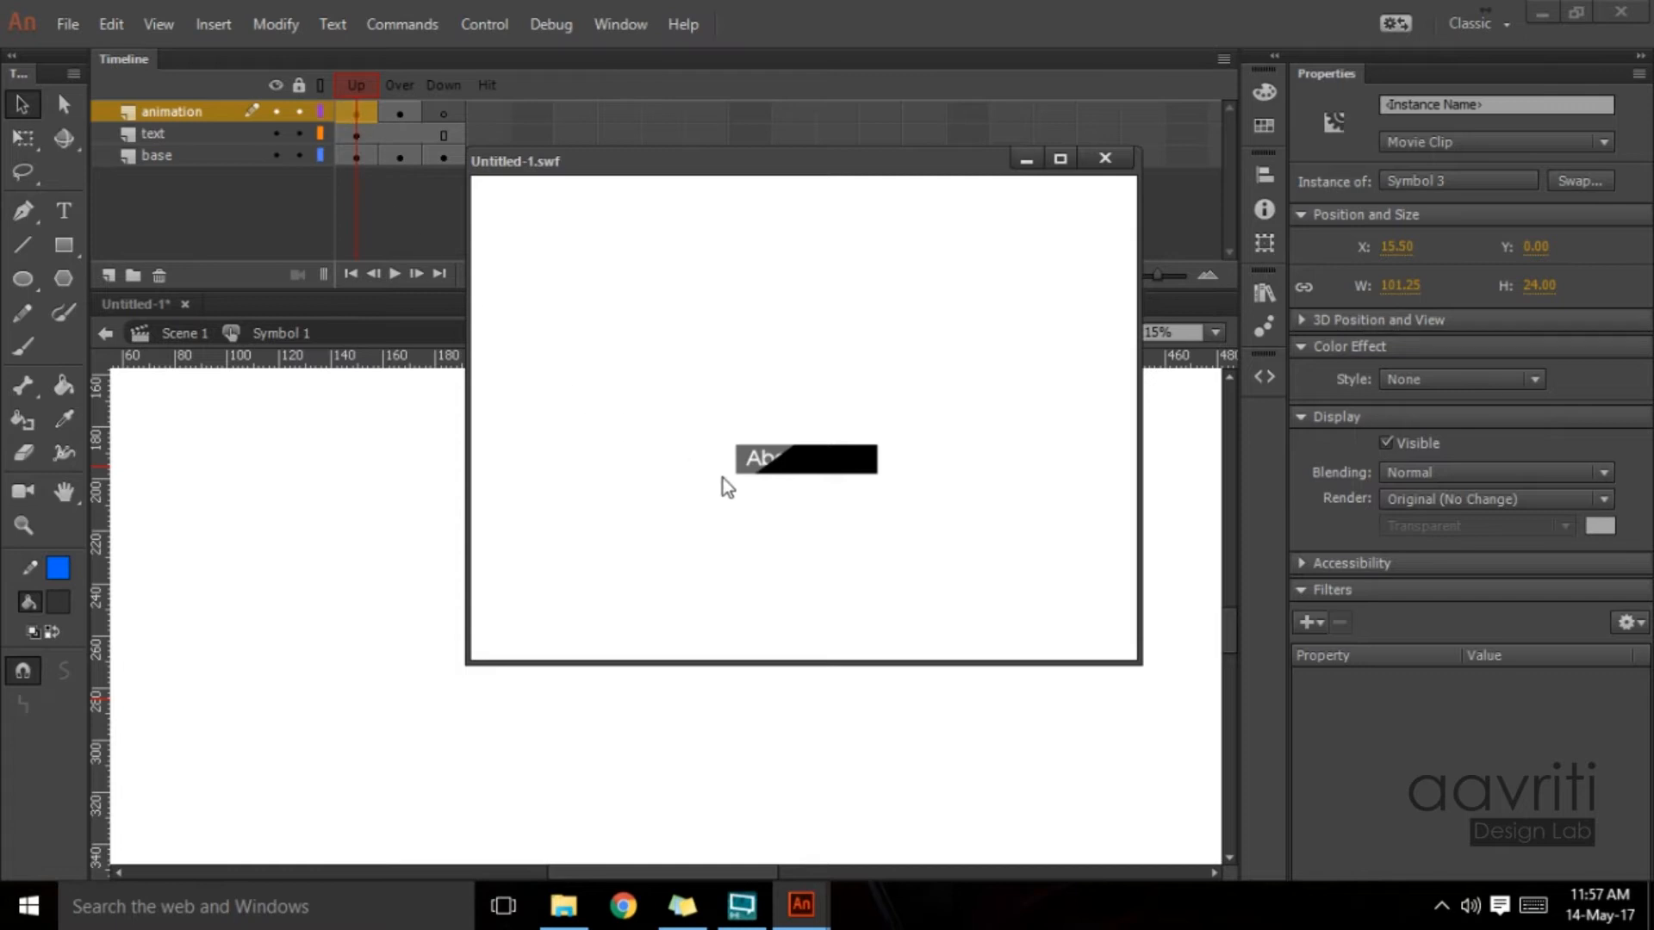
pyautogui.click(1104, 160)
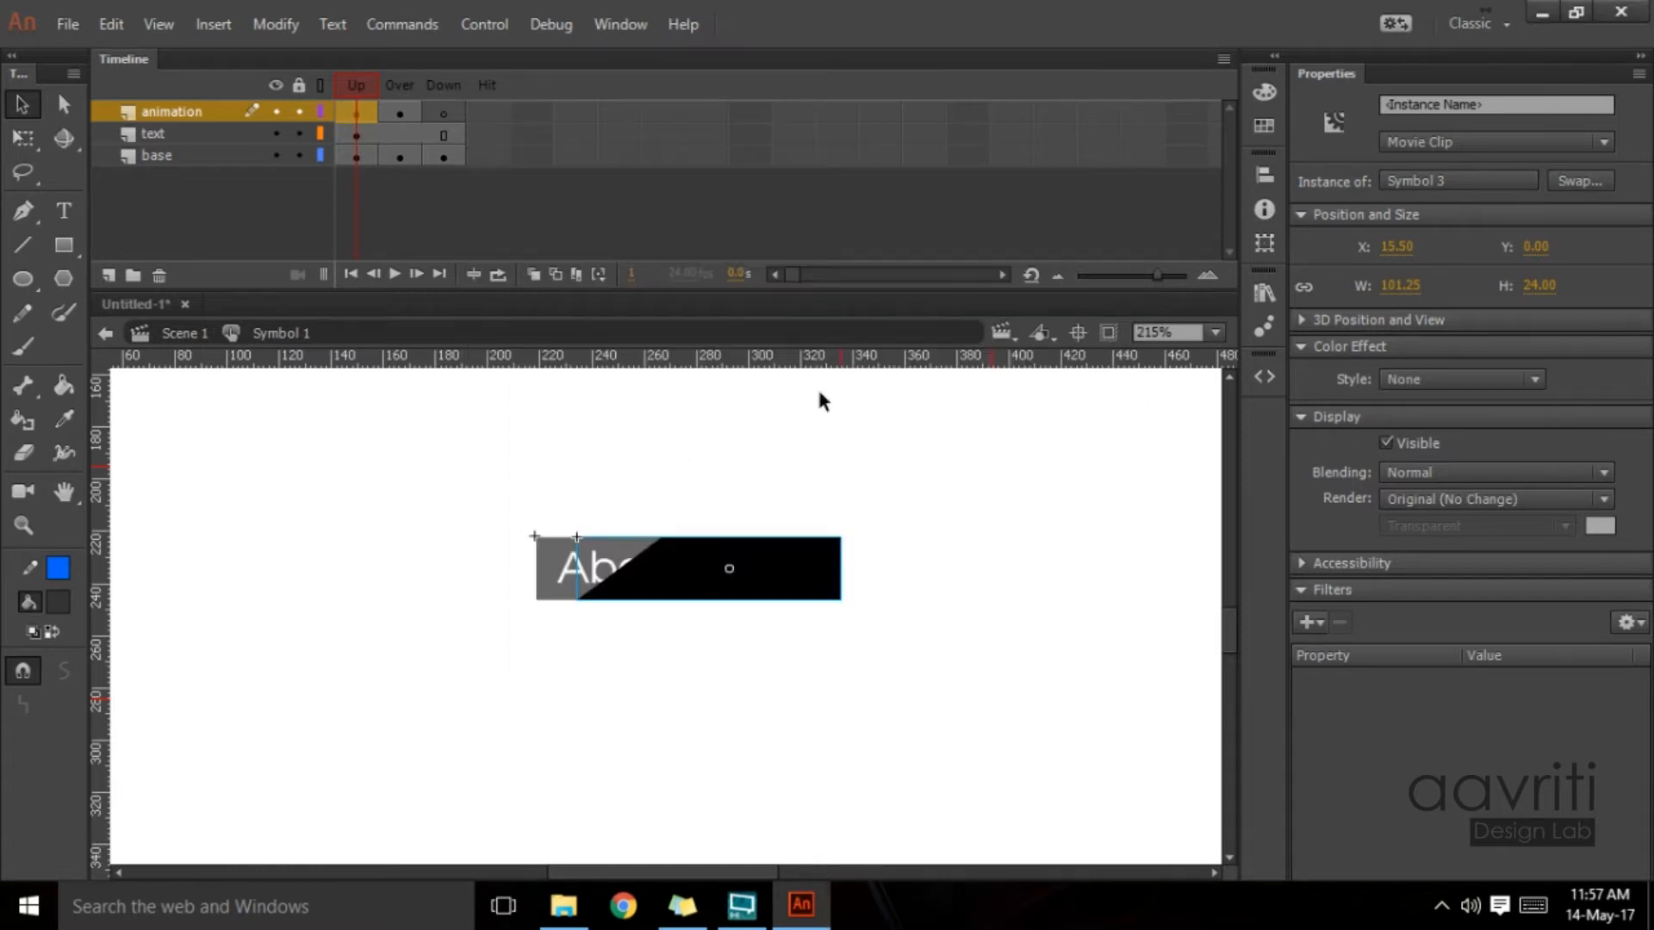
# Step: Open the Over state's movie clip, unlock Layer 1 and Layer 2, and hide the mask to expose and select the black shape
pyautogui.click(403, 113)
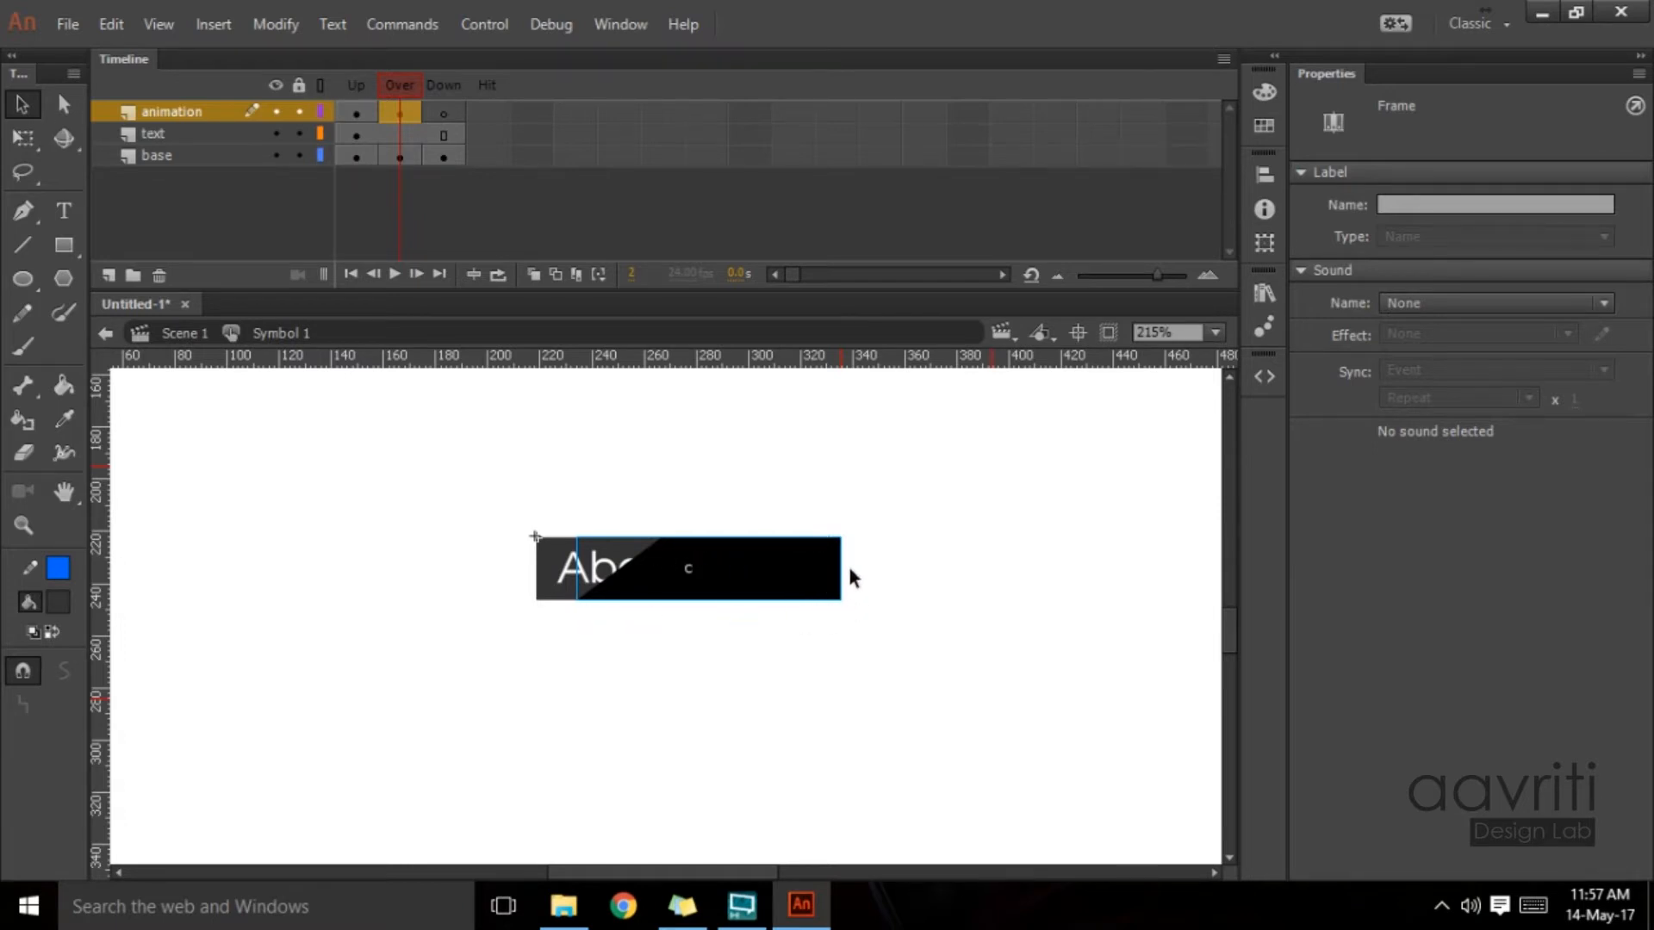
pyautogui.doubleClick(757, 570)
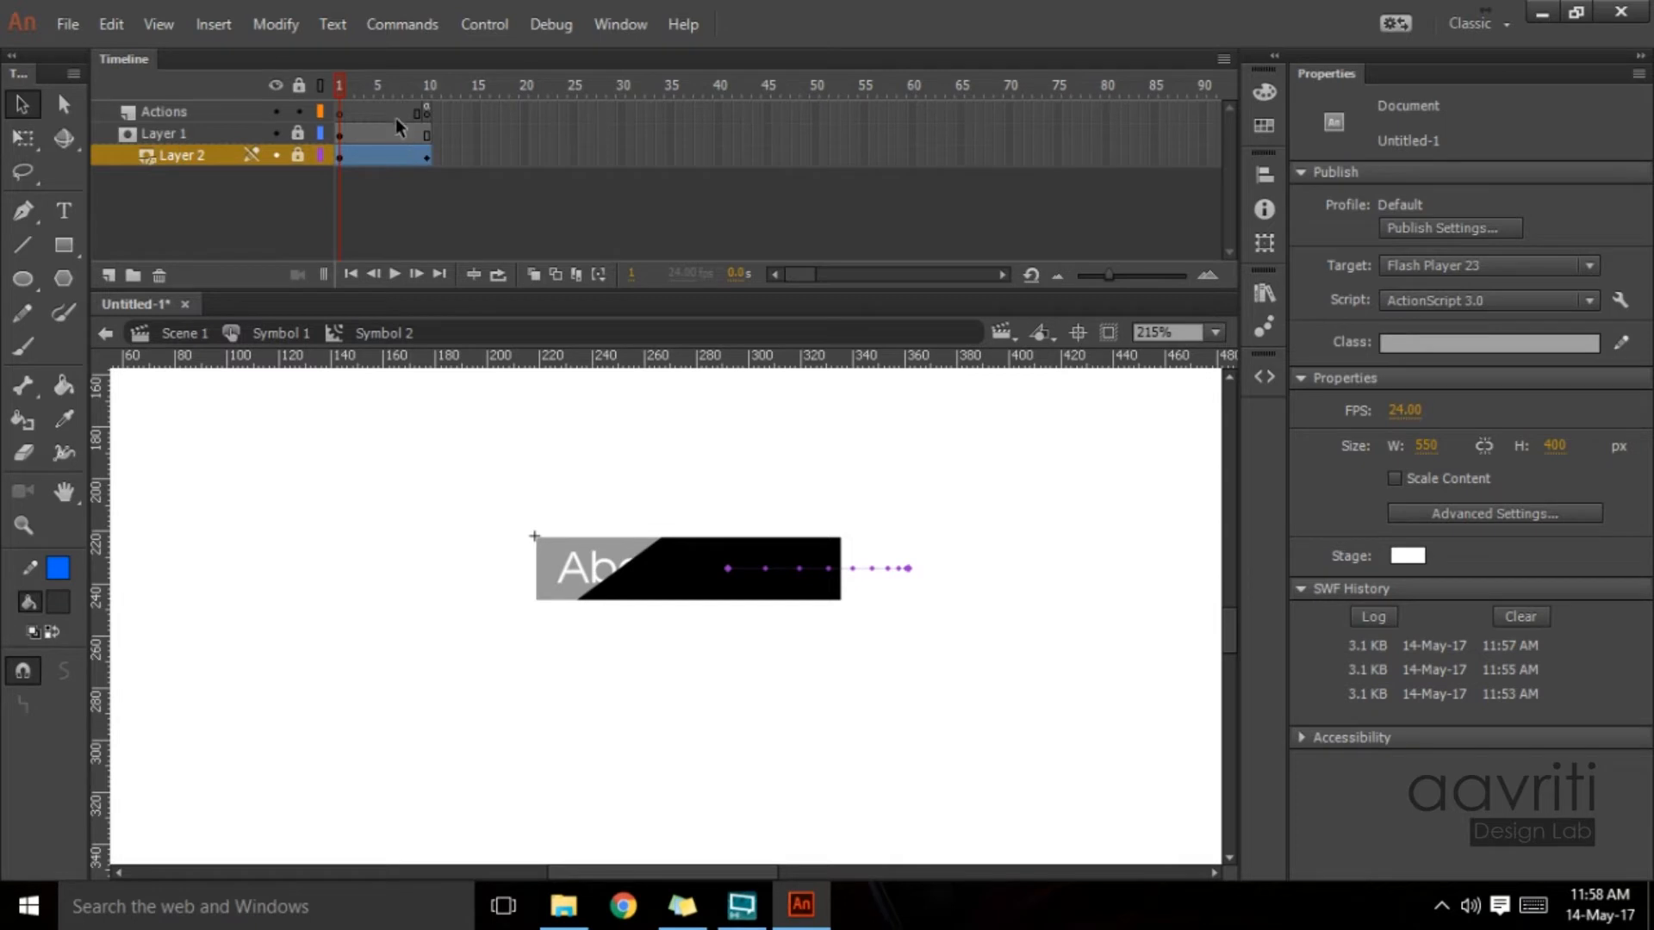
pyautogui.click(298, 135)
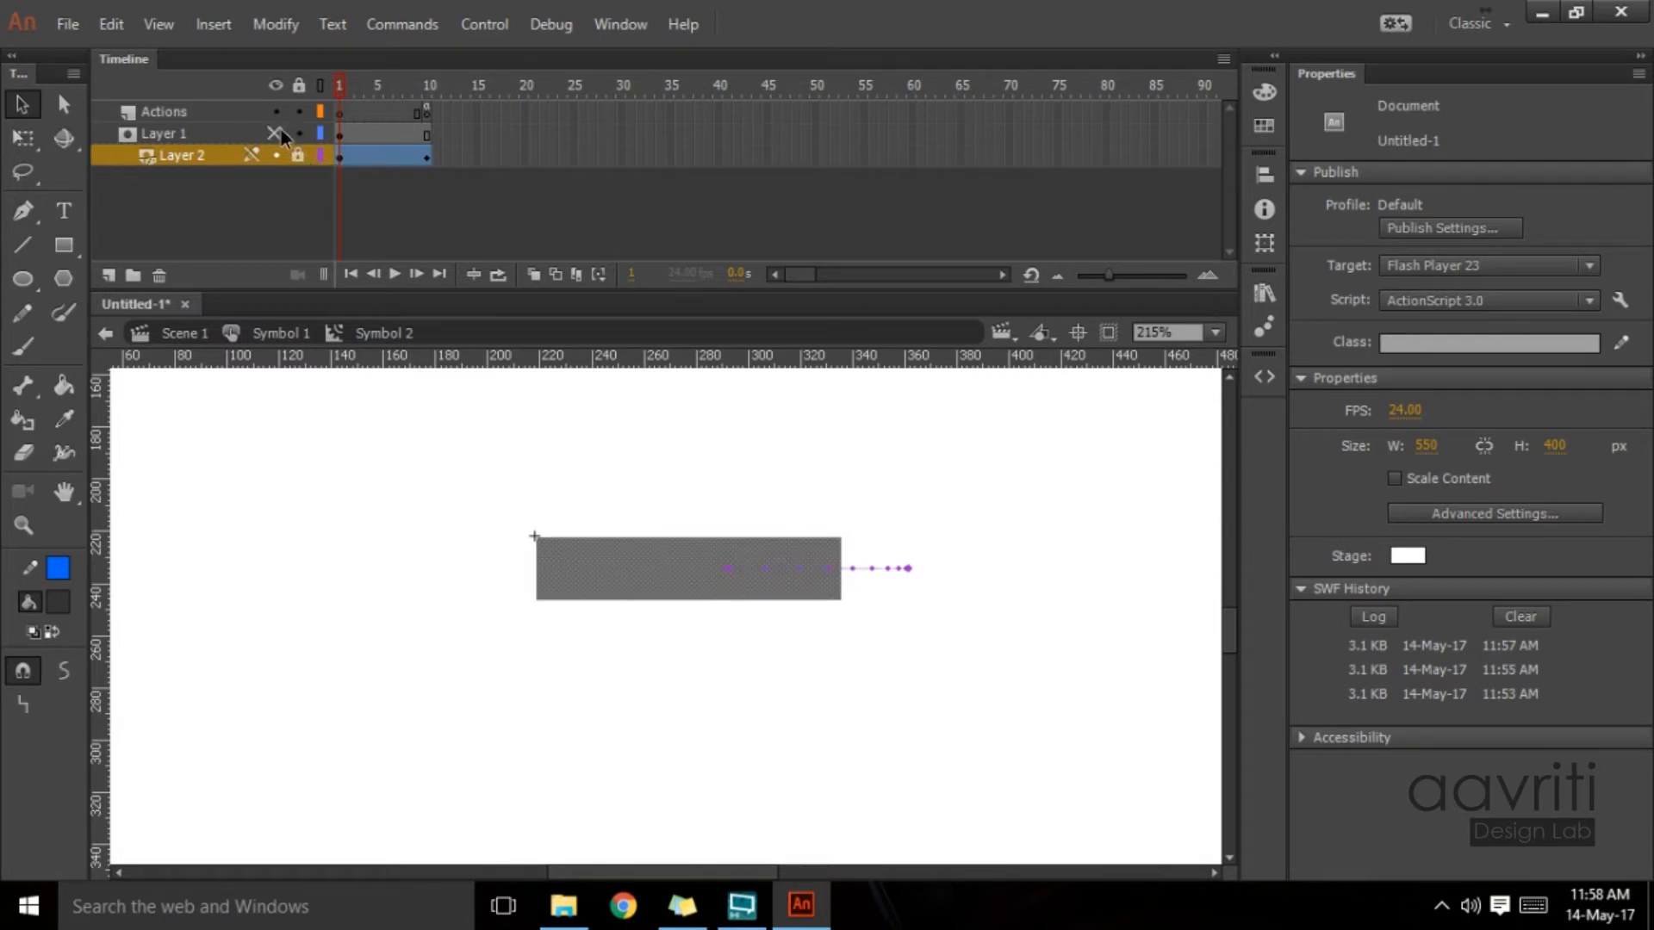
pyautogui.click(298, 155)
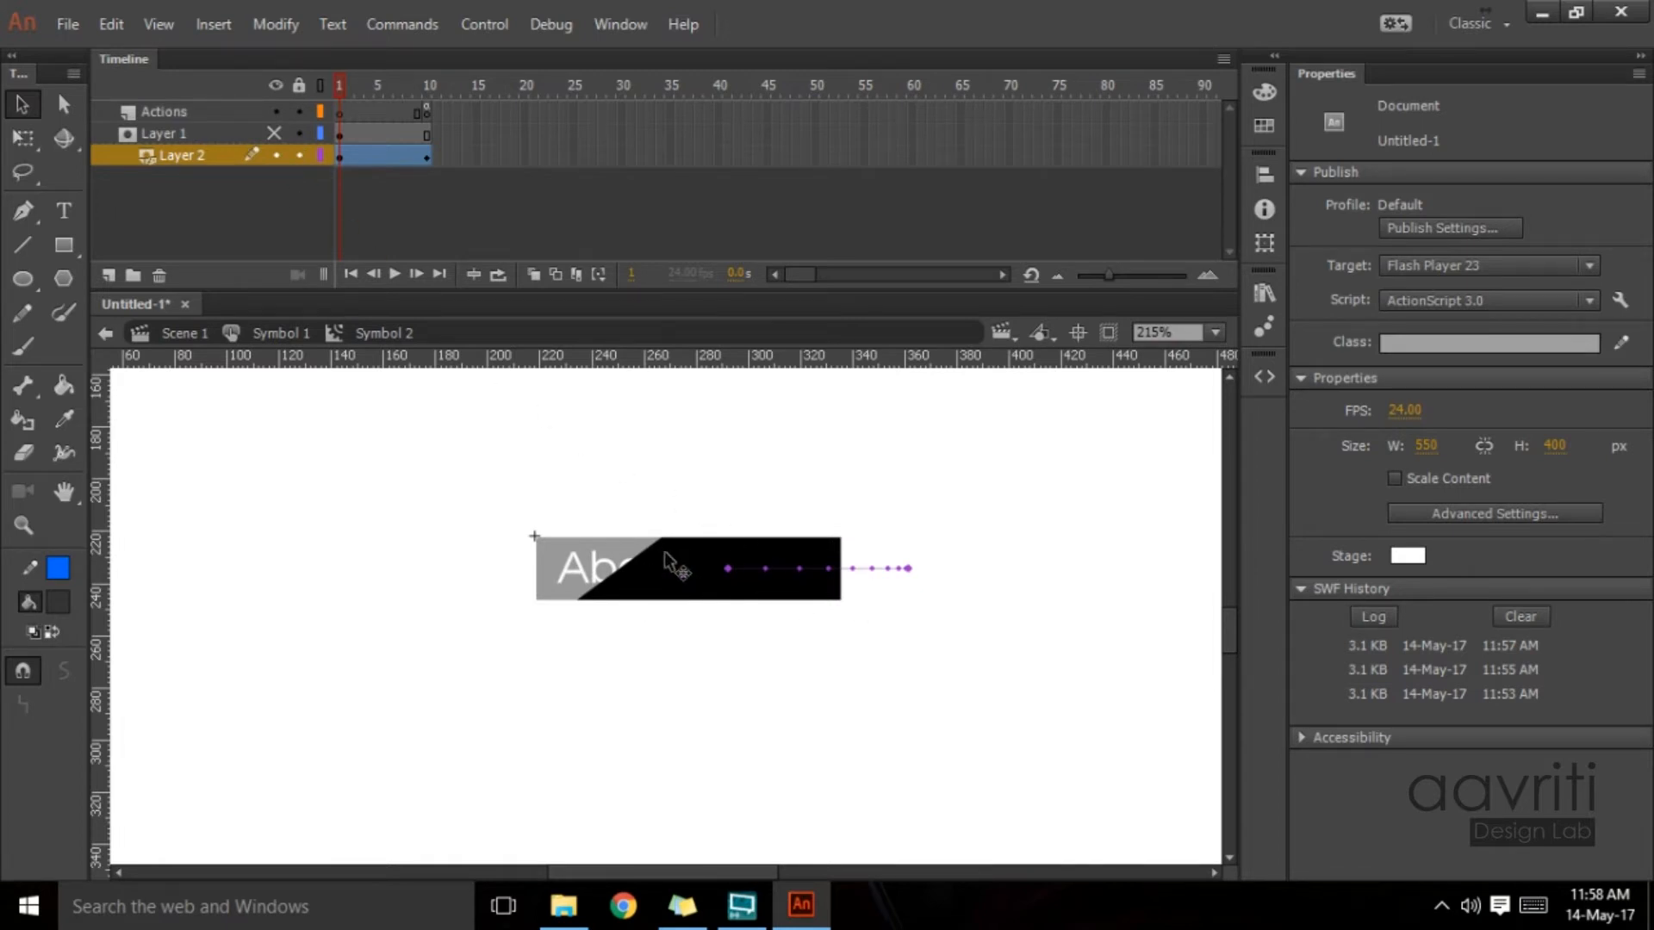
pyautogui.click(663, 585)
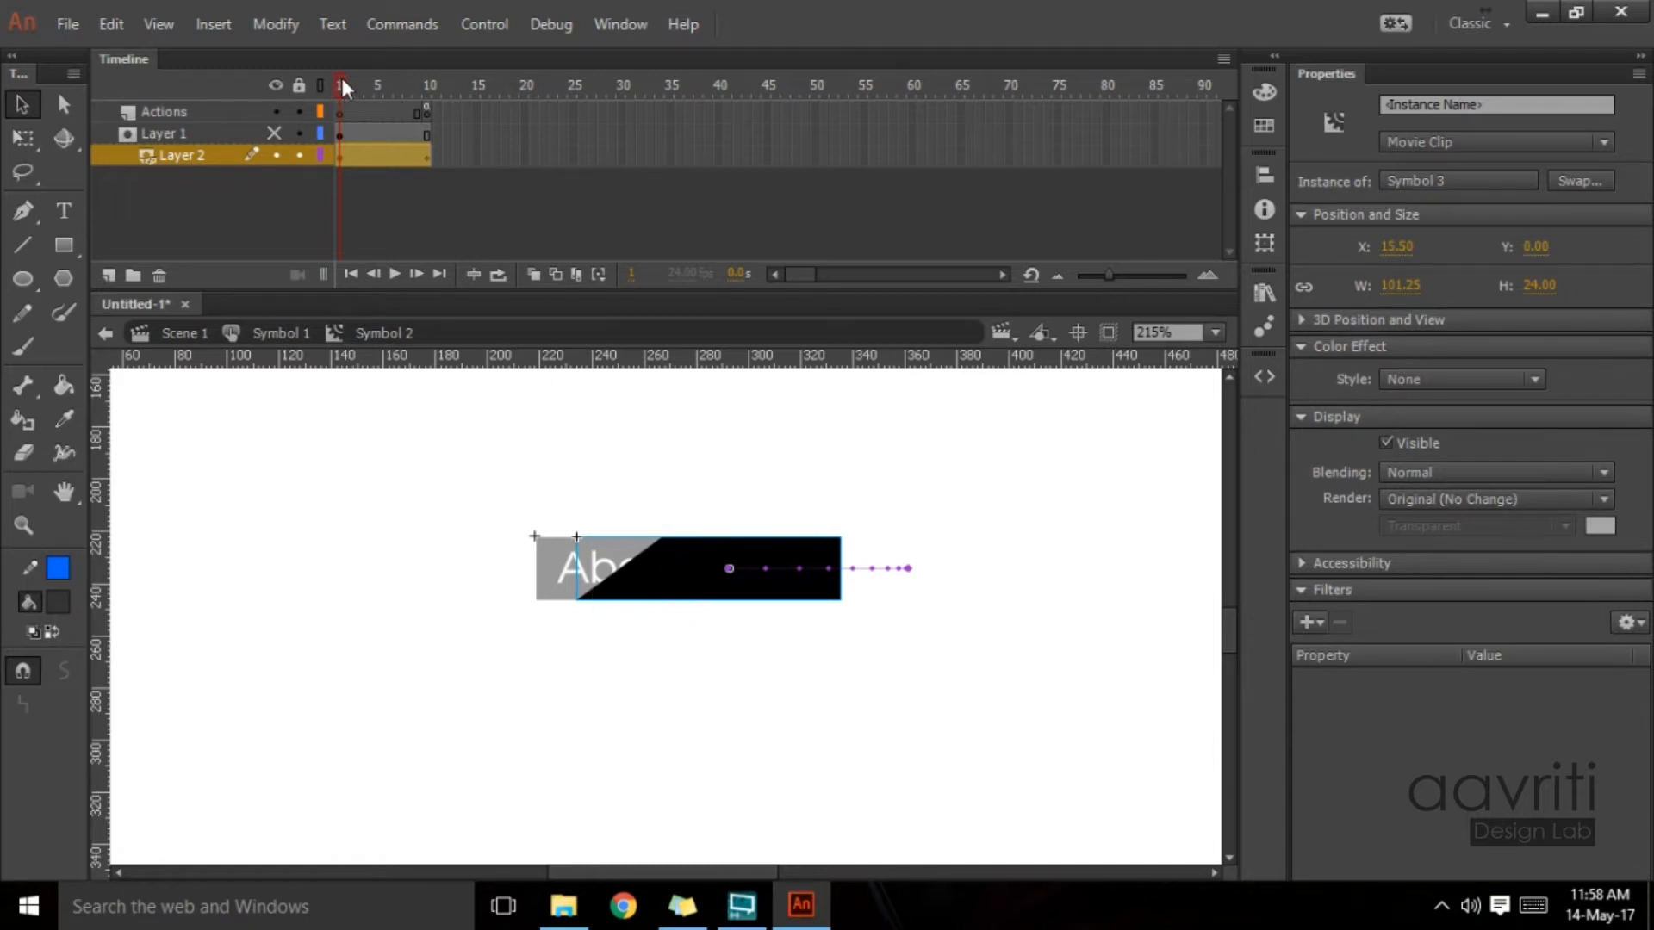
# Step: Review Layer 2's motion tween and its ease setting, playing the black shape's animation several times and returning to frame 1
pyautogui.moveTo(342, 85); pyautogui.dragTo(317, 116)
pyautogui.click(769, 592)
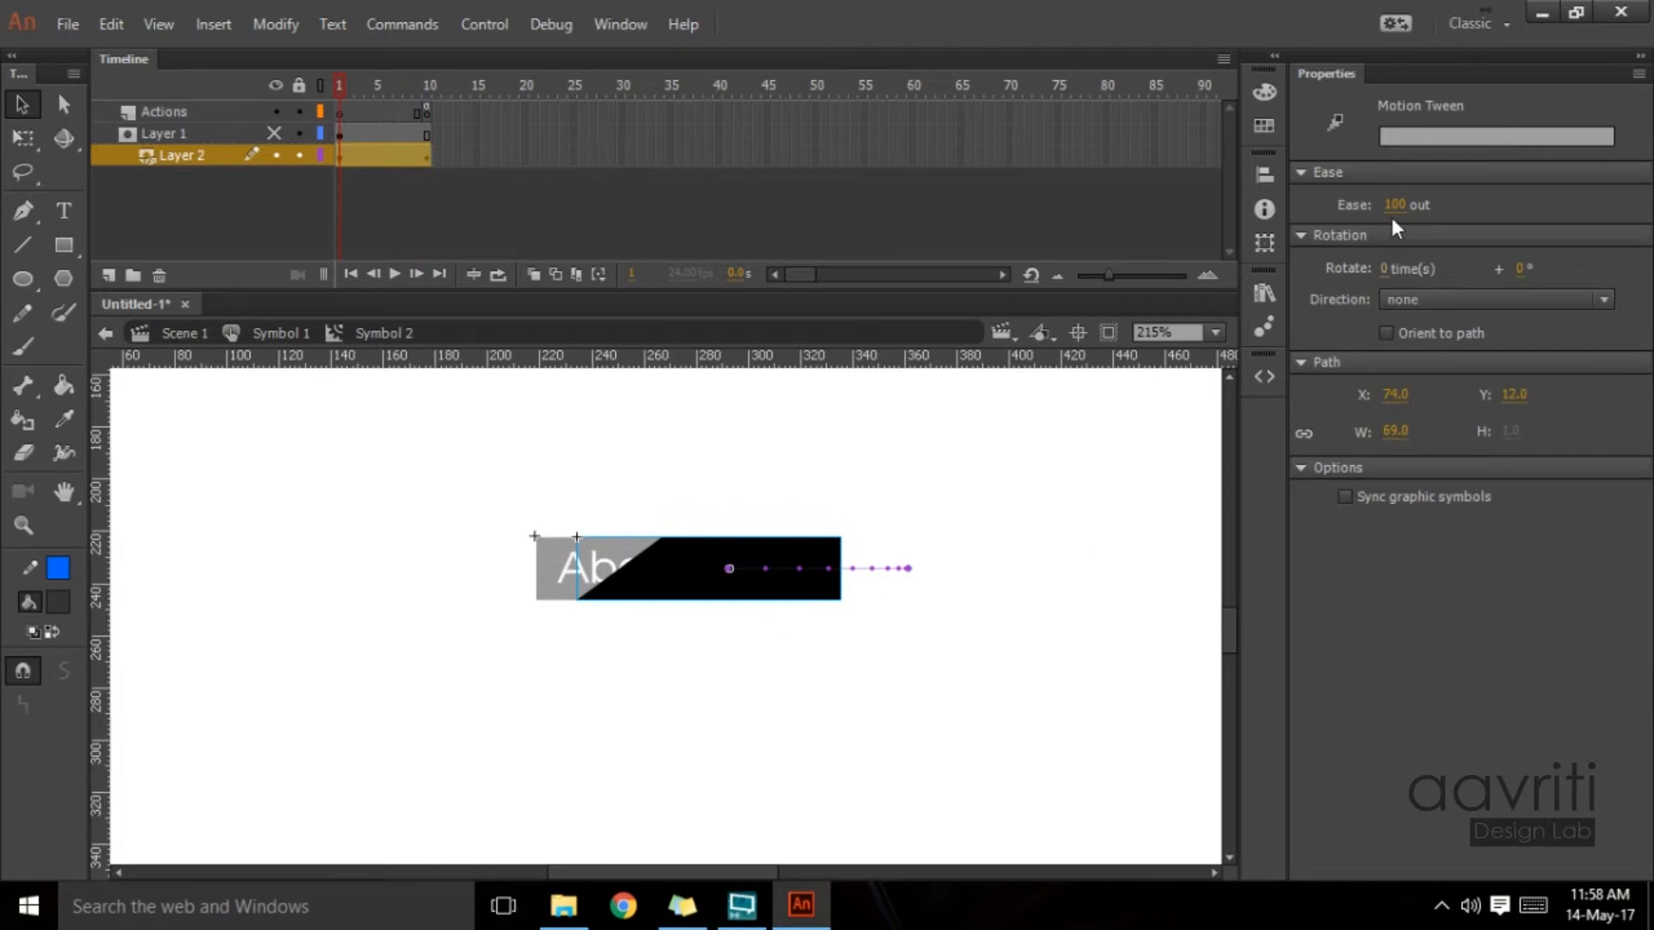
pyautogui.press('Return')
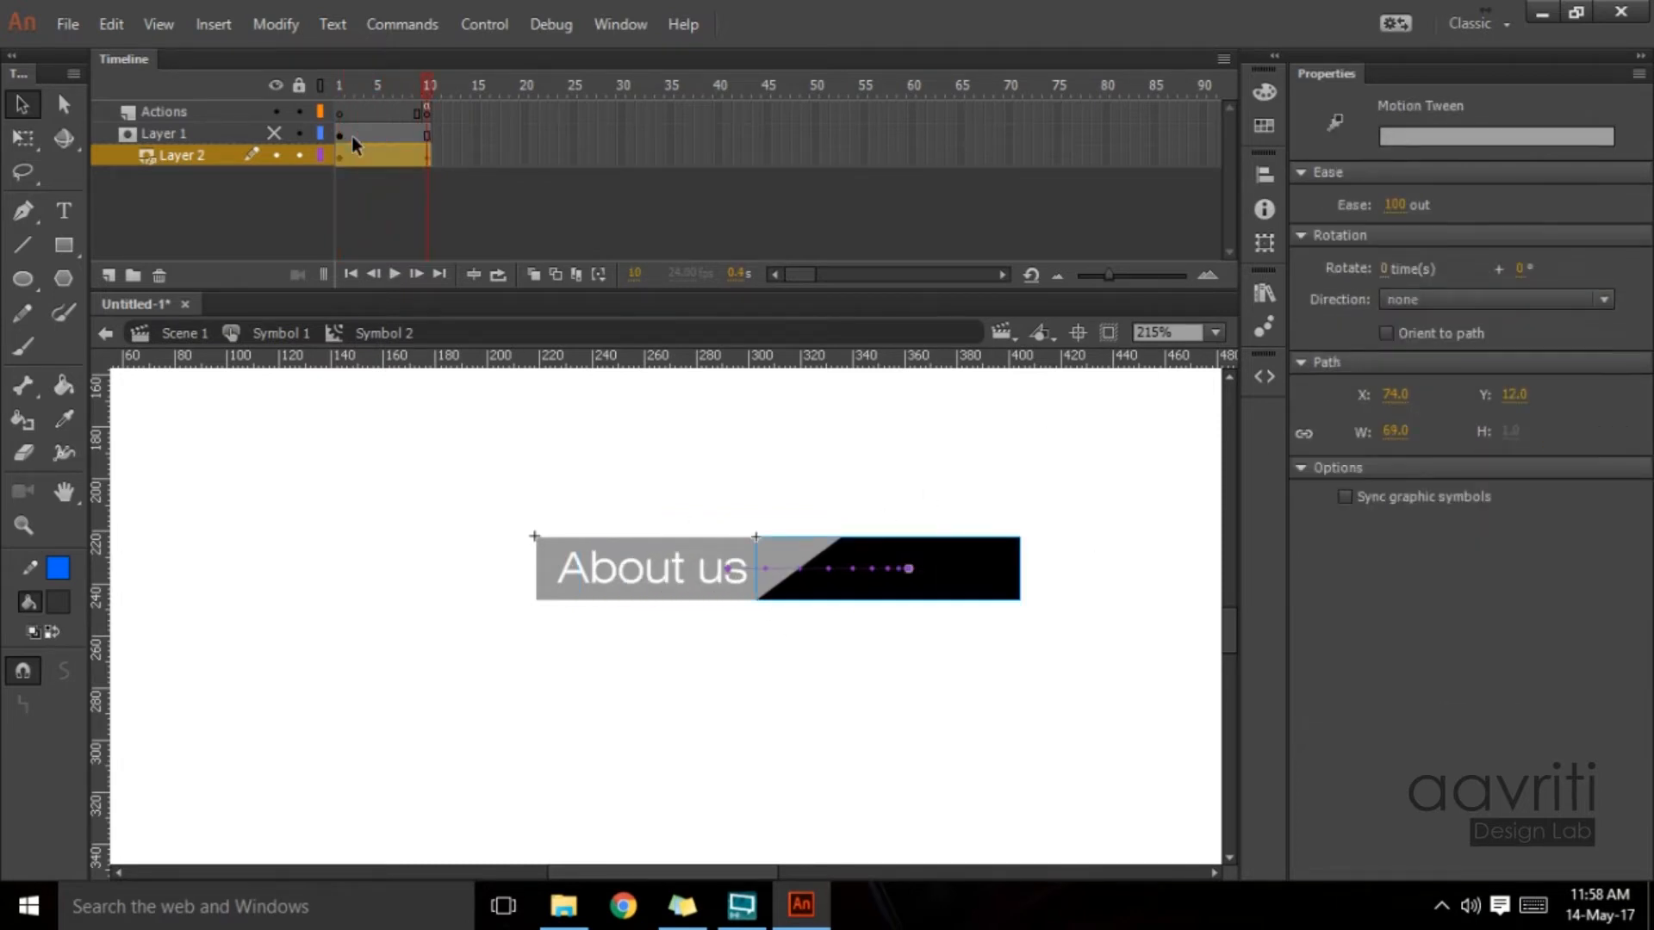
pyautogui.press('Return')
pyautogui.press('Return')
pyautogui.press('Return')
pyautogui.press('Return')
pyautogui.press('Return')
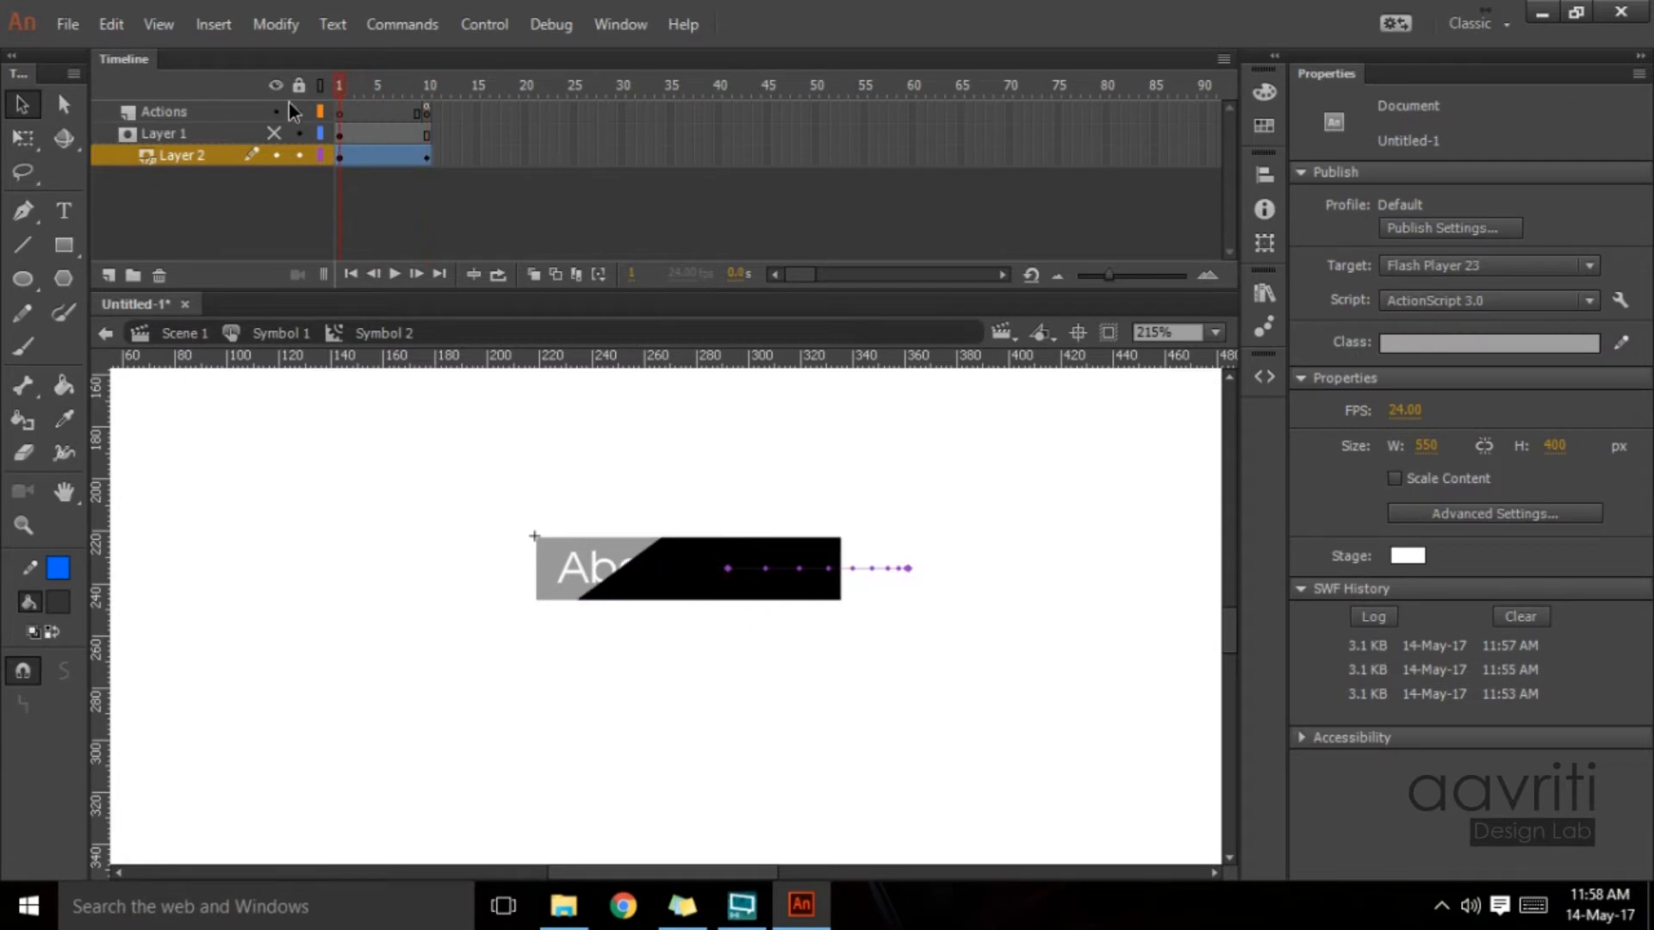
pyautogui.press('Return')
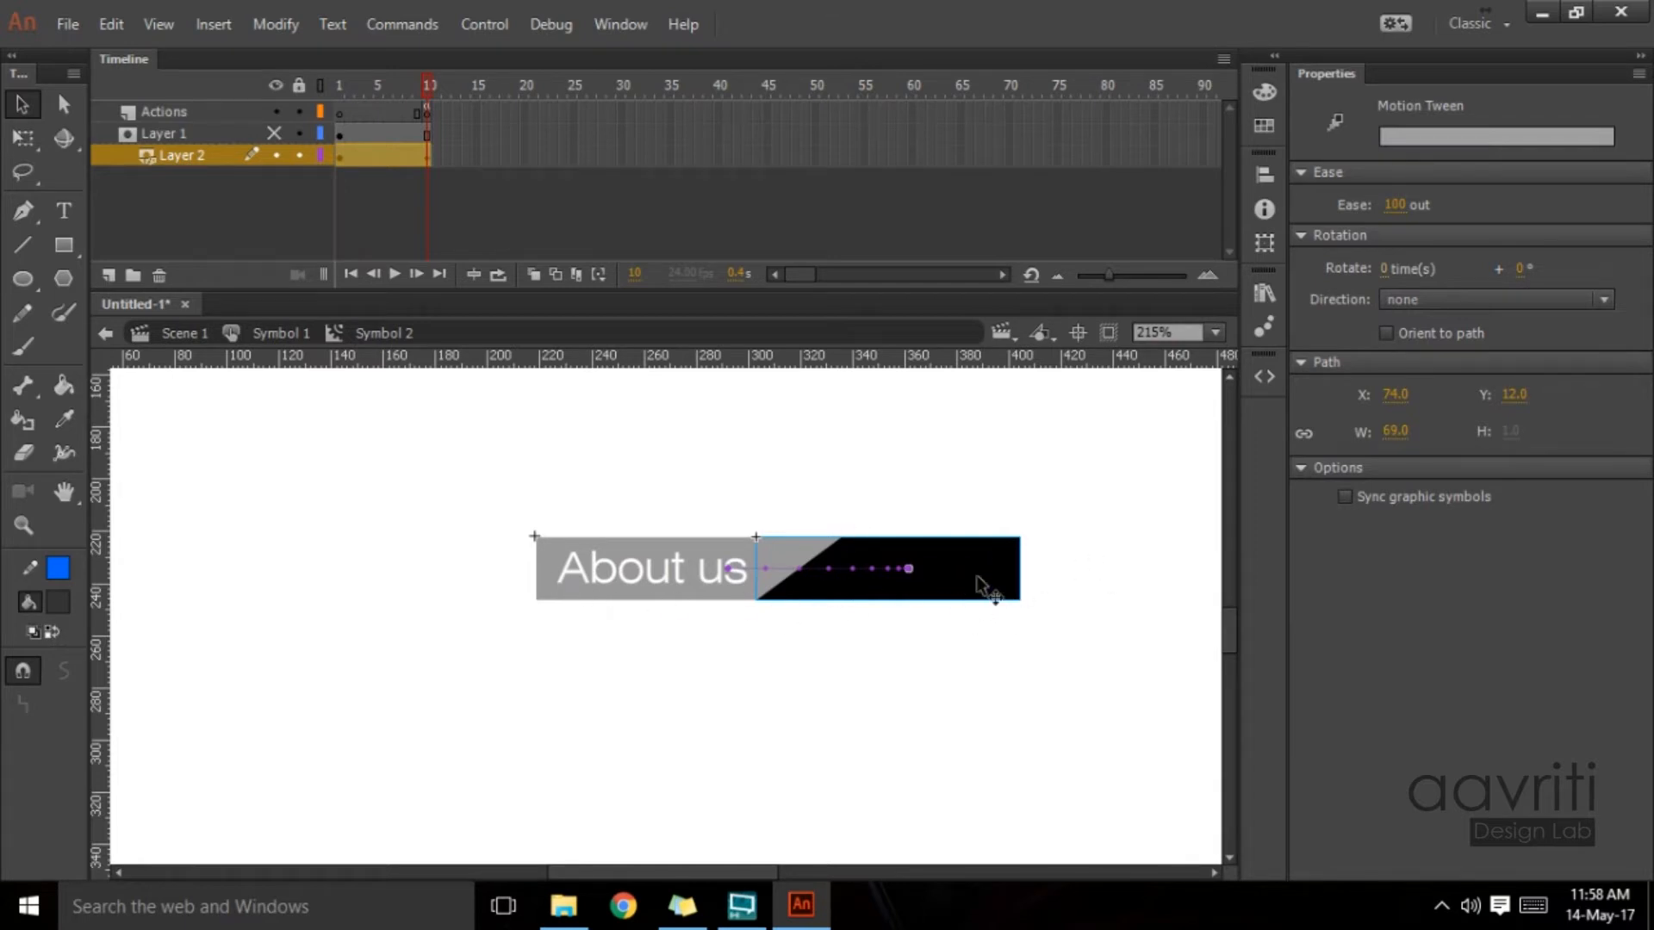
pyautogui.moveTo(428, 85); pyautogui.dragTo(336, 105)
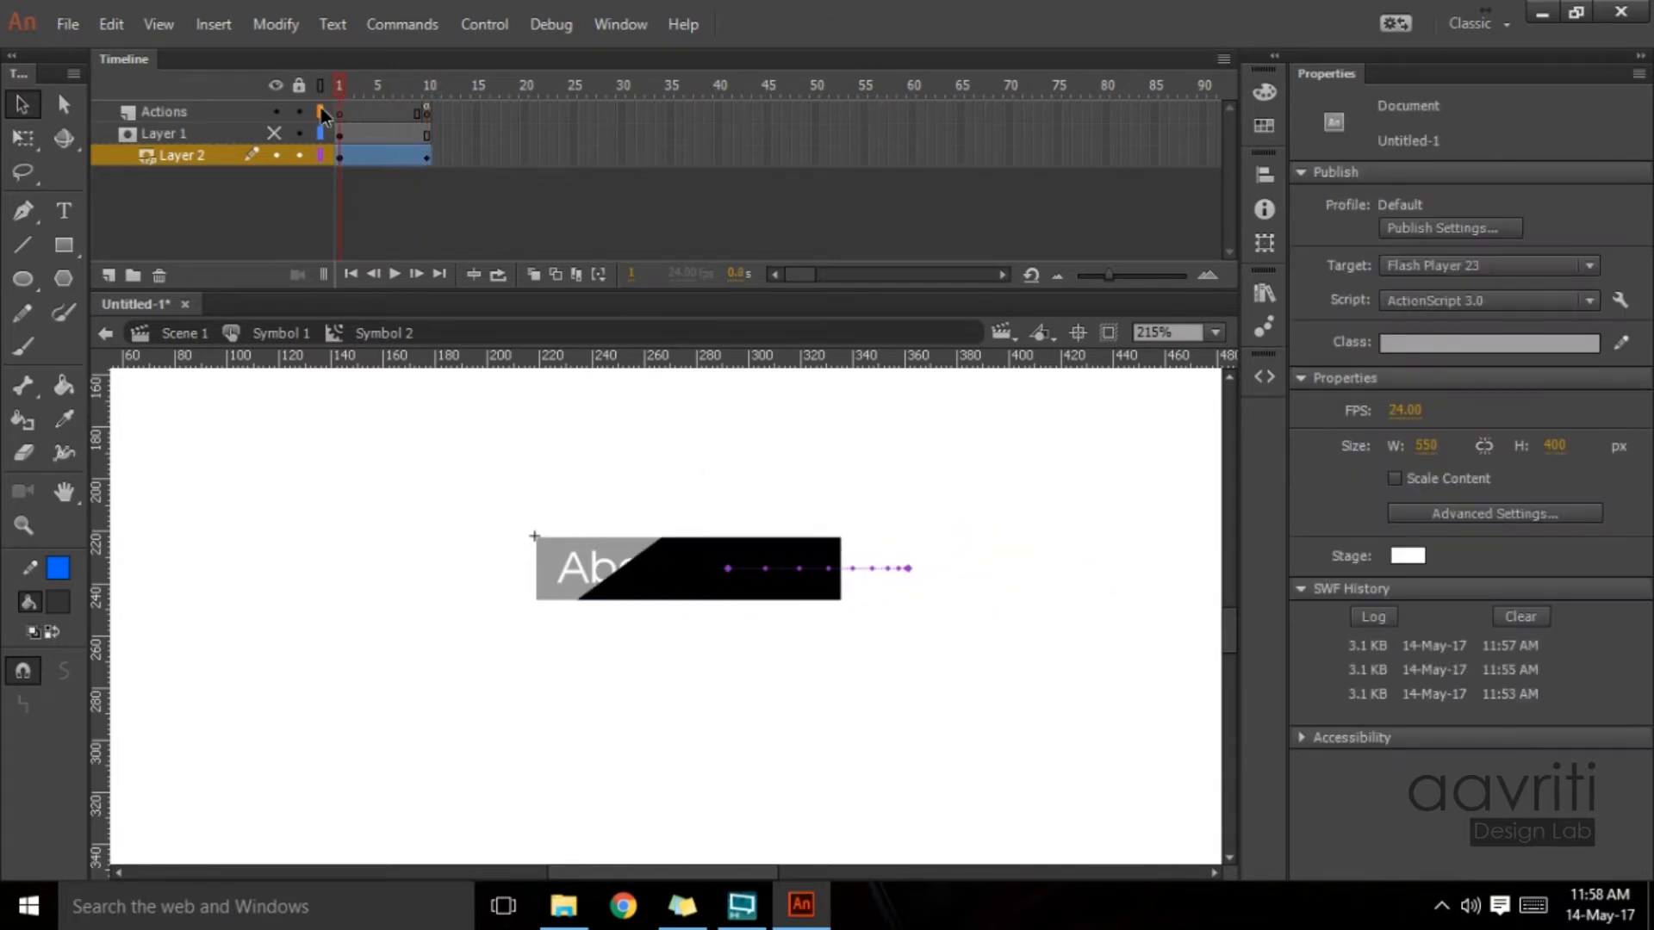
# Step: Show Layer 1 again and lock both Layer 1 and Layer 2 to reapply the mask
pyautogui.click(273, 133)
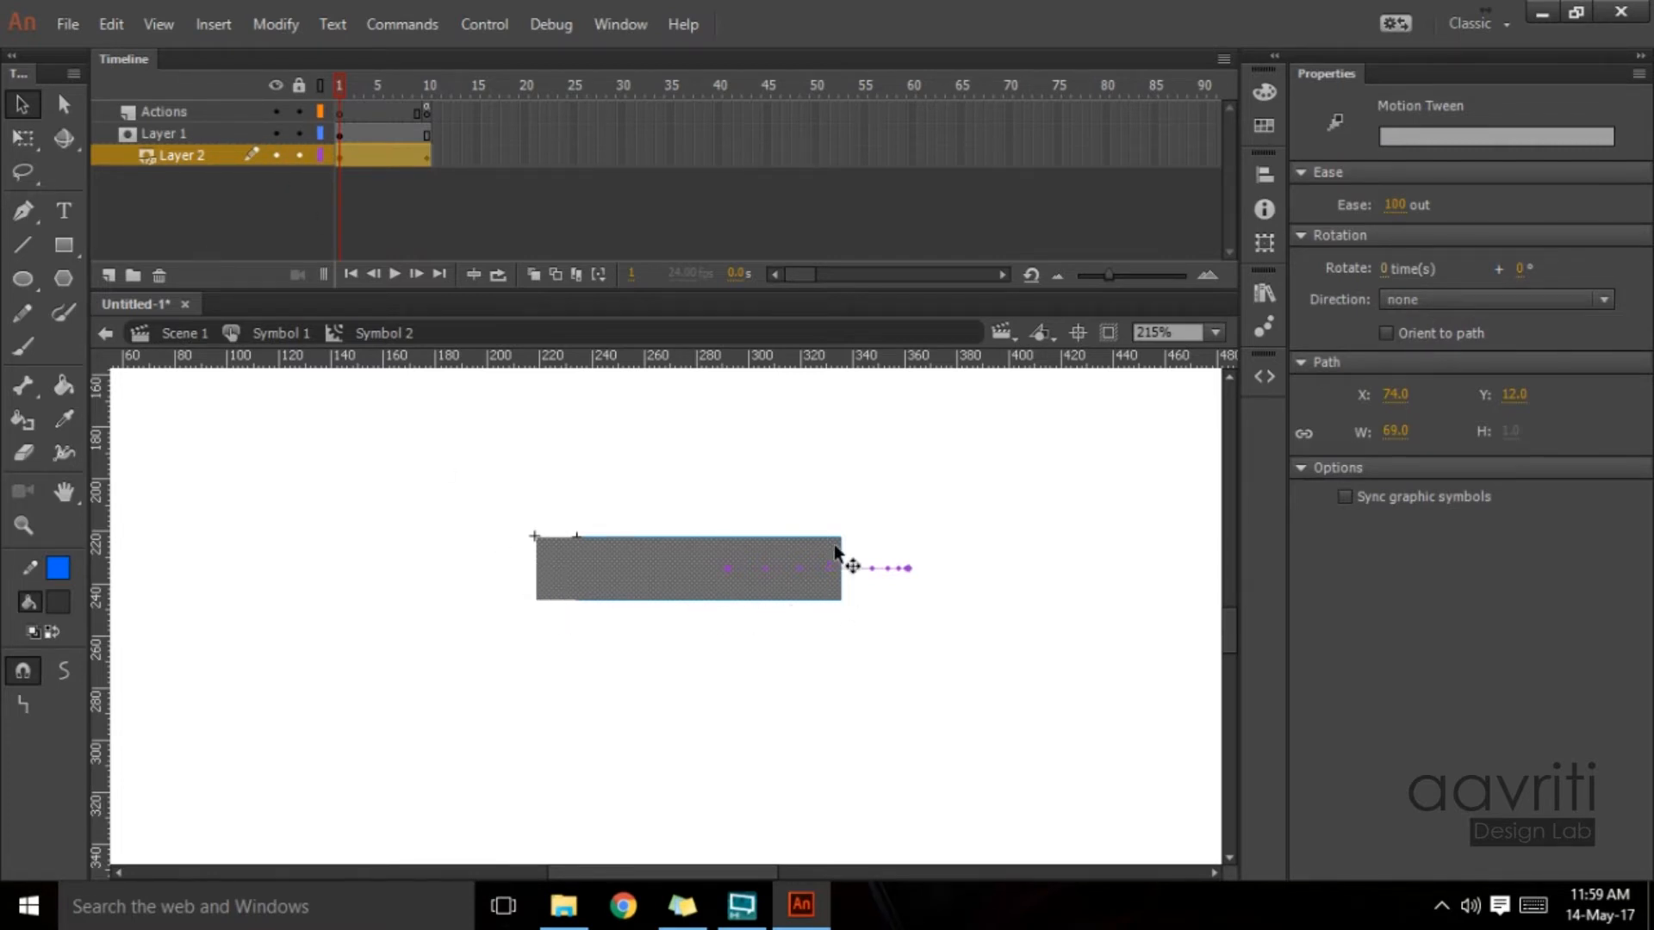
pyautogui.click(298, 133)
pyautogui.click(298, 155)
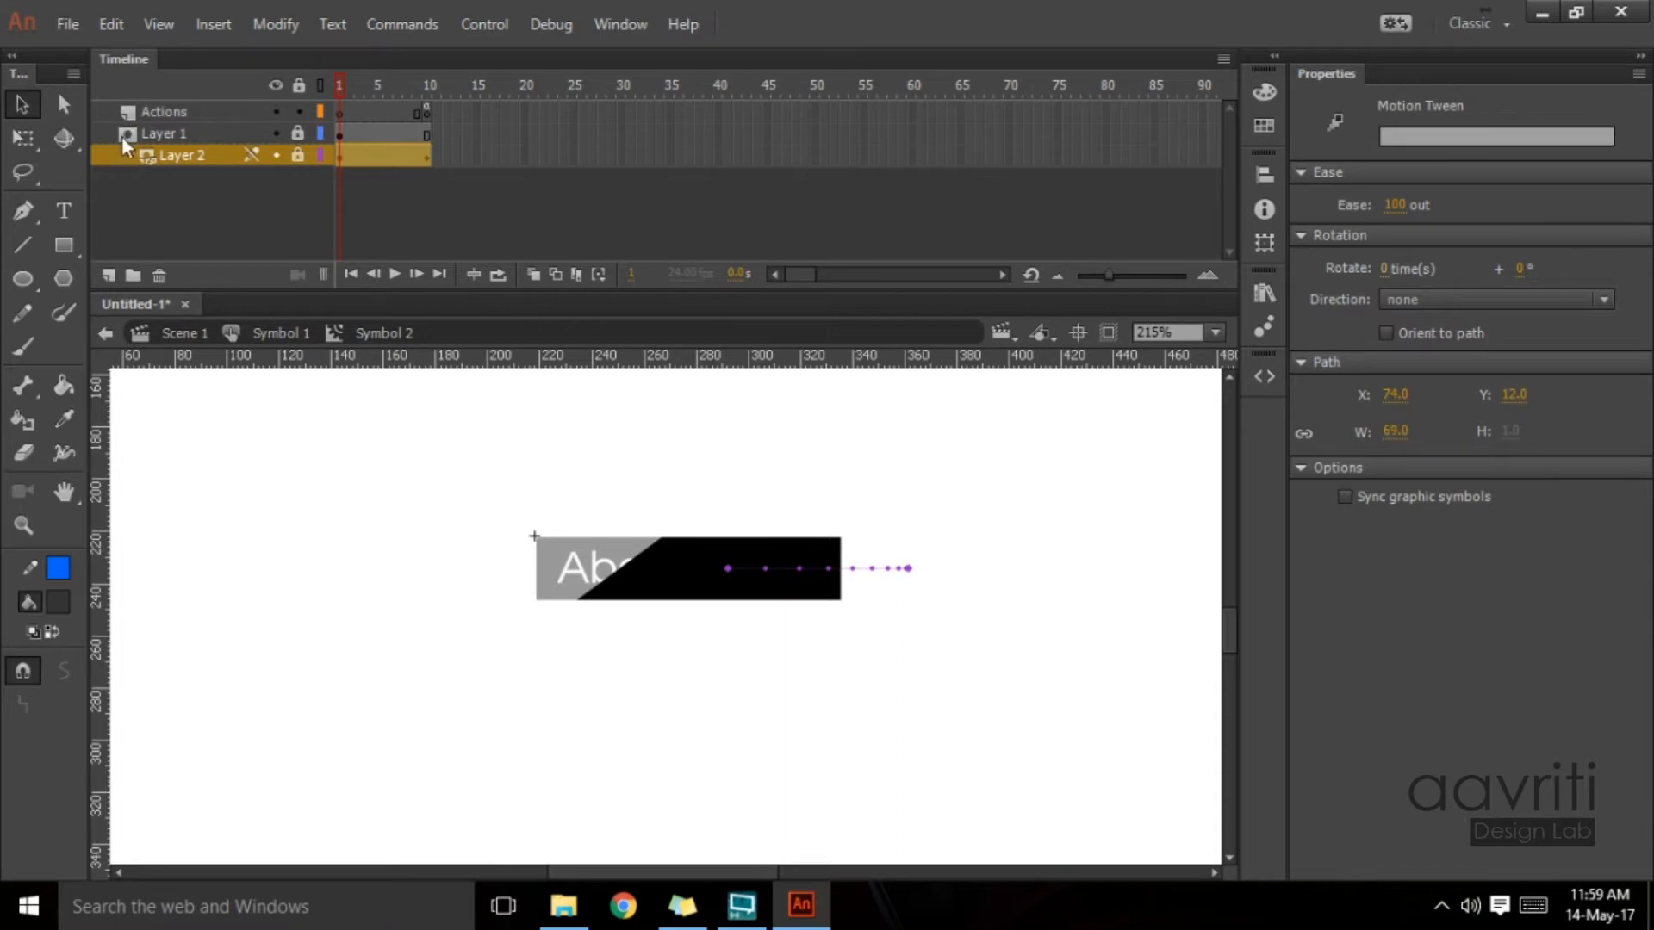
# Step: Examine the Actions layer and the Stop at this Frame code snippet, and close the snippets list
pyautogui.click(155, 112)
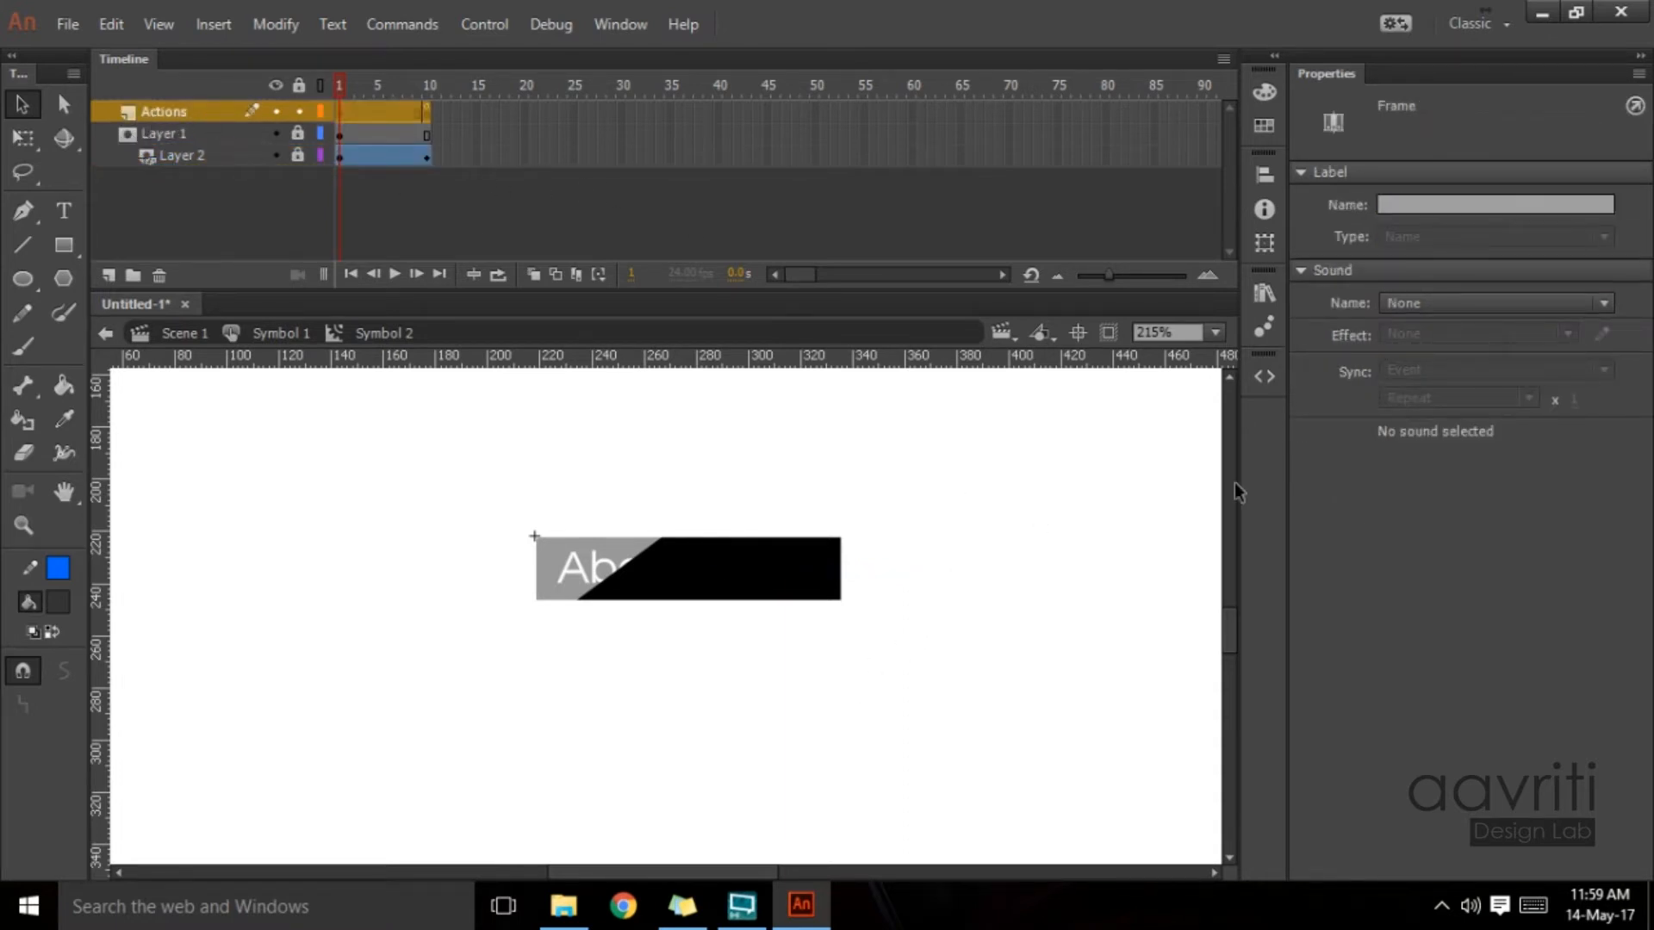
pyautogui.click(1260, 384)
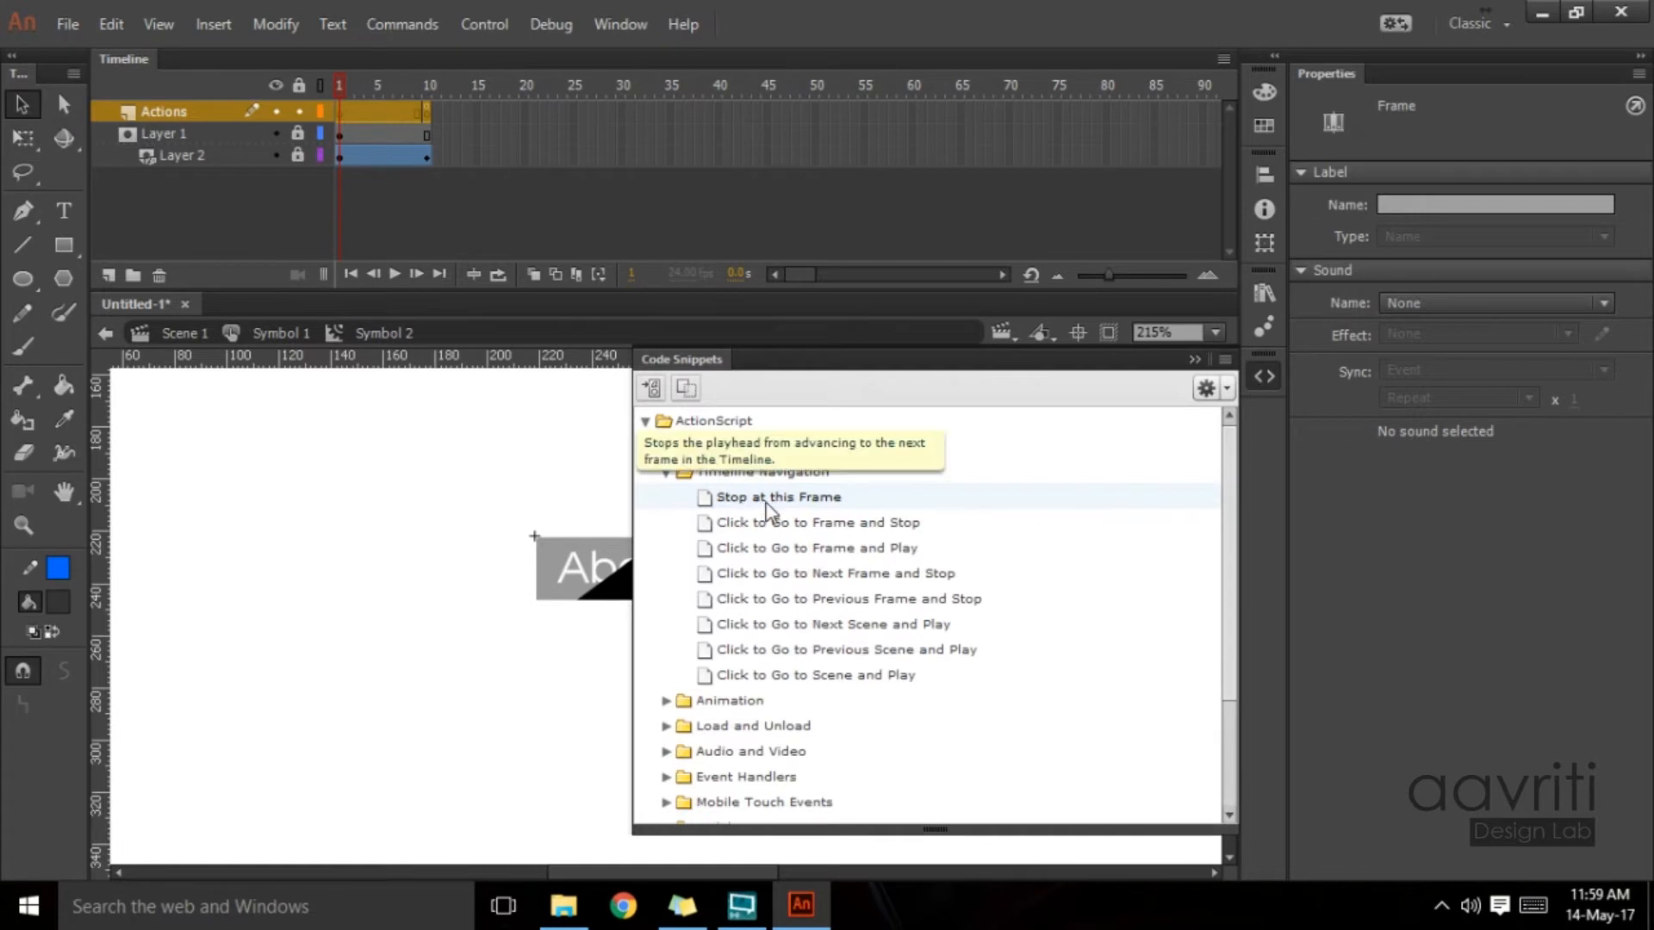
pyautogui.click(1192, 358)
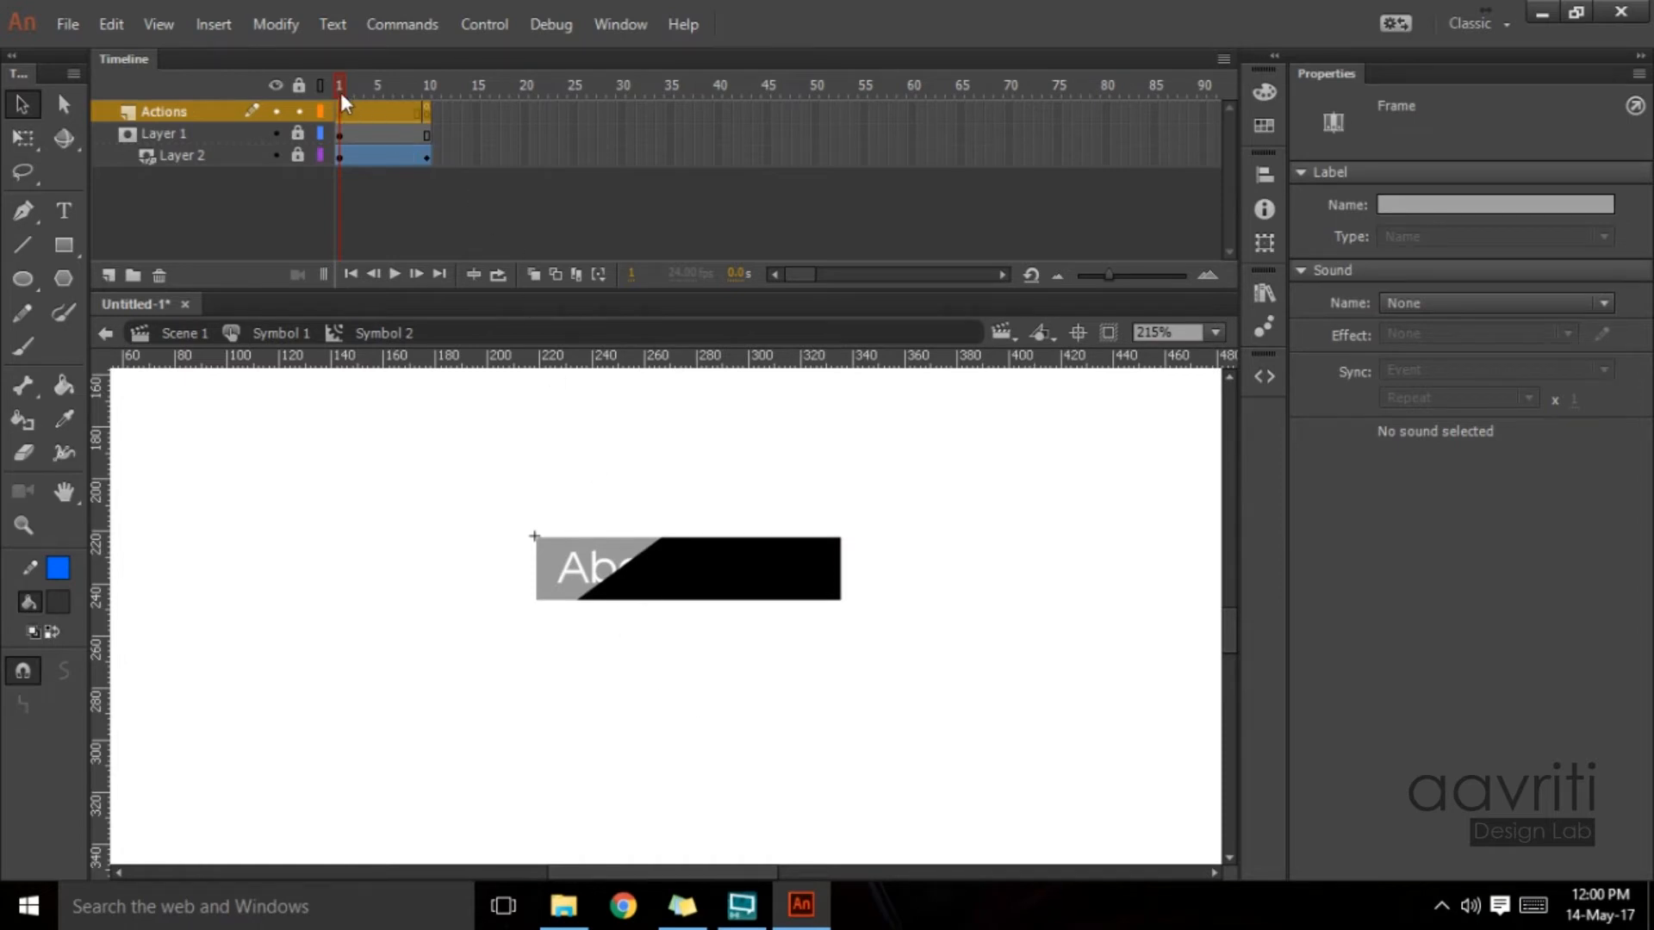
pyautogui.moveTo(341, 93); pyautogui.dragTo(311, 109)
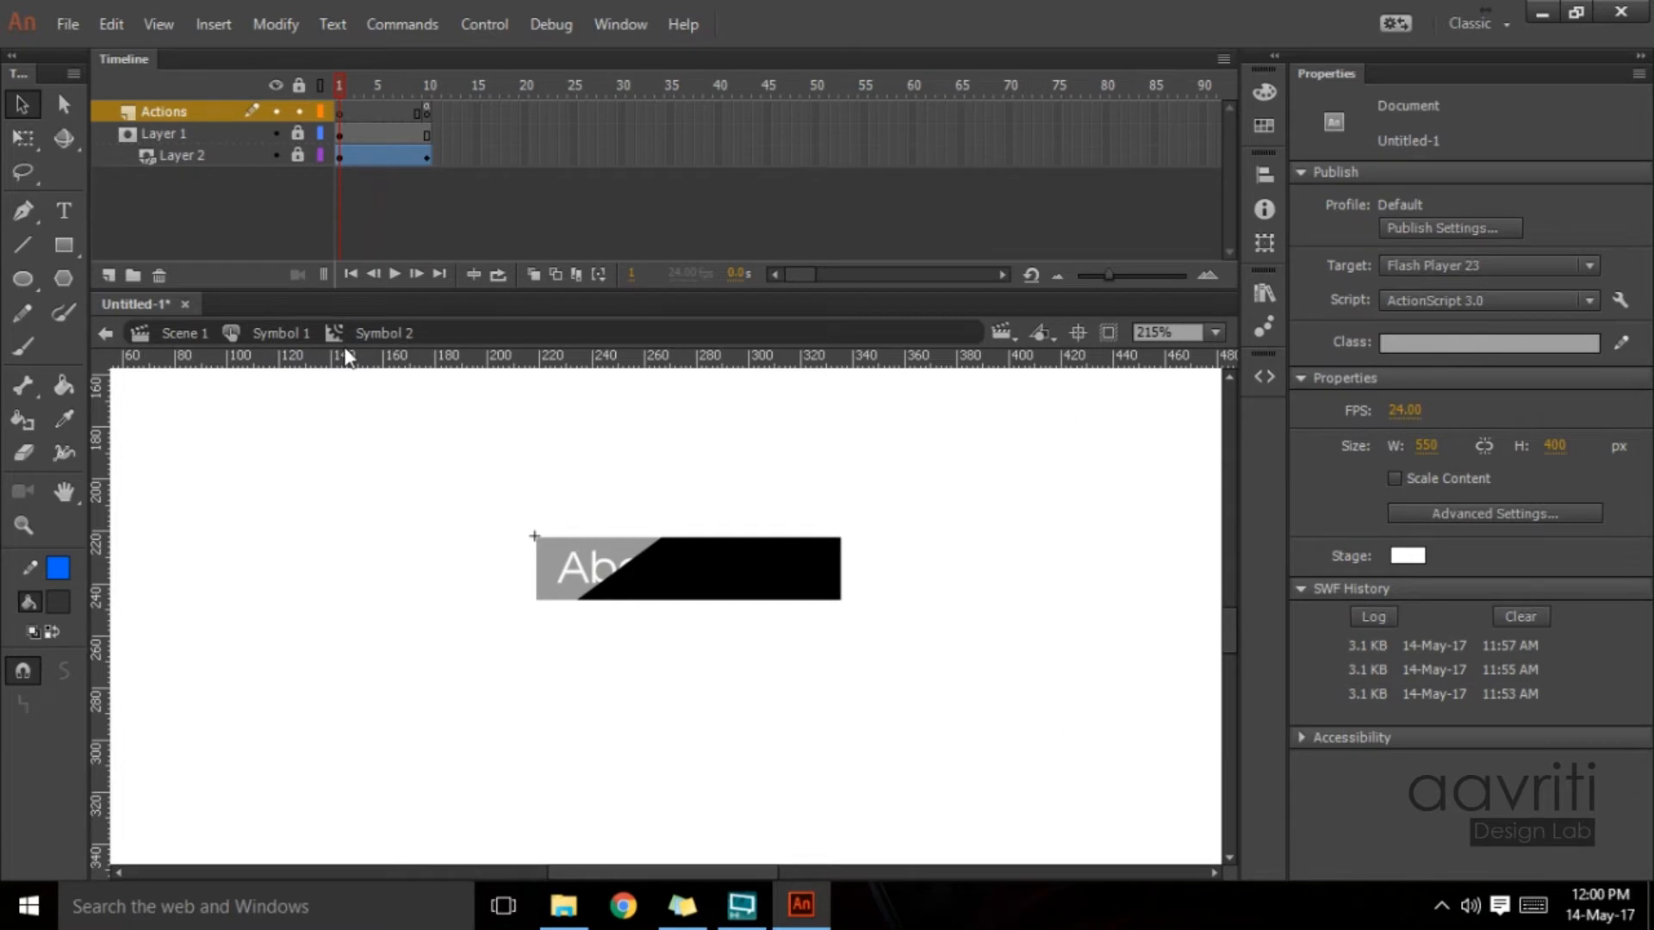
# Step: Go back to the button symbol, test the movie to check the complete rollover effect, and close the preview
pyautogui.click(293, 335)
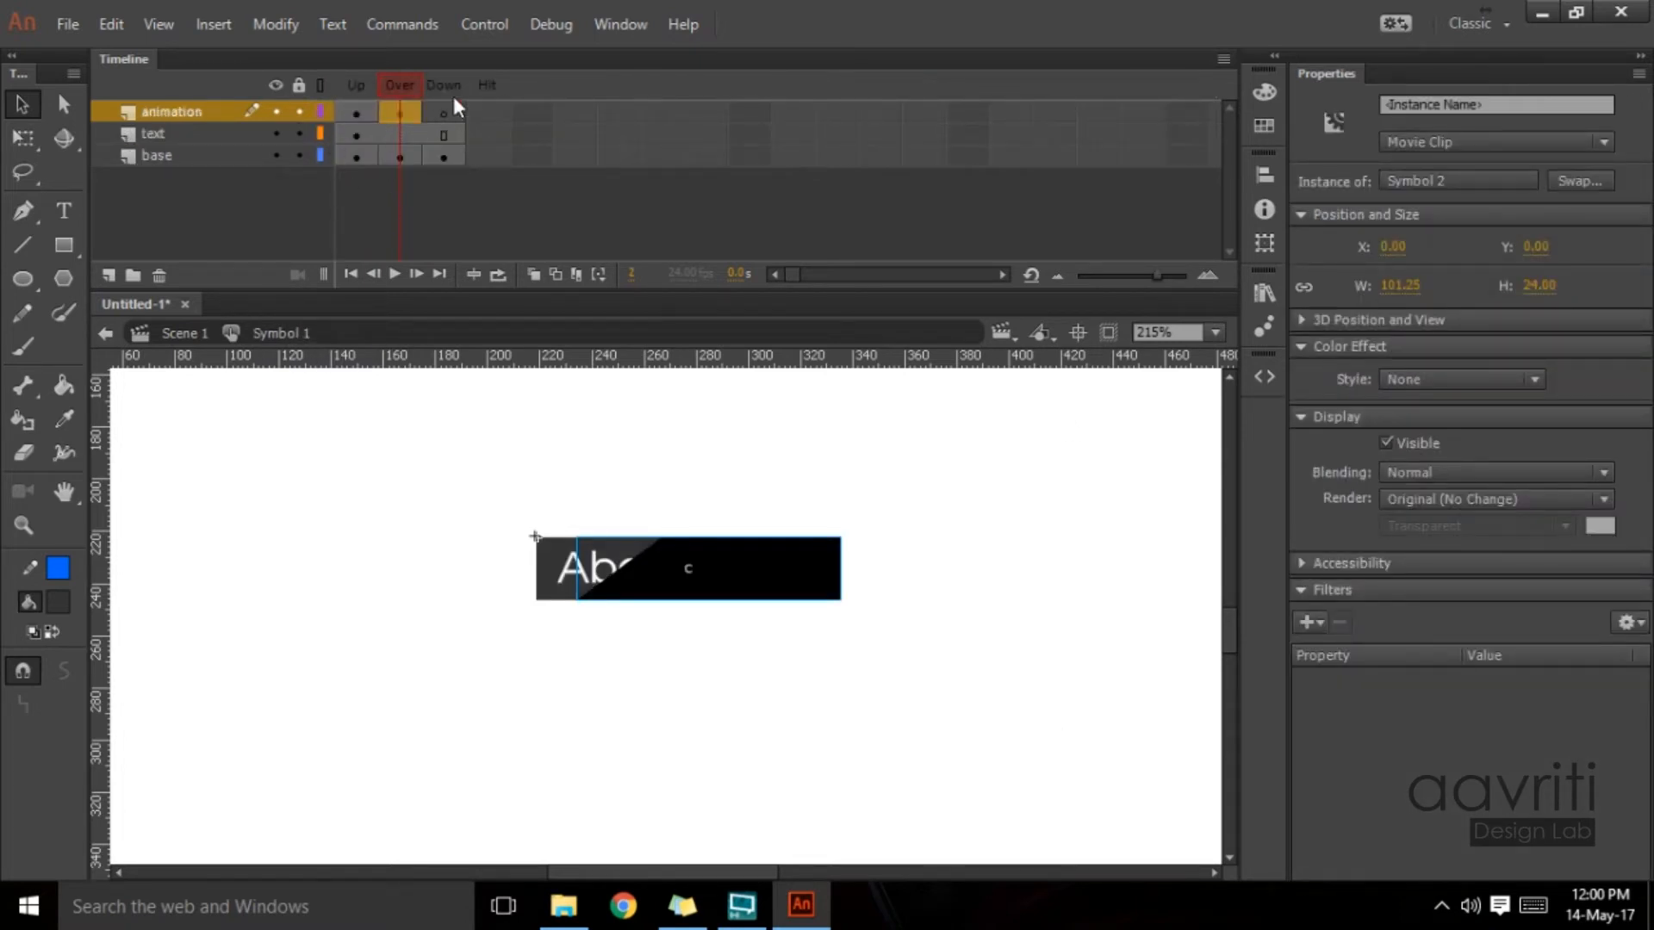
pyautogui.hotkey('ctrl', 'Return')
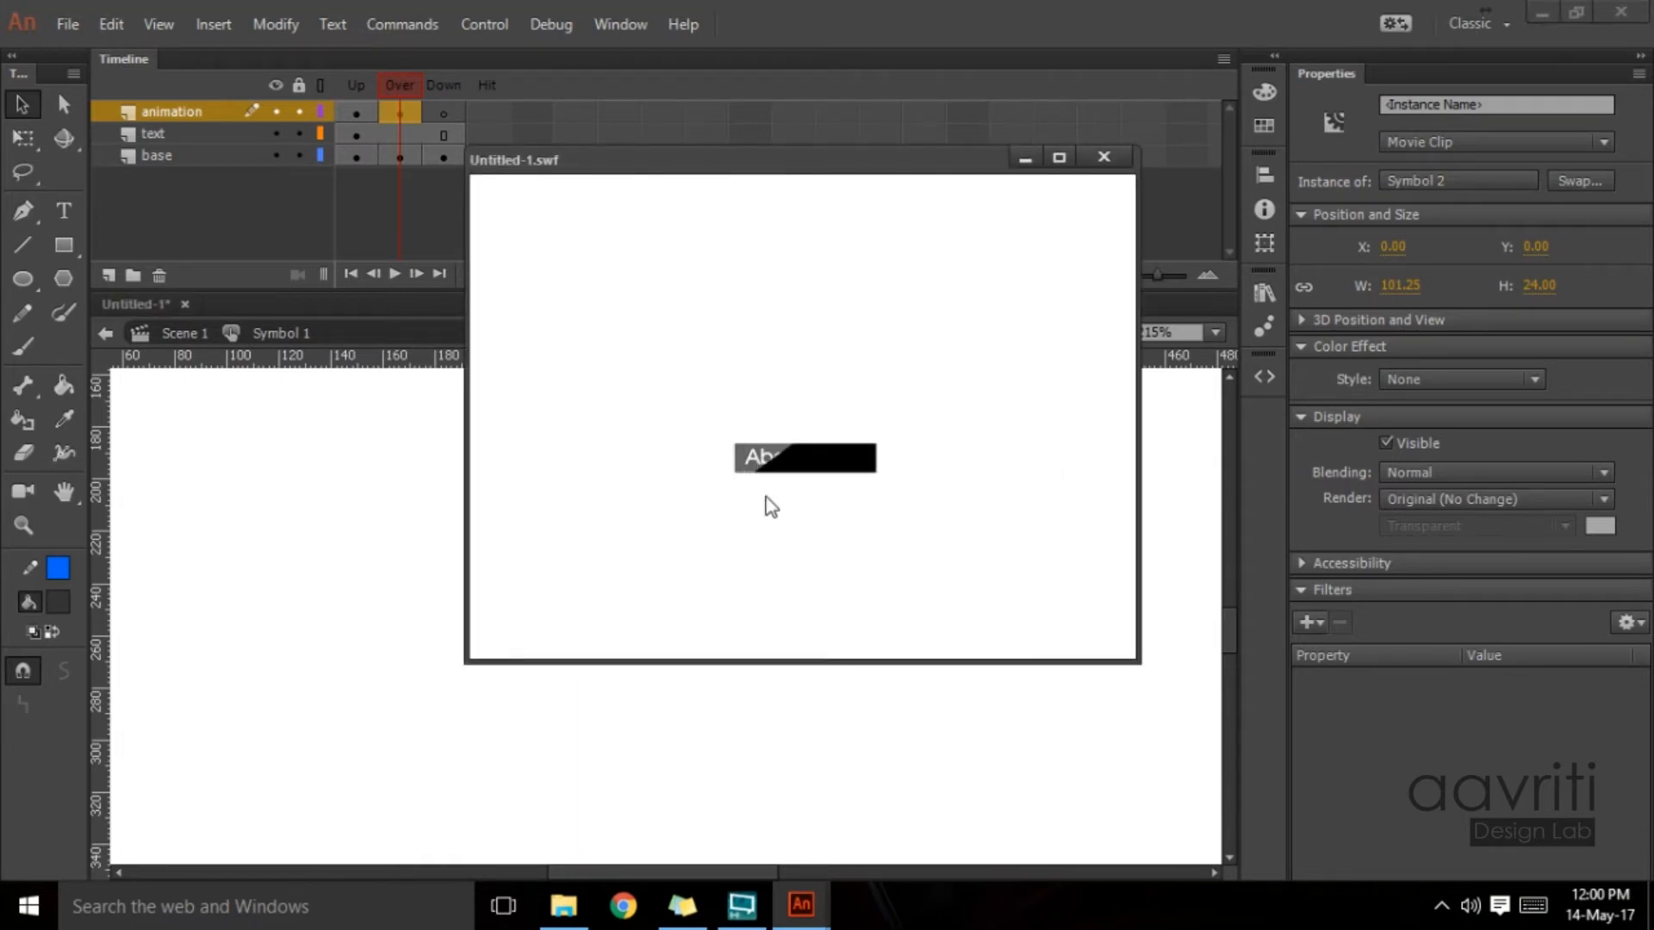
pyautogui.click(1105, 160)
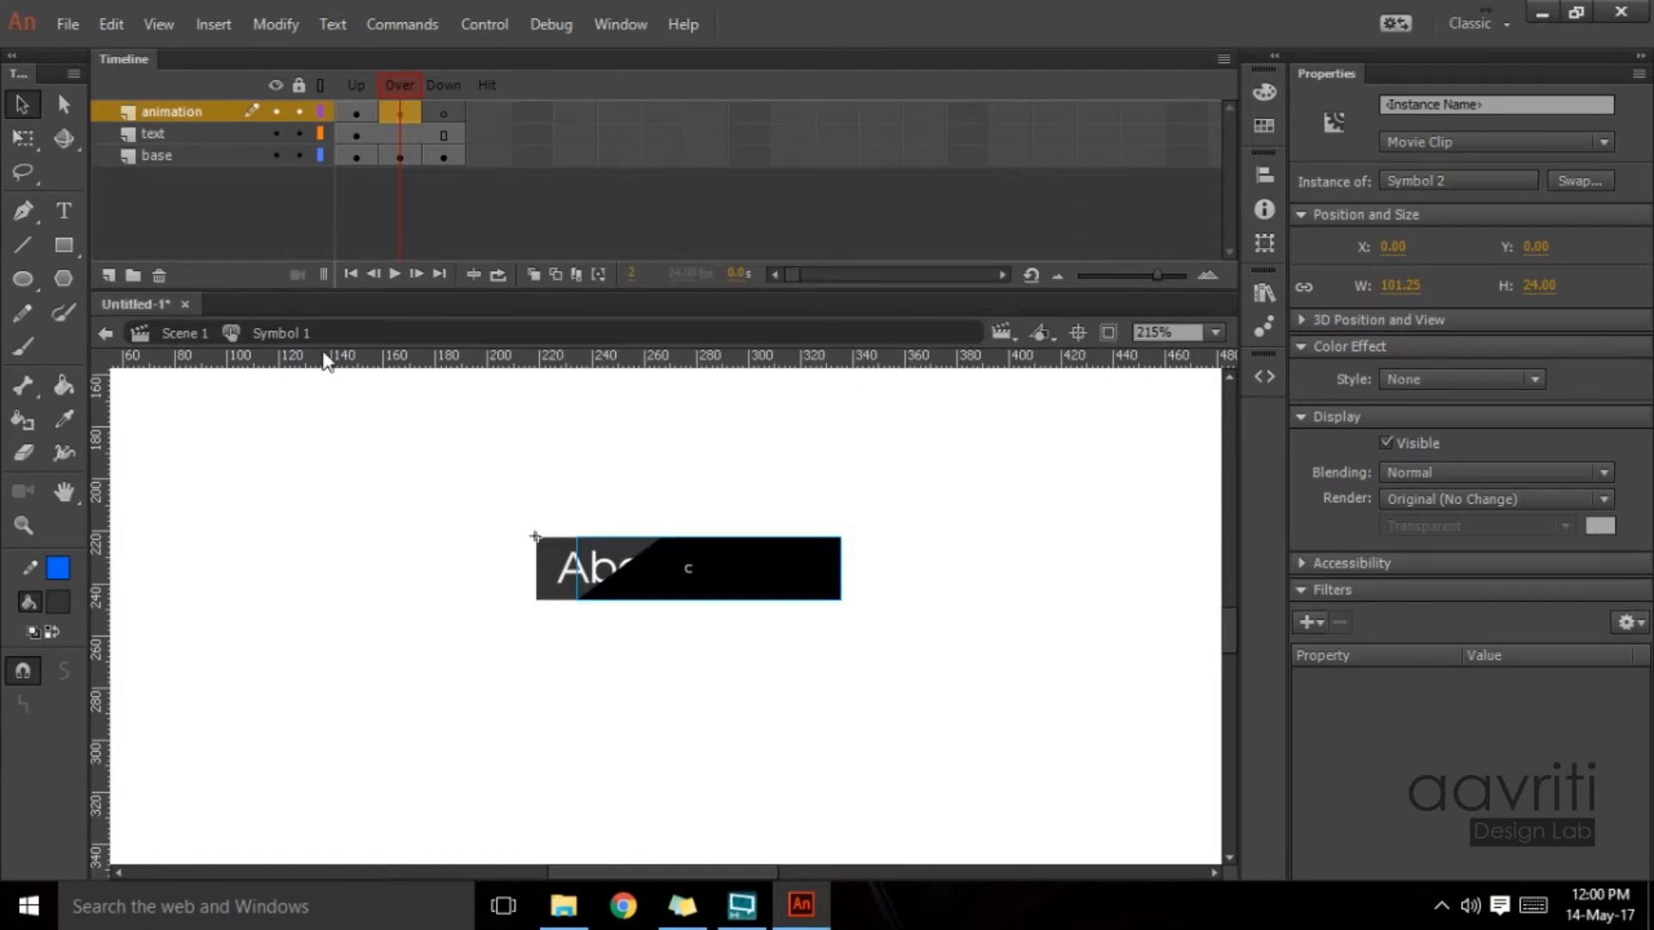
# Step: Return to Scene 1, add a new layer above Layer 1, and lock Layer 1
pyautogui.click(174, 335)
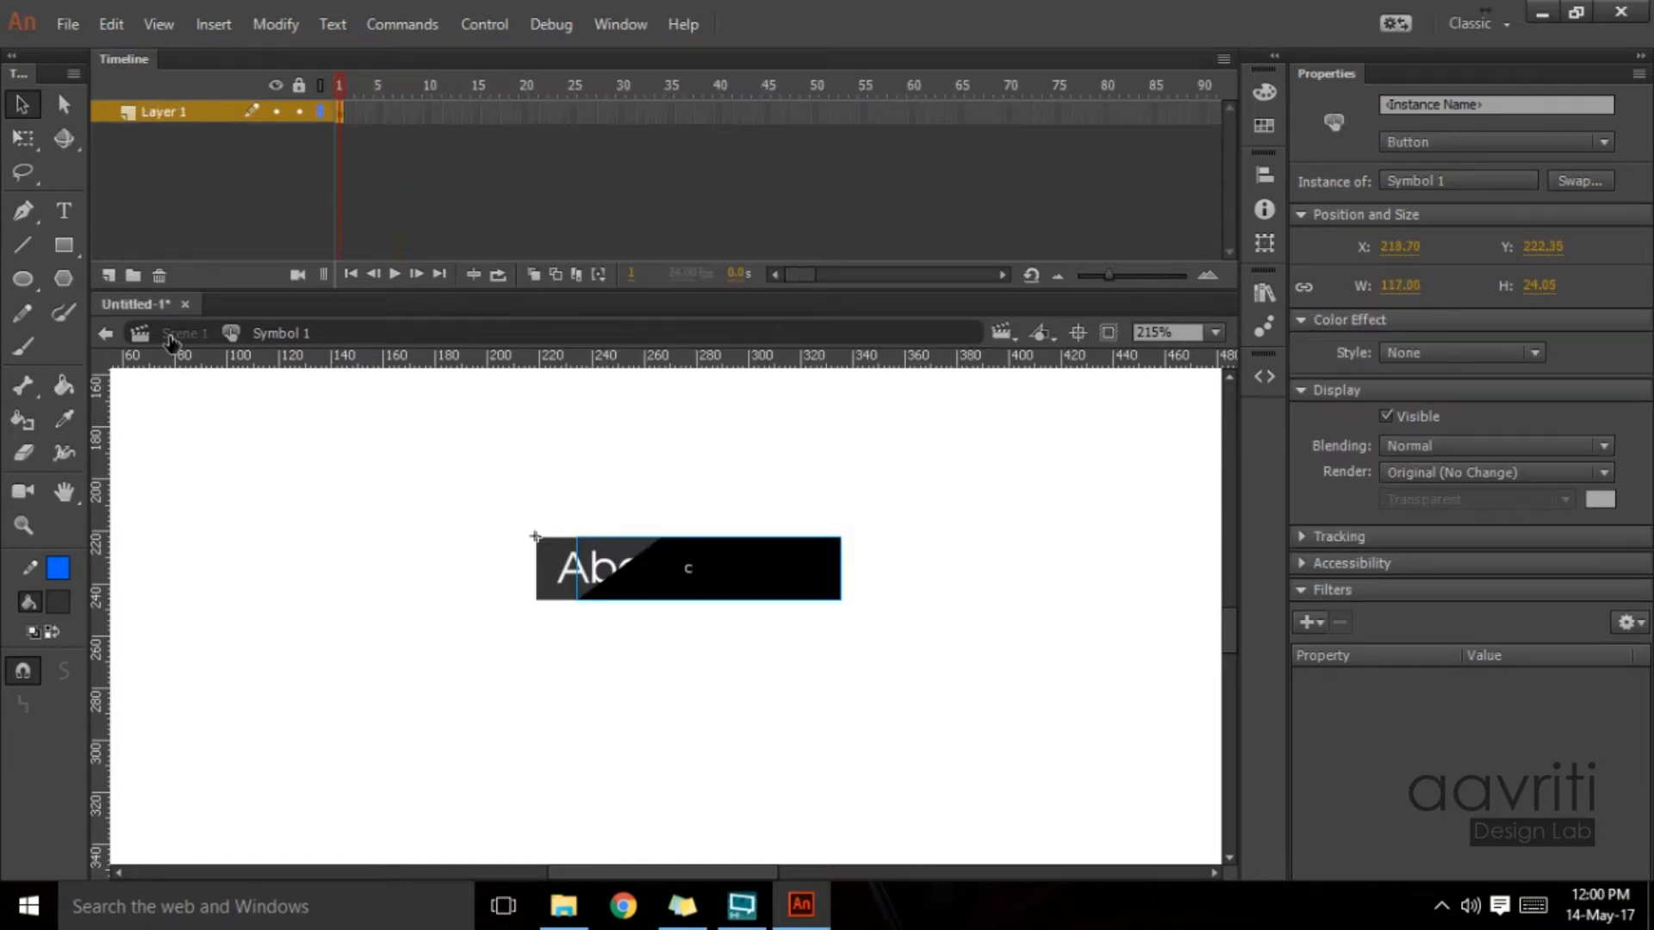
pyautogui.click(682, 668)
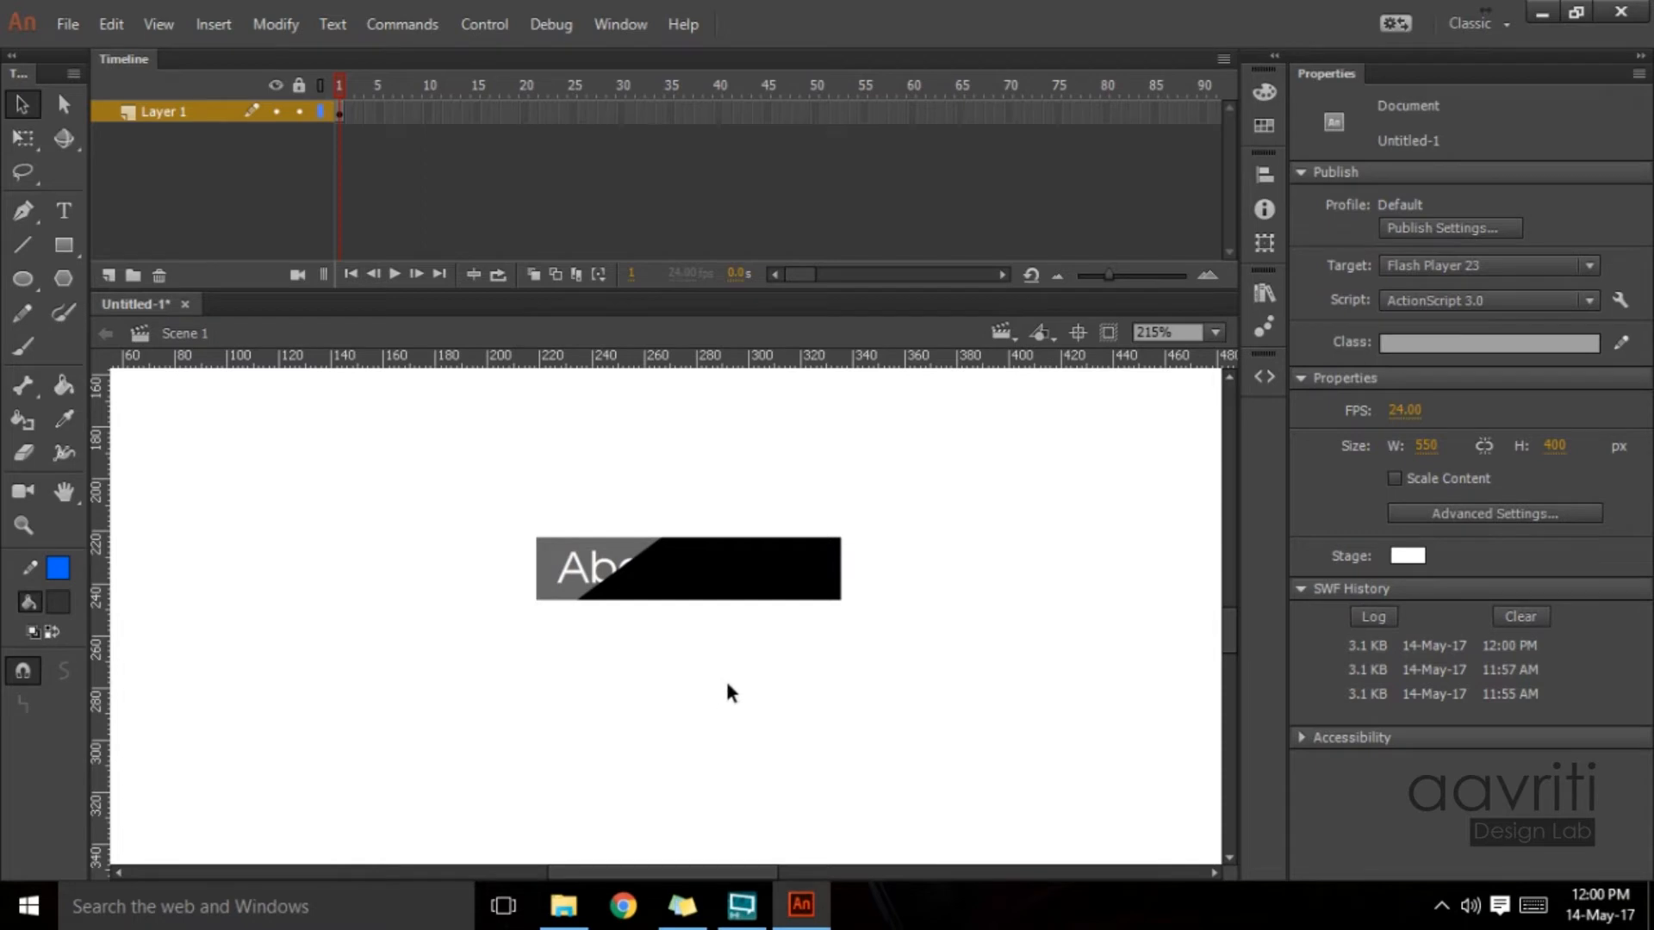
pyautogui.moveTo(726, 686); pyautogui.dragTo(682, 599)
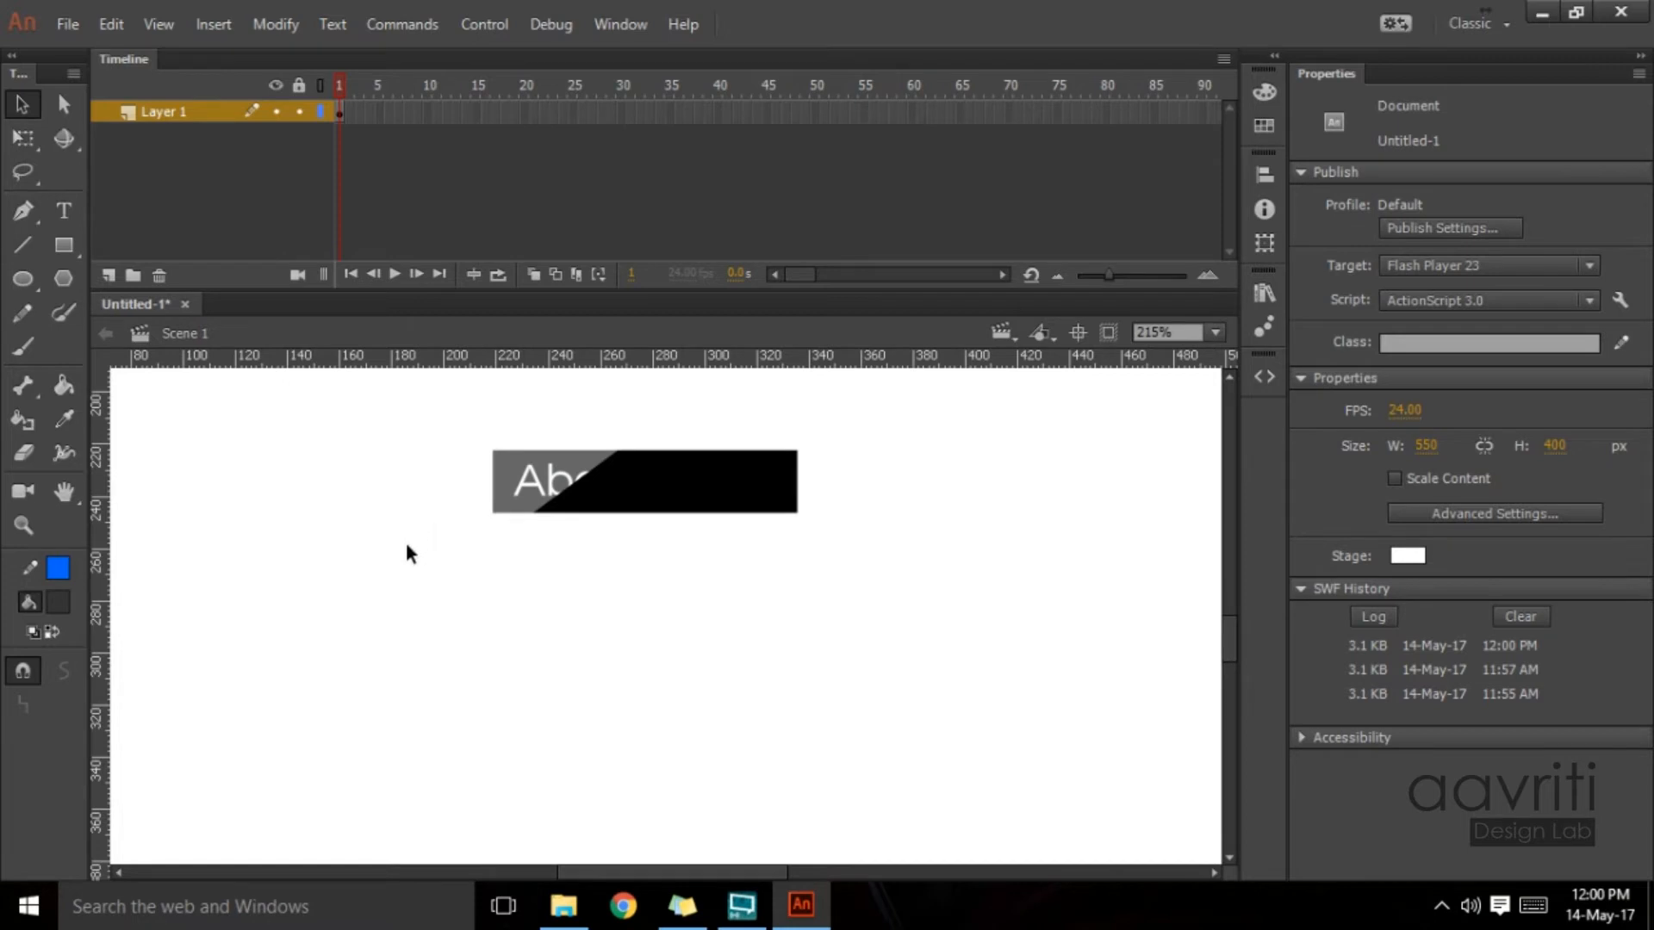
pyautogui.click(111, 272)
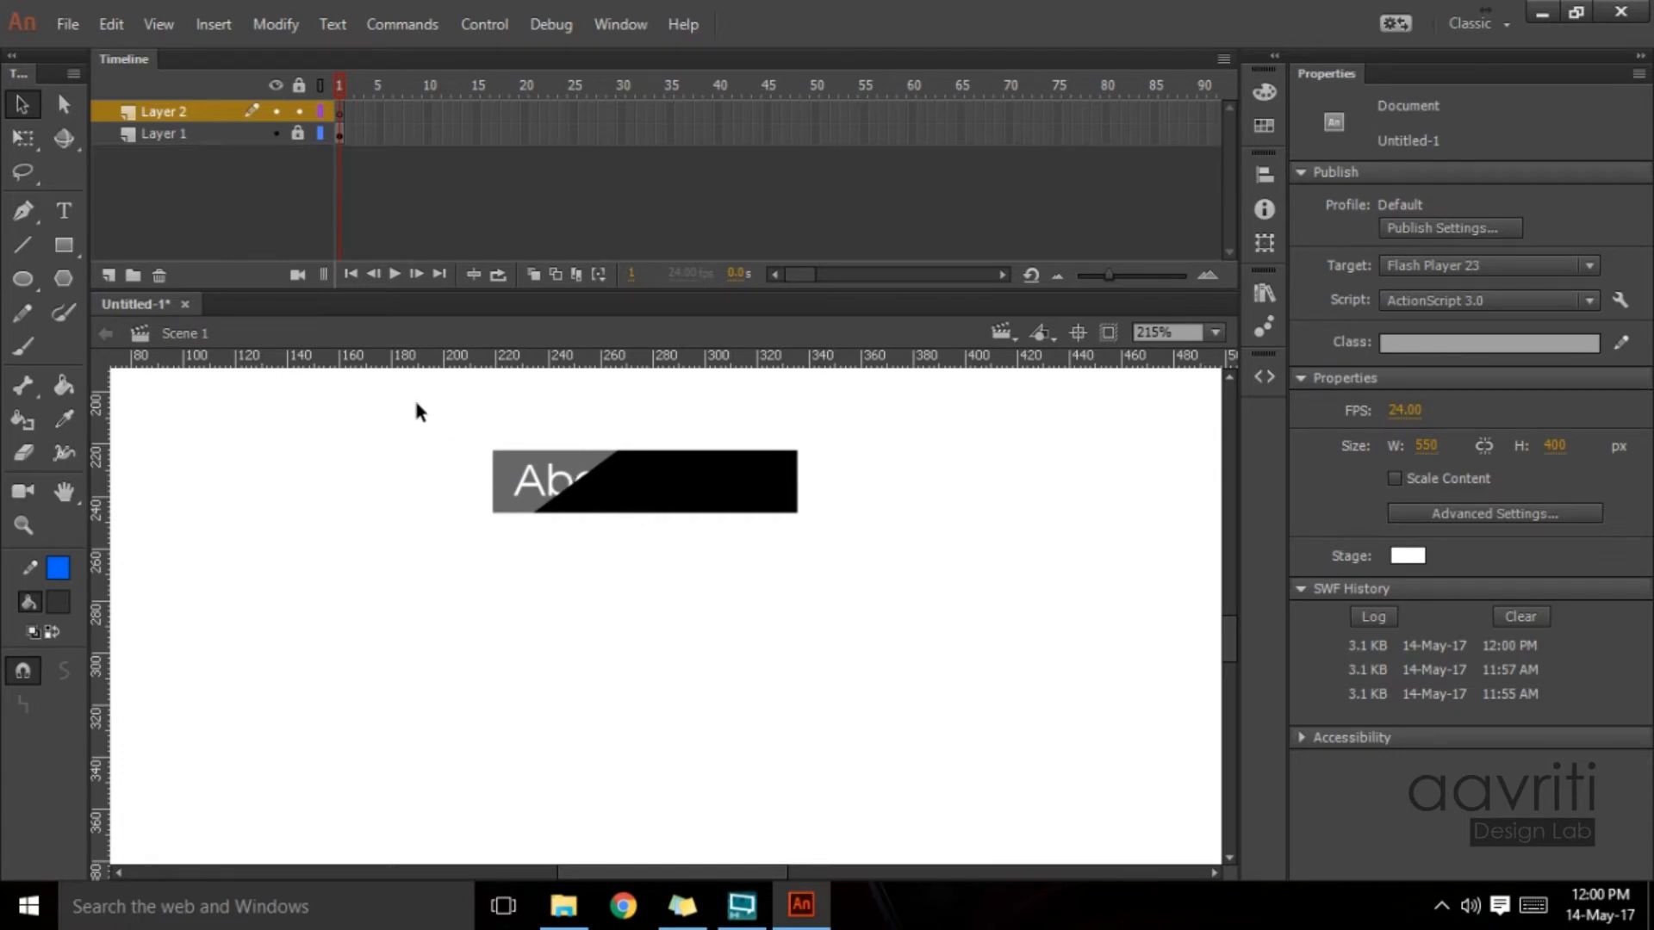
# Step: Draw a dark grey rectangle about 117 by 22 px with a blue outline on Layer 2, just below the About us button
pyautogui.click(342, 112)
pyautogui.click(63, 245)
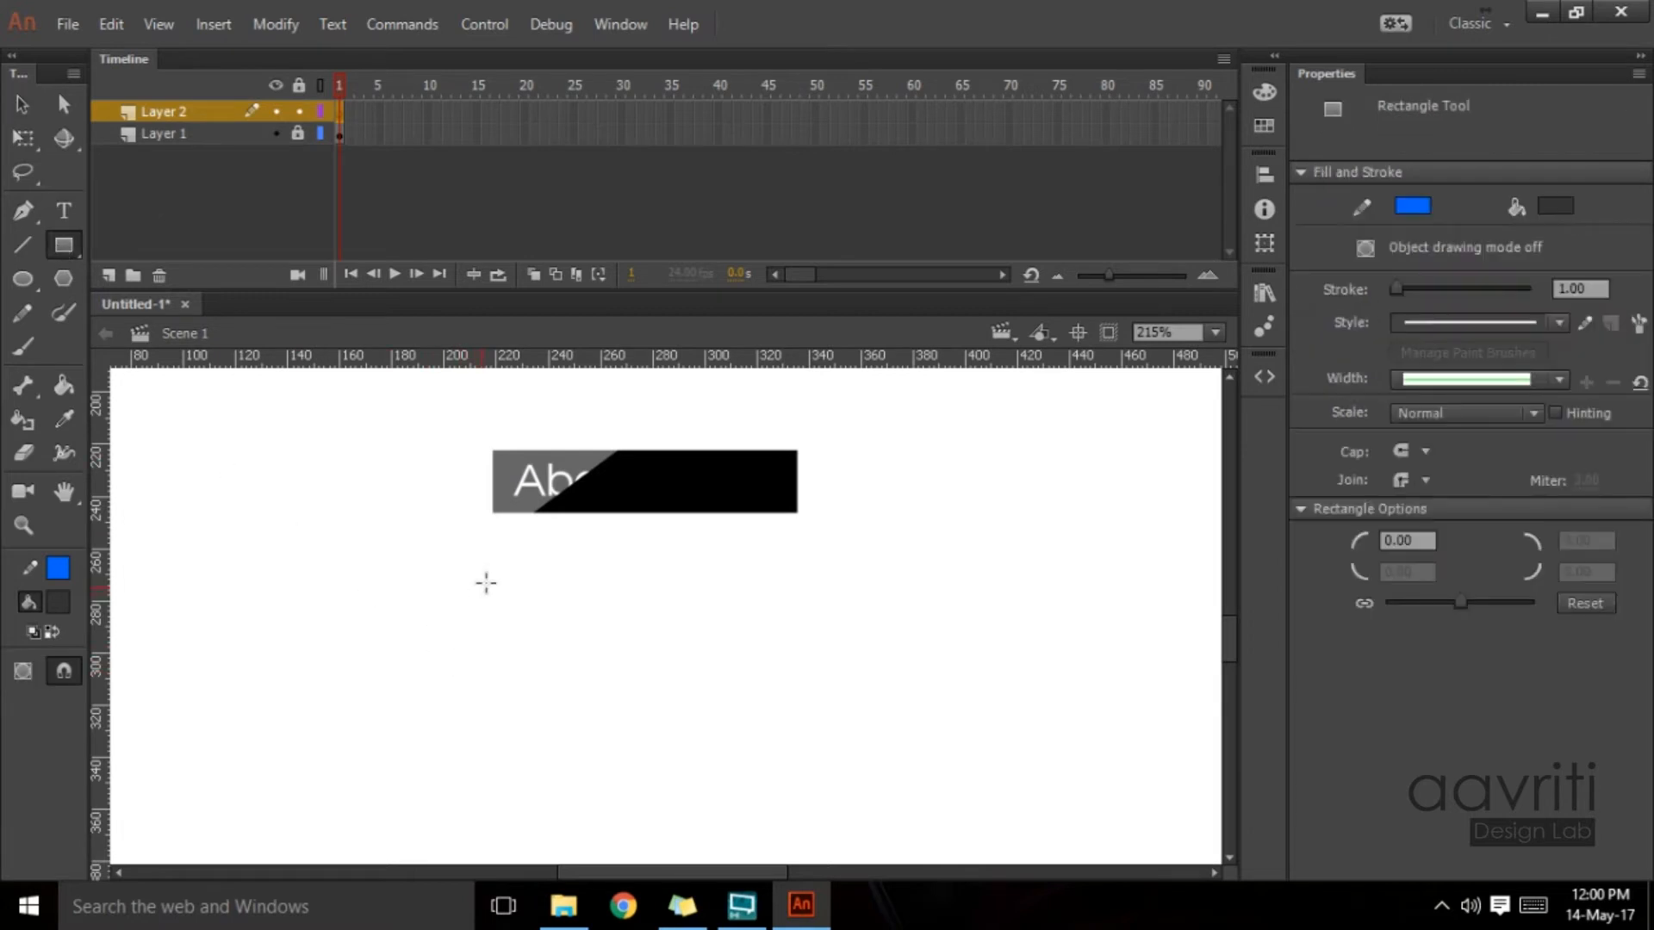
pyautogui.moveTo(492, 549)
pyautogui.mouseDown()
pyautogui.moveTo(722, 667)
pyautogui.moveTo(798, 609)
pyautogui.mouseUp()
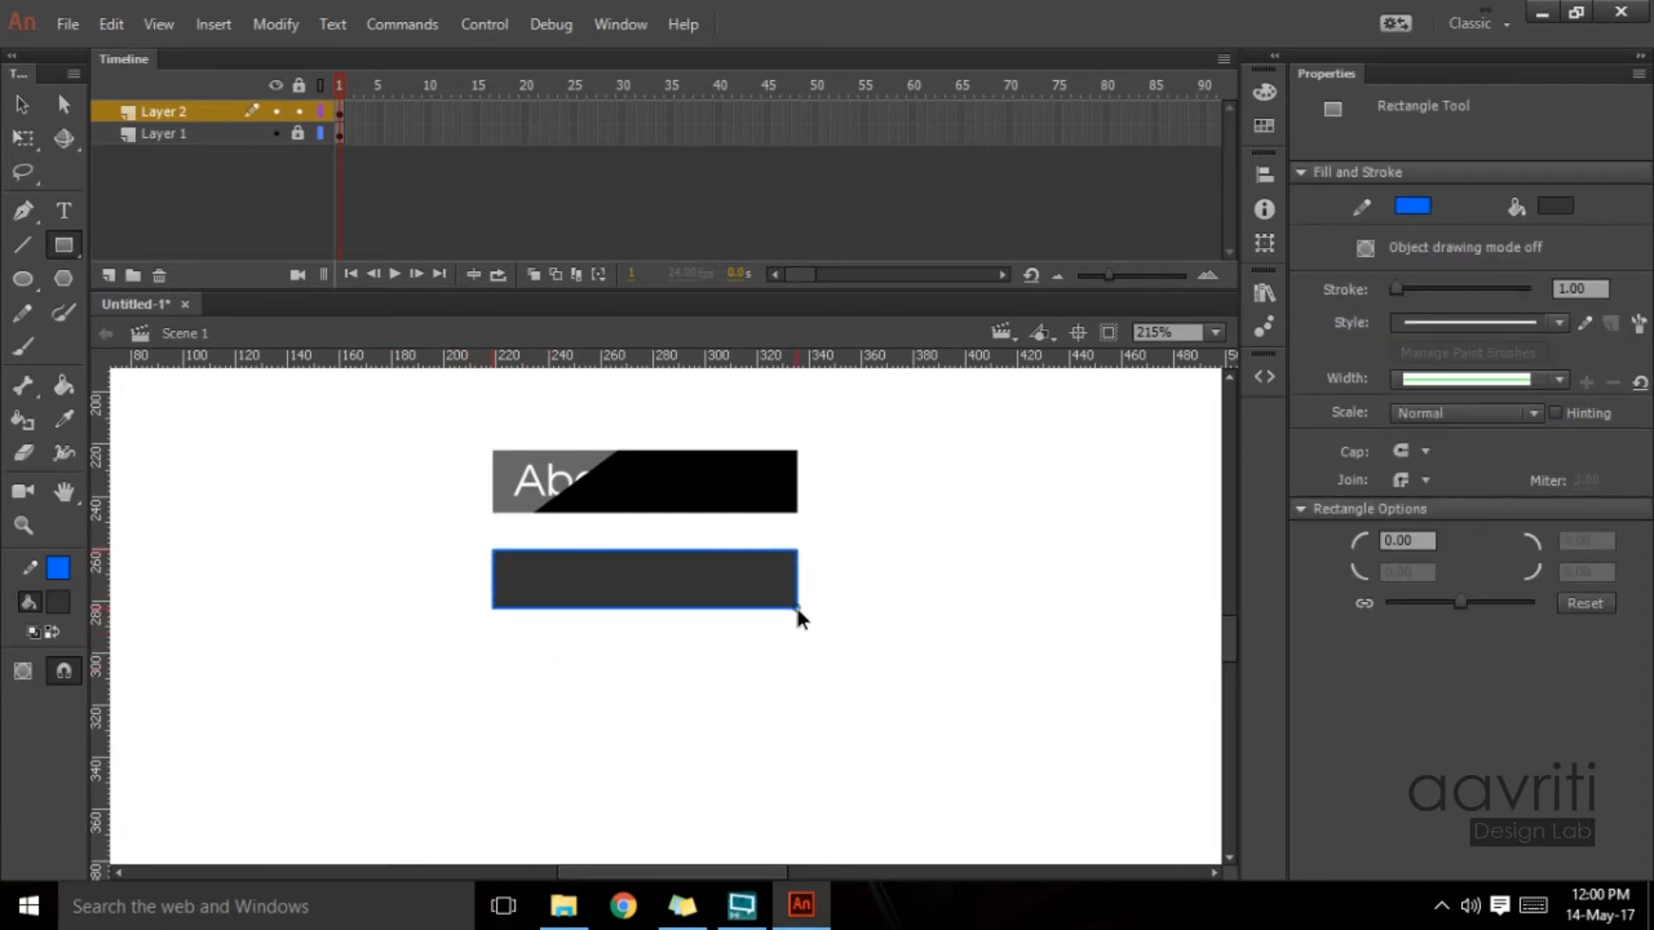
pyautogui.click(22, 104)
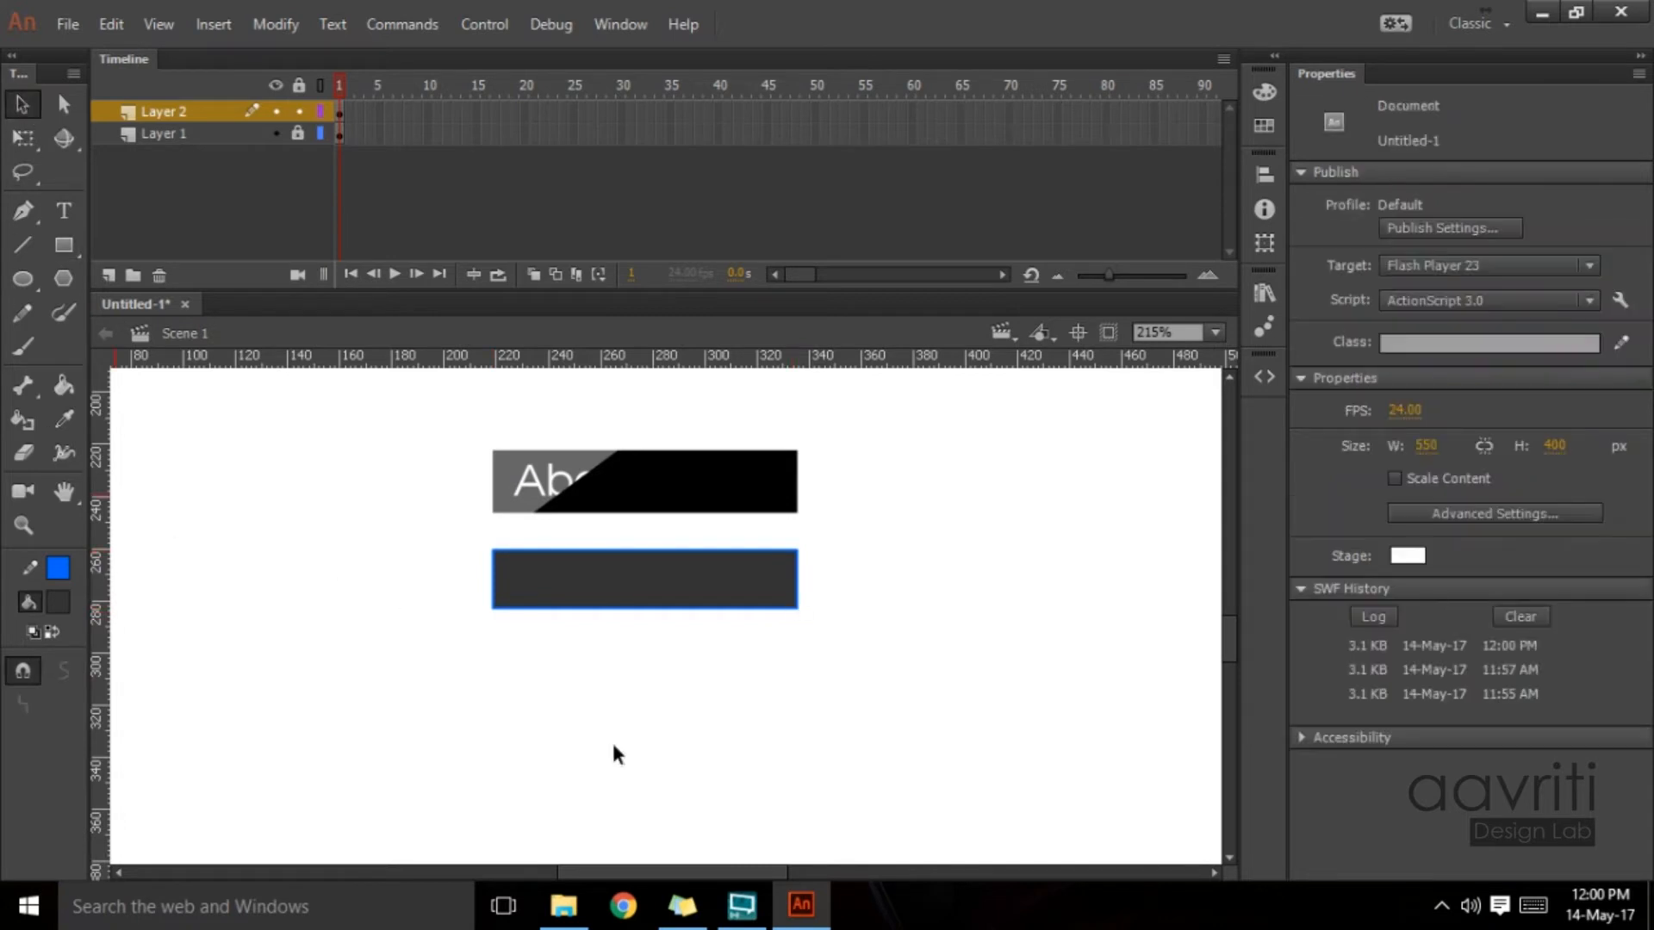
# Step: Move the new rectangle down to about Y 286, directly below the existing button, and delete its blue outline
pyautogui.doubleClick(670, 603)
pyautogui.moveTo(670, 607); pyautogui.dragTo(672, 675)
pyautogui.click(679, 710)
pyautogui.doubleClick(610, 617)
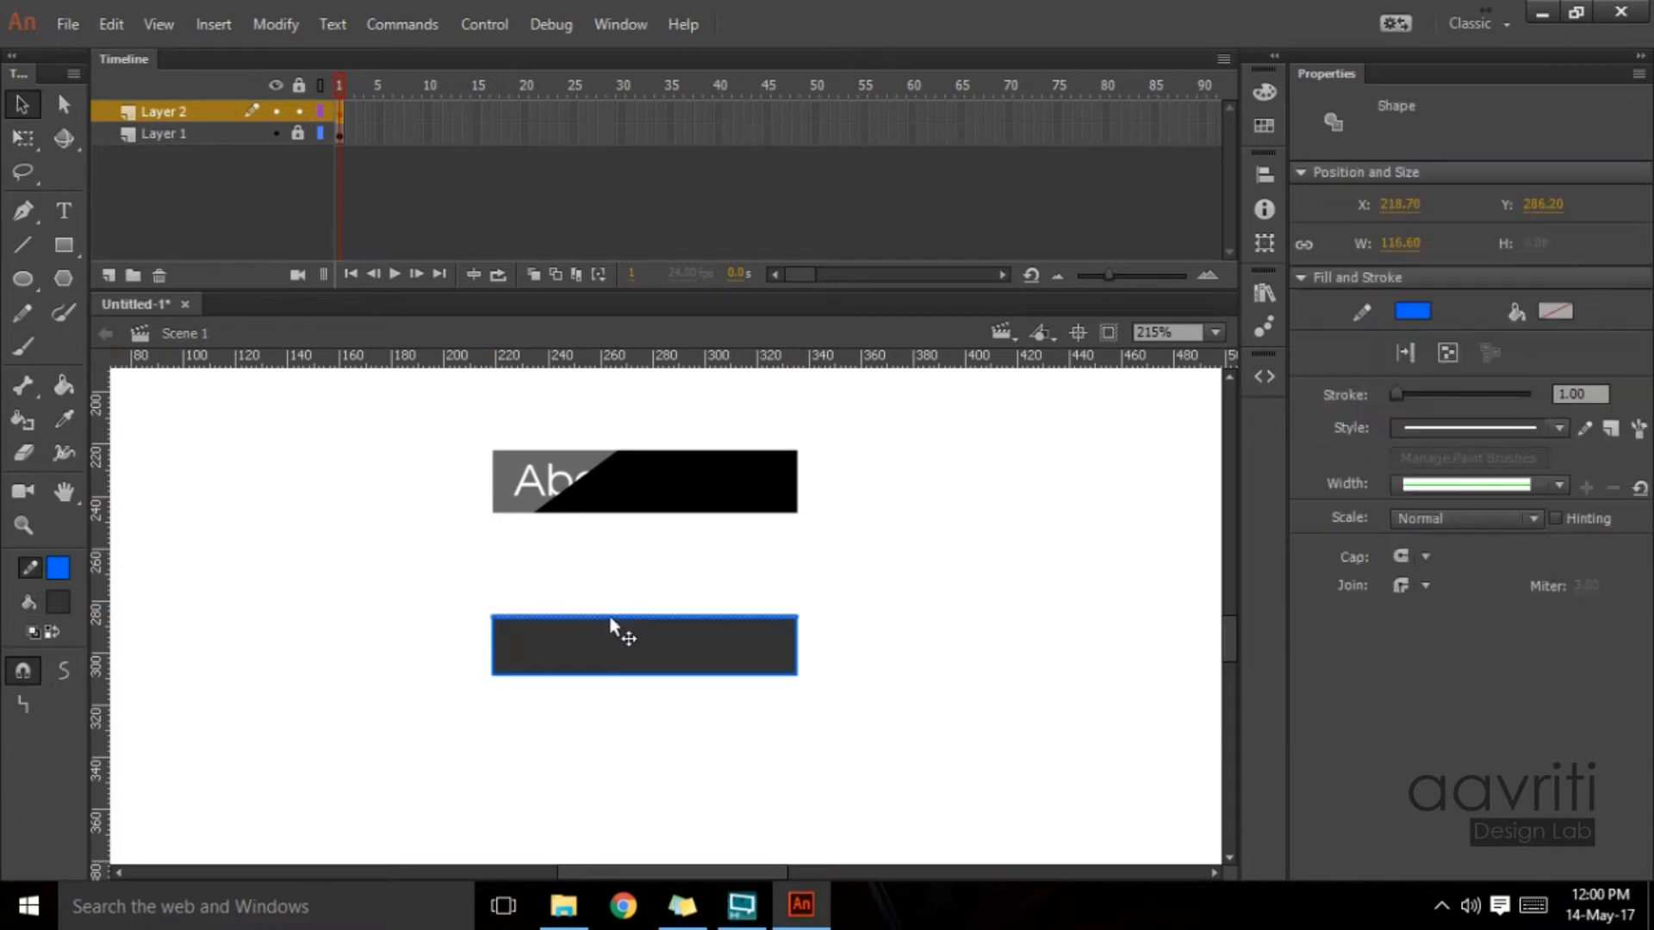
pyautogui.press('Delete')
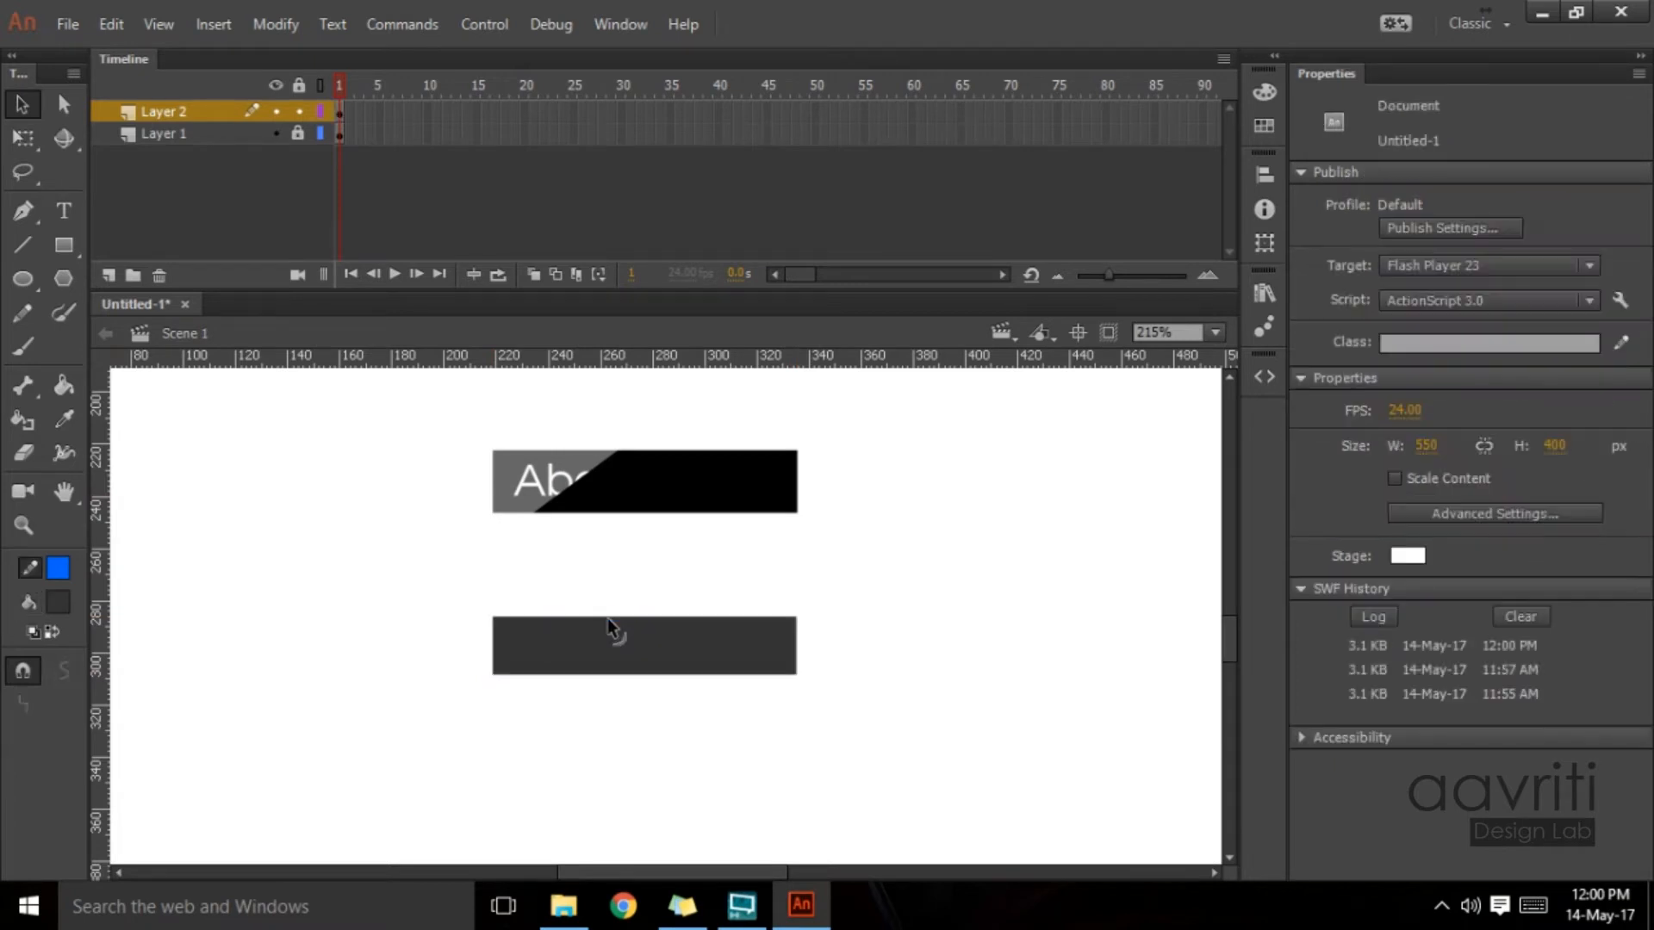
# Step: Convert the dark grey rectangle below the About us button to a Button symbol named projects
pyautogui.click(603, 661)
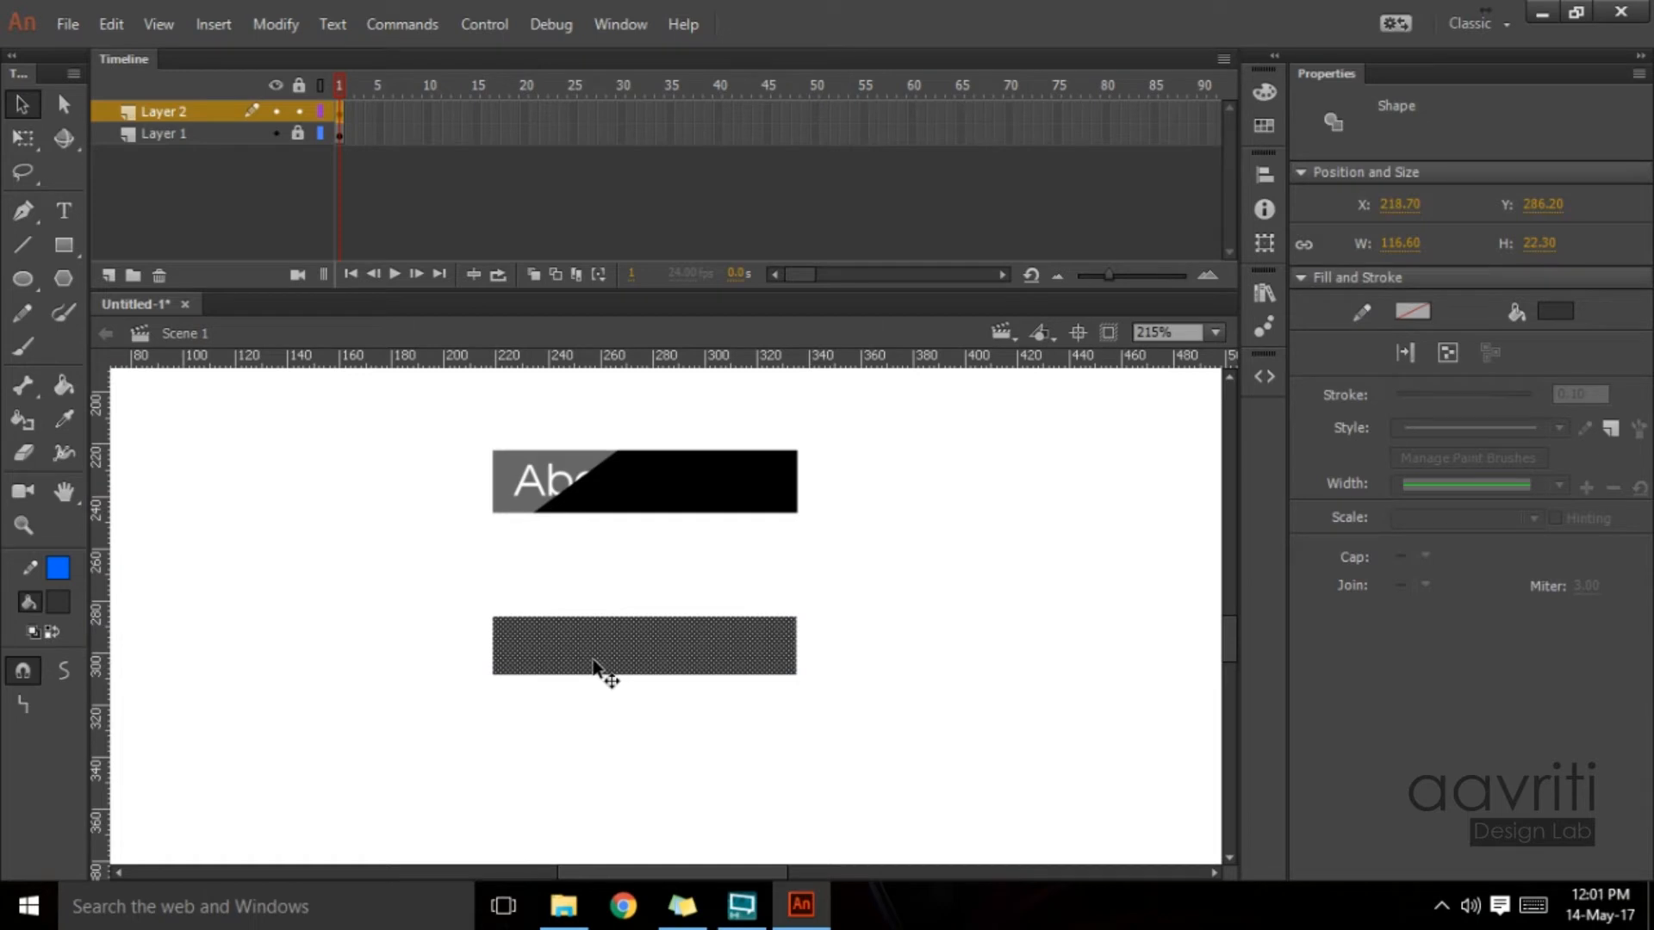
pyautogui.press('F8')
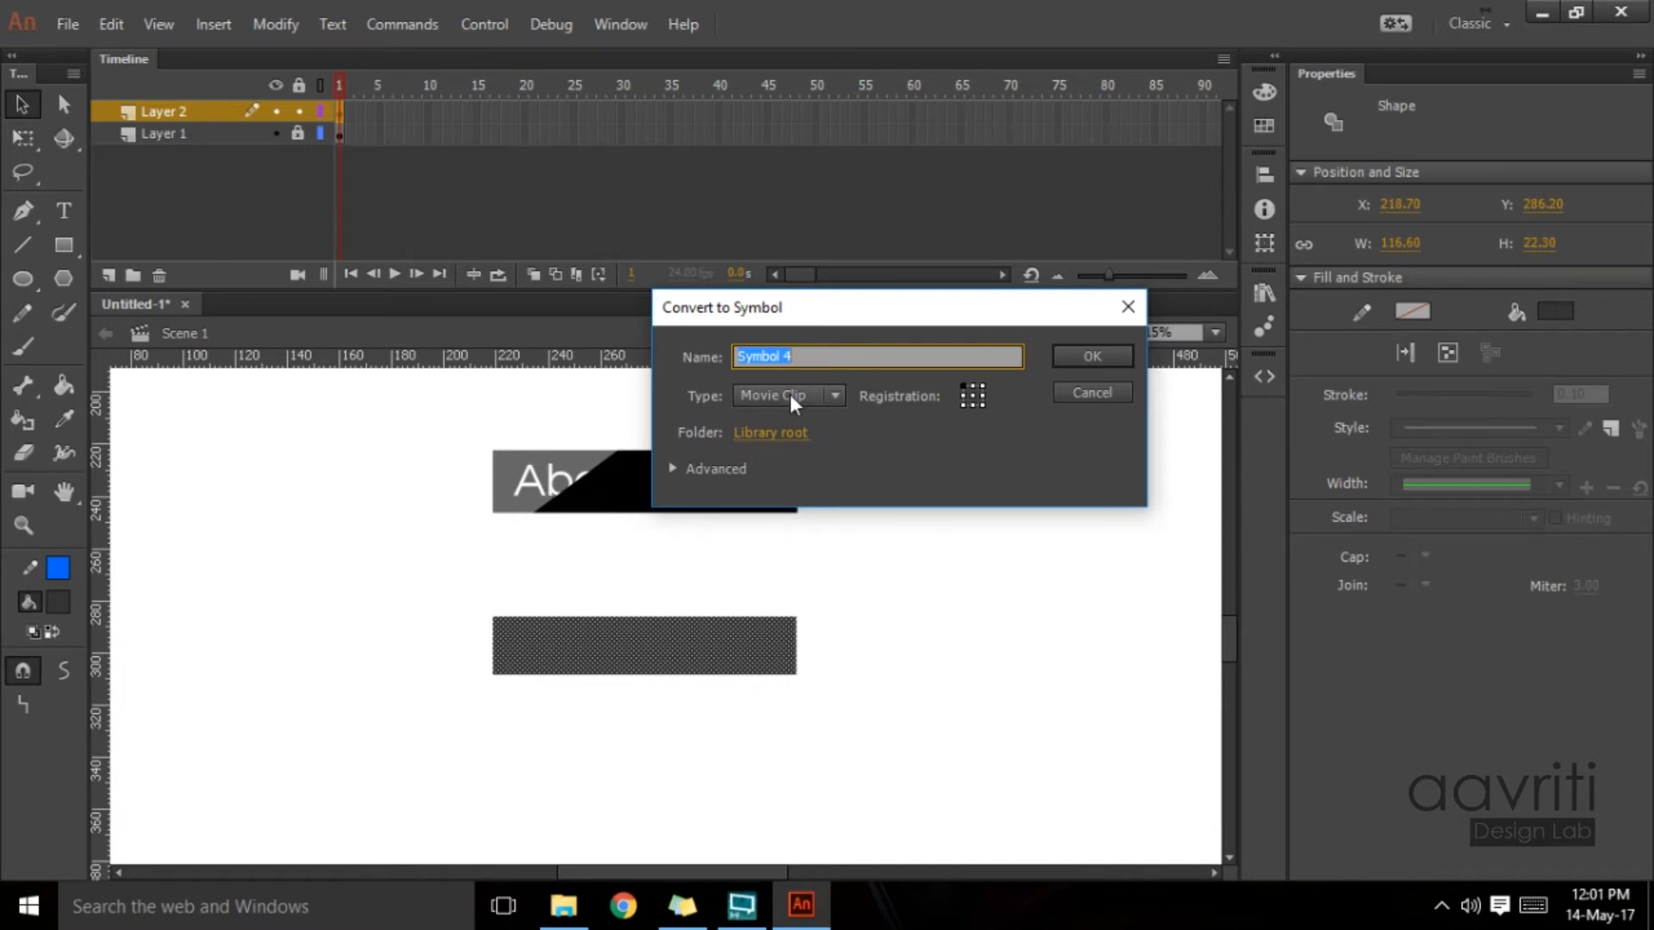
pyautogui.write('projects')
pyautogui.moveTo(827, 356); pyautogui.dragTo(606, 373)
pyautogui.click(833, 396)
pyautogui.click(792, 487)
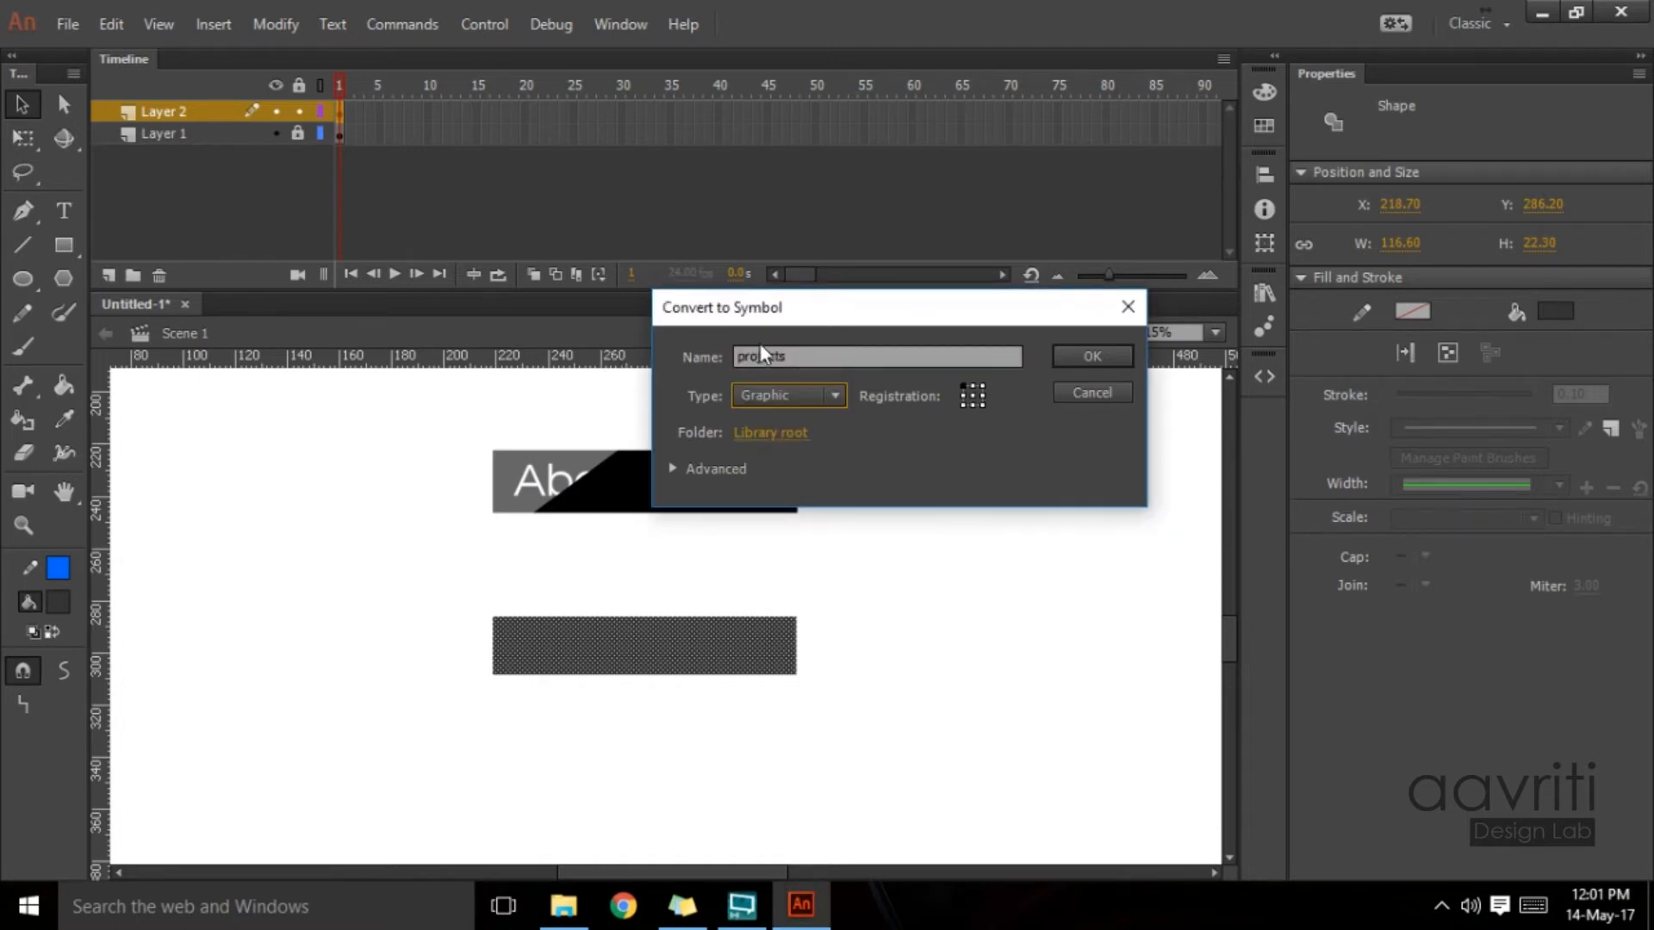
pyautogui.click(840, 395)
pyautogui.click(808, 447)
pyautogui.click(1091, 356)
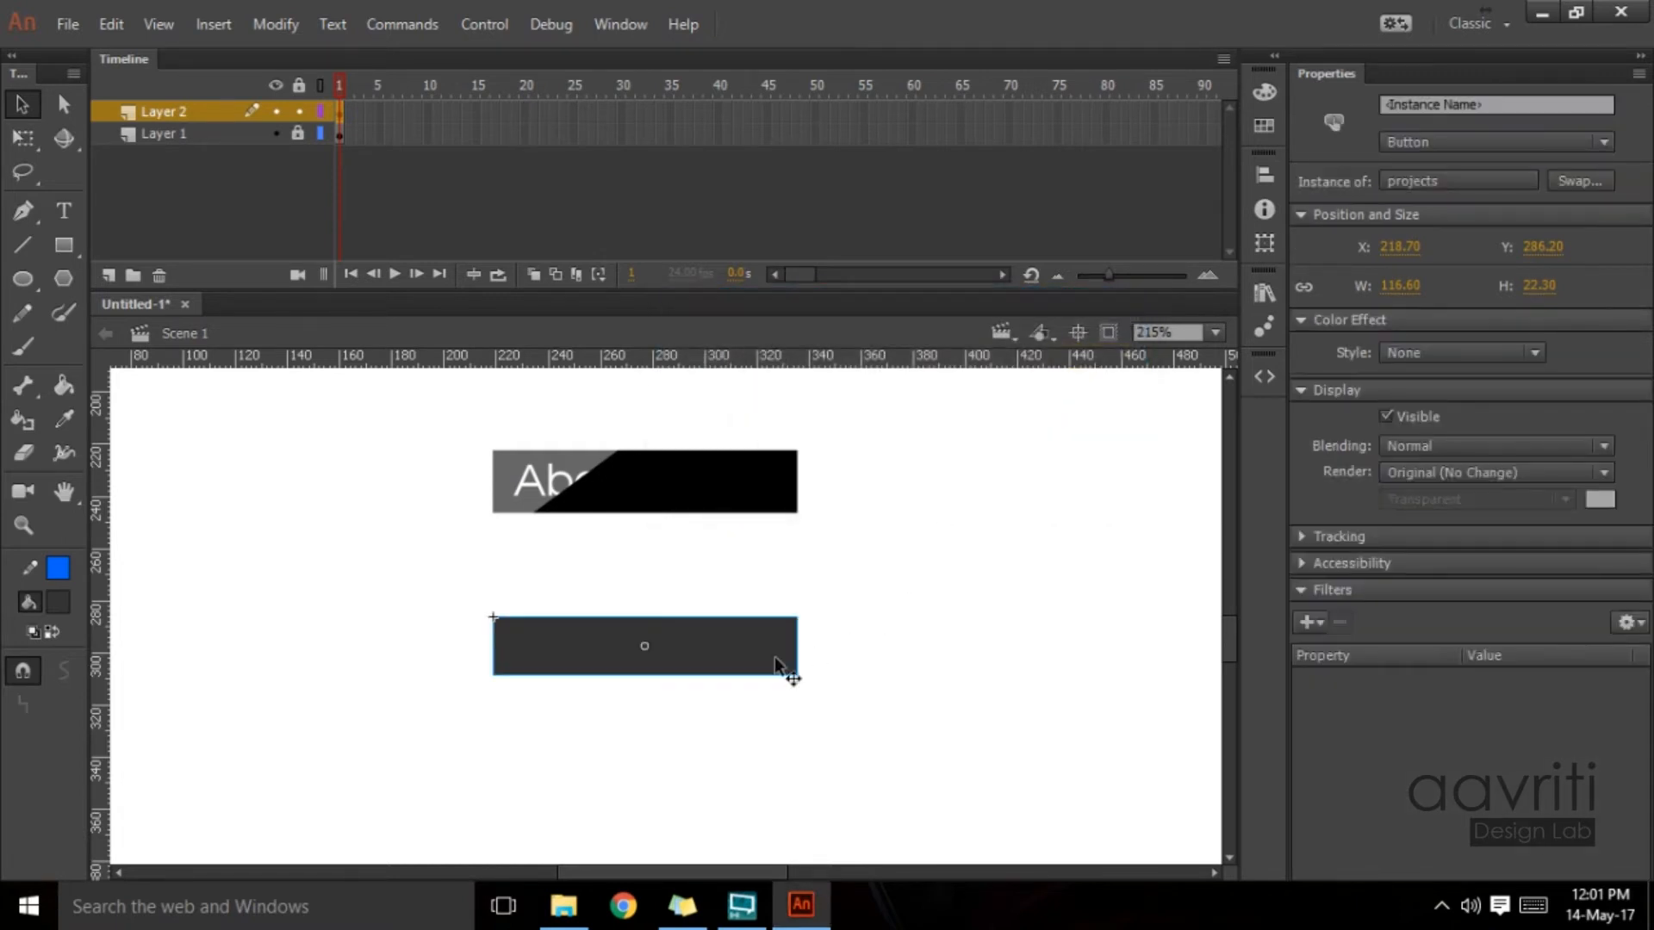
# Step: Open the projects button symbol for editing and rename its Layer 1 as base
pyautogui.doubleClick(686, 652)
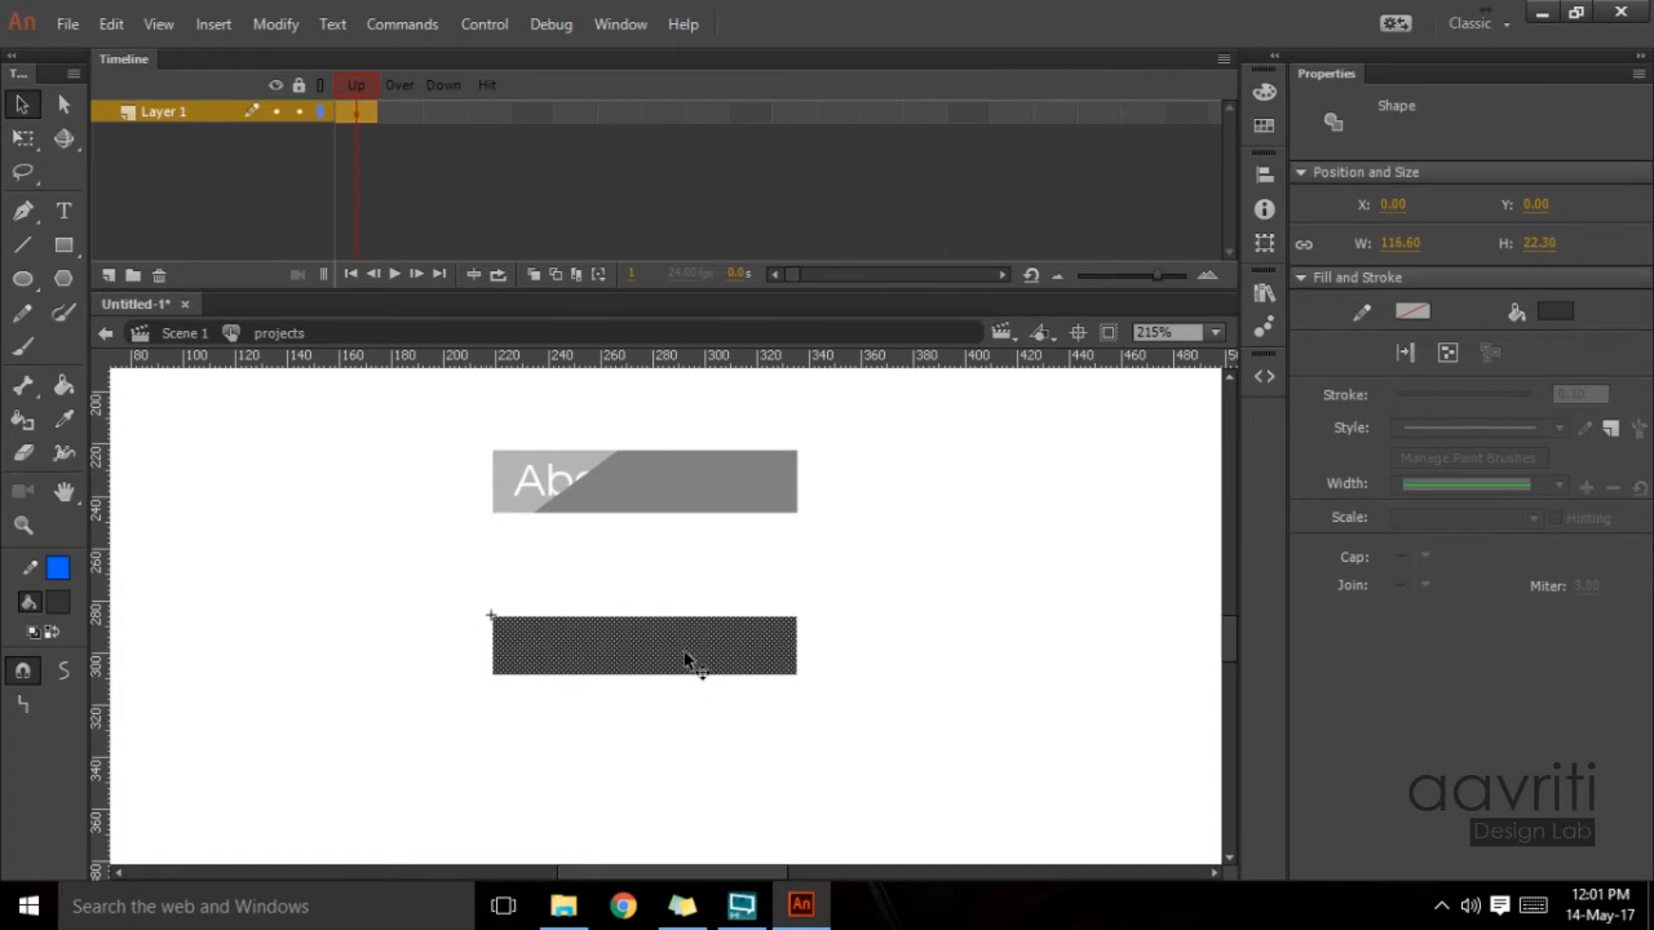
pyautogui.doubleClick(159, 112)
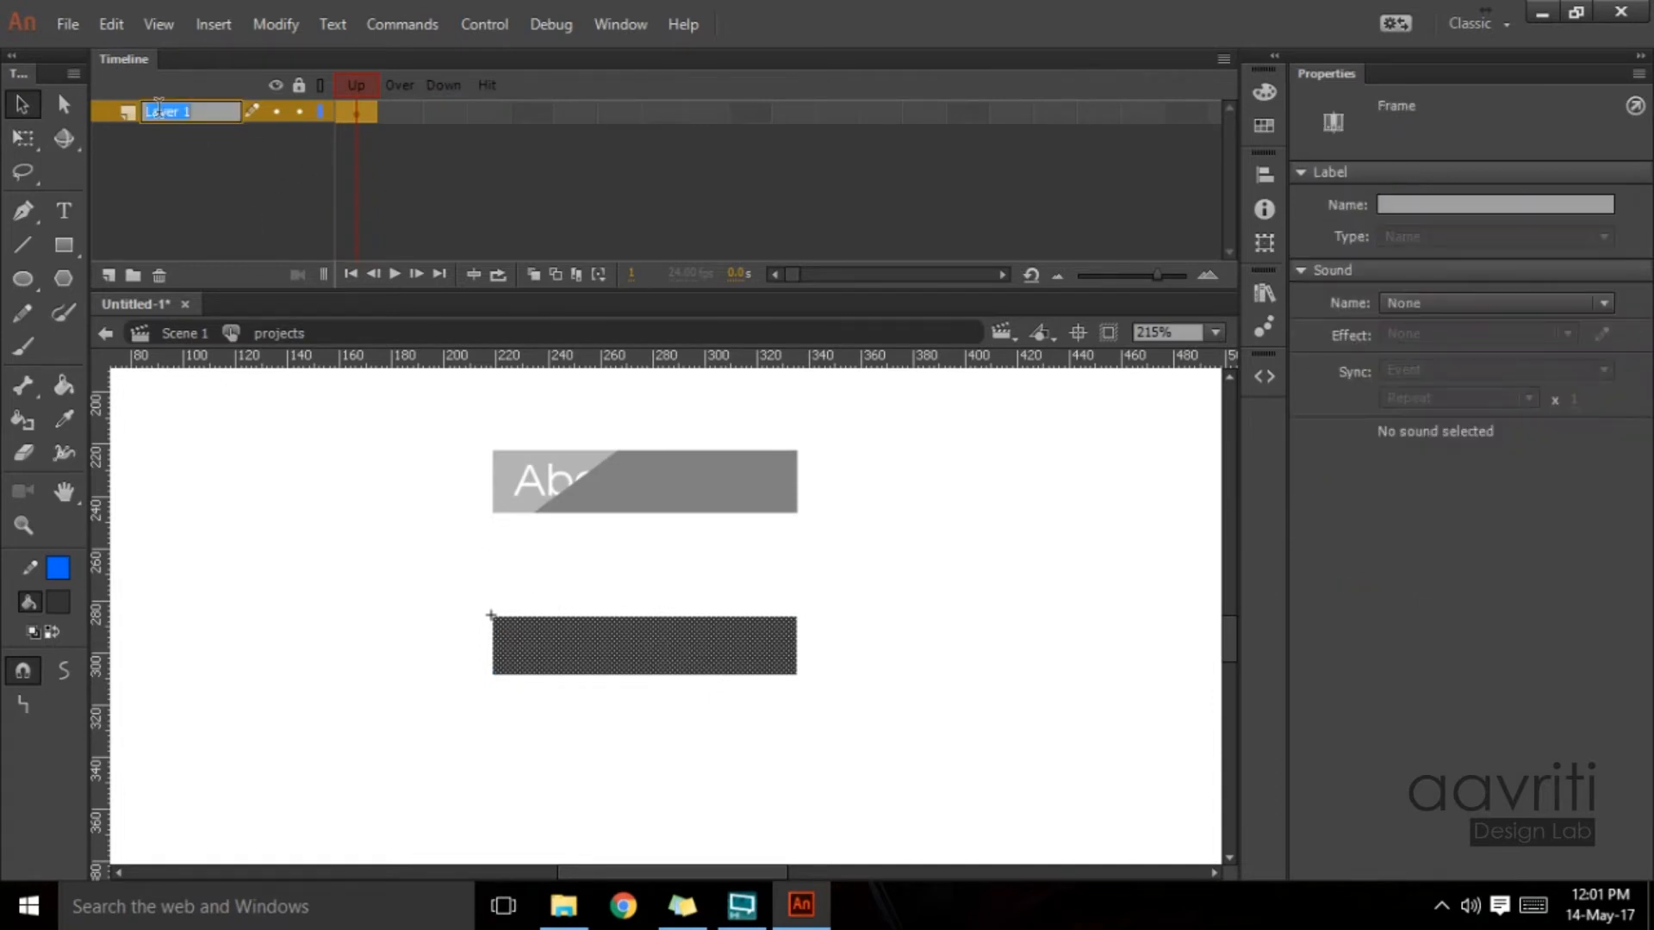
pyautogui.write('base')
pyautogui.press('Return')
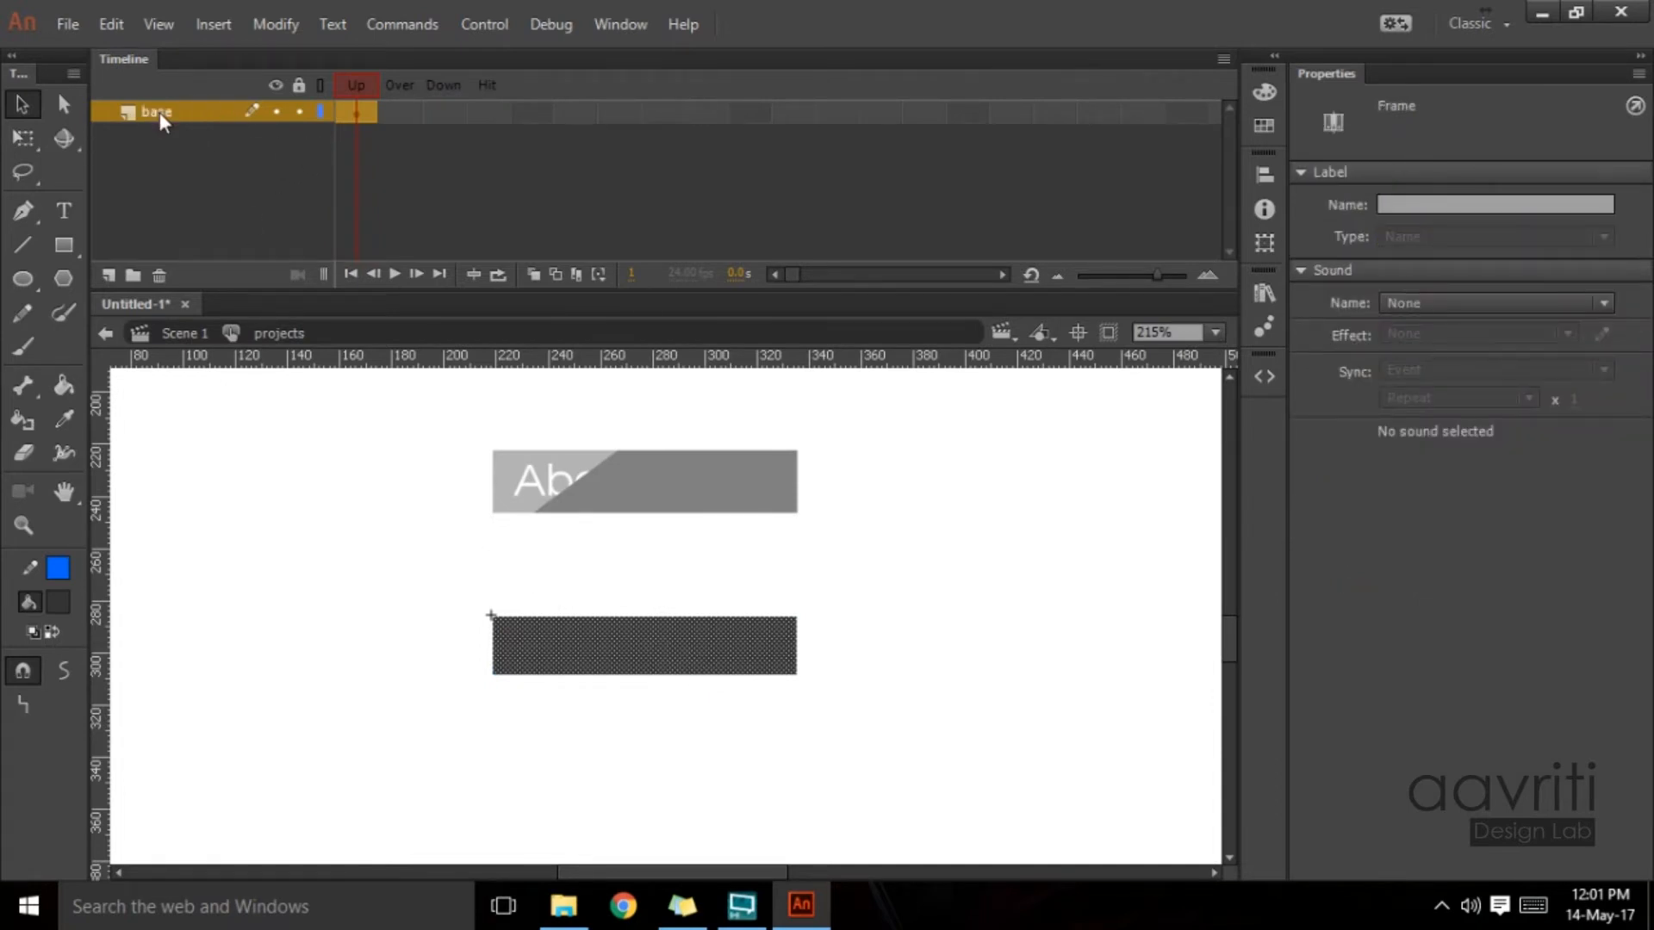
# Step: Insert keyframes in the Over and Down frames of the base layer
pyautogui.click(396, 111)
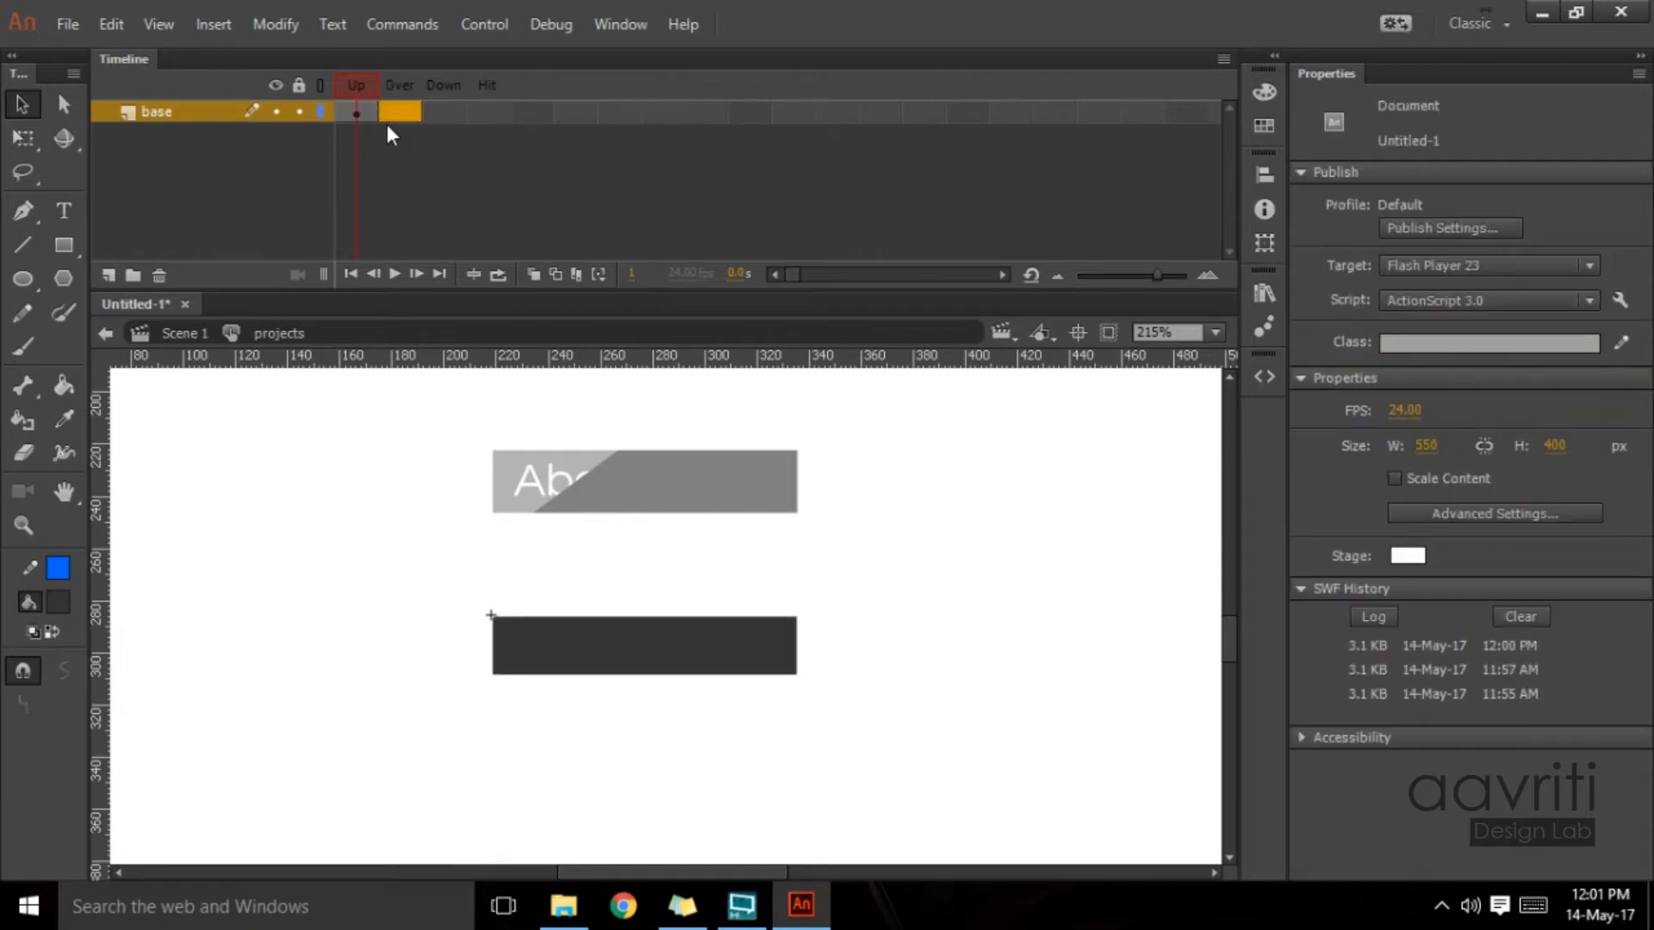
pyautogui.click(387, 122)
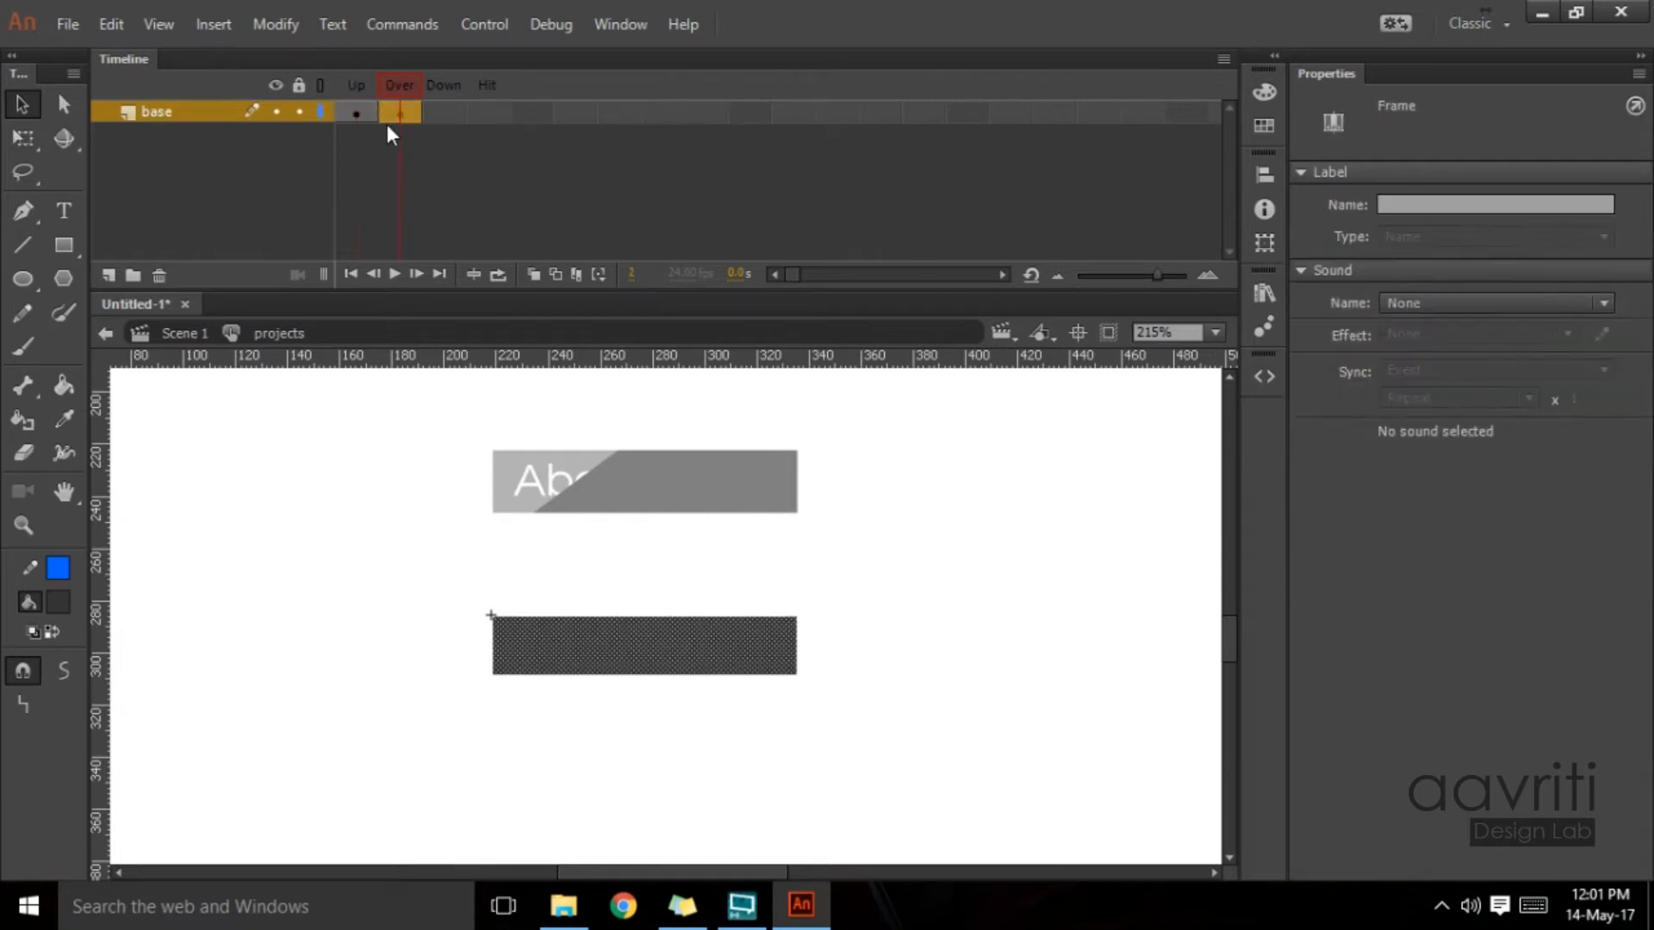
pyautogui.click(448, 121)
pyautogui.press('F6')
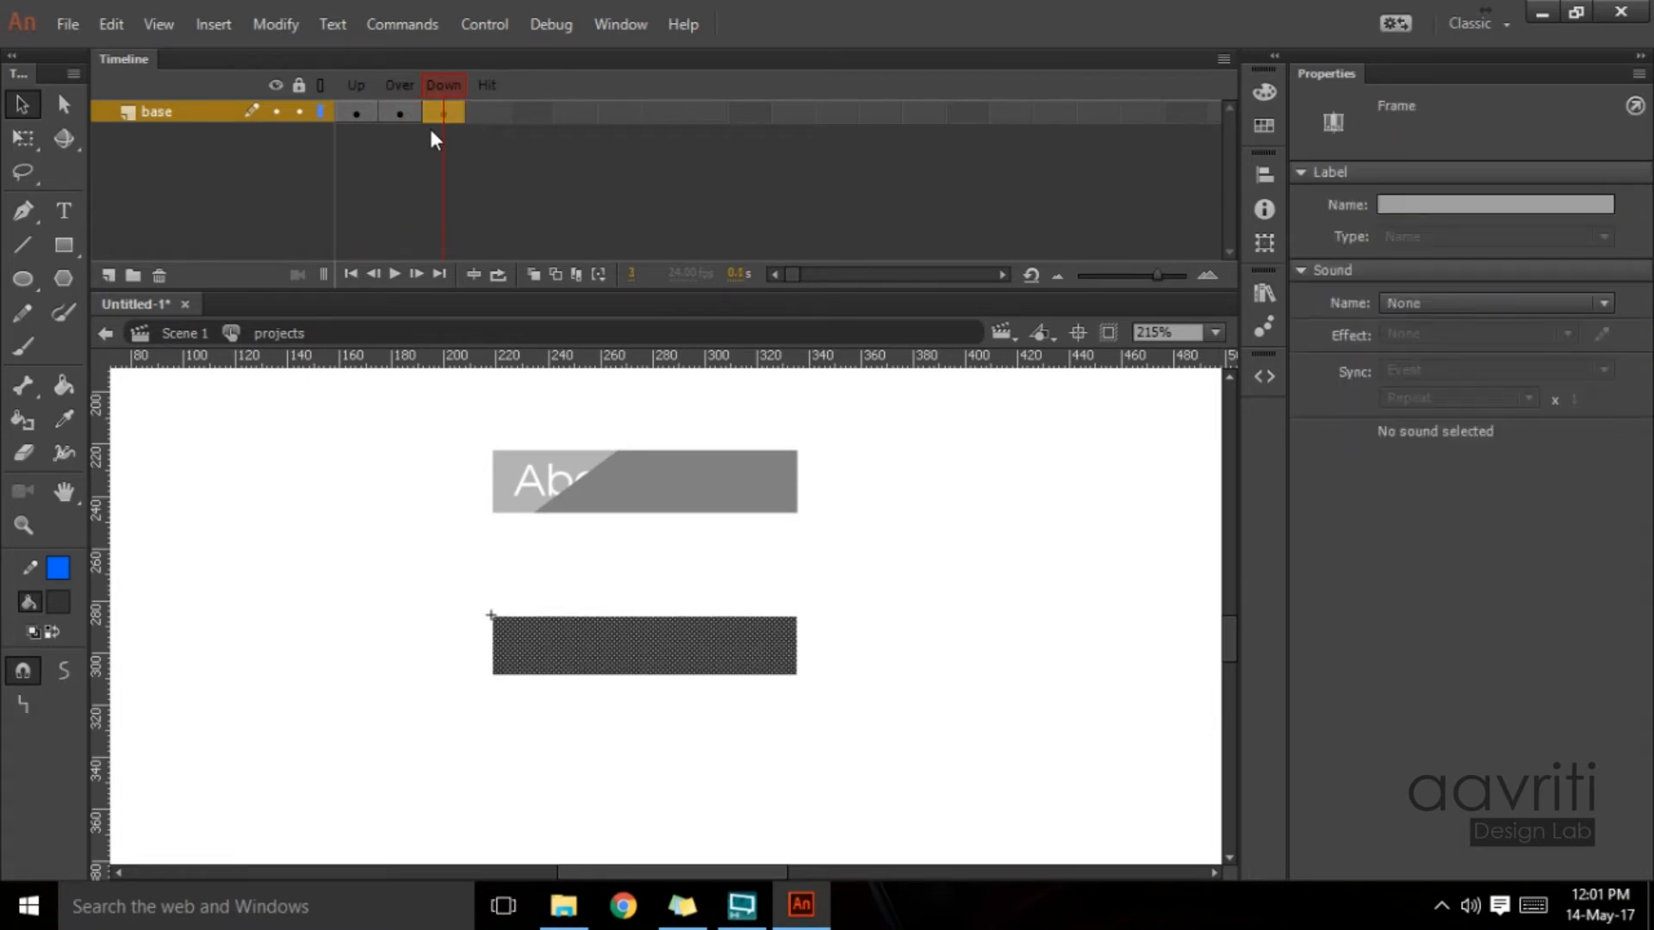
# Step: Fill the rectangle in the base layer's Over frame with mid grey
pyautogui.click(392, 119)
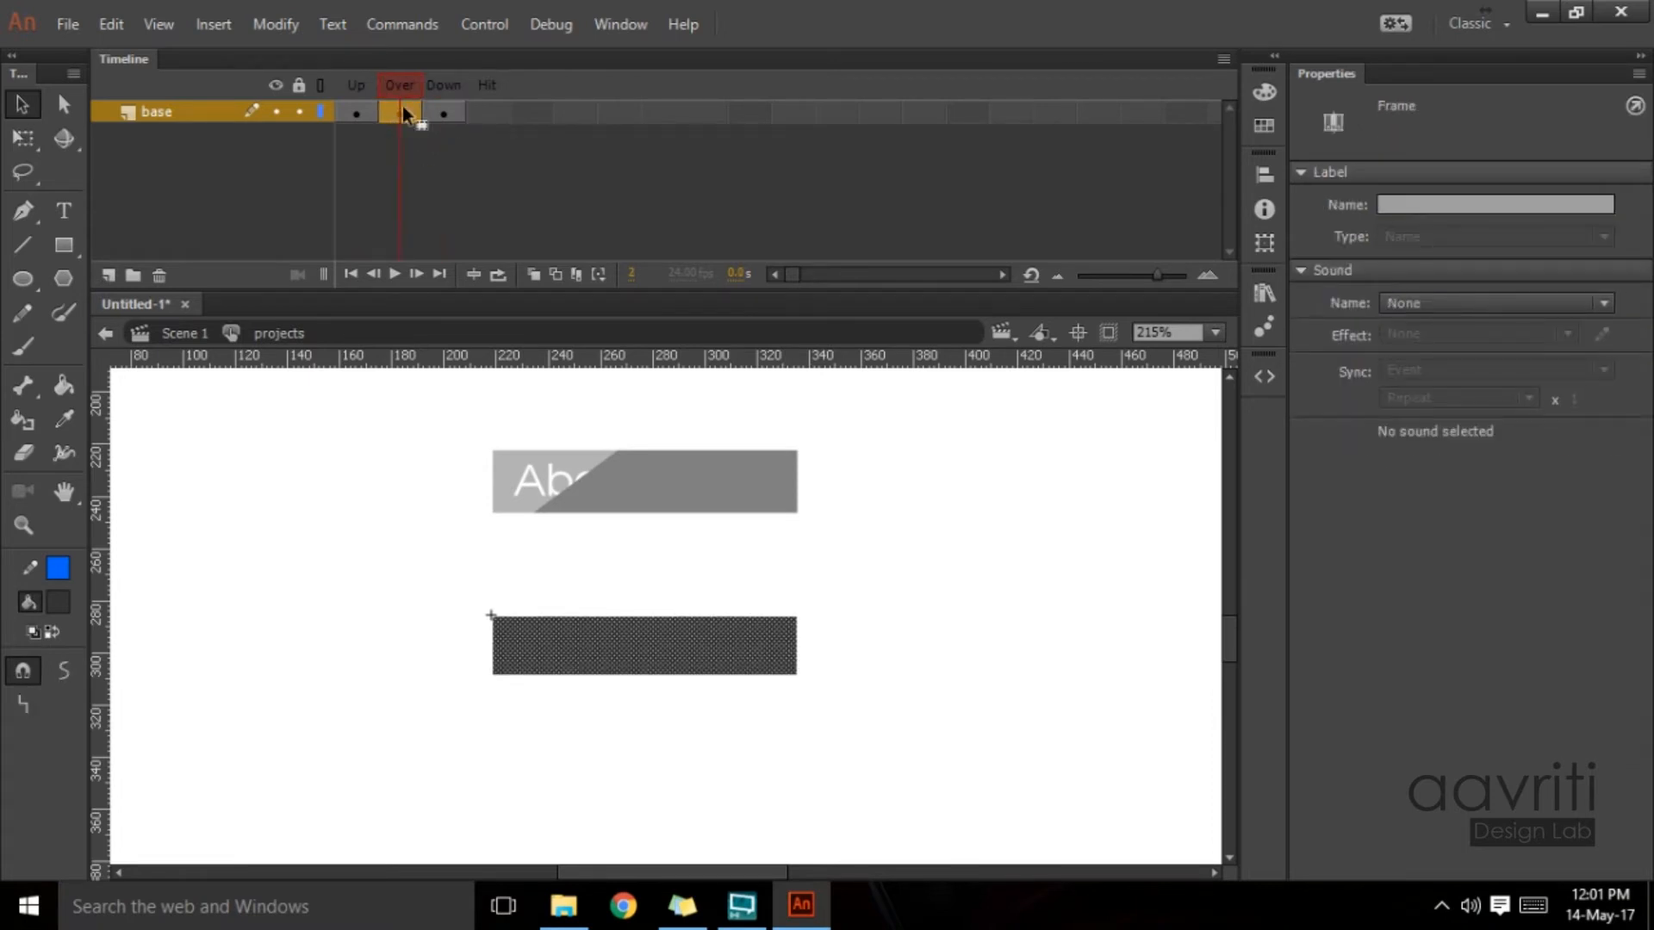
pyautogui.click(58, 605)
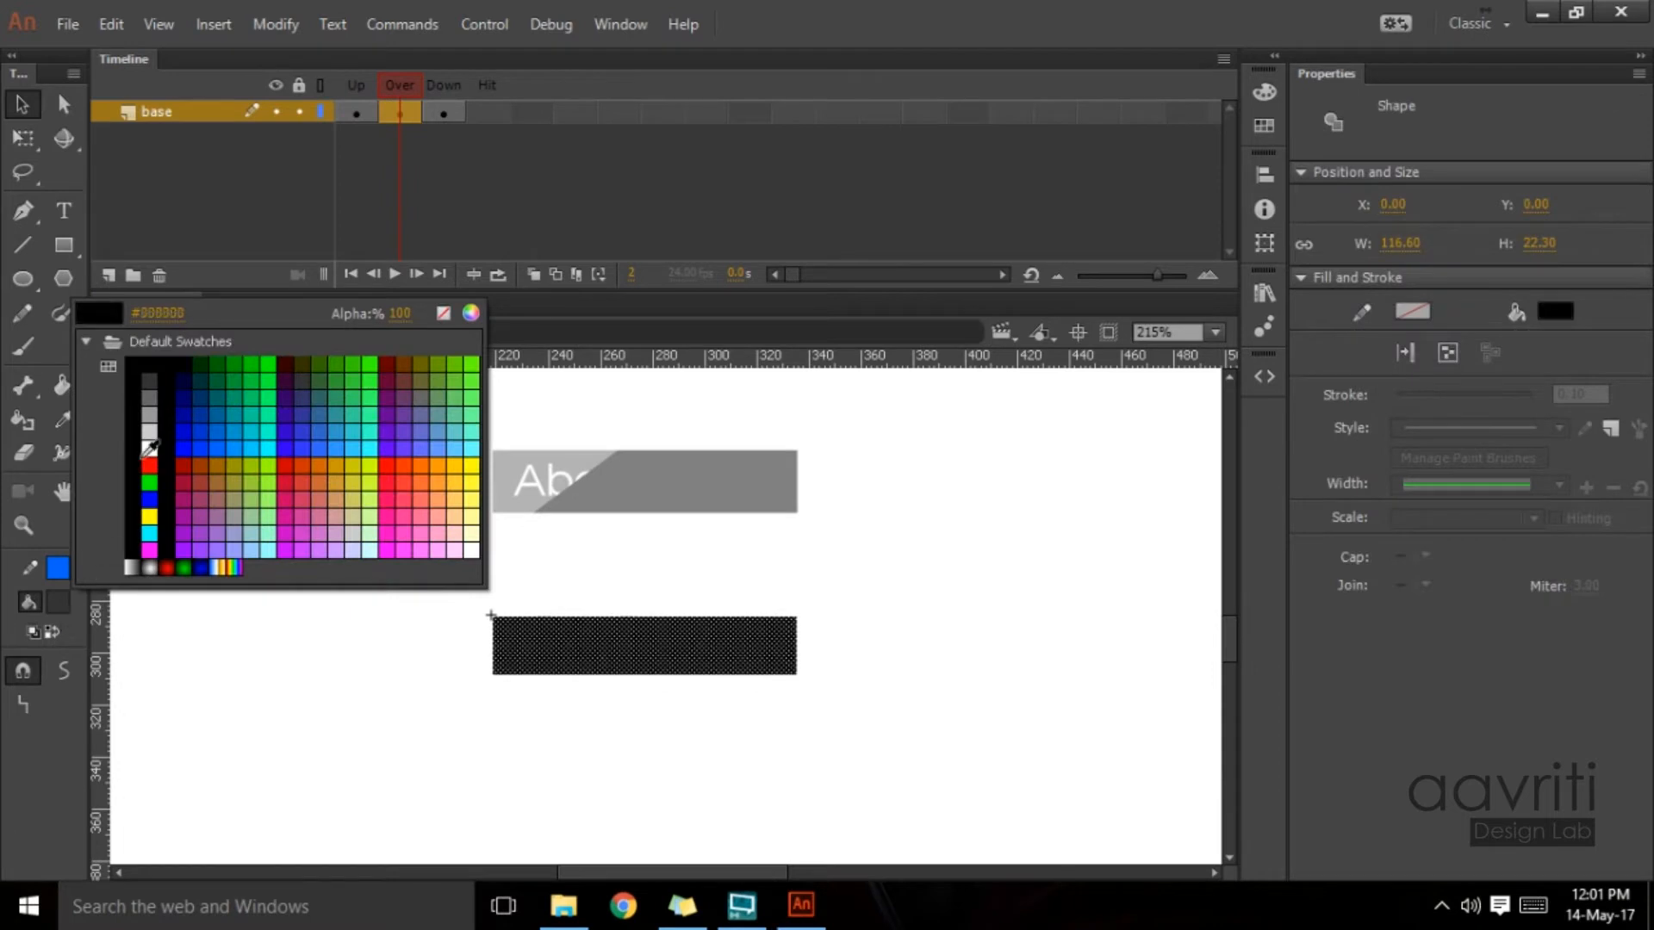
pyautogui.click(151, 398)
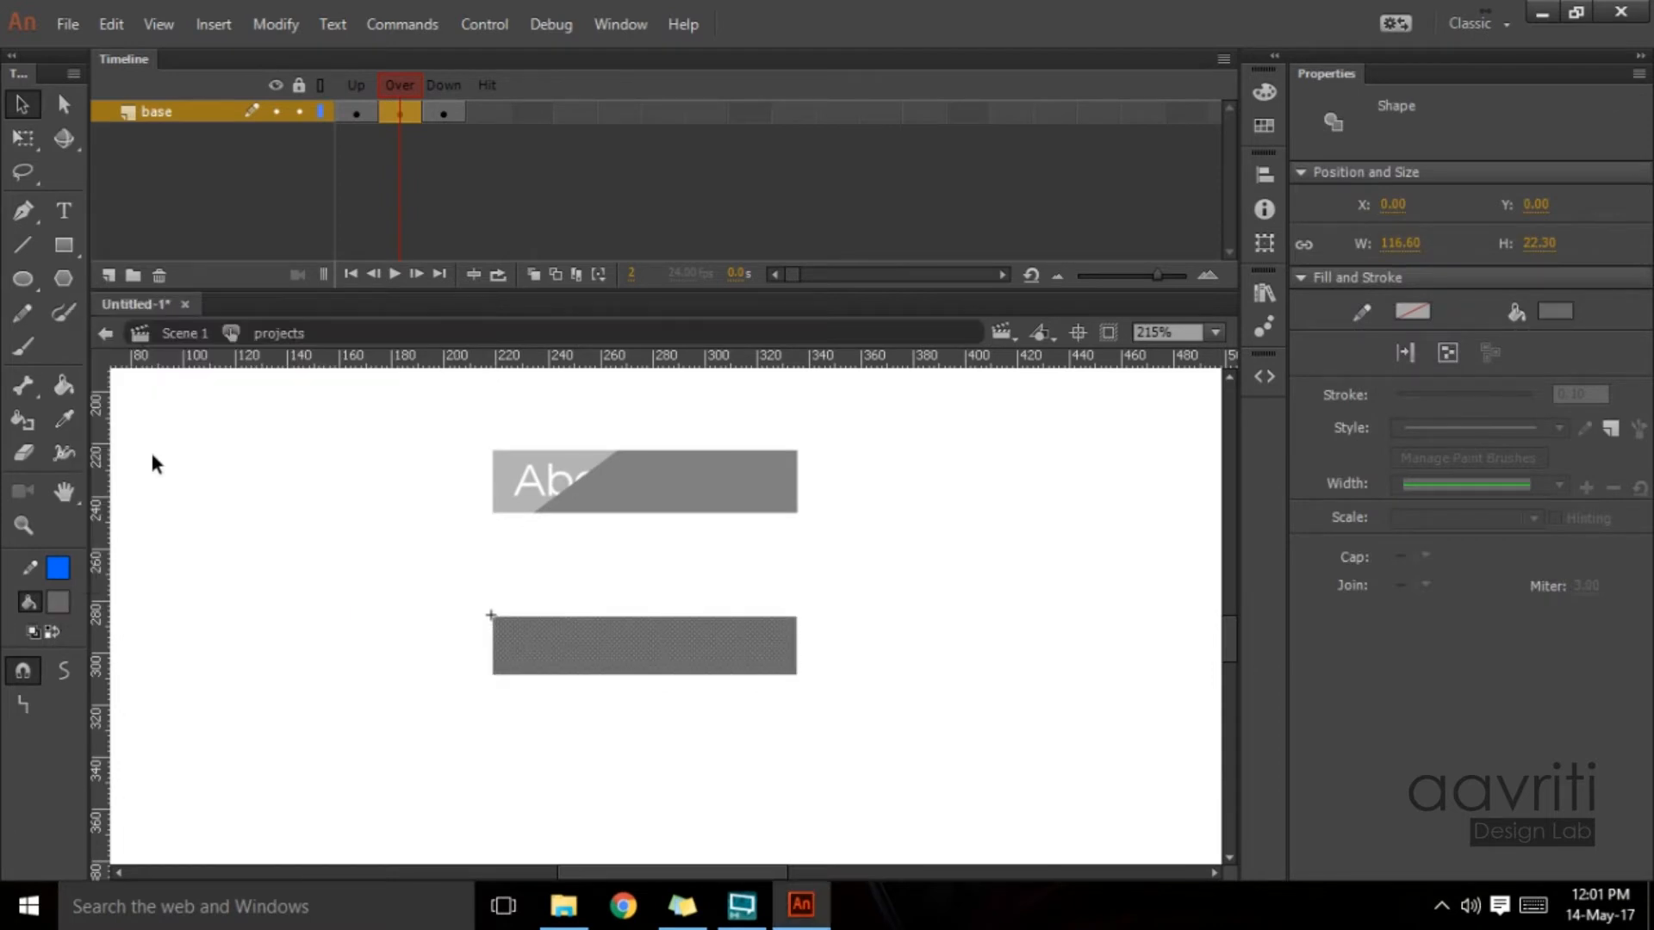
# Step: Fill the base rectangle with light grey #999999 in the Up frame and dark grey #333333 in the Over frame
pyautogui.click(356, 112)
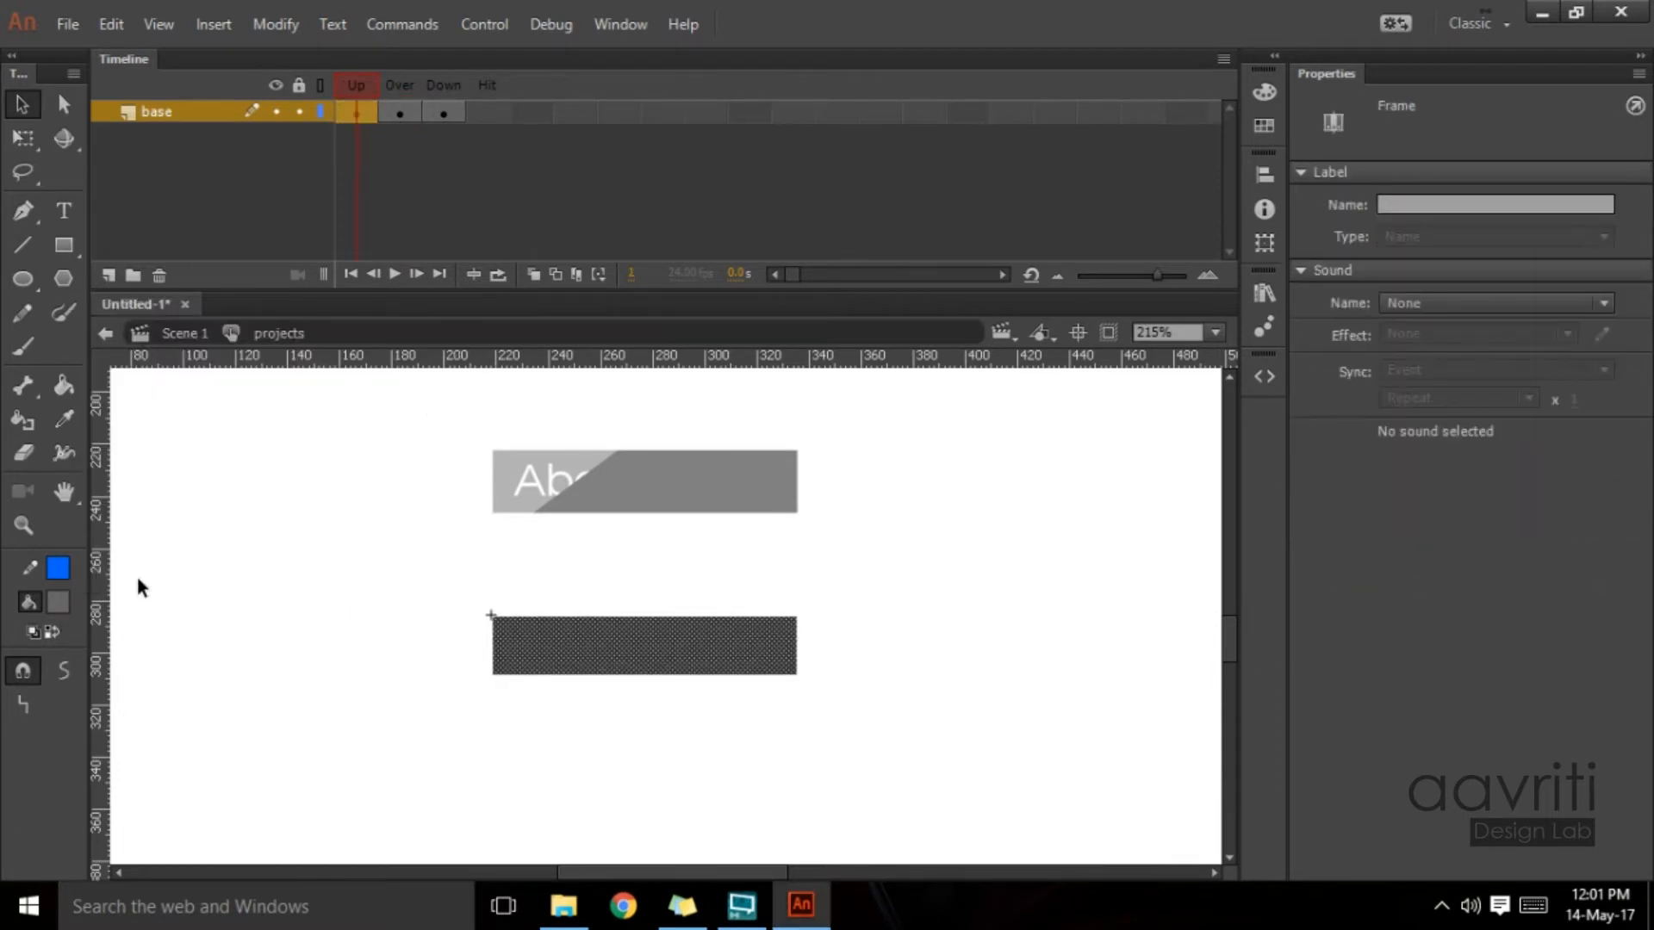
pyautogui.click(57, 603)
pyautogui.click(152, 398)
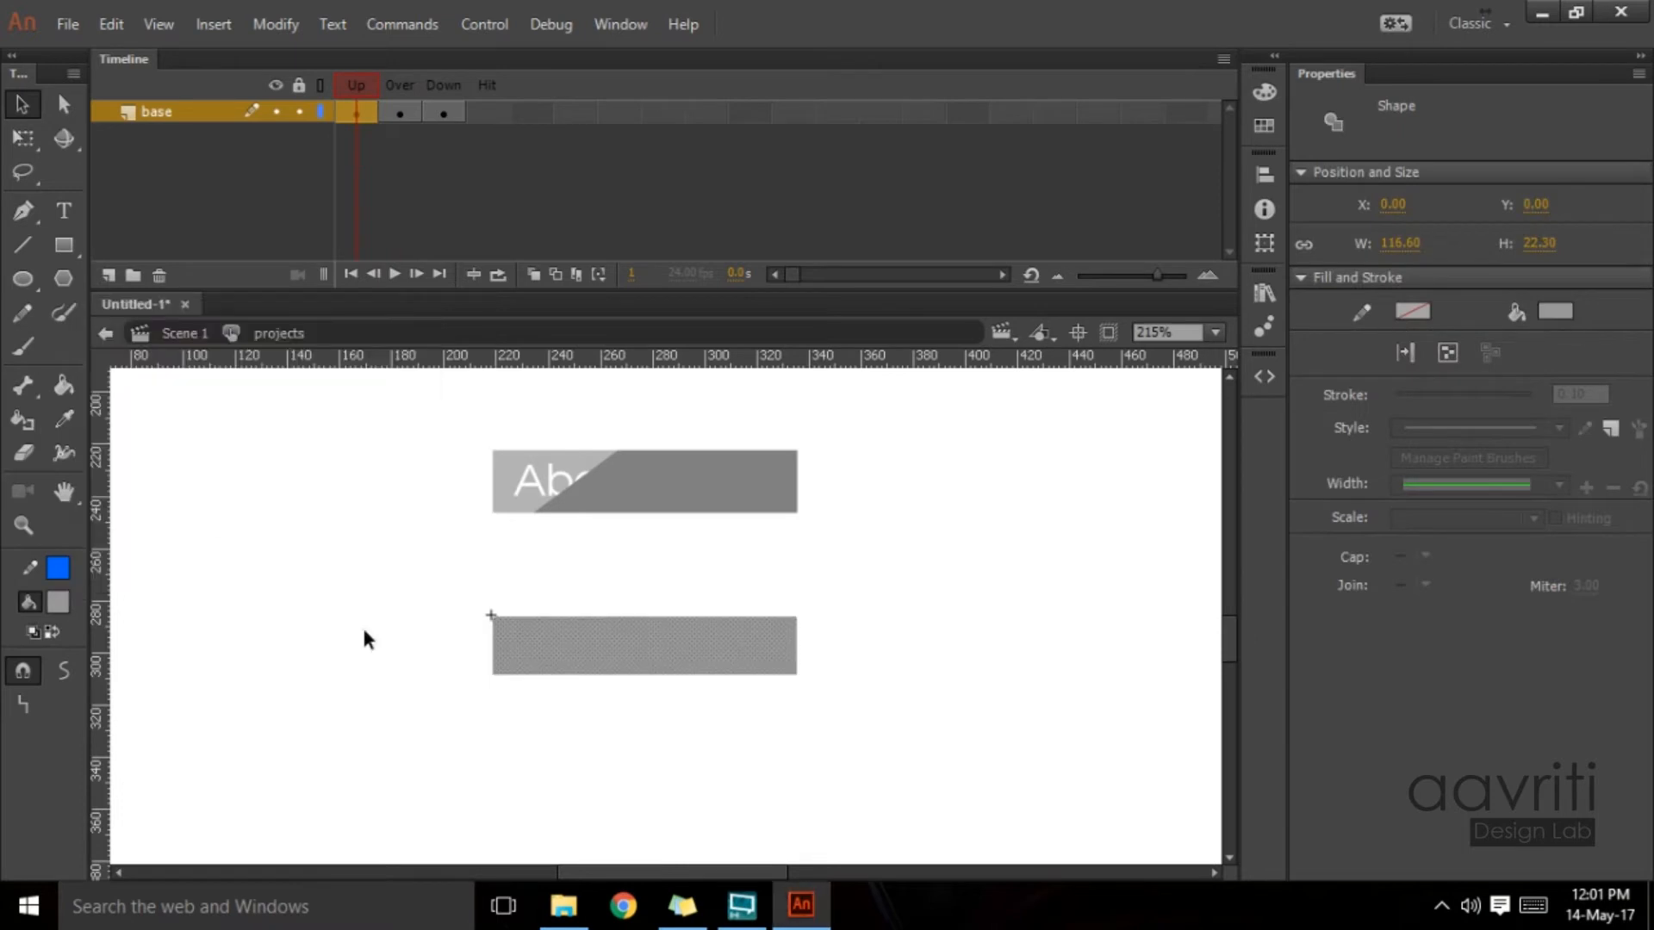
pyautogui.click(393, 112)
pyautogui.click(58, 602)
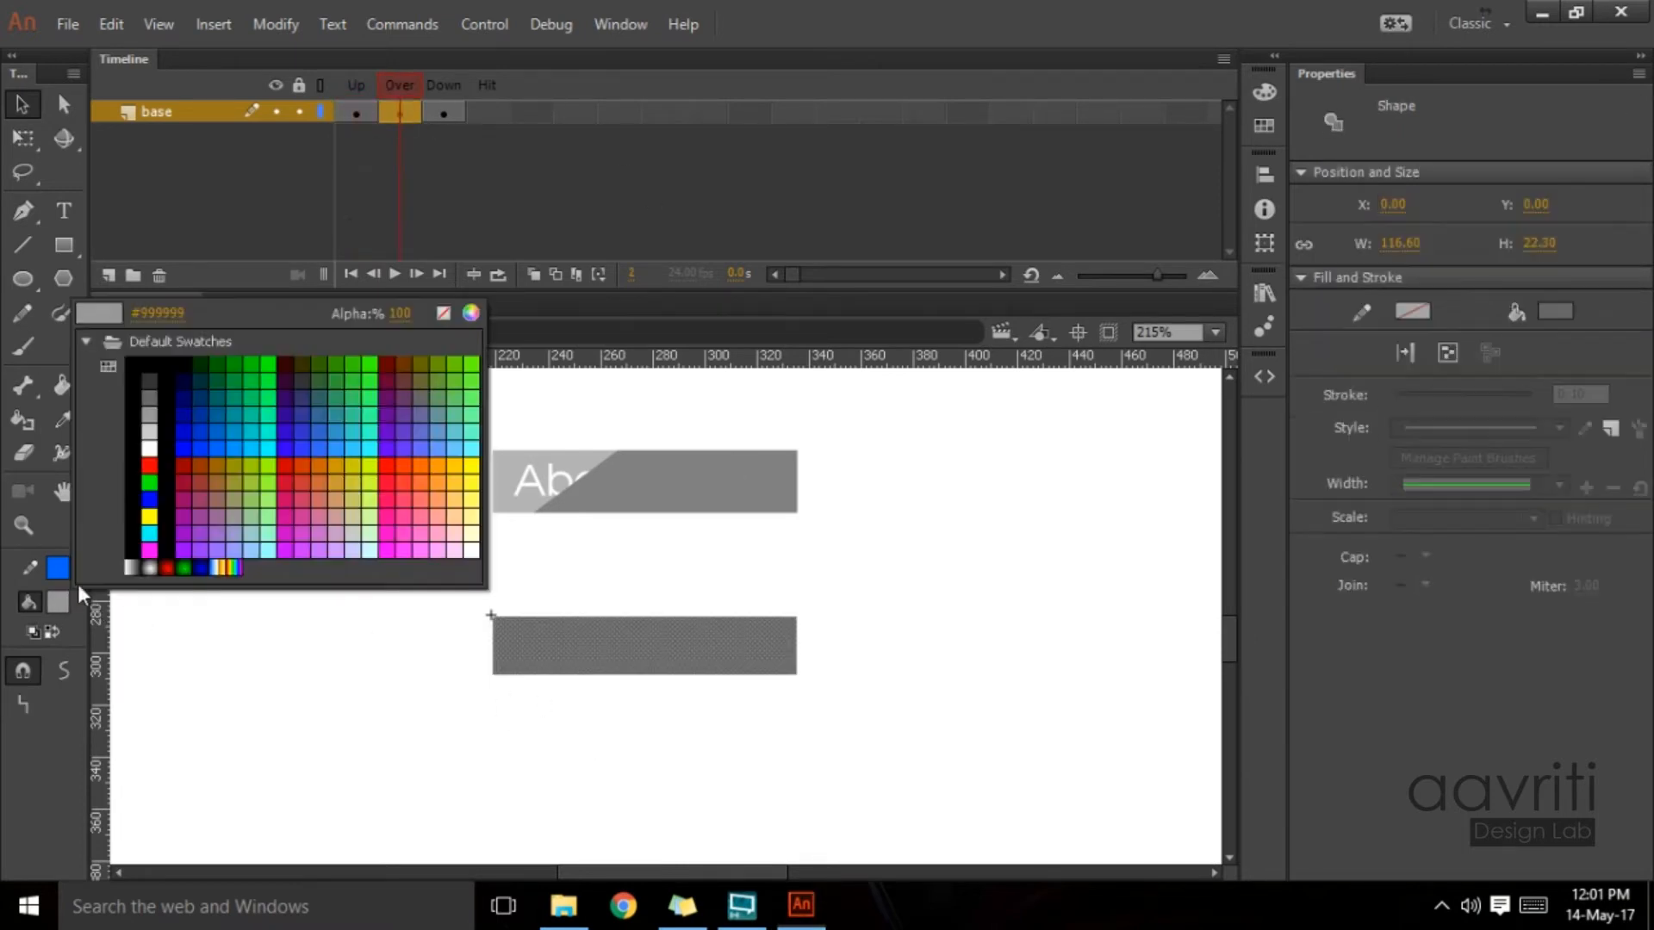
pyautogui.click(151, 383)
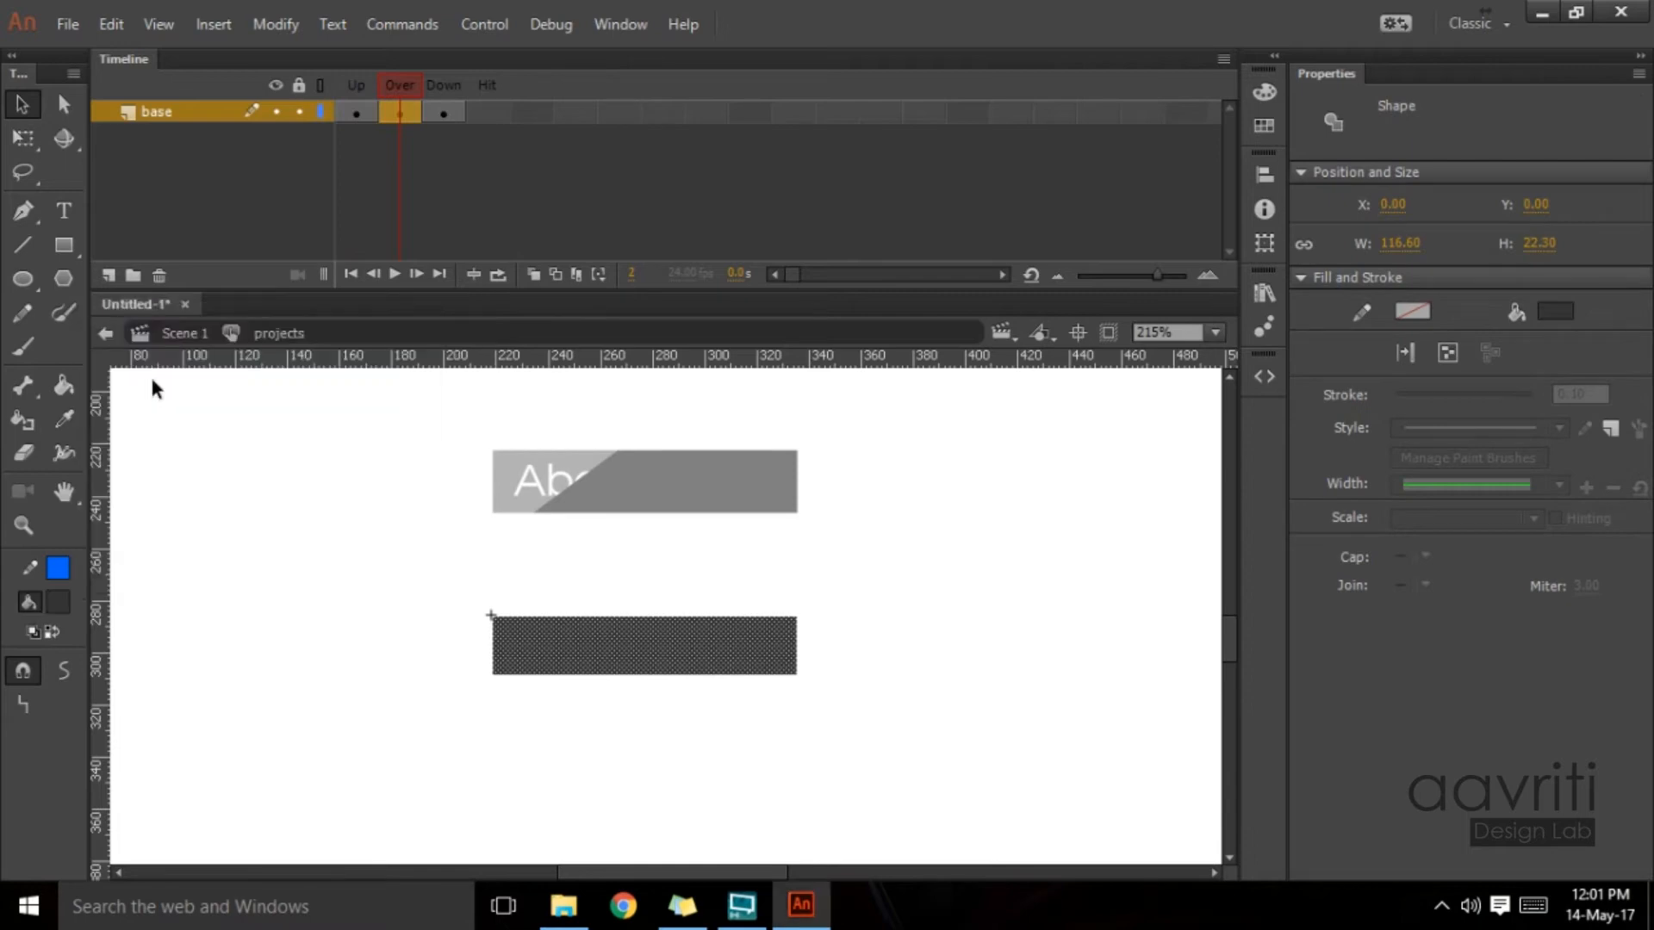
# Step: Fill the base rectangle in the Down frame with mid grey #666666
pyautogui.click(439, 113)
pyautogui.click(63, 595)
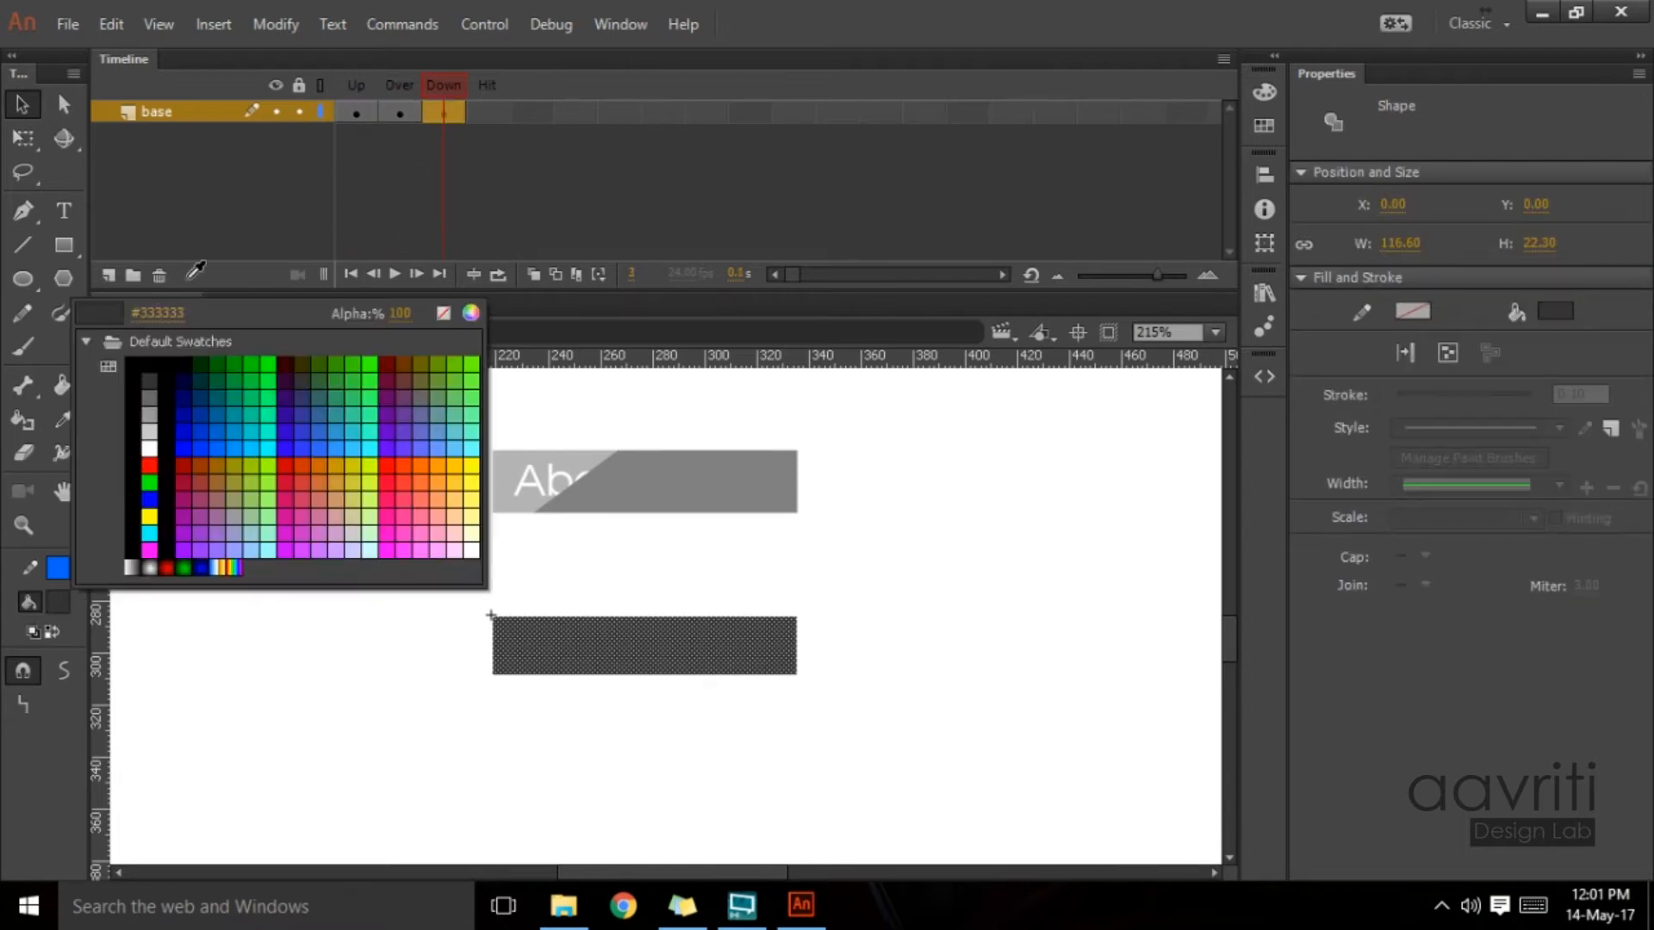
pyautogui.click(153, 398)
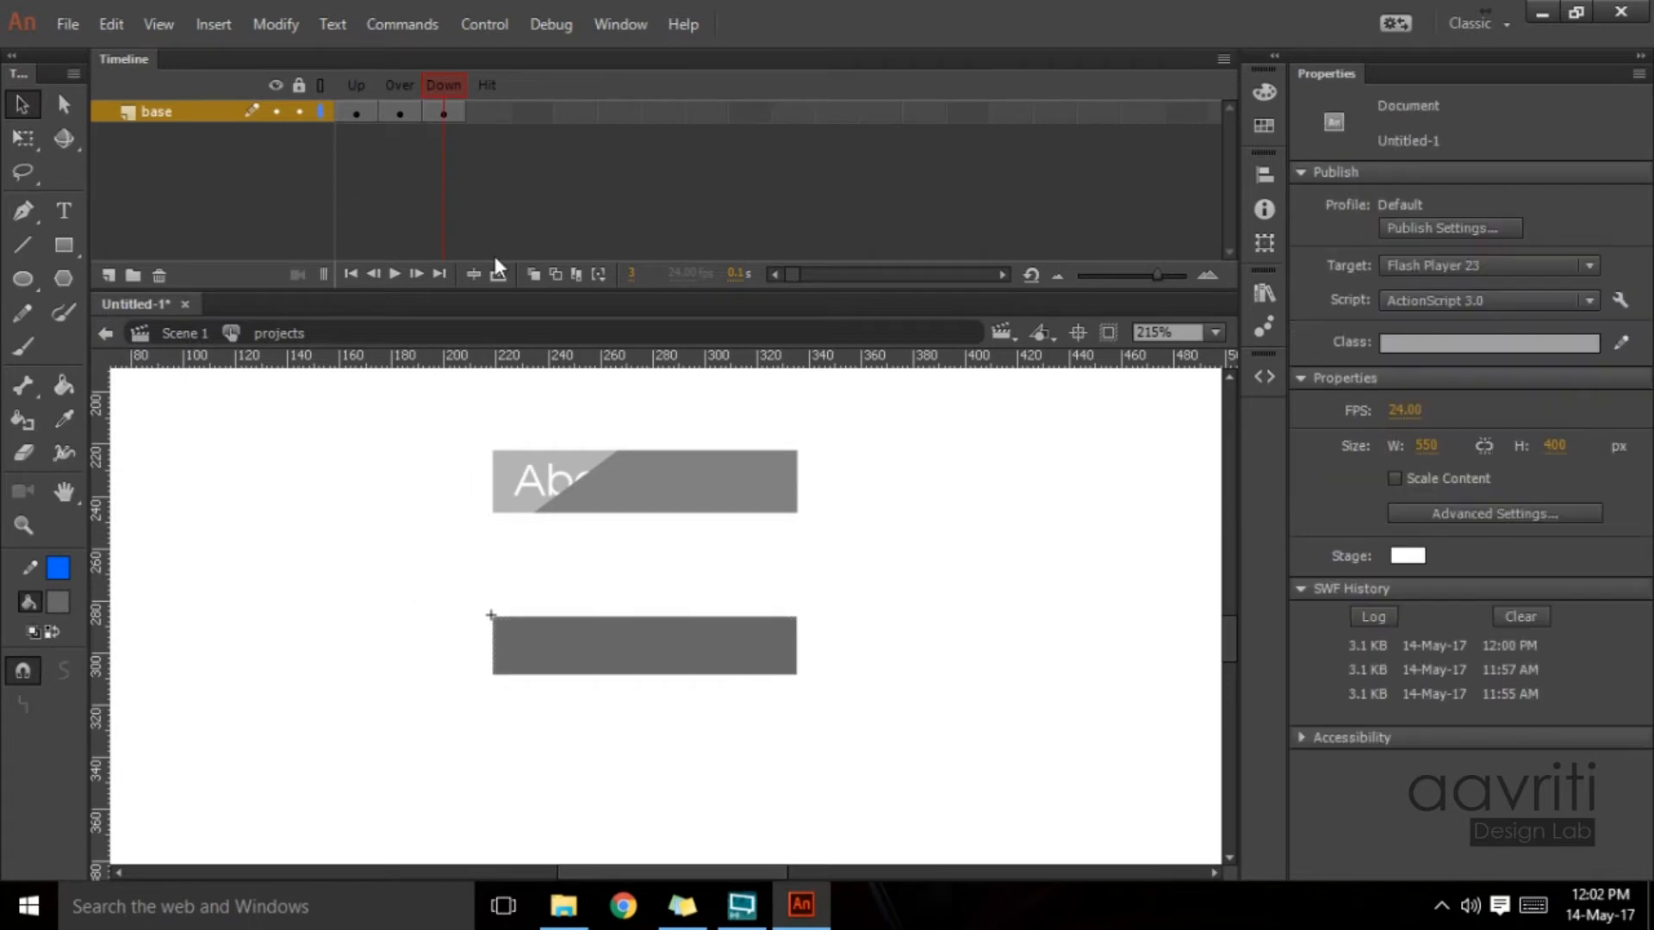
# Step: Return to the Up frame and add a layer named text above the base layer
pyautogui.moveTo(452, 86); pyautogui.dragTo(362, 227)
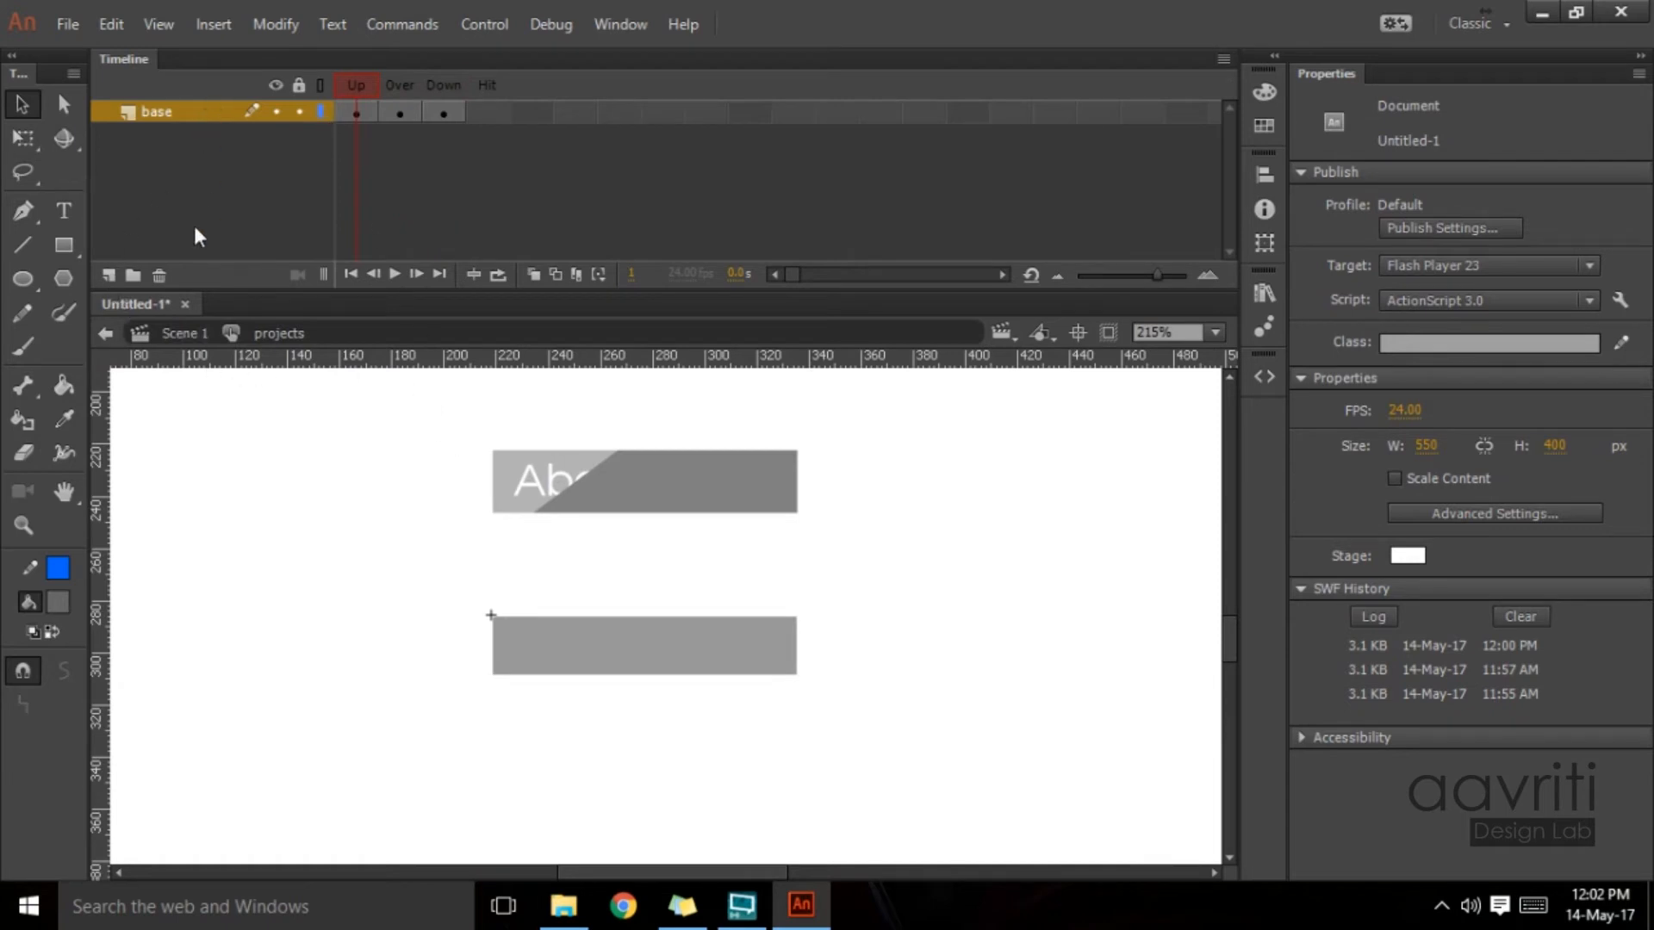
pyautogui.click(108, 278)
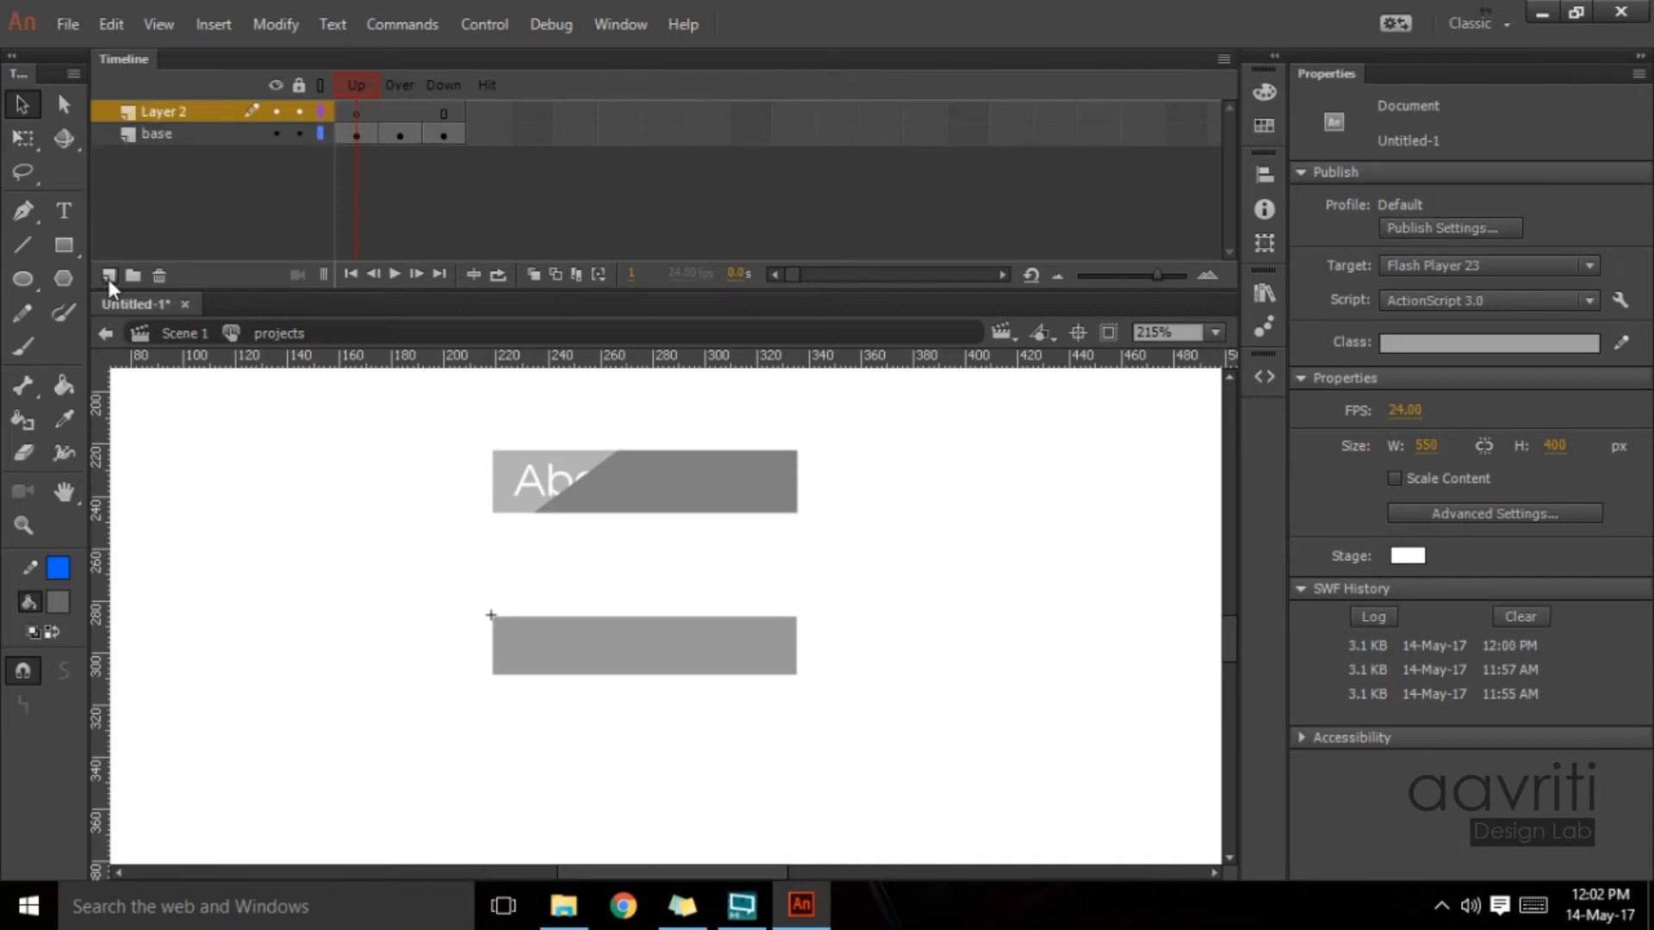
pyautogui.doubleClick(183, 109)
pyautogui.write('text')
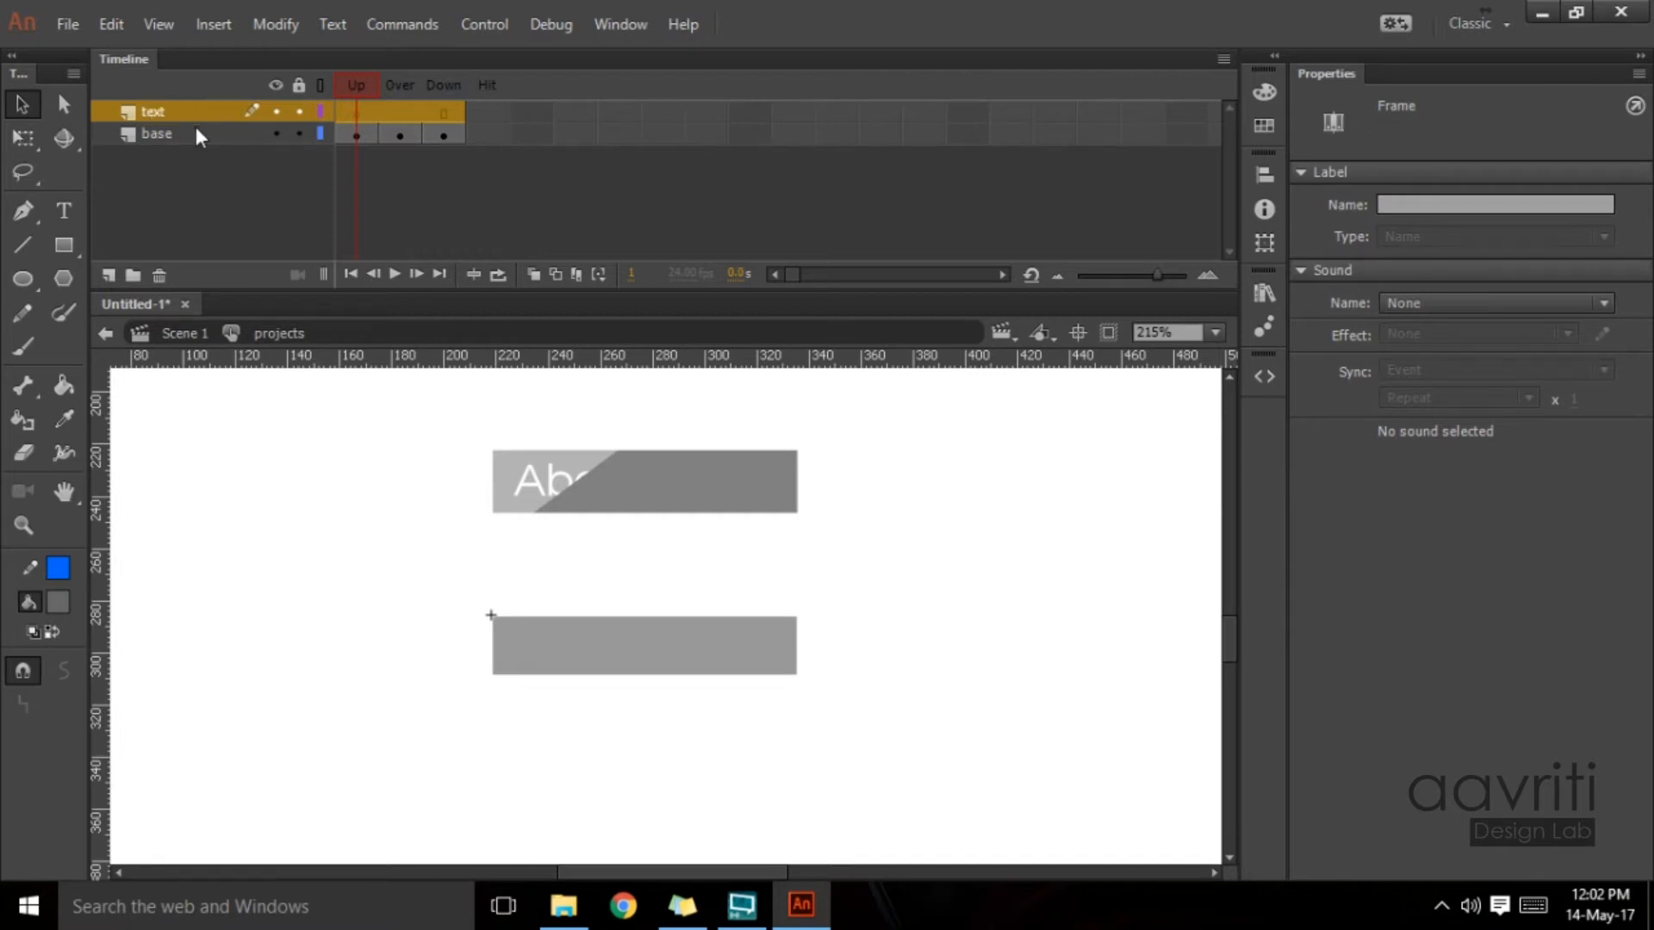
# Step: Create a static text box about 110 px wide reading Projects in the Up frame of the text layer
pyautogui.click(366, 112)
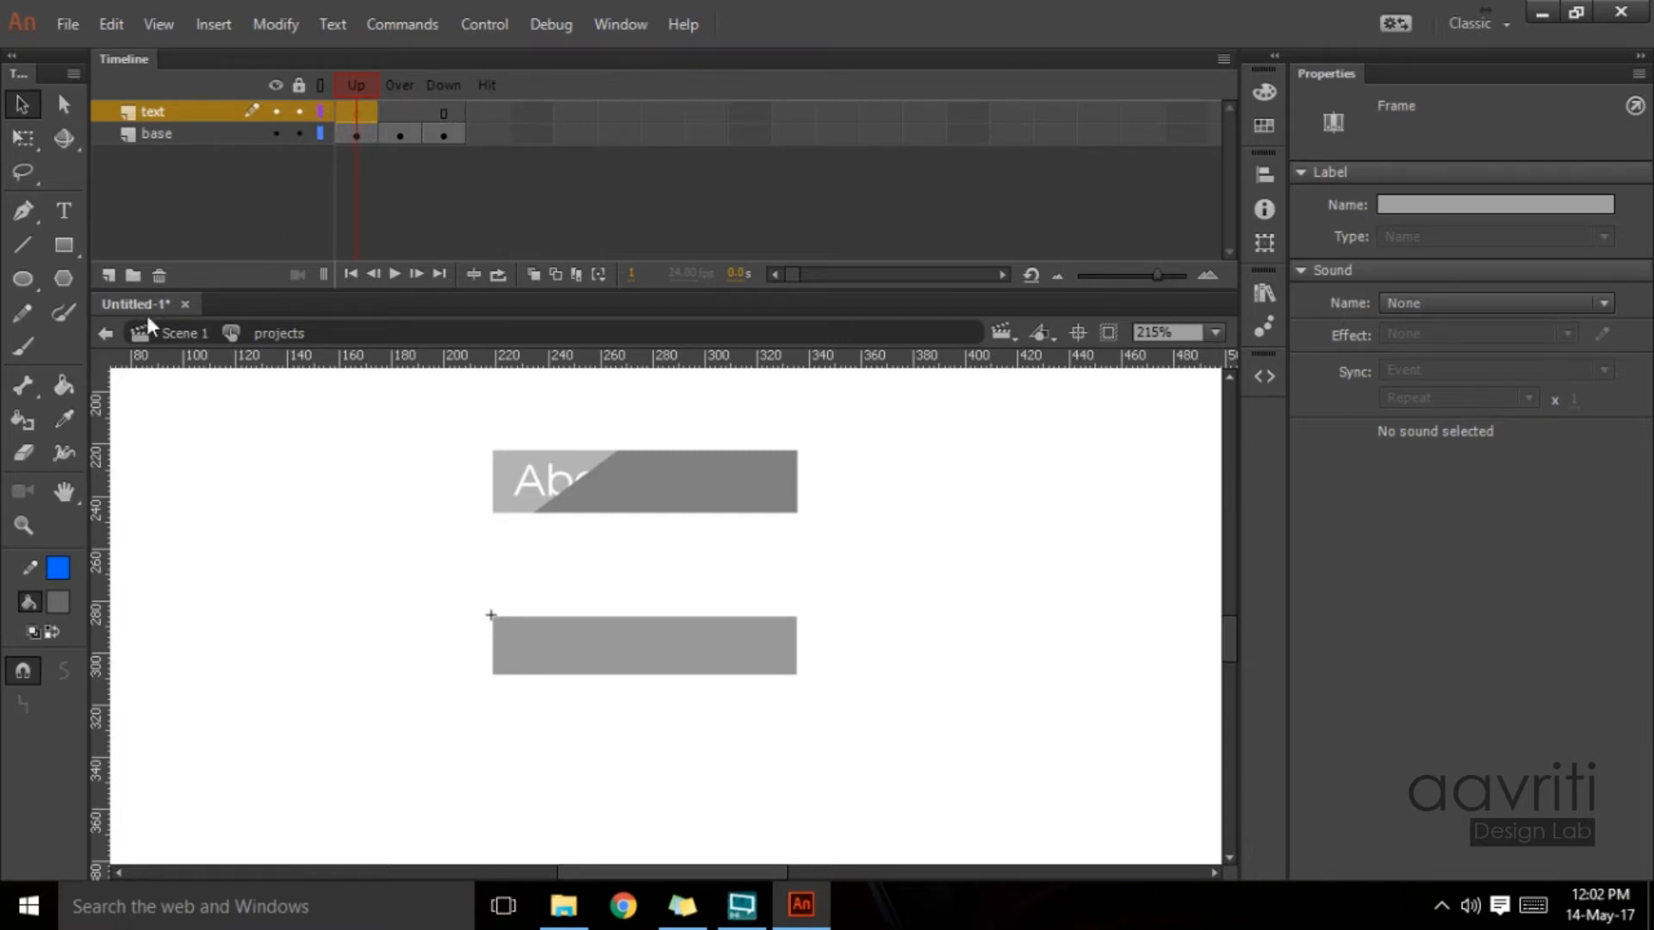
pyautogui.click(412, 114)
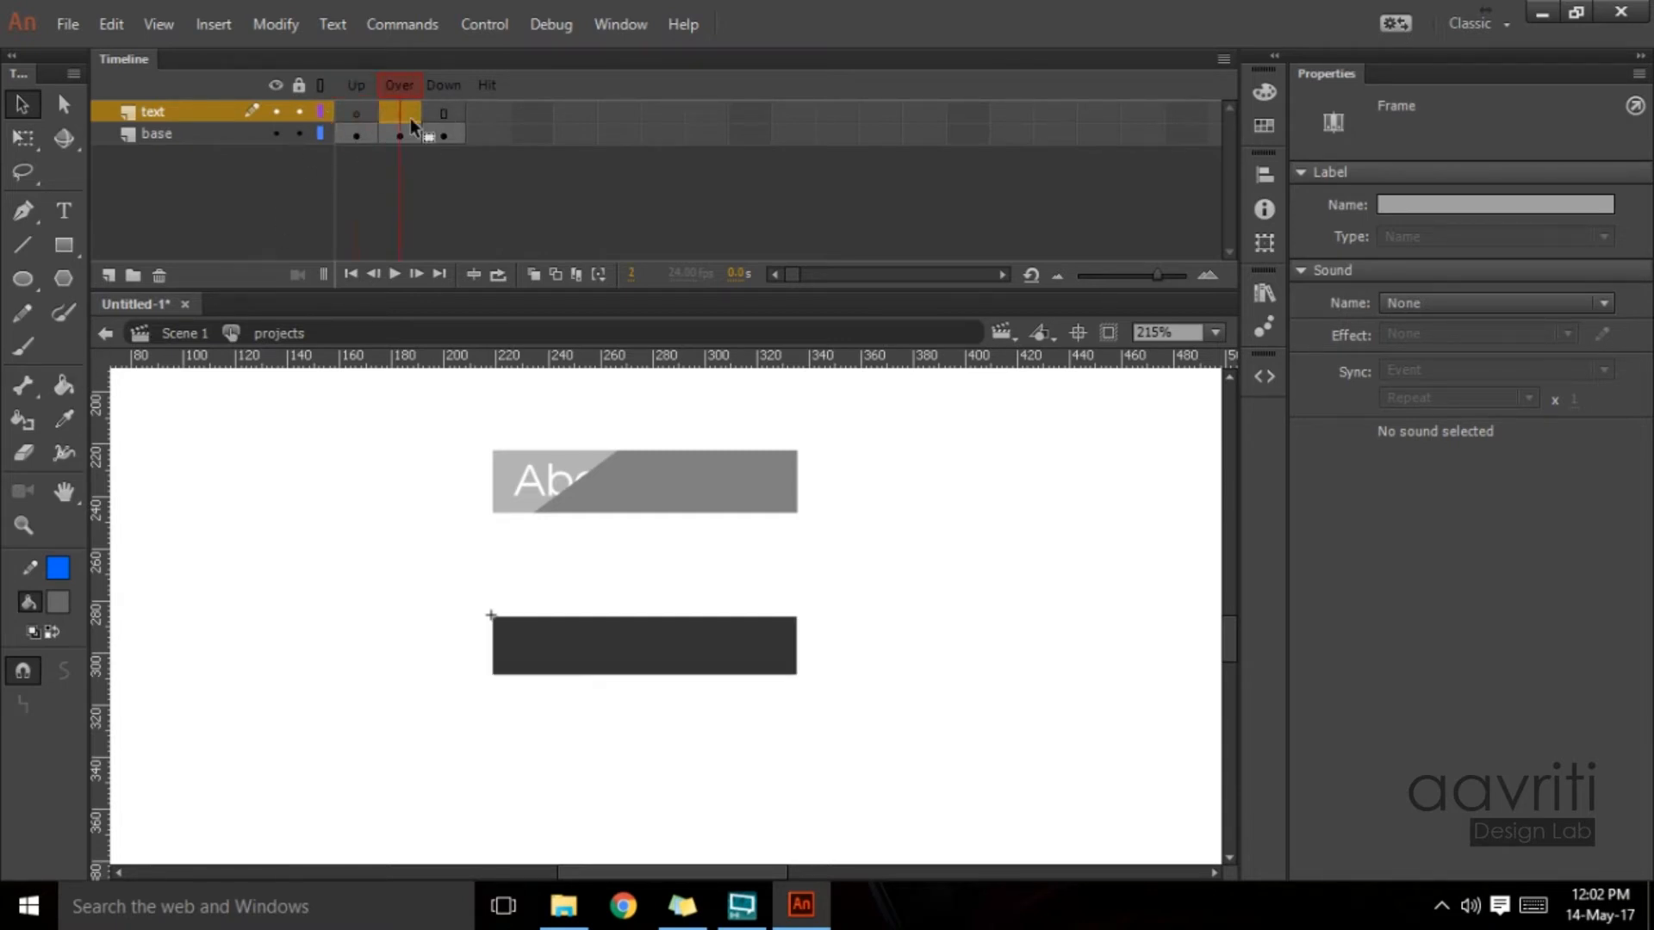
pyautogui.click(357, 114)
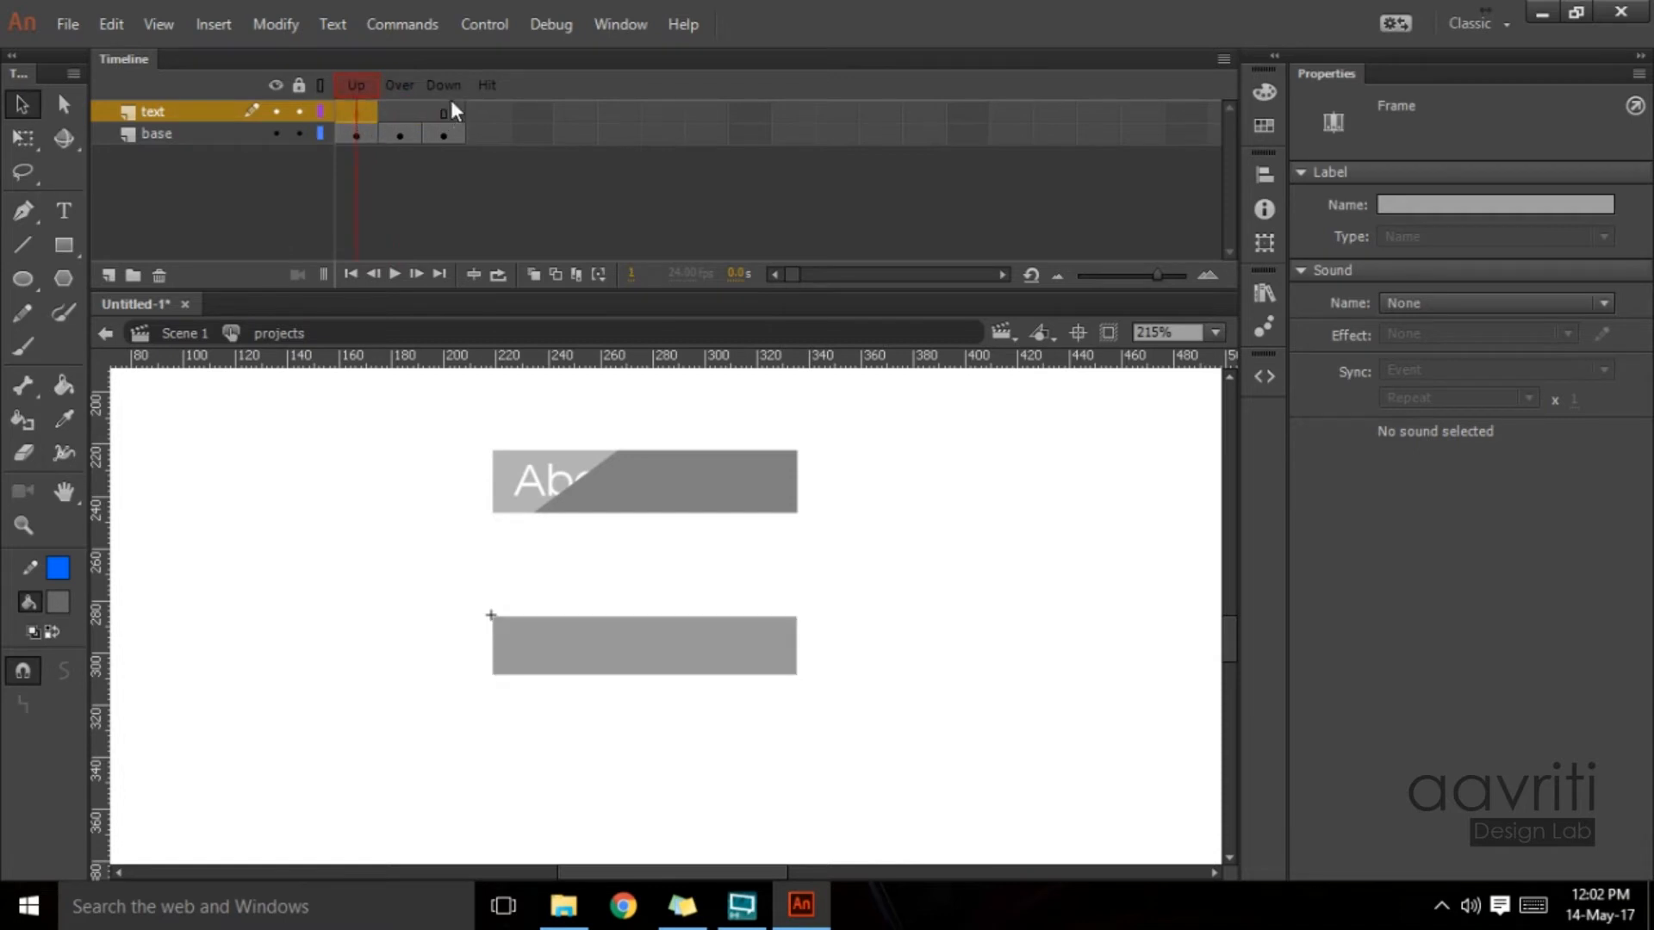
pyautogui.click(69, 210)
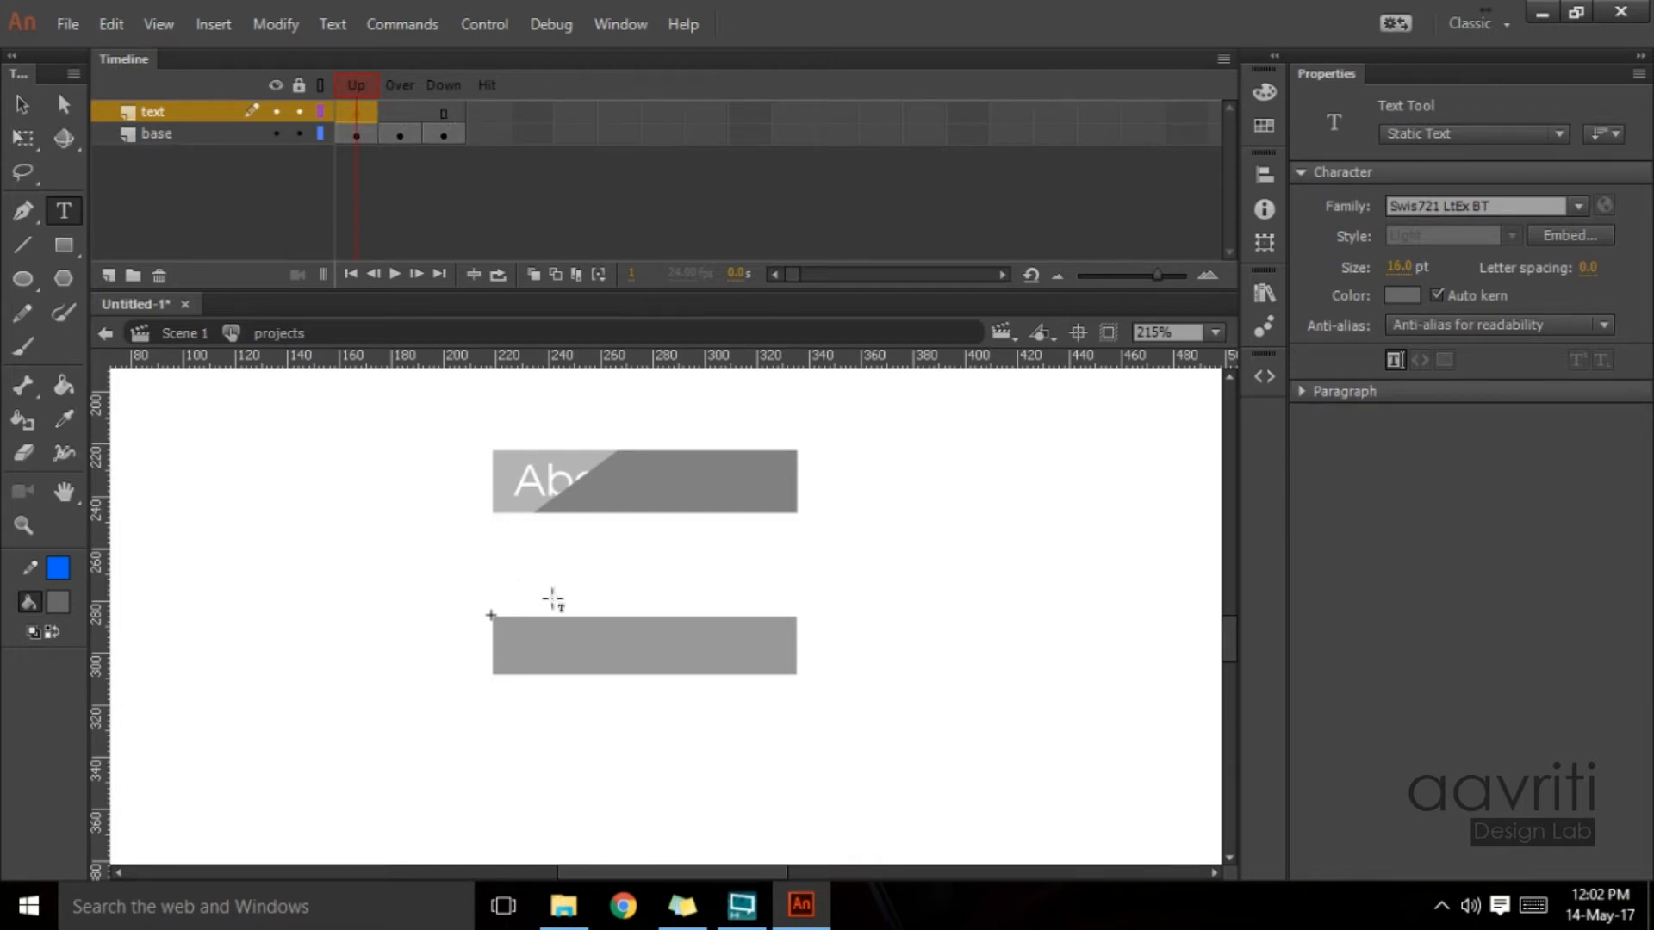
pyautogui.moveTo(504, 637); pyautogui.dragTo(779, 657)
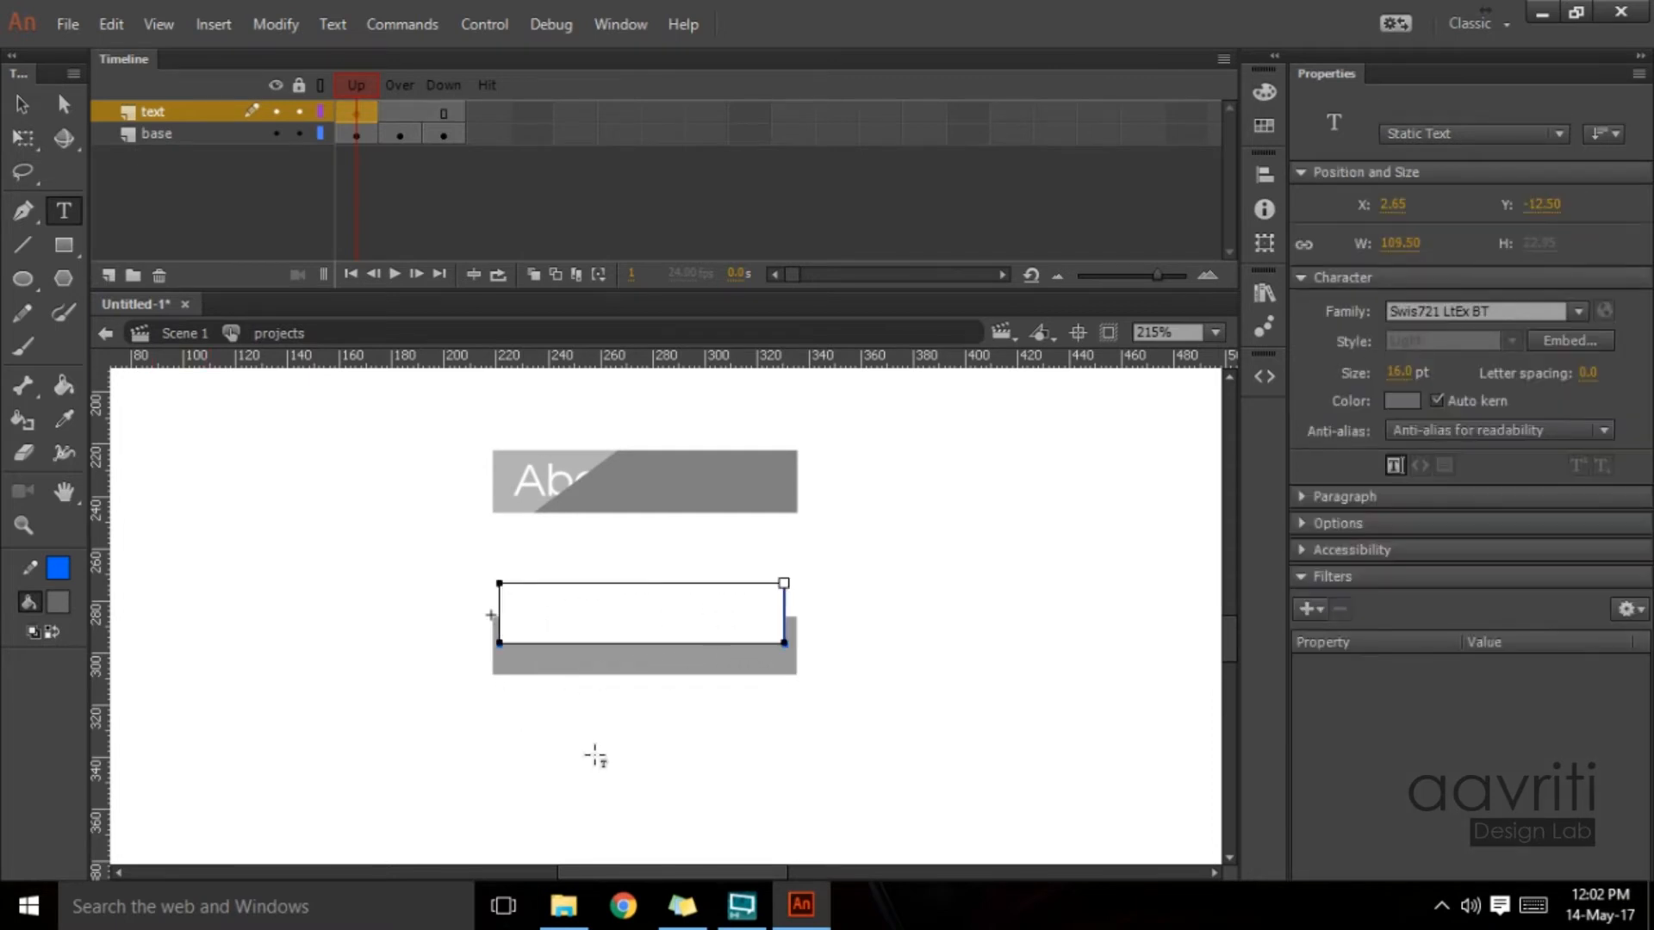
pyautogui.write('Projects')
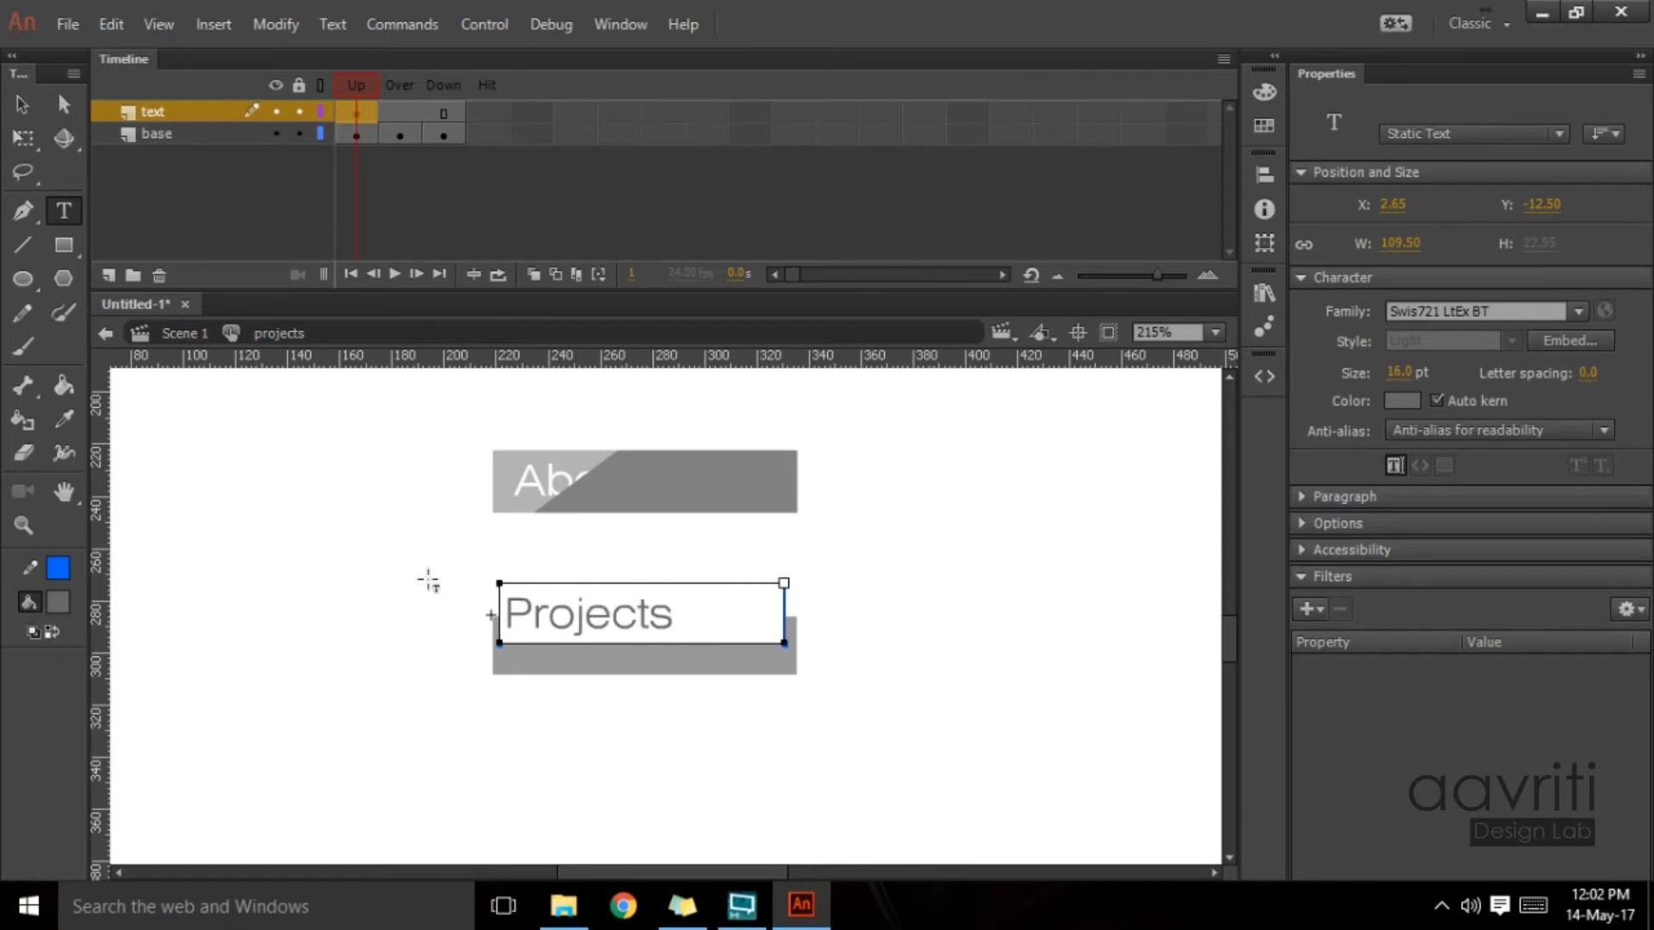
# Step: Move the Projects text onto the grey rectangle, at about X 5.3 and Y -0.65
pyautogui.click(21, 104)
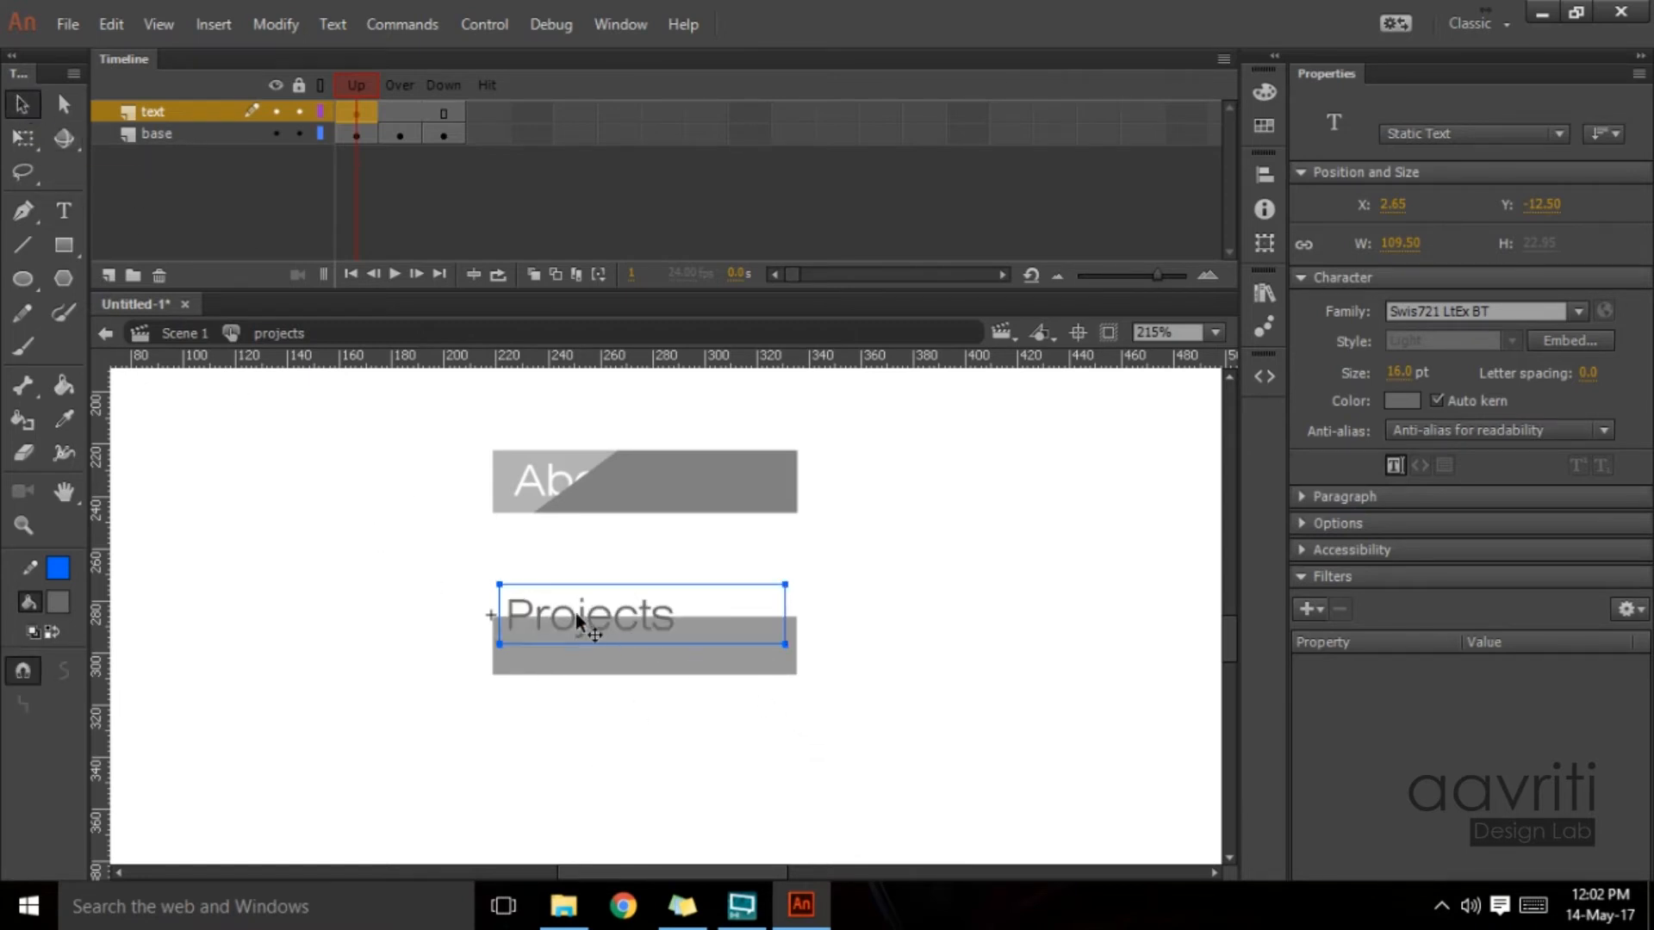
pyautogui.moveTo(579, 610); pyautogui.dragTo(591, 643)
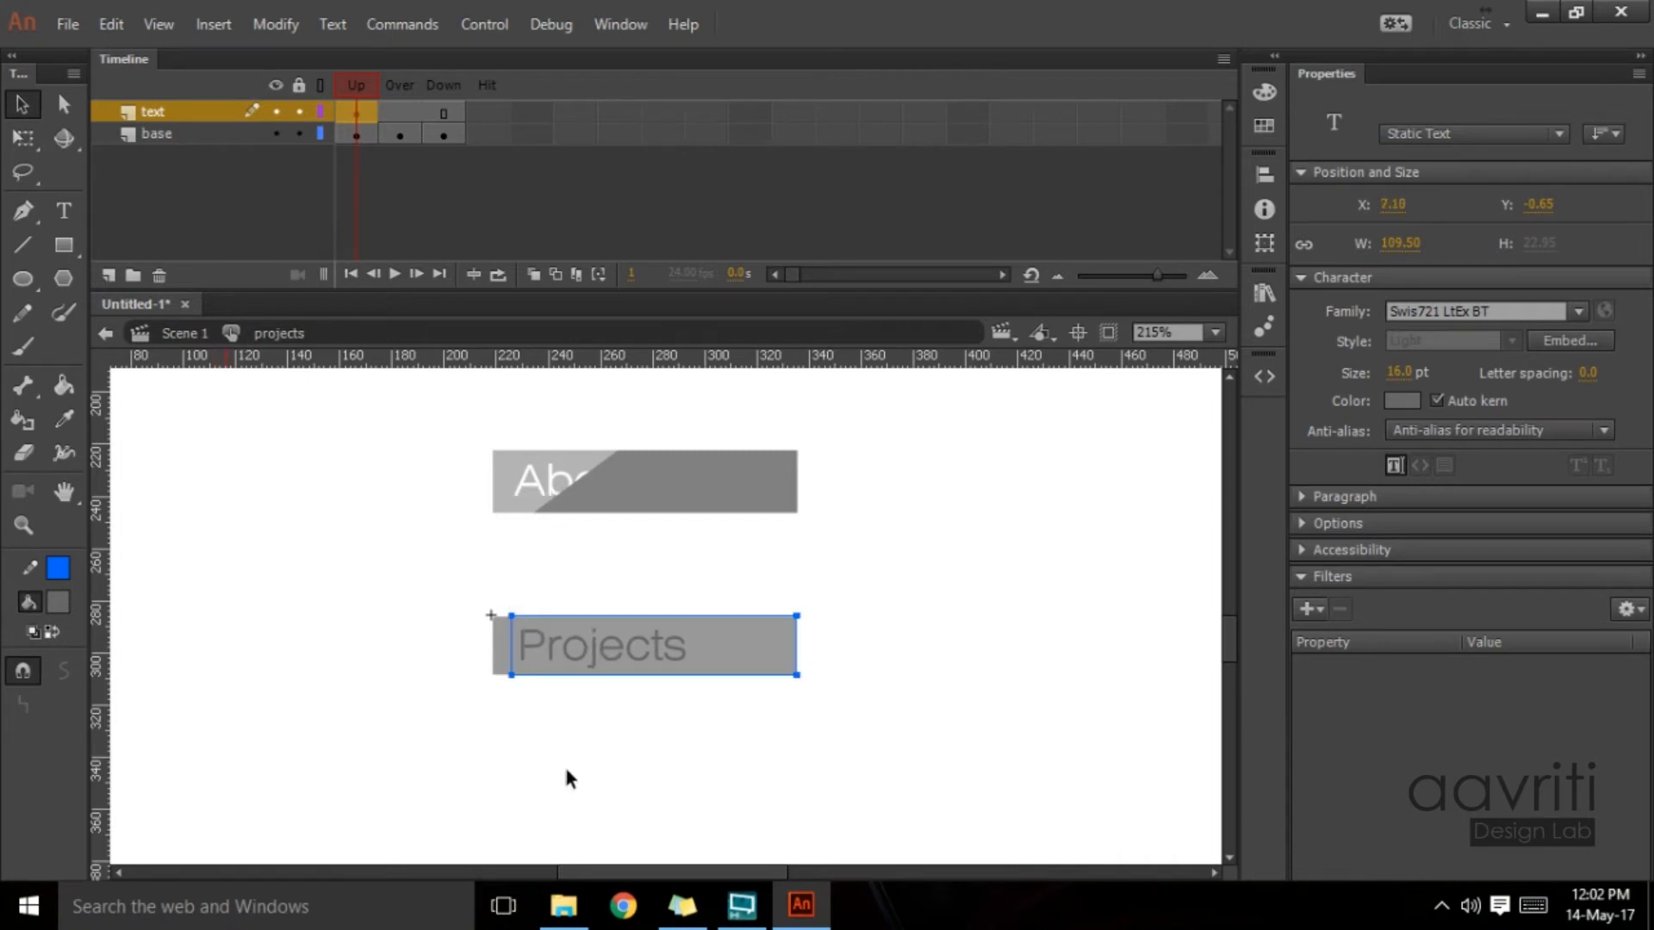
pyautogui.press('Left')
pyautogui.press('Left')
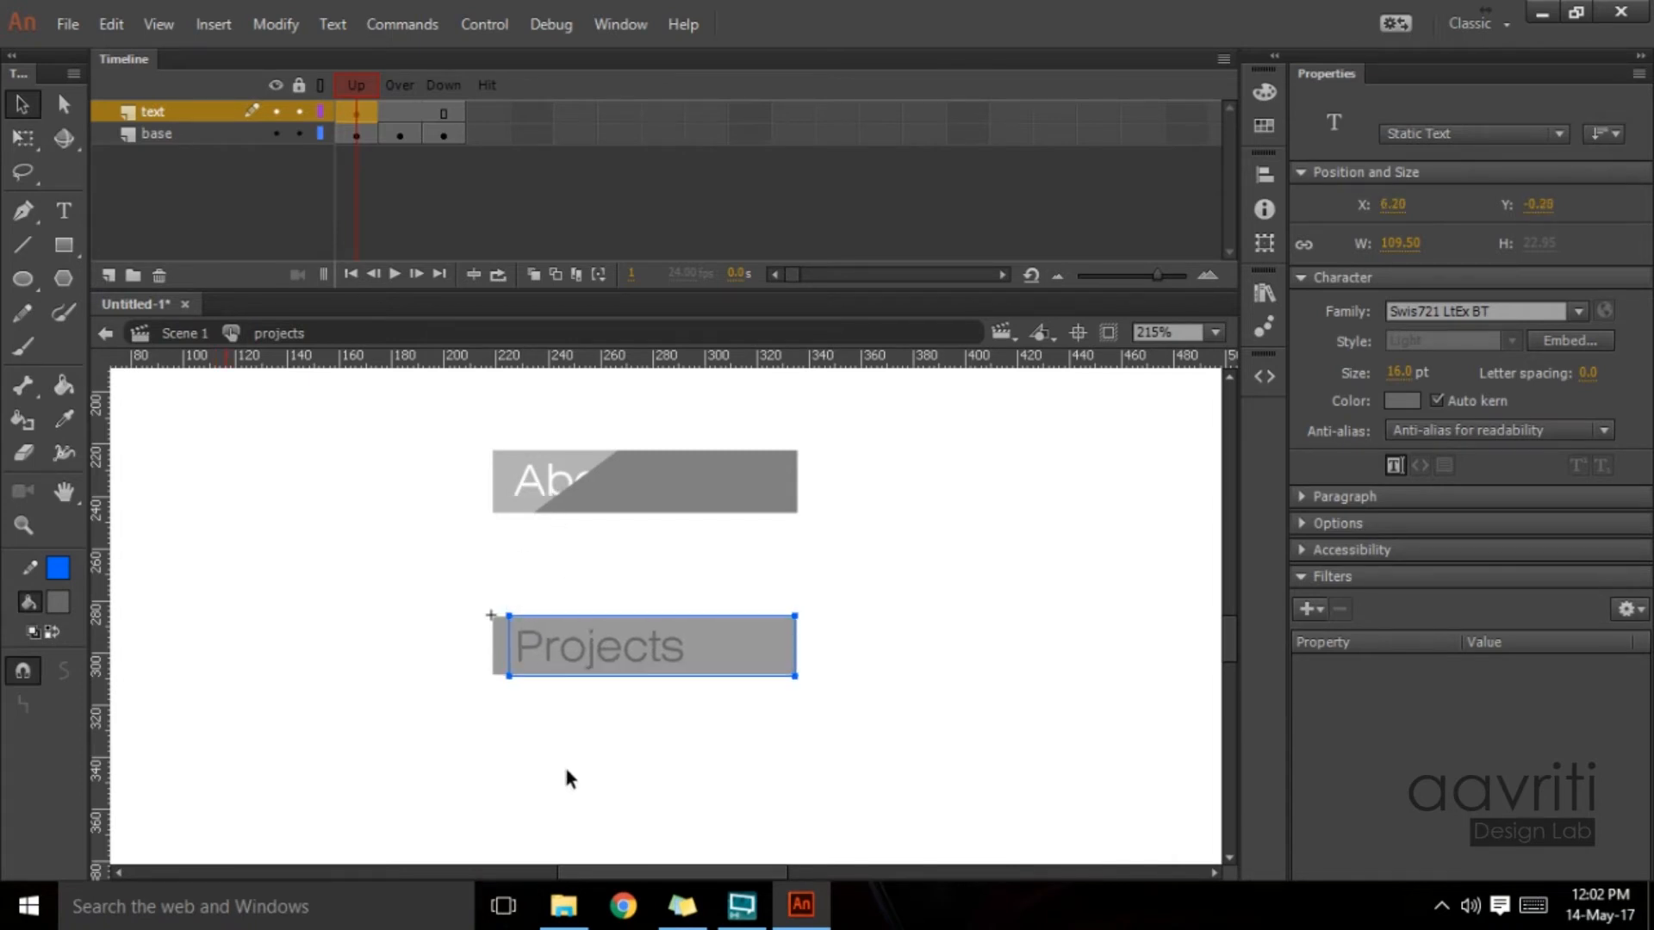
pyautogui.press('Left')
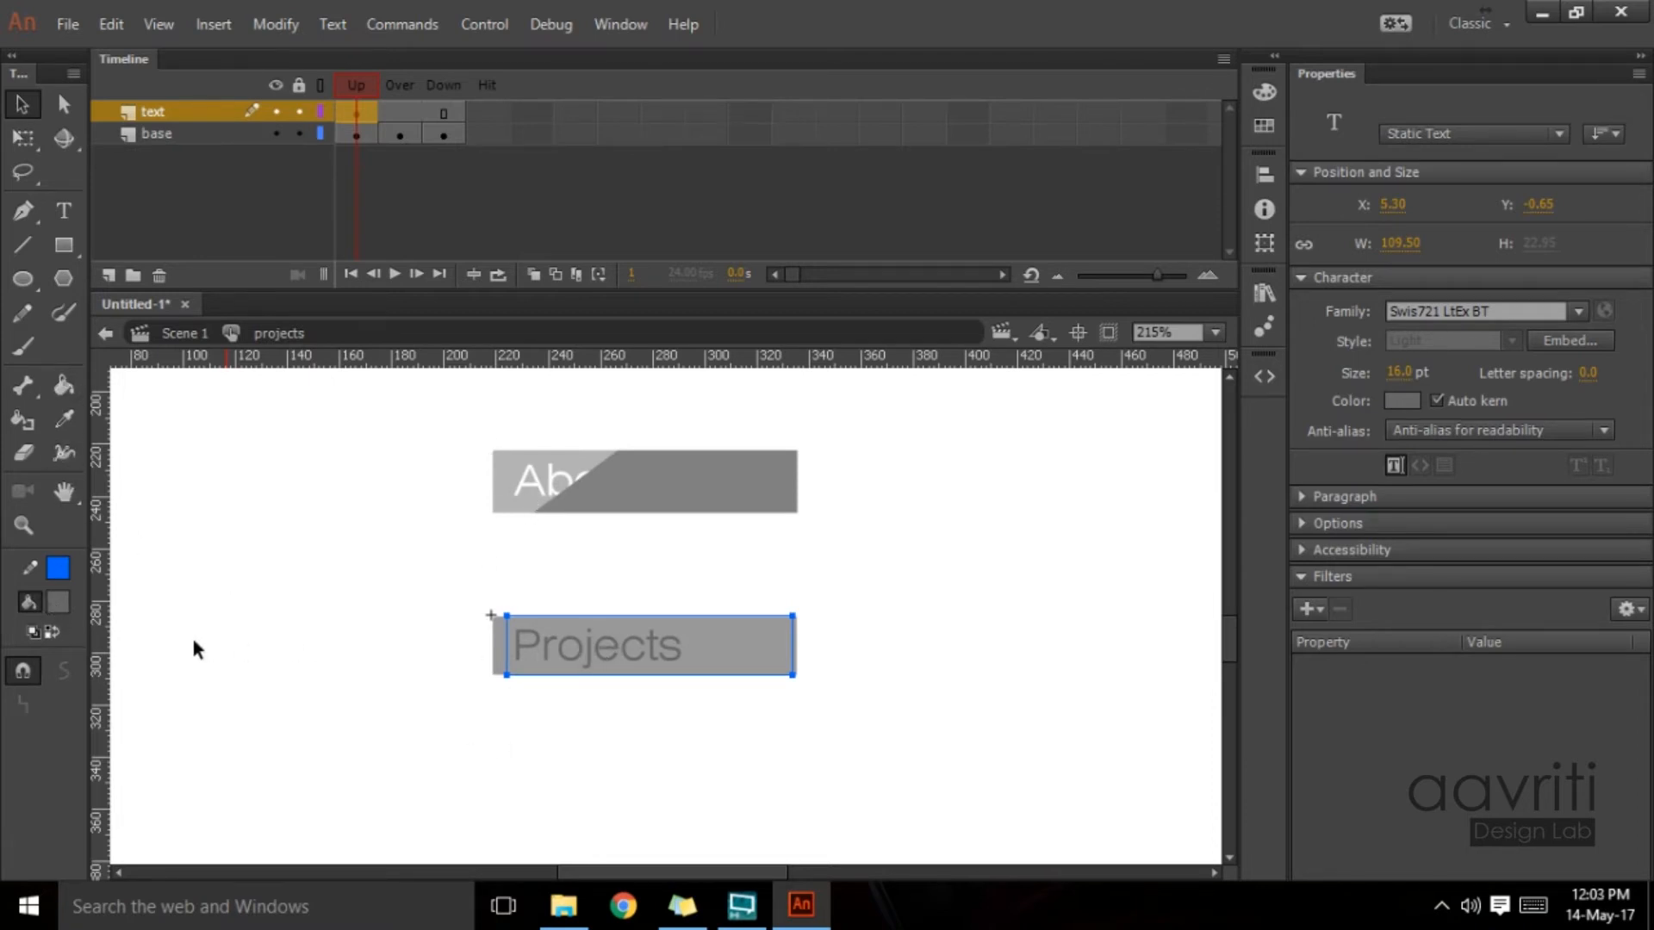
# Step: Change the Projects text colour to white and deselect it
pyautogui.click(57, 607)
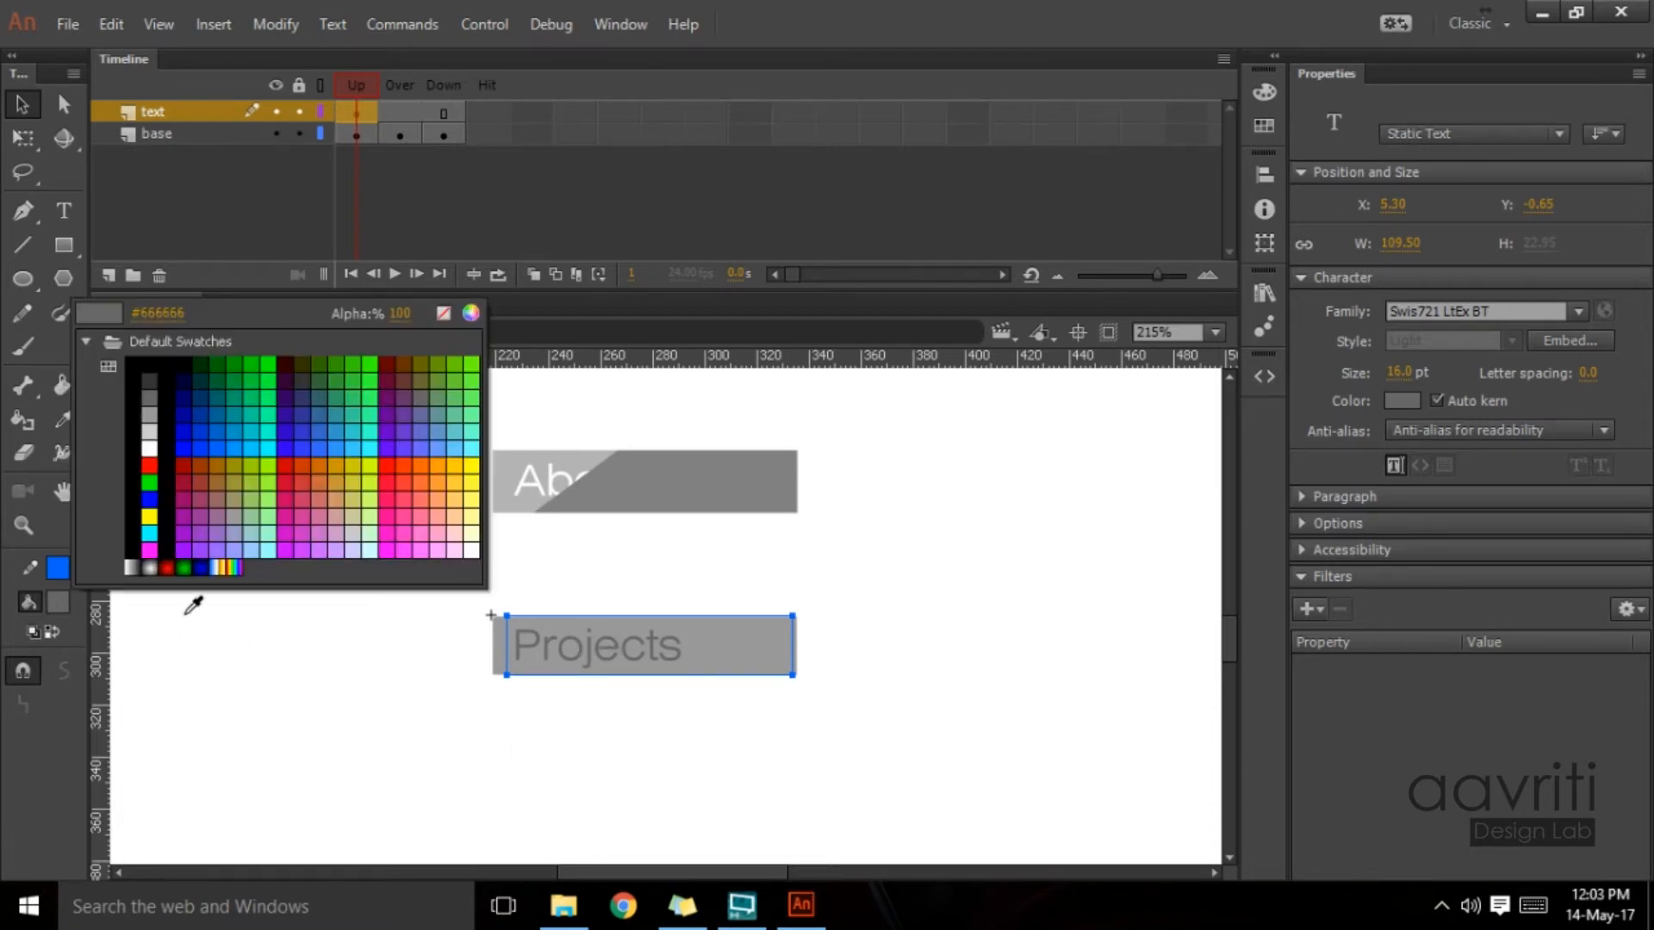
pyautogui.click(156, 460)
pyautogui.click(398, 670)
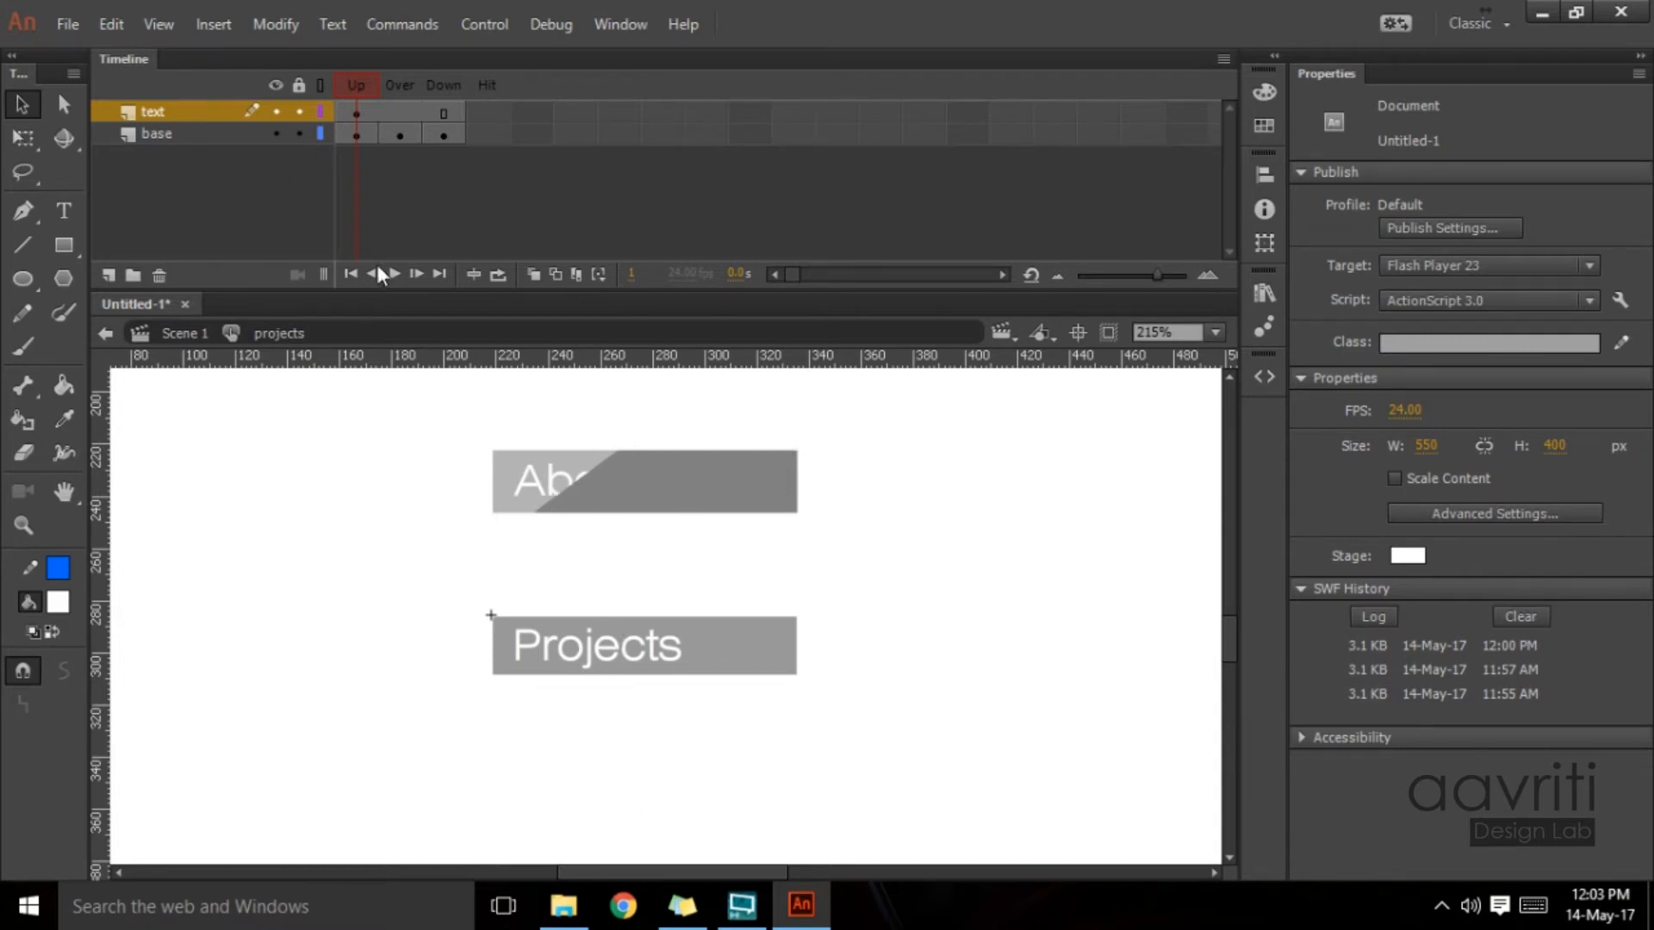
# Step: Copy the grey rectangle in the Up frame of the base layer
pyautogui.click(365, 140)
pyautogui.click(758, 687)
pyautogui.click(718, 653)
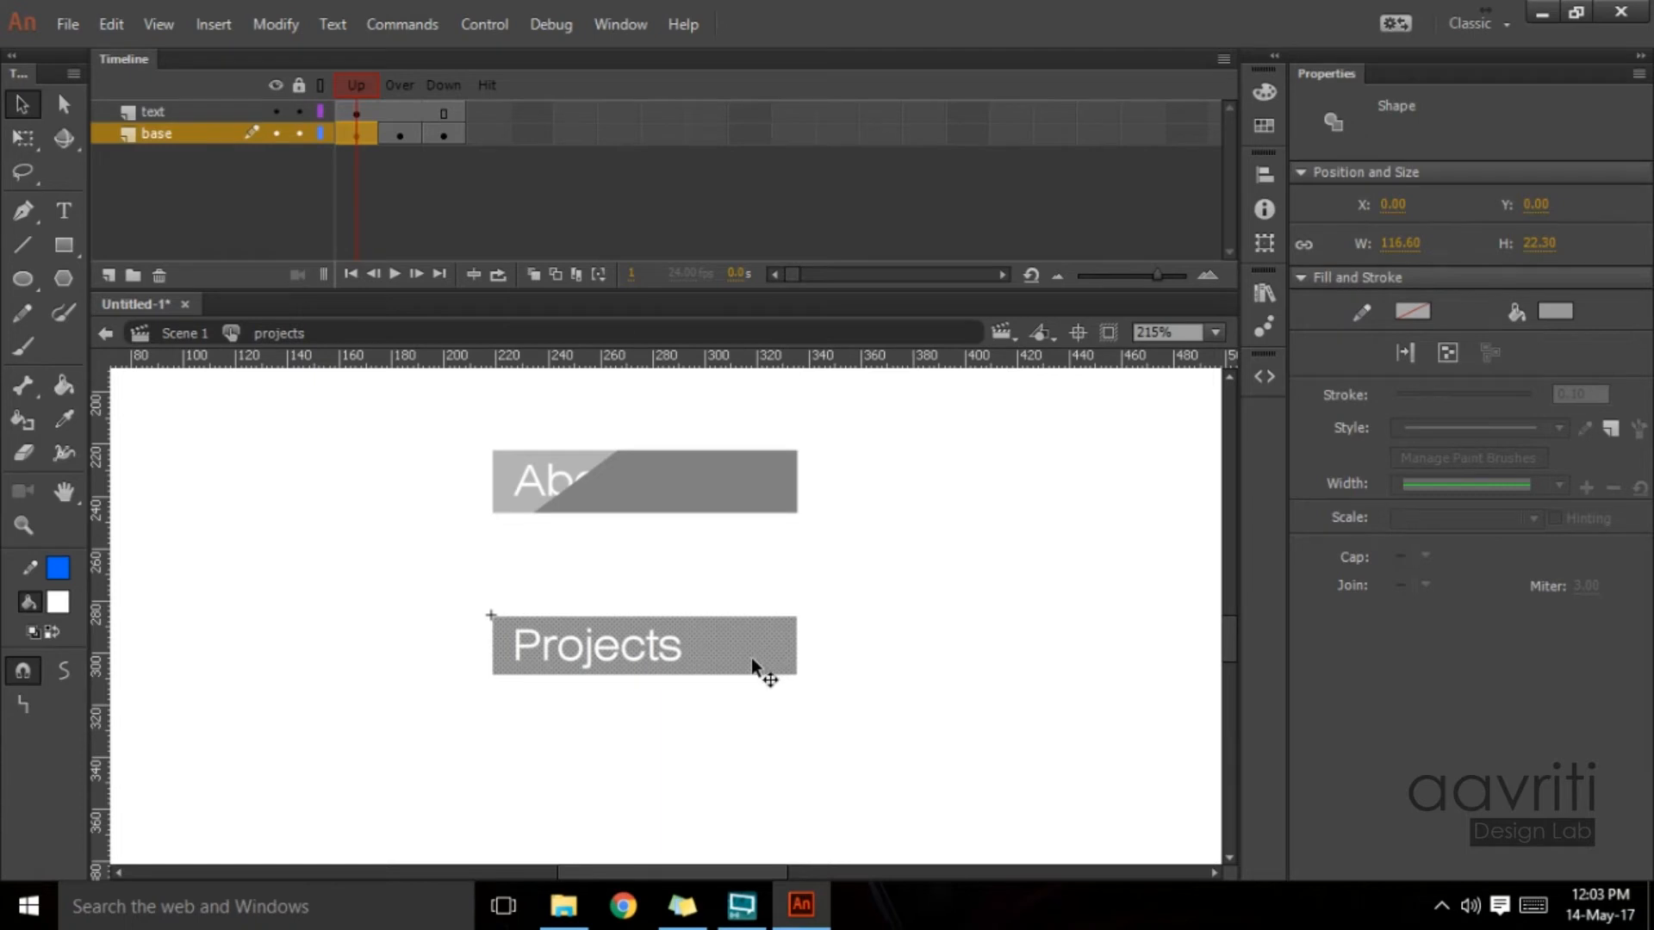
# Step: Add a layer named animation above the text layer
pyautogui.click(185, 114)
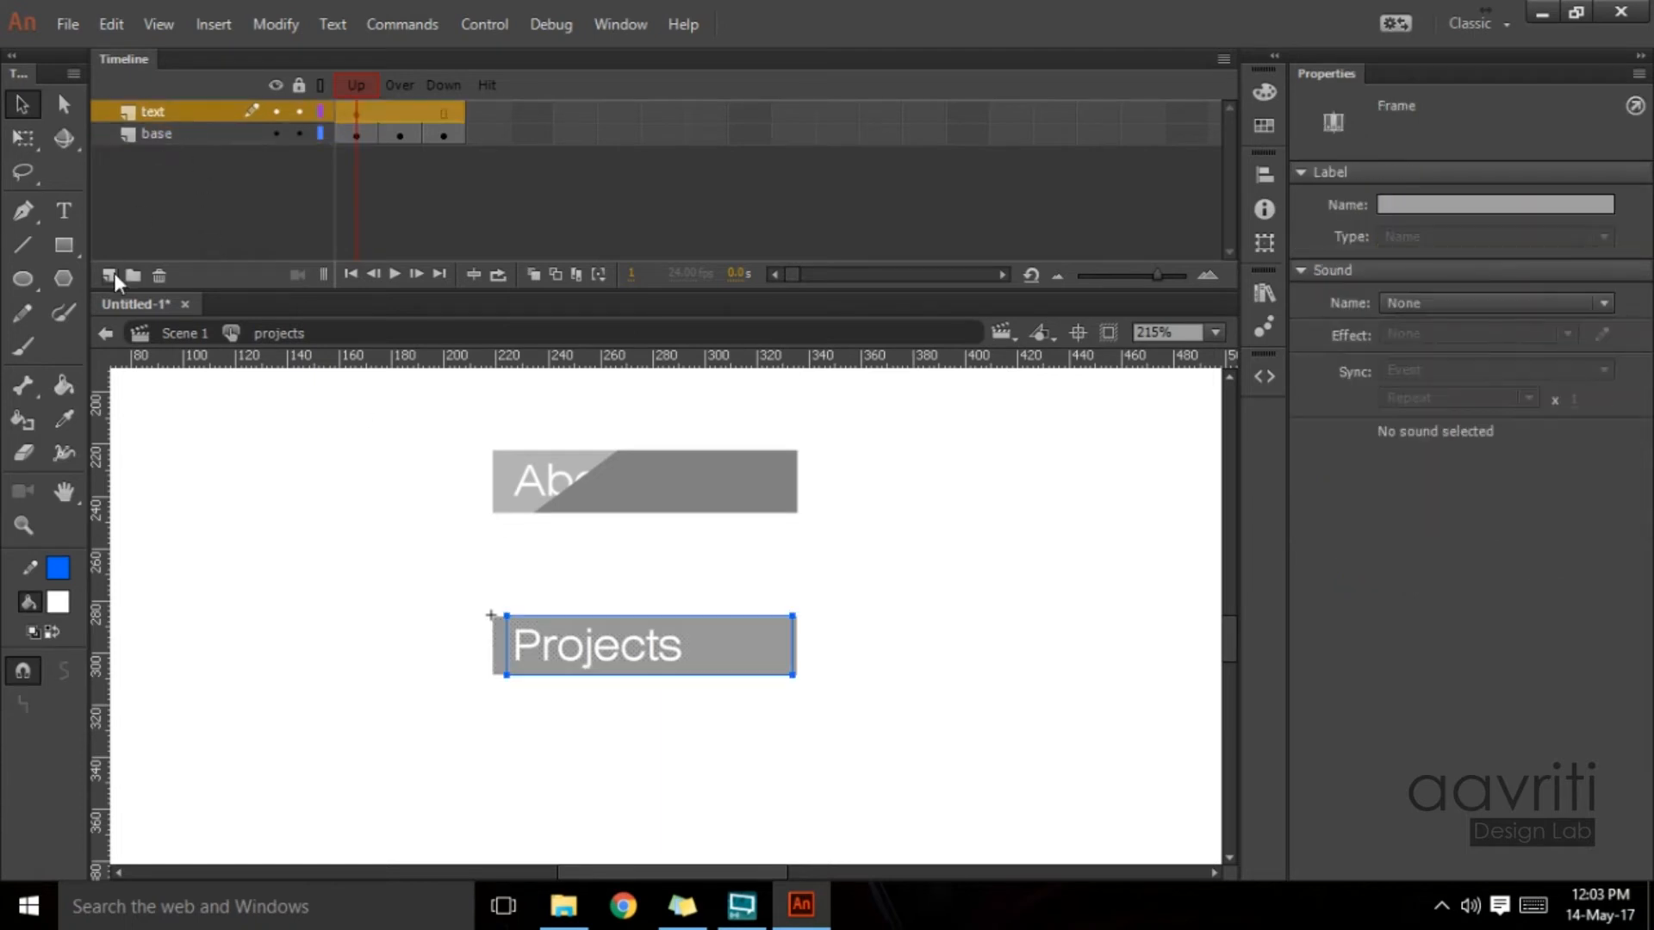
pyautogui.click(113, 272)
pyautogui.doubleClick(164, 110)
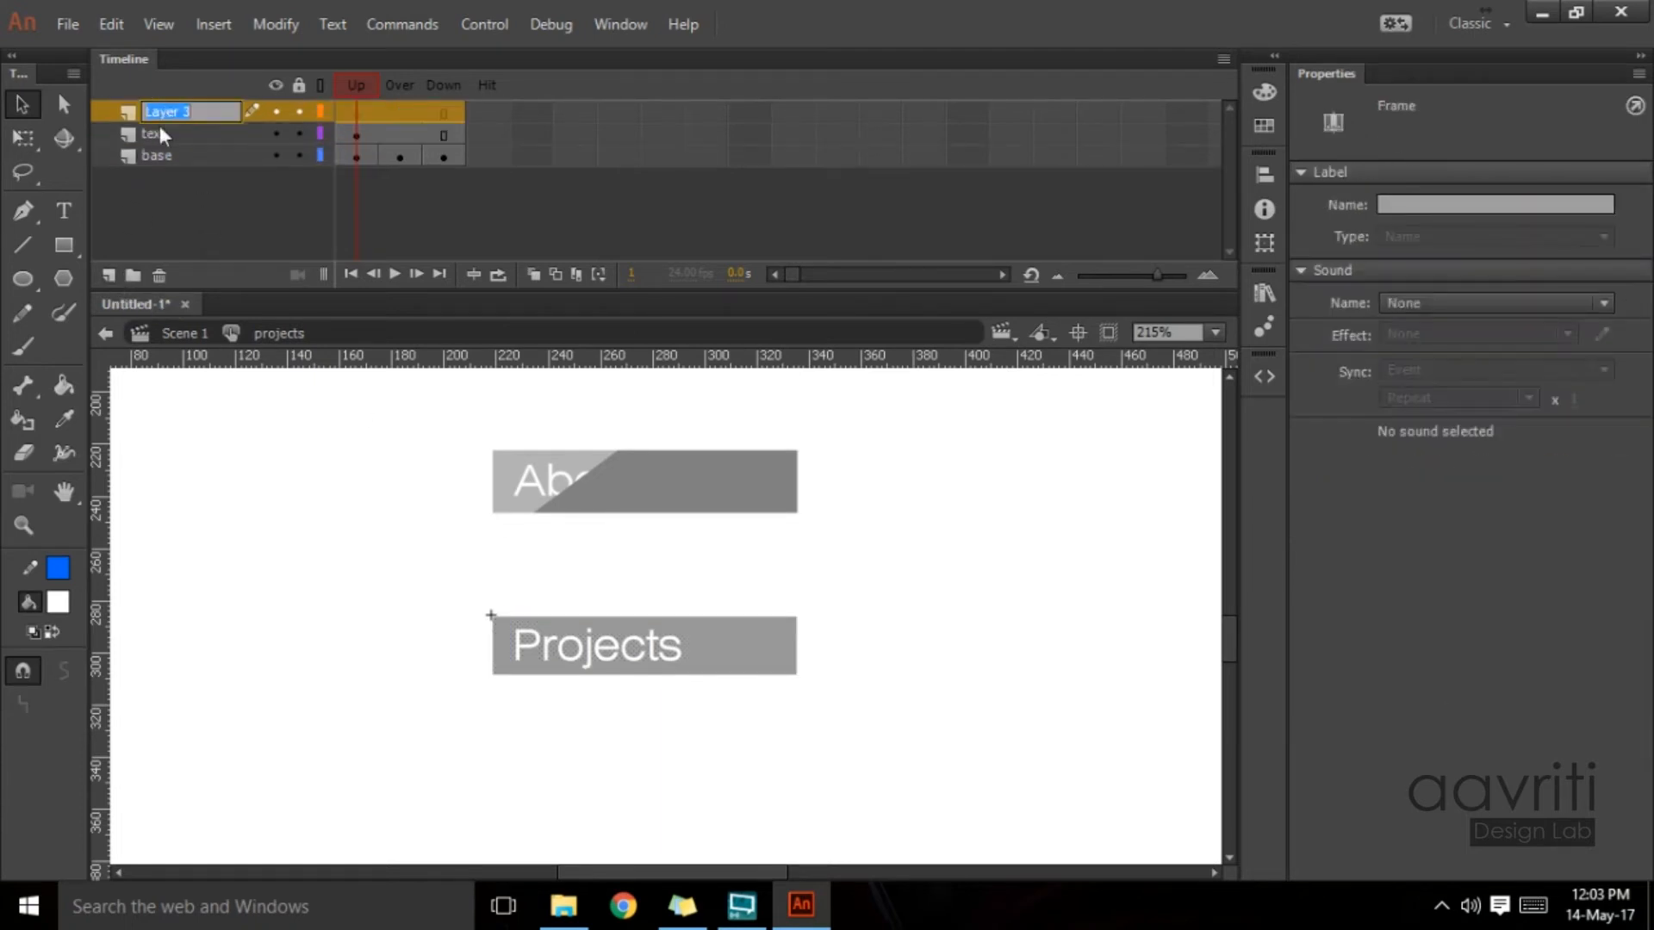
pyautogui.write('animation')
pyautogui.press('Return')
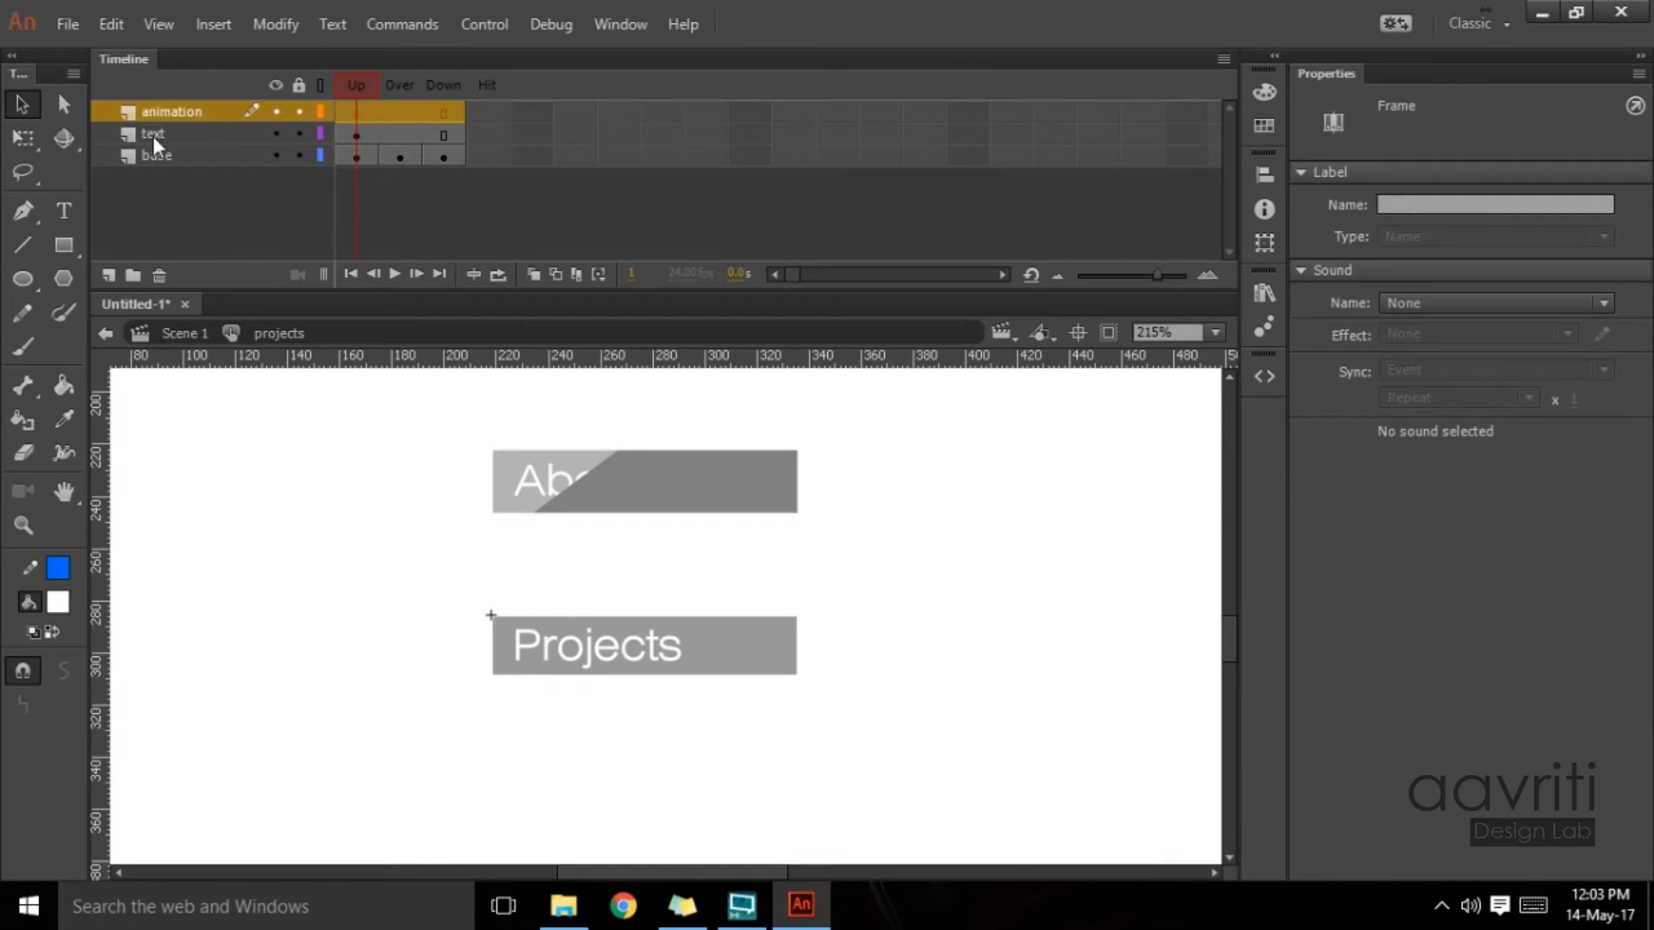
# Step: Insert a blank keyframe in the Over state of the animation layer
pyautogui.click(364, 116)
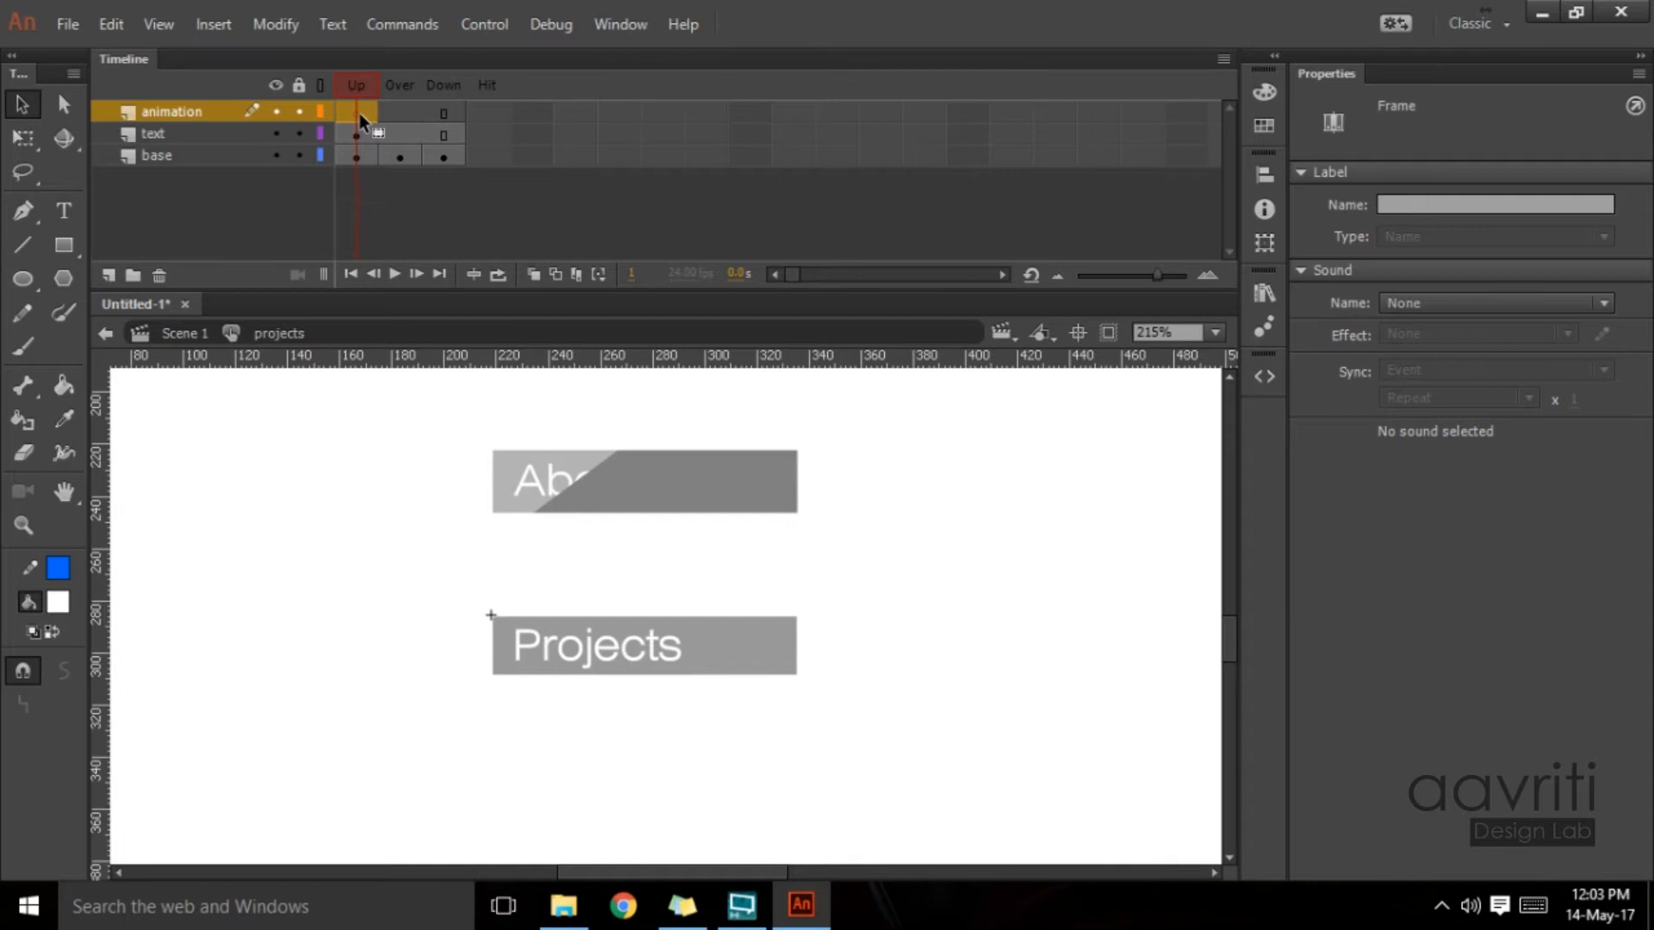
pyautogui.press('.')
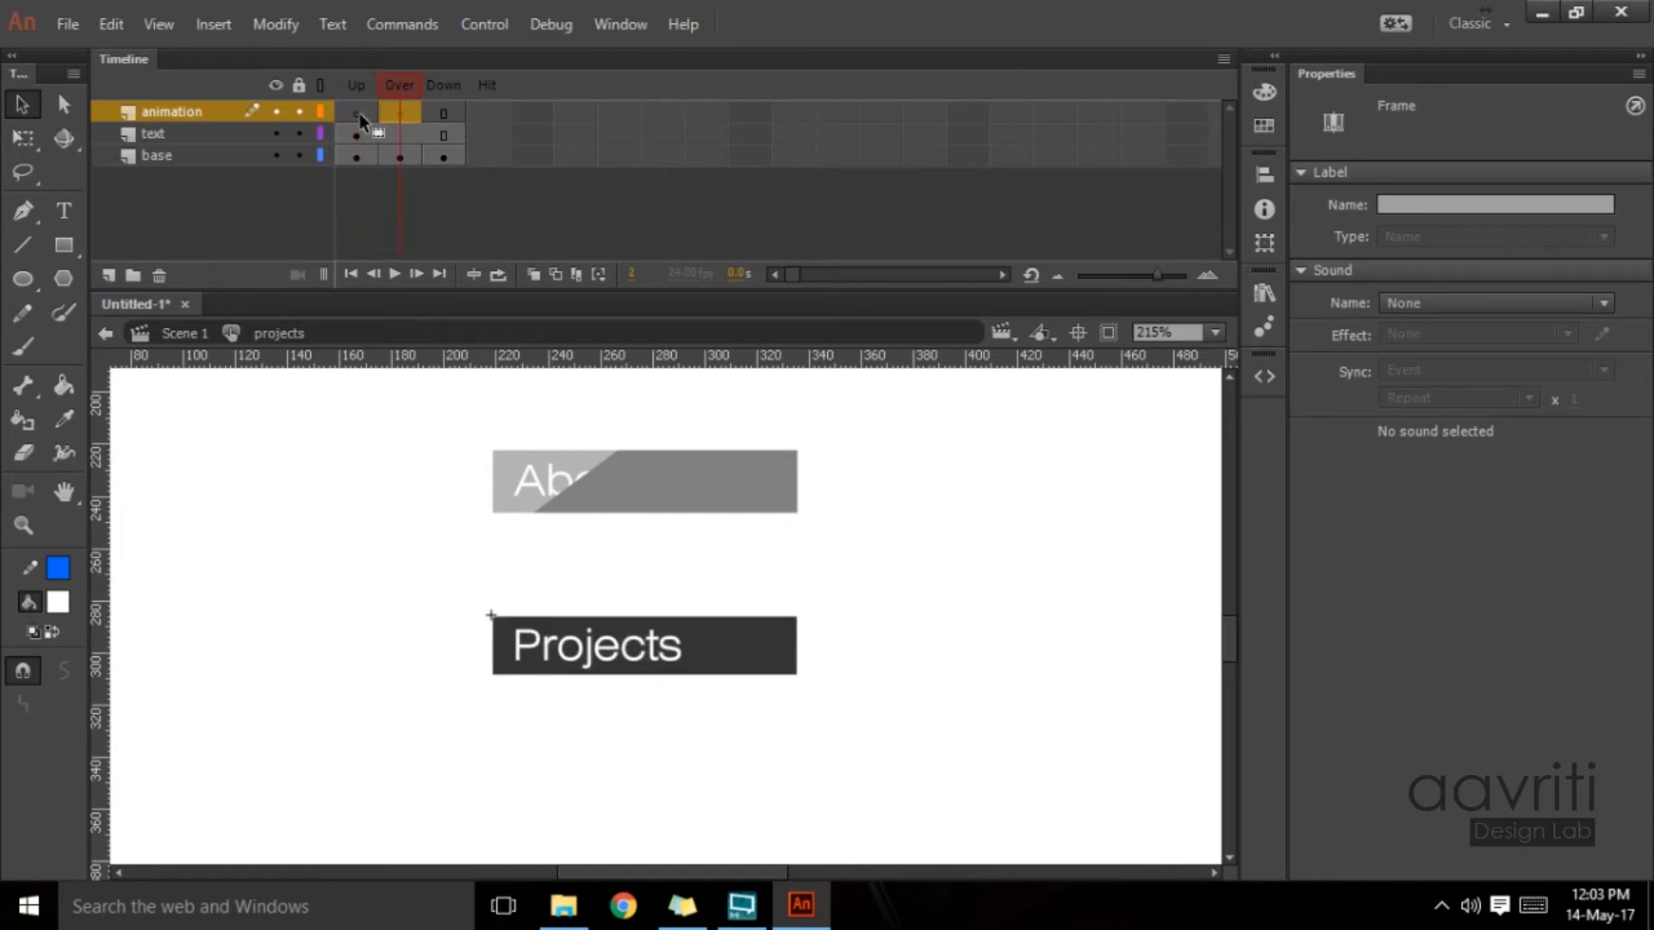
pyautogui.click(359, 112)
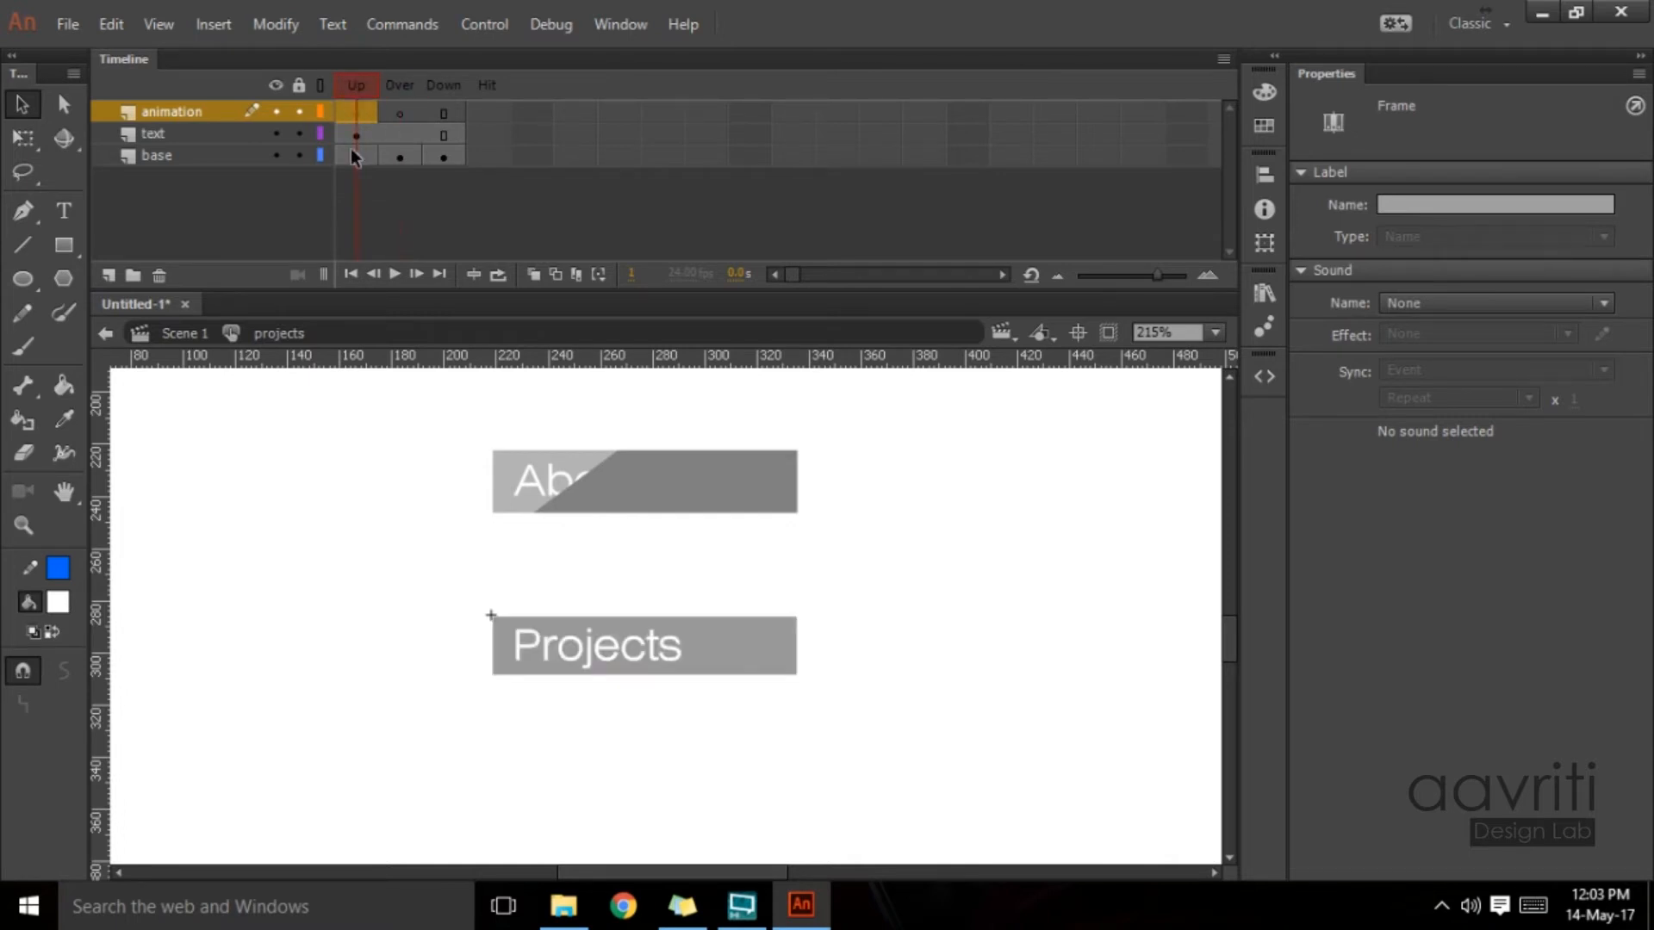
pyautogui.click(447, 114)
pyautogui.click(401, 112)
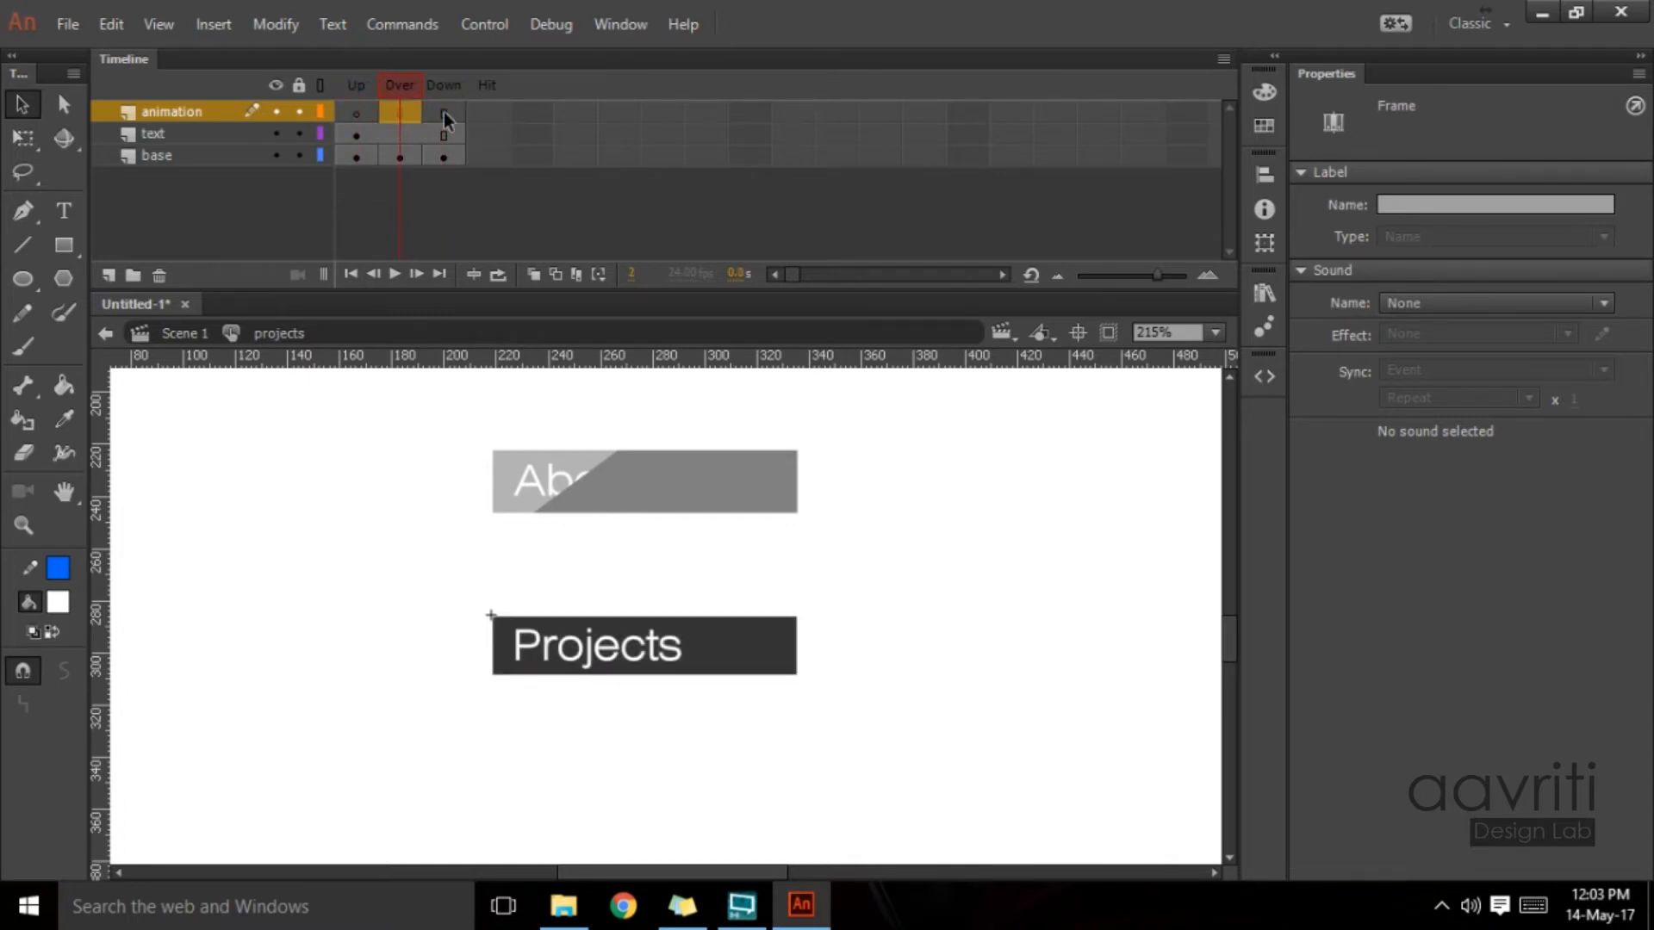
pyautogui.click(356, 136)
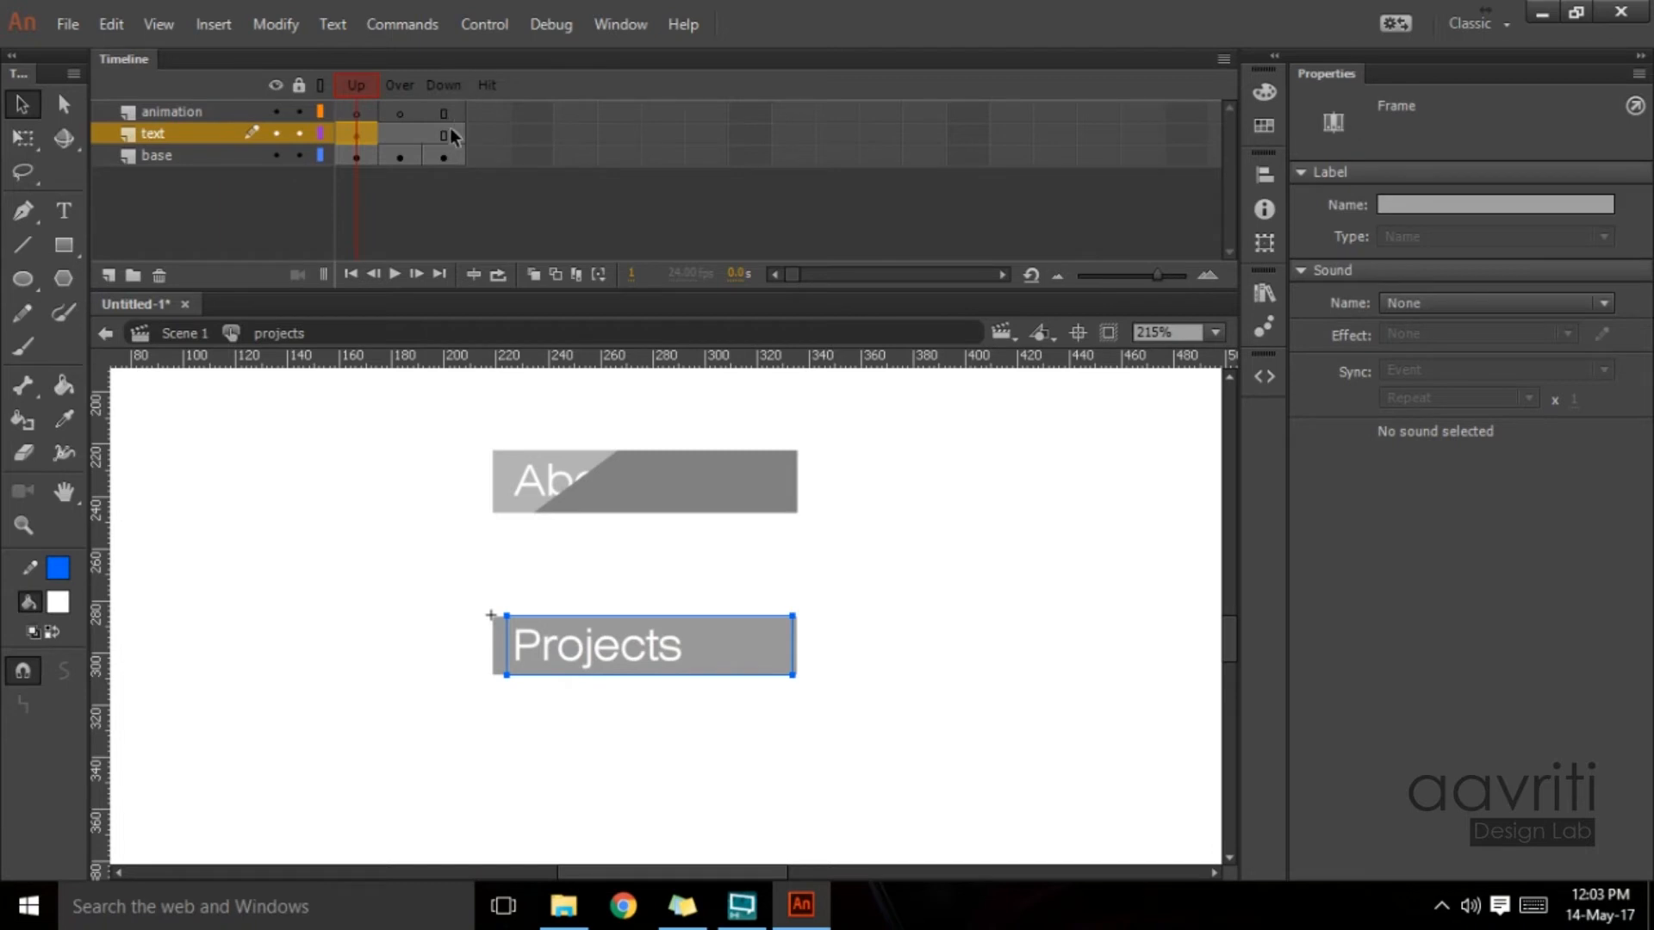
pyautogui.click(417, 112)
pyautogui.click(356, 114)
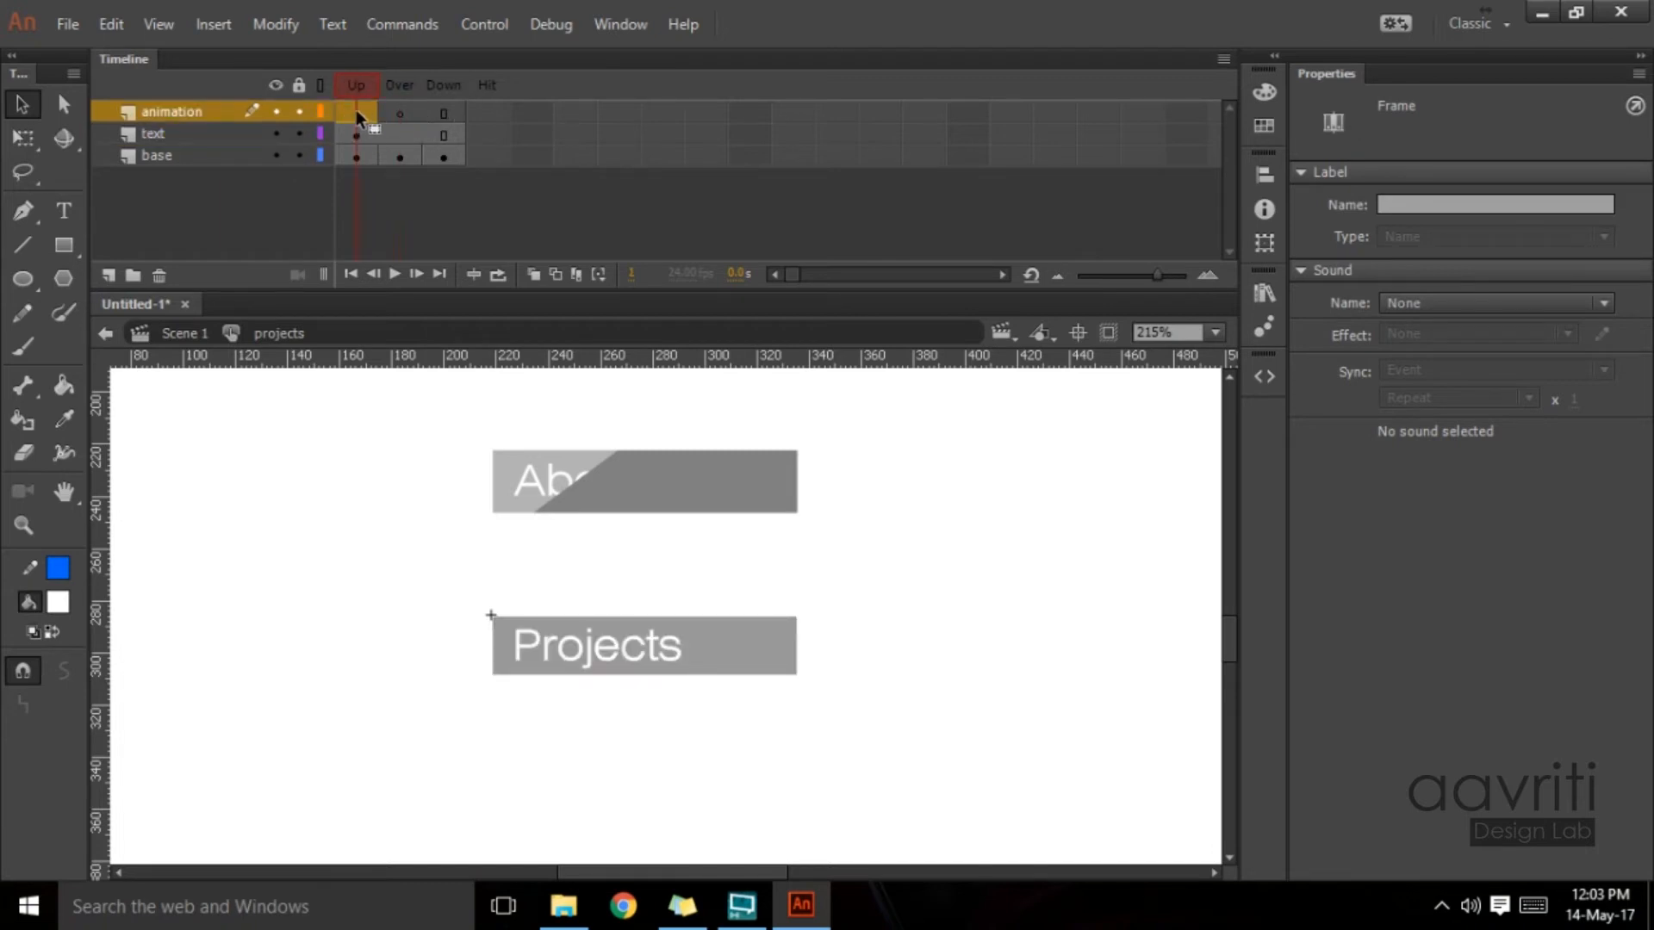
pyautogui.click(401, 112)
pyautogui.click(443, 113)
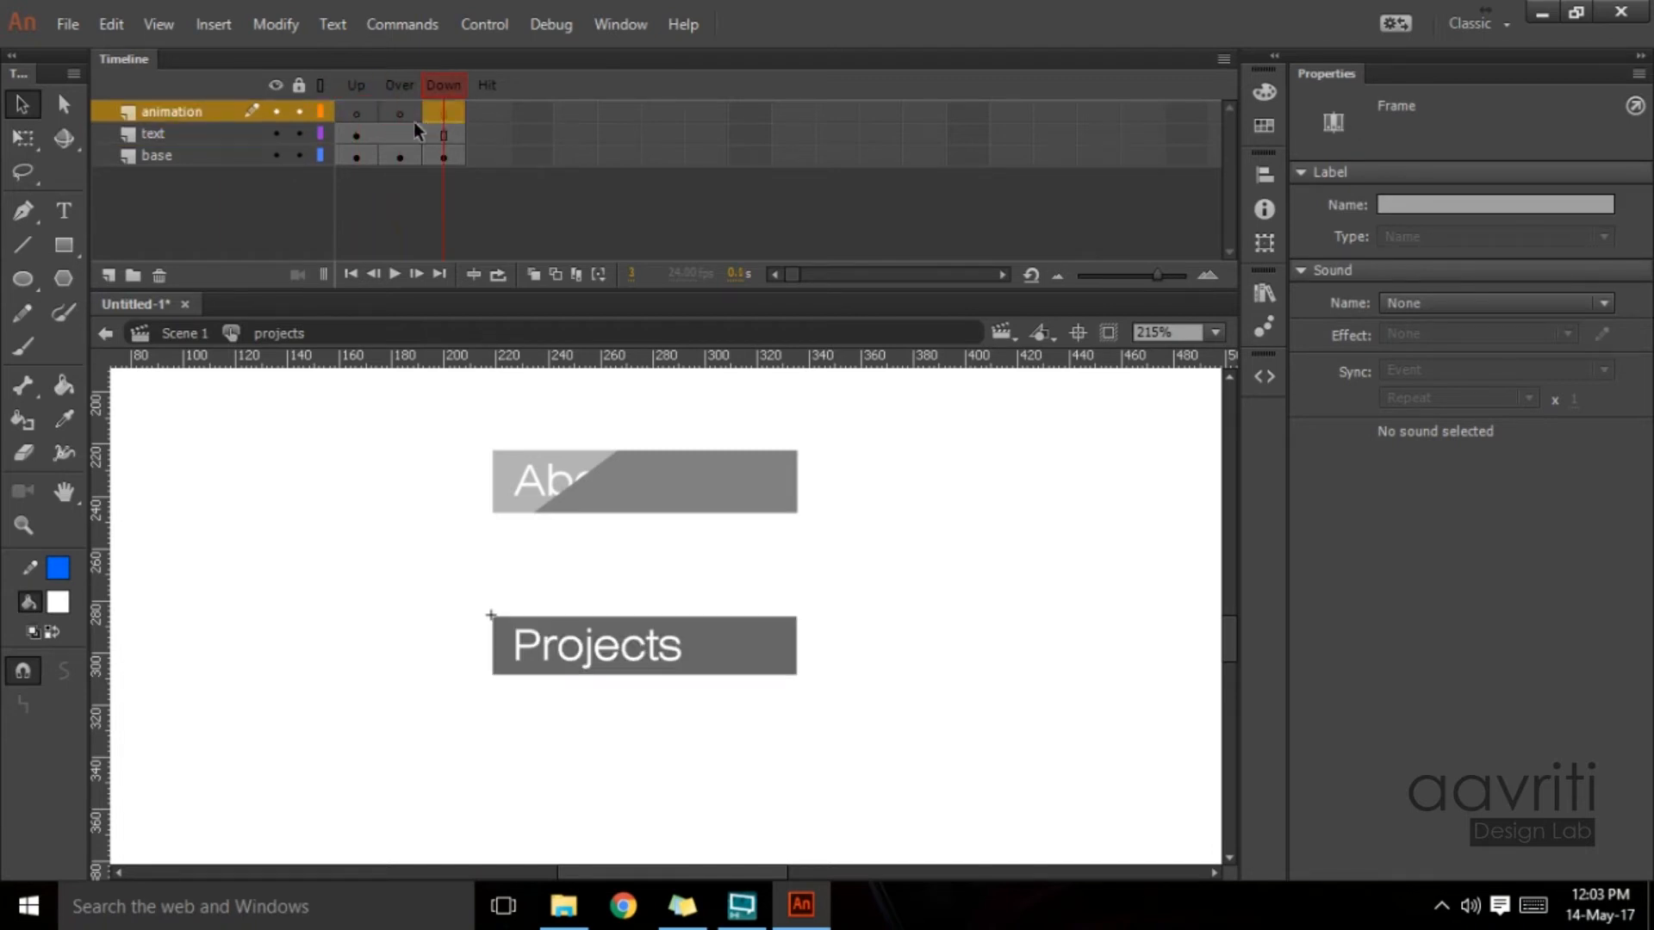
# Step: Paste the copied grey rectangle in place in the Up frame of the animation layer
pyautogui.click(356, 114)
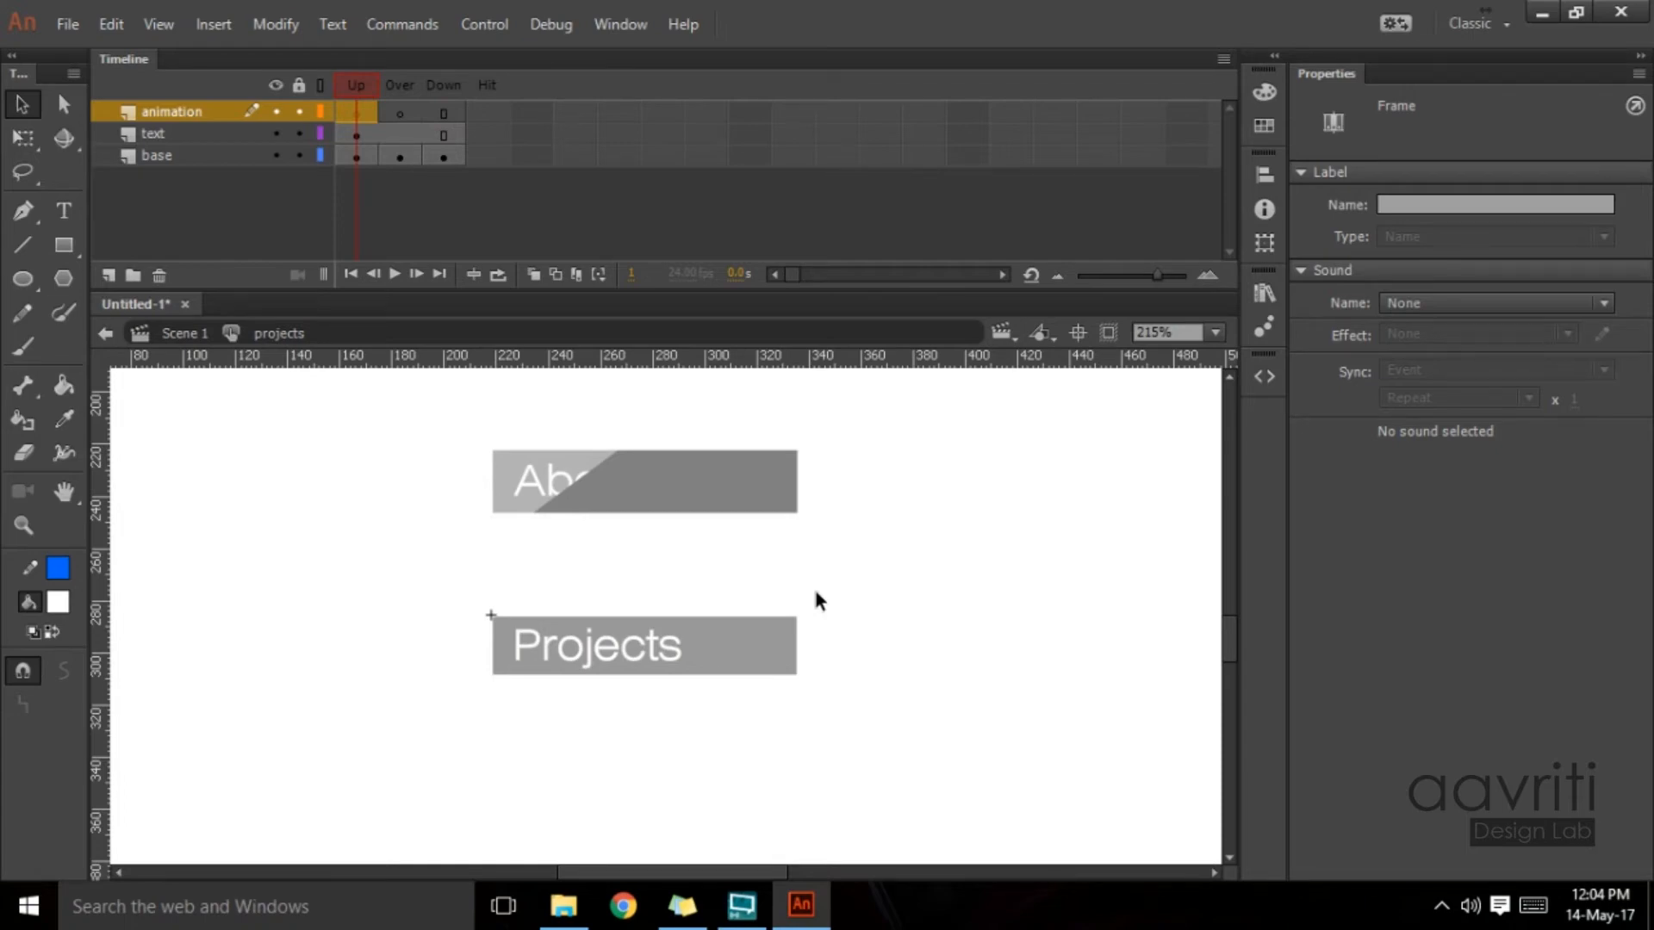
pyautogui.hotkey('ctrl', 'shift', 'v')
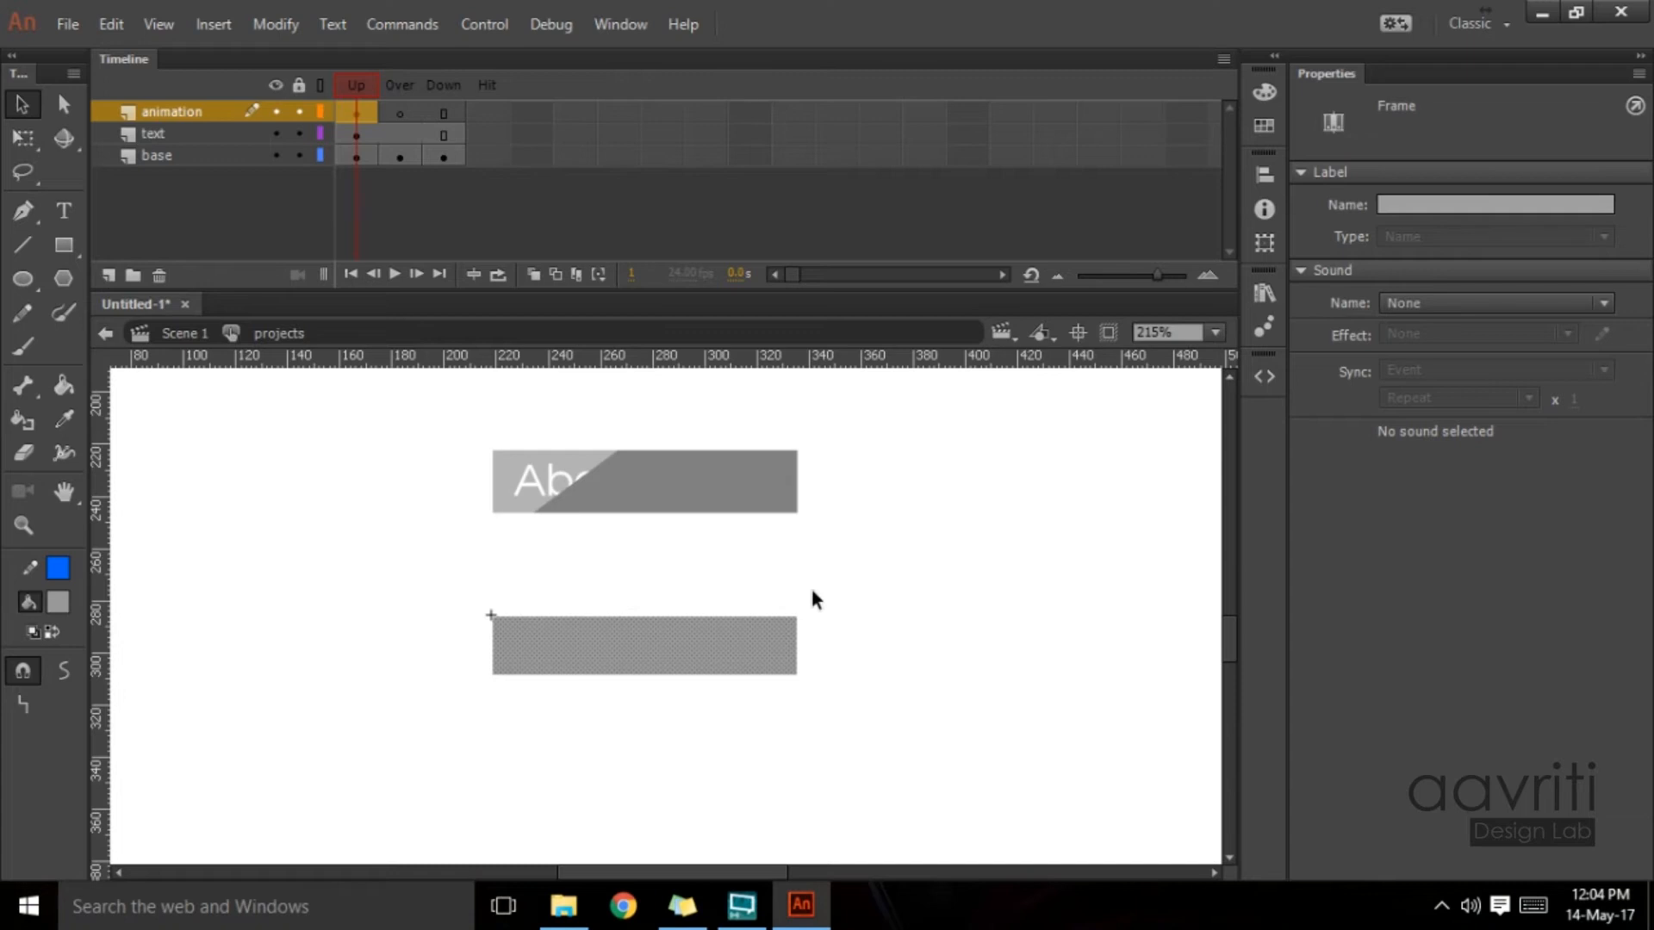
pyautogui.click(544, 657)
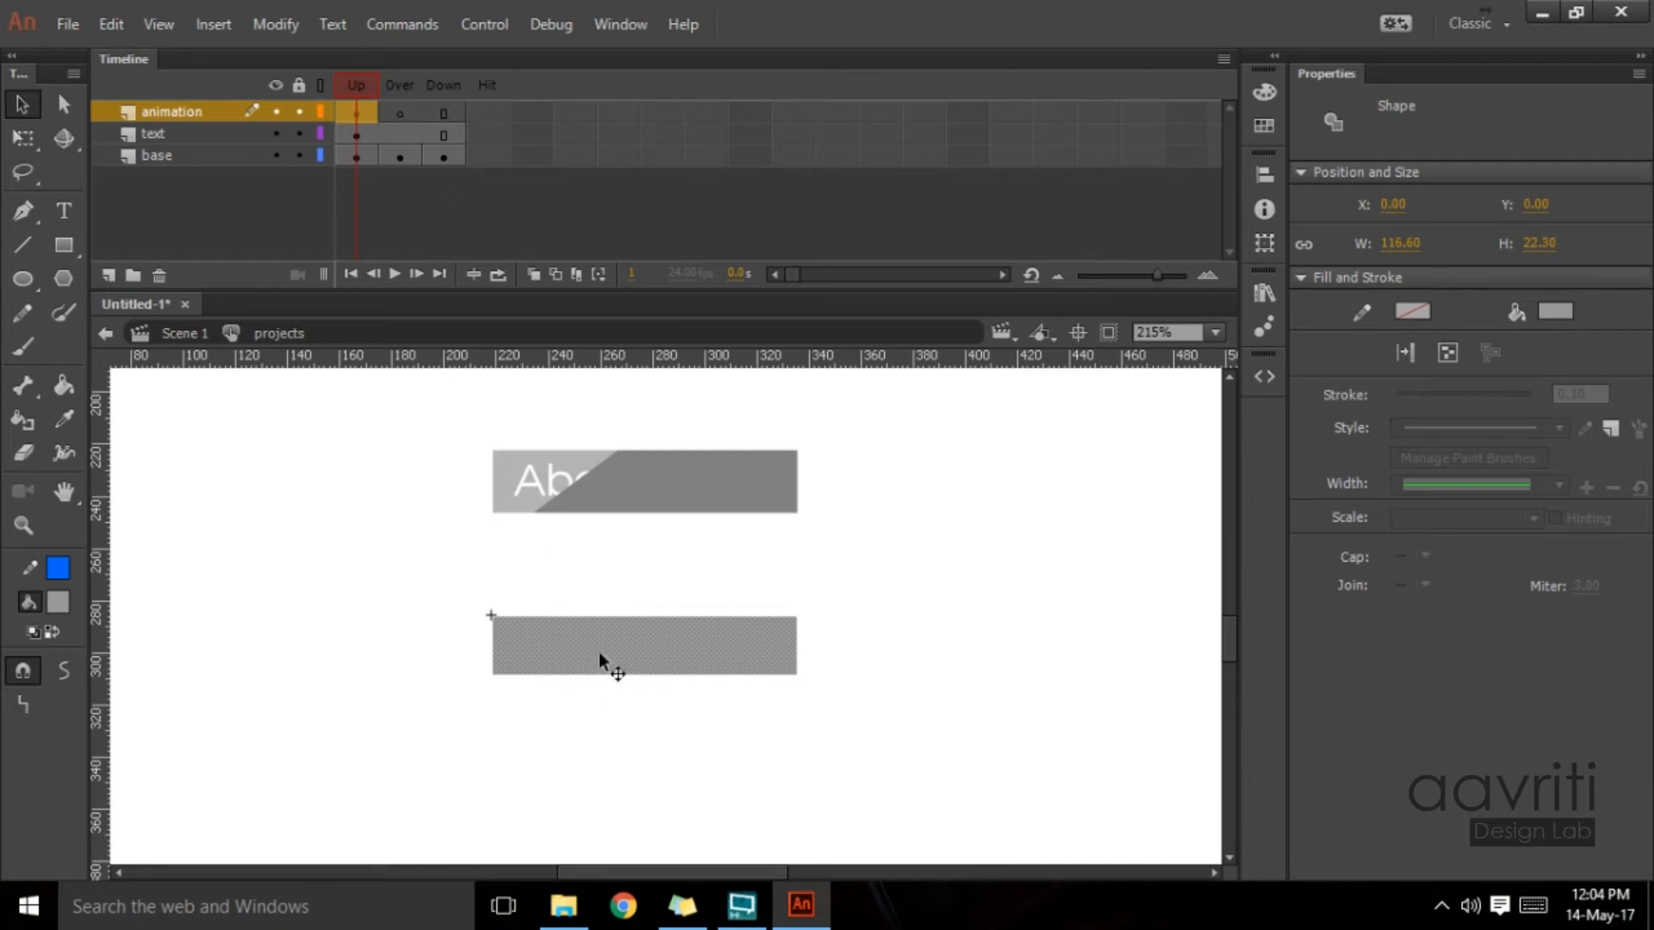
# Step: Insert a blank keyframe in the Down state of the animation layer
pyautogui.click(400, 126)
pyautogui.click(401, 111)
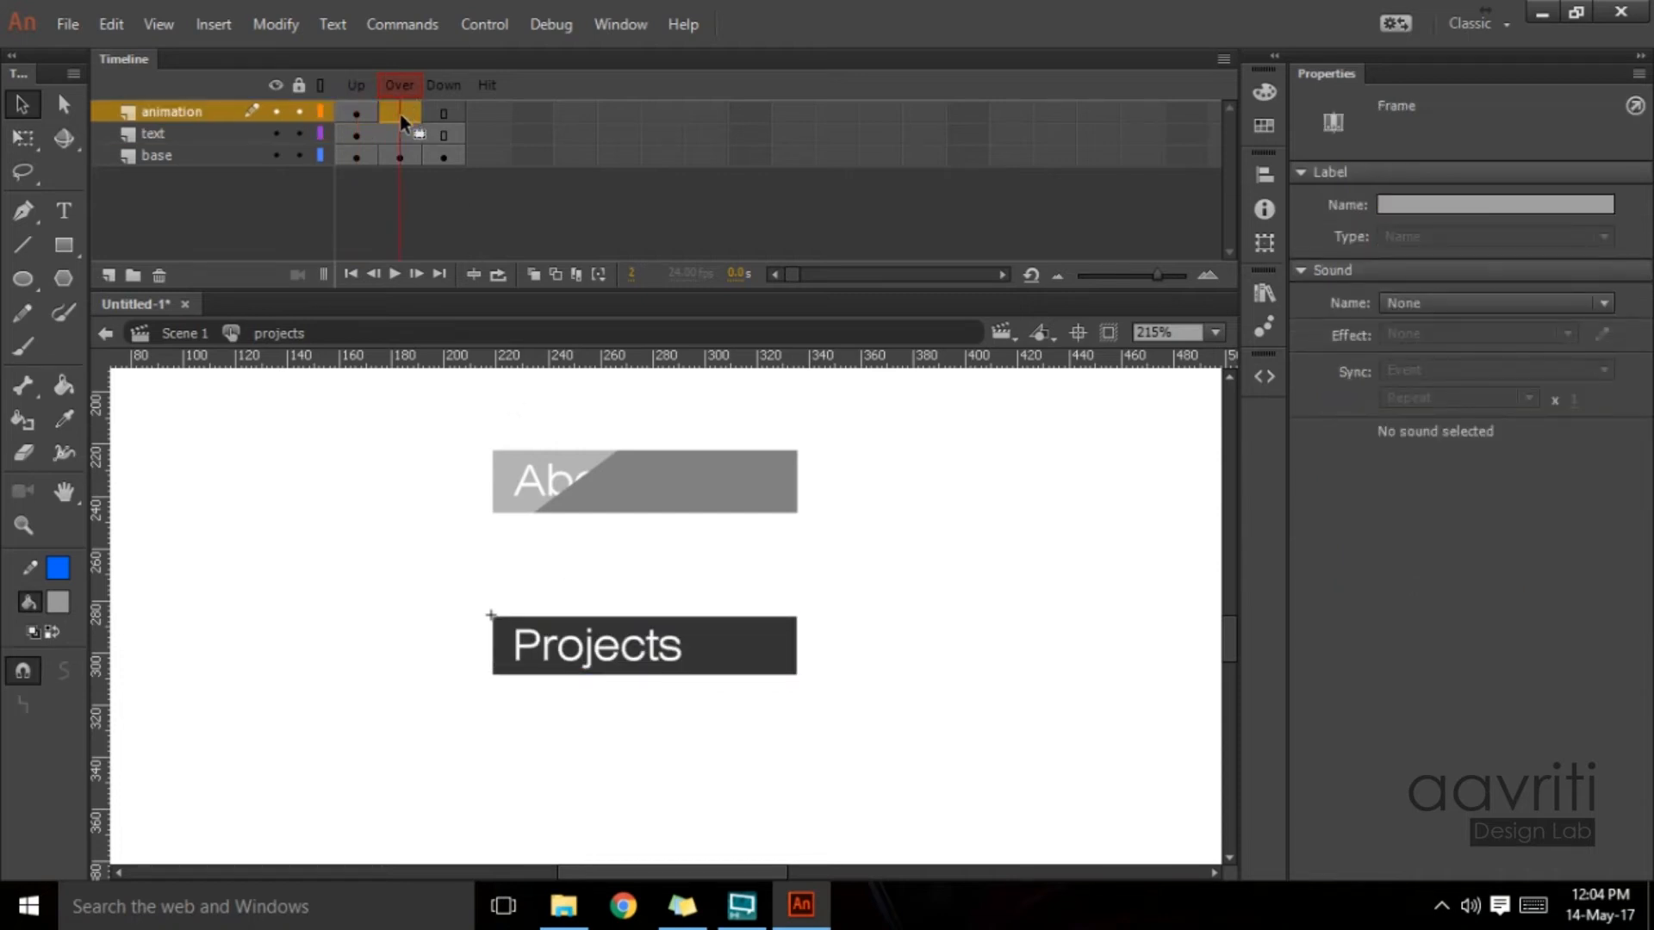
pyautogui.press('.')
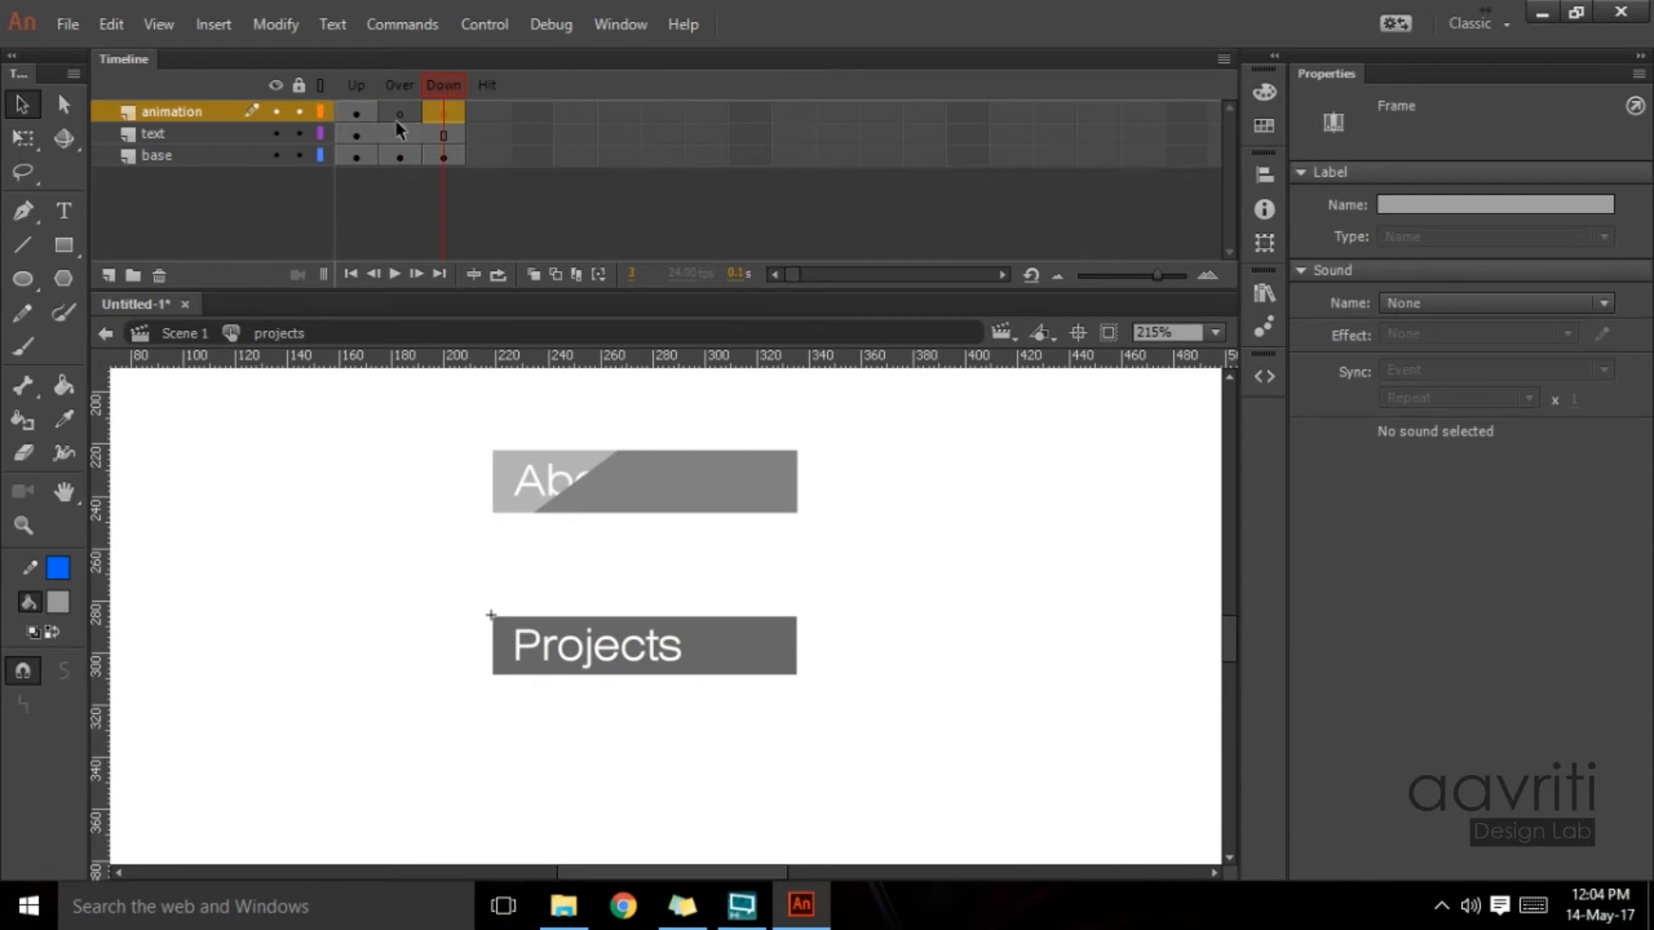
pyautogui.click(415, 121)
pyautogui.press('.')
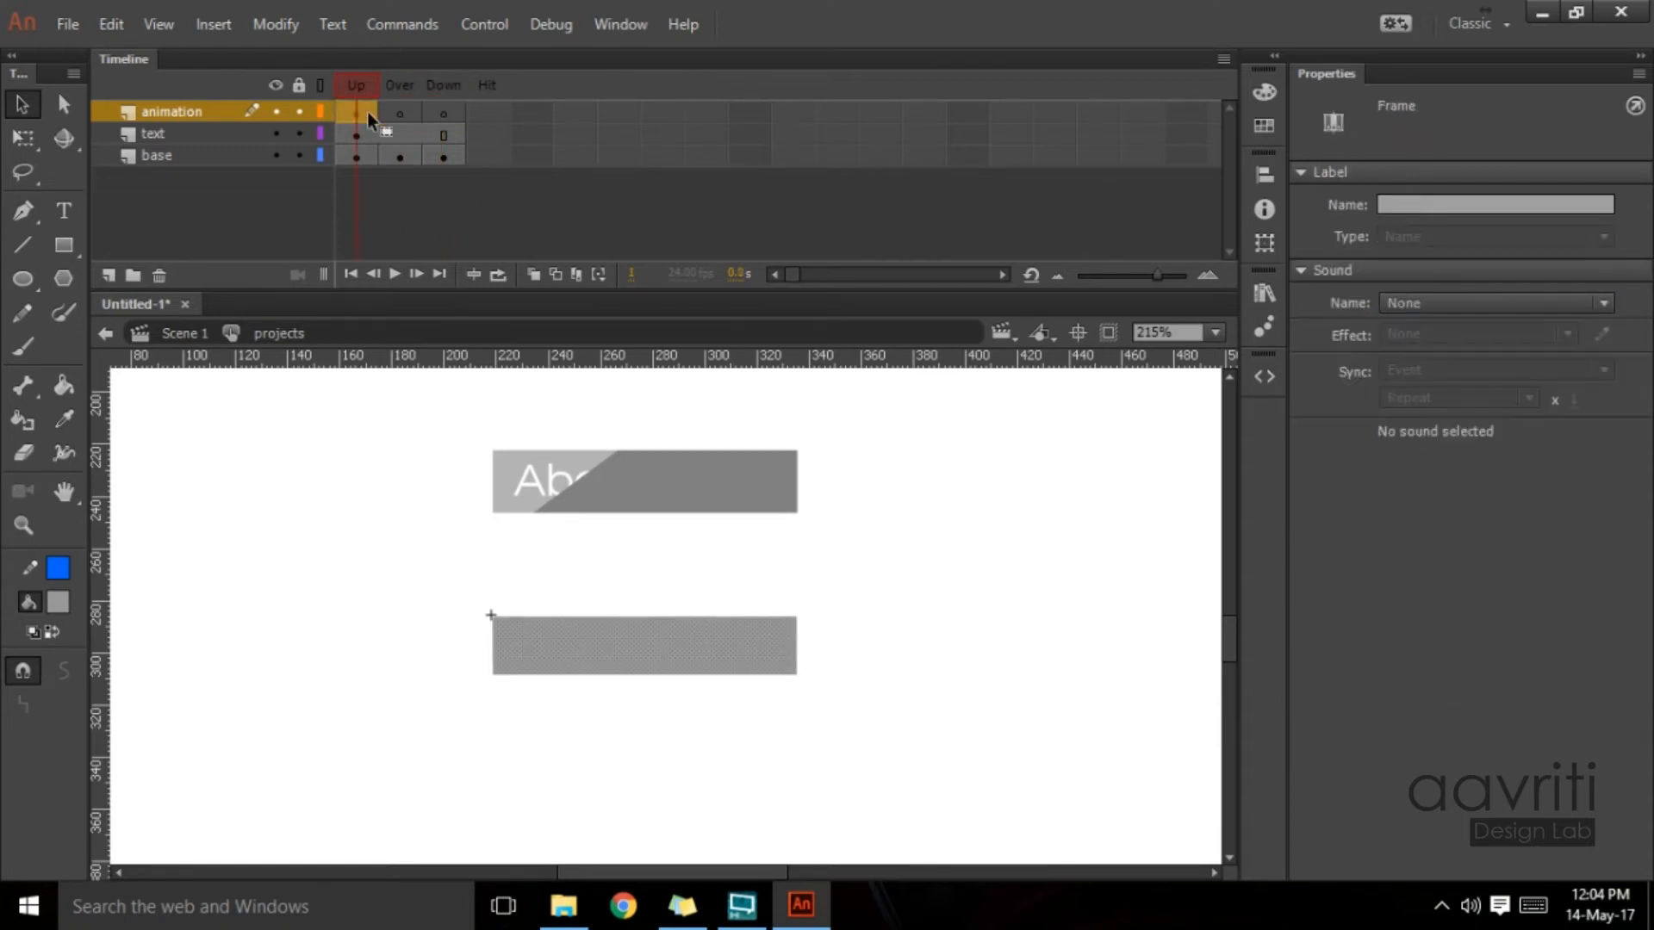
# Step: Duplicate the animation layer's Up keyframe with its rectangle onto the Over frame
pyautogui.click(396, 114)
pyautogui.click(360, 113)
pyautogui.press('alt')
pyautogui.click(362, 111)
pyautogui.moveTo(392, 111); pyautogui.dragTo(401, 110)
pyautogui.press('F6')
# Step: Change the fill of the animation layer's rectangle in the Up frame to black
pyautogui.click(614, 633)
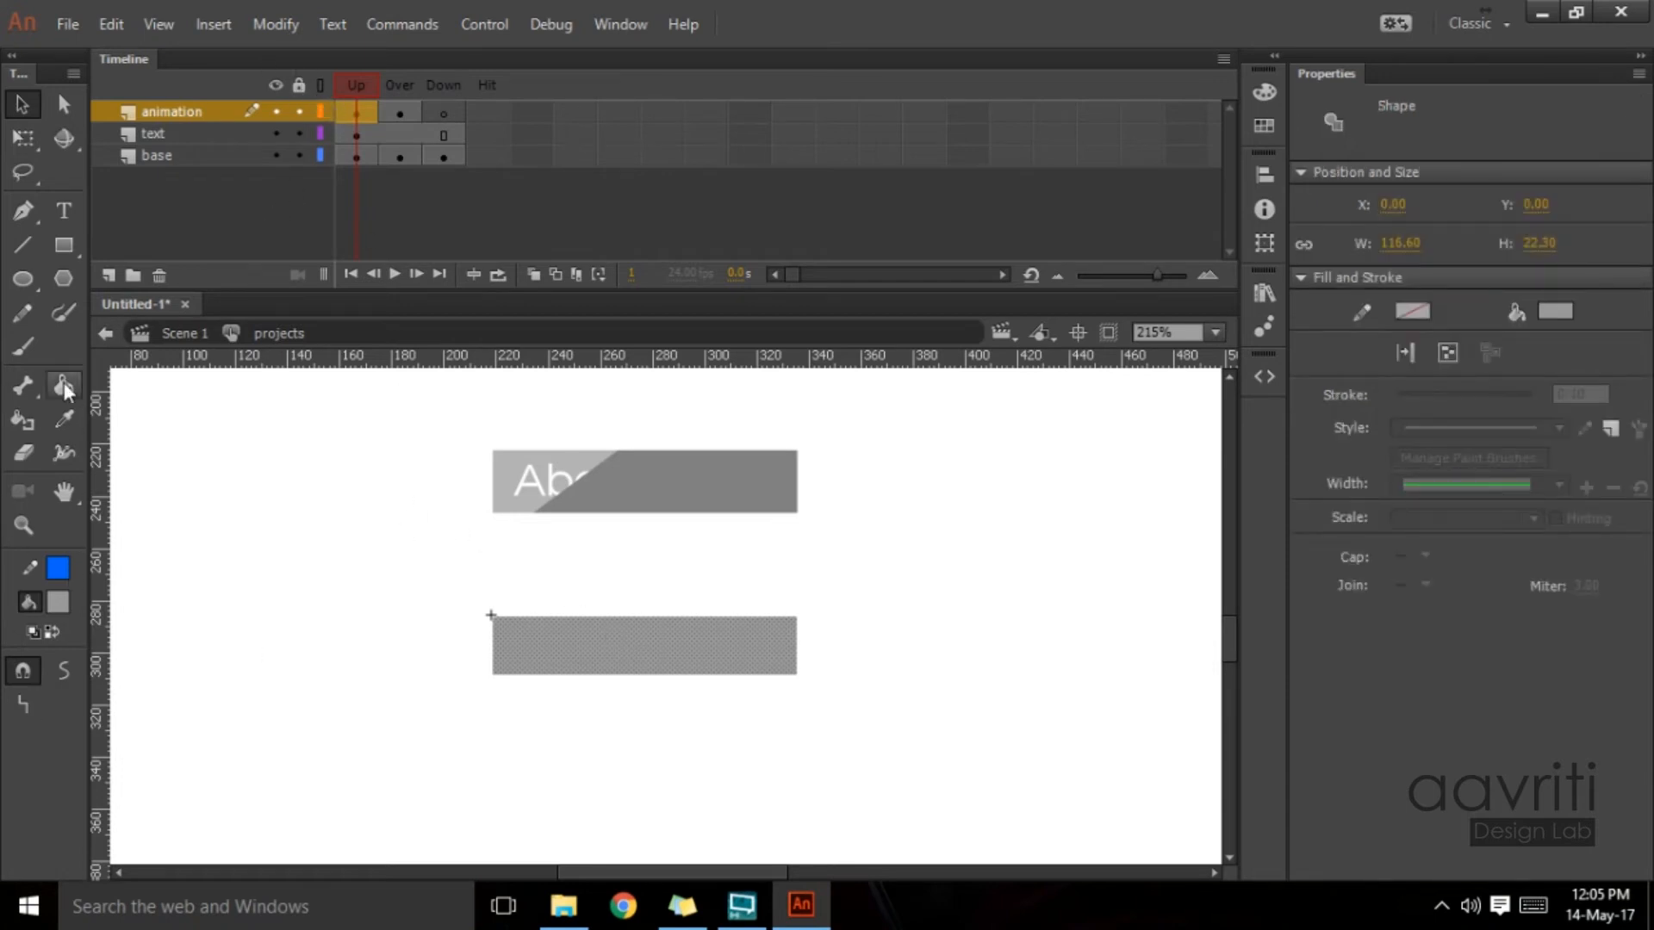
pyautogui.click(60, 602)
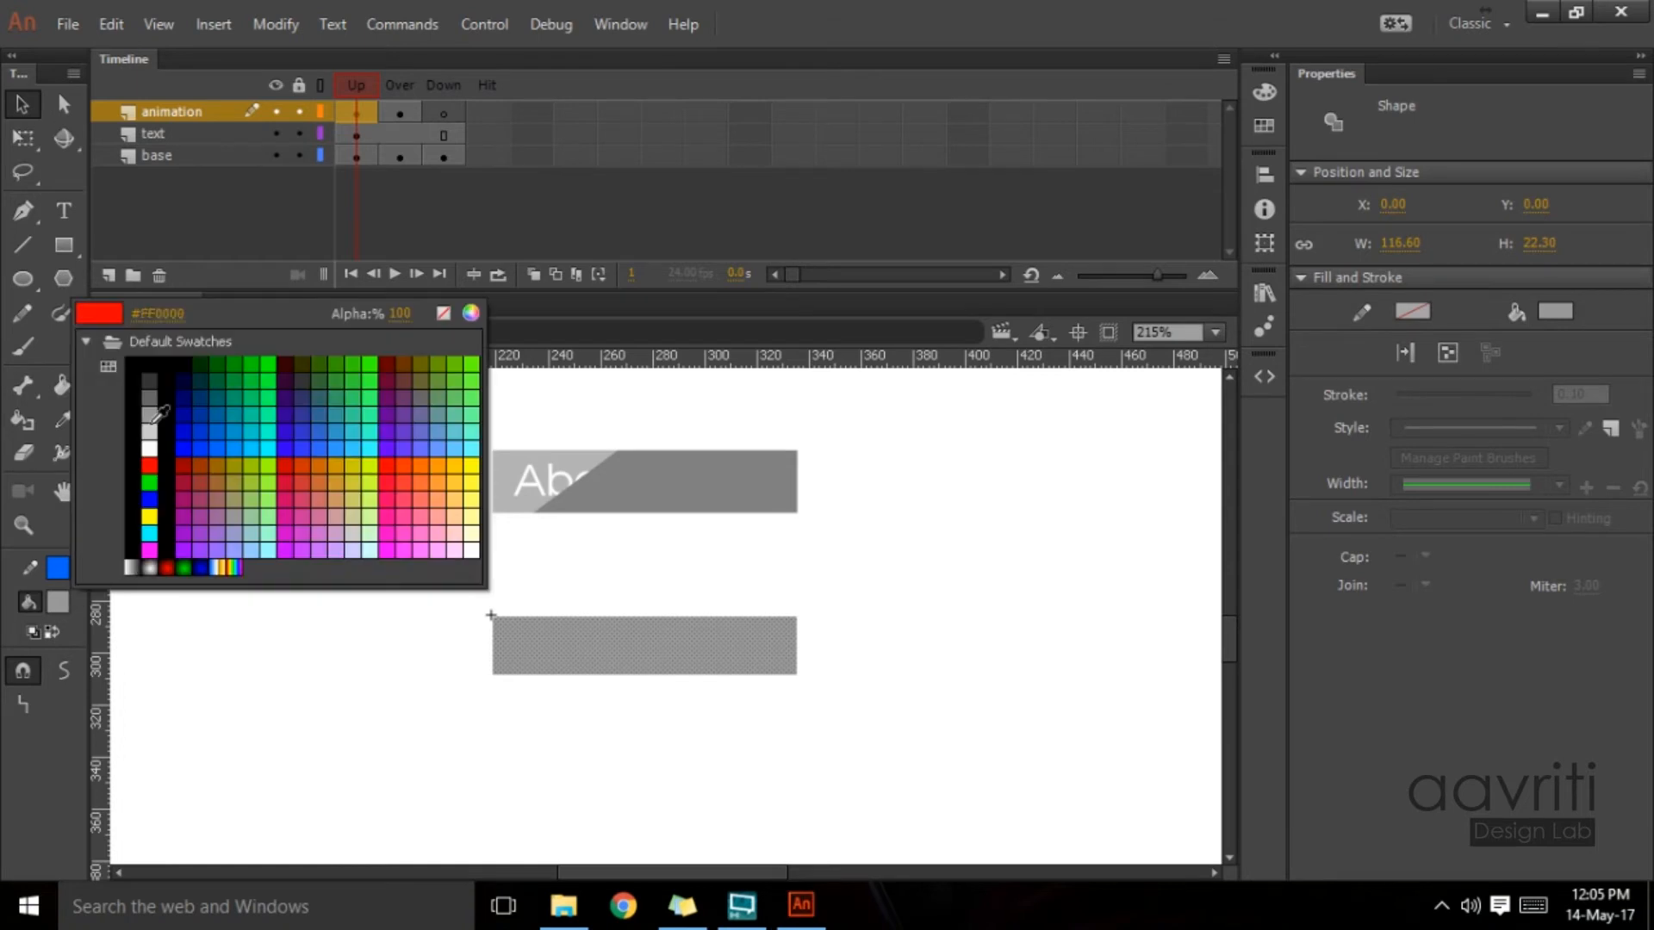
pyautogui.click(145, 366)
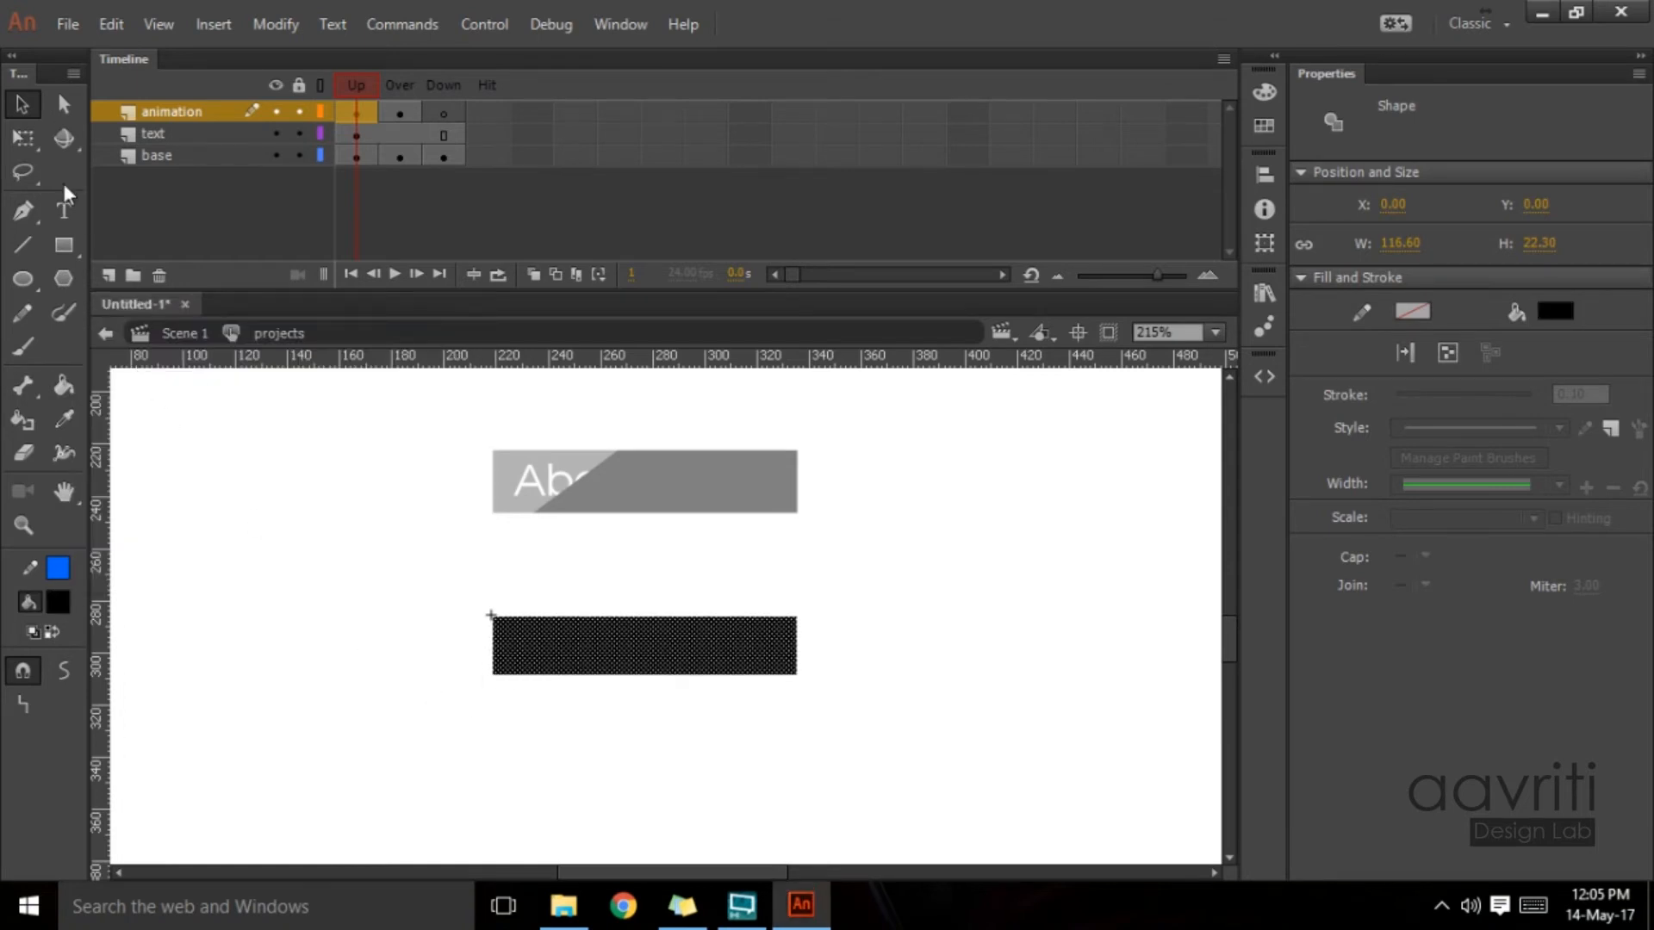
# Step: Narrow the black rectangle from its left side with Free Transform to about 98 px wide, keeping its right edge in place
pyautogui.click(23, 138)
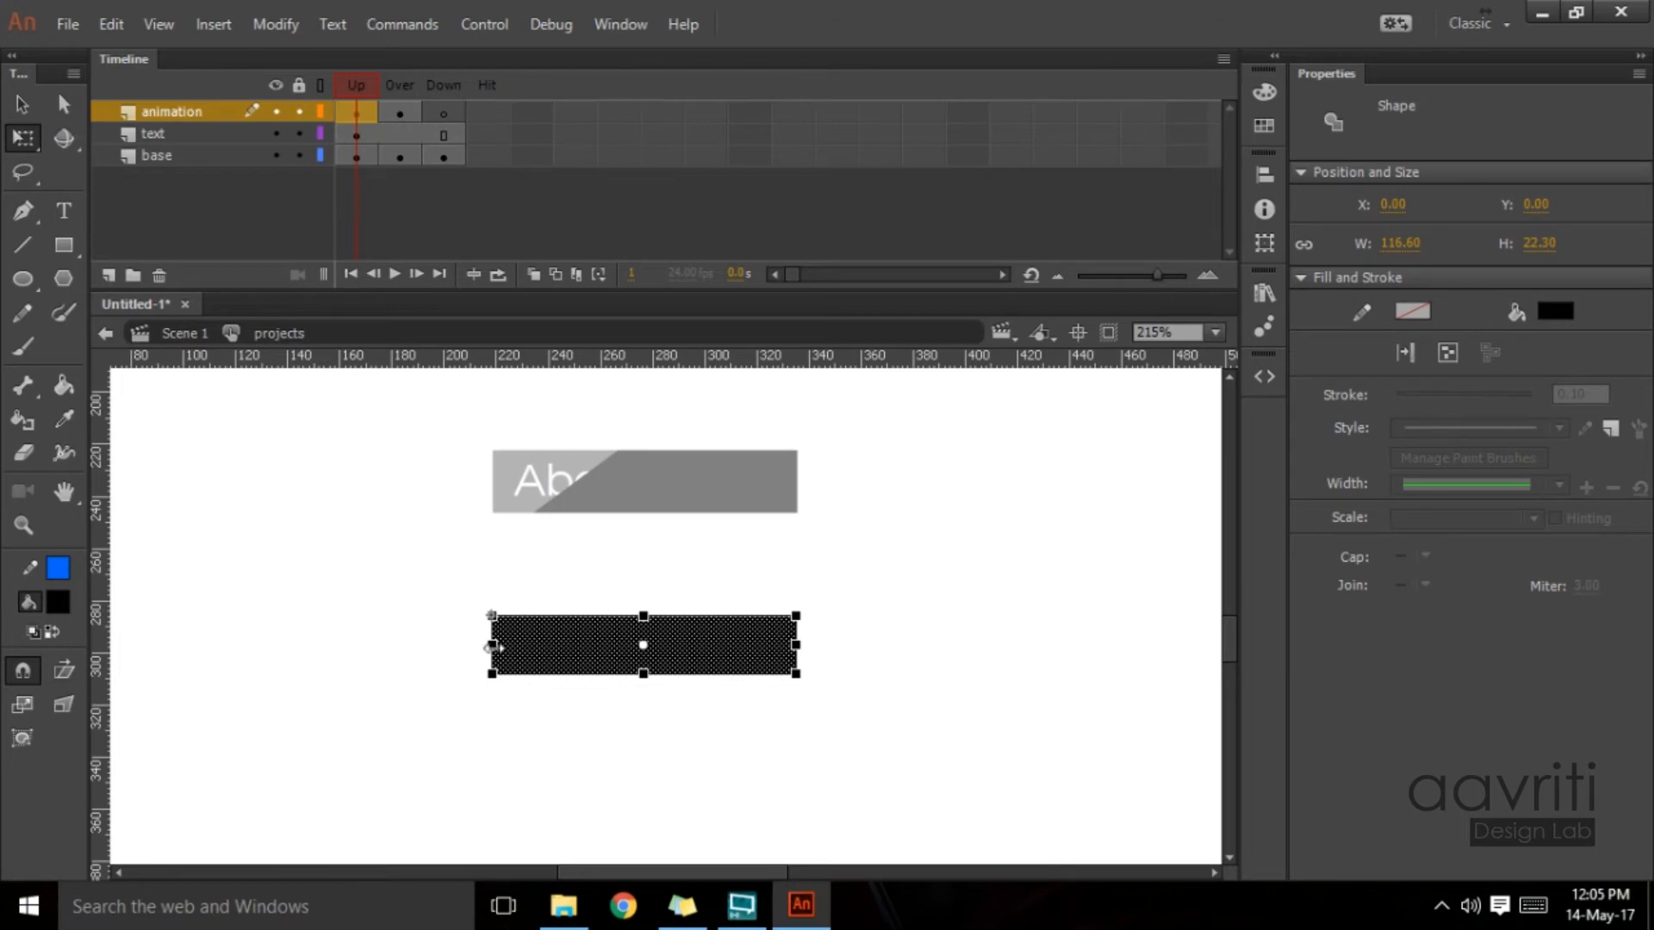
pyautogui.moveTo(494, 646); pyautogui.dragTo(551, 650)
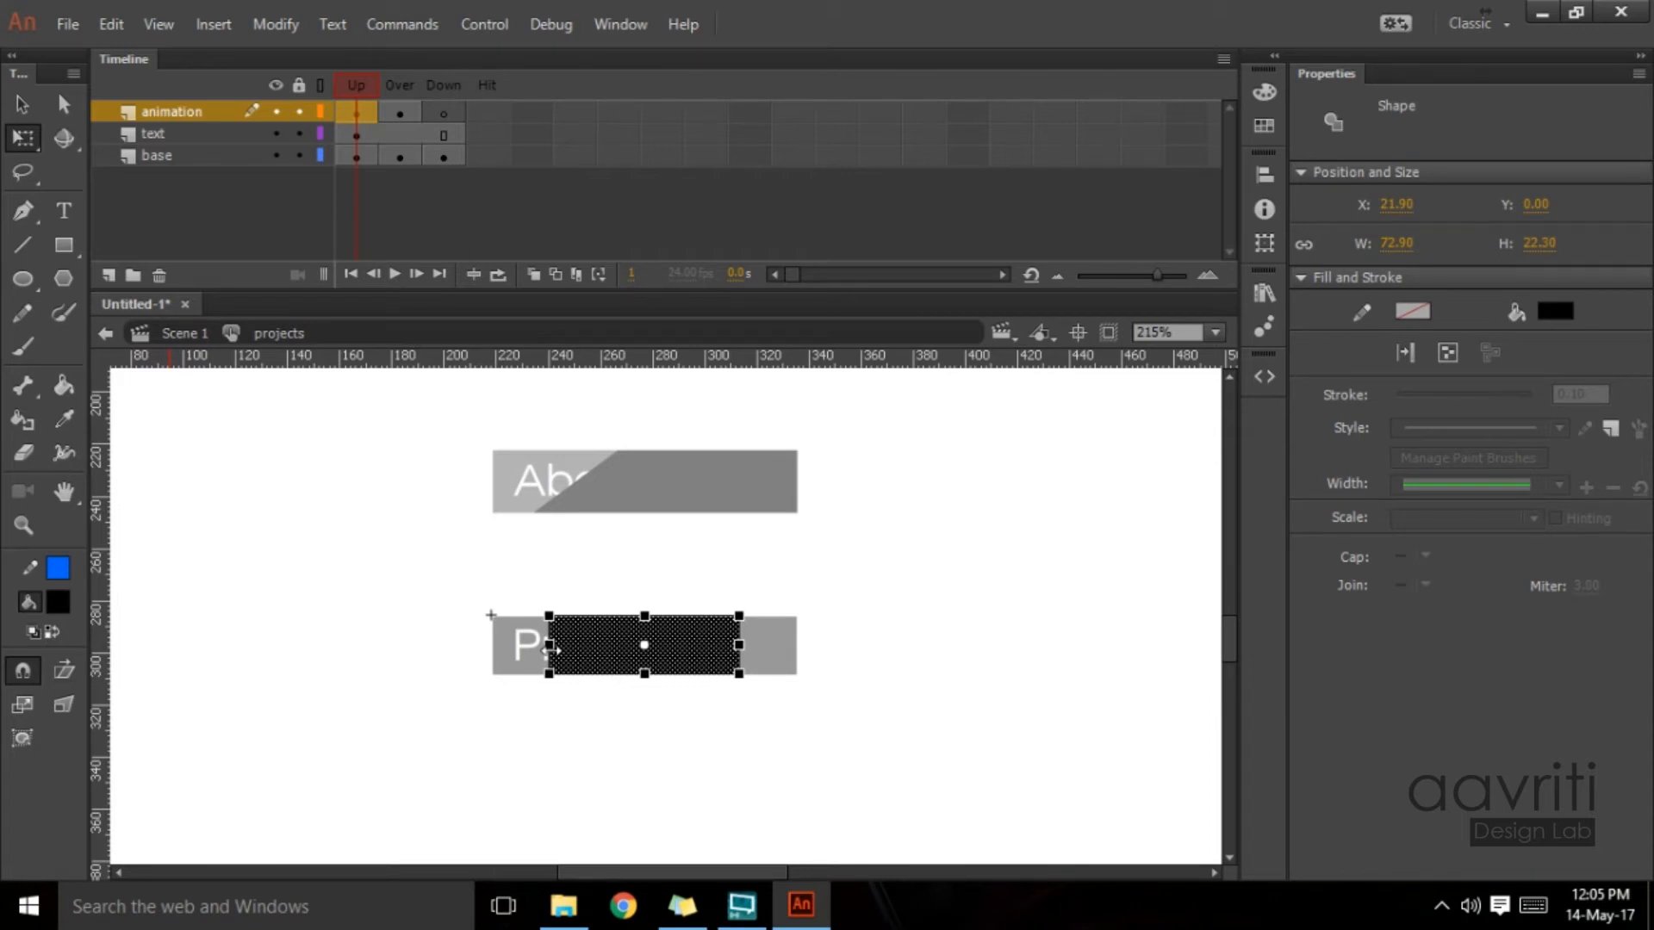
pyautogui.moveTo(548, 650)
pyautogui.mouseDown()
pyautogui.moveTo(492, 650)
pyautogui.moveTo(603, 651)
pyautogui.moveTo(512, 651)
pyautogui.moveTo(572, 650)
pyautogui.moveTo(541, 649)
pyautogui.mouseUp()
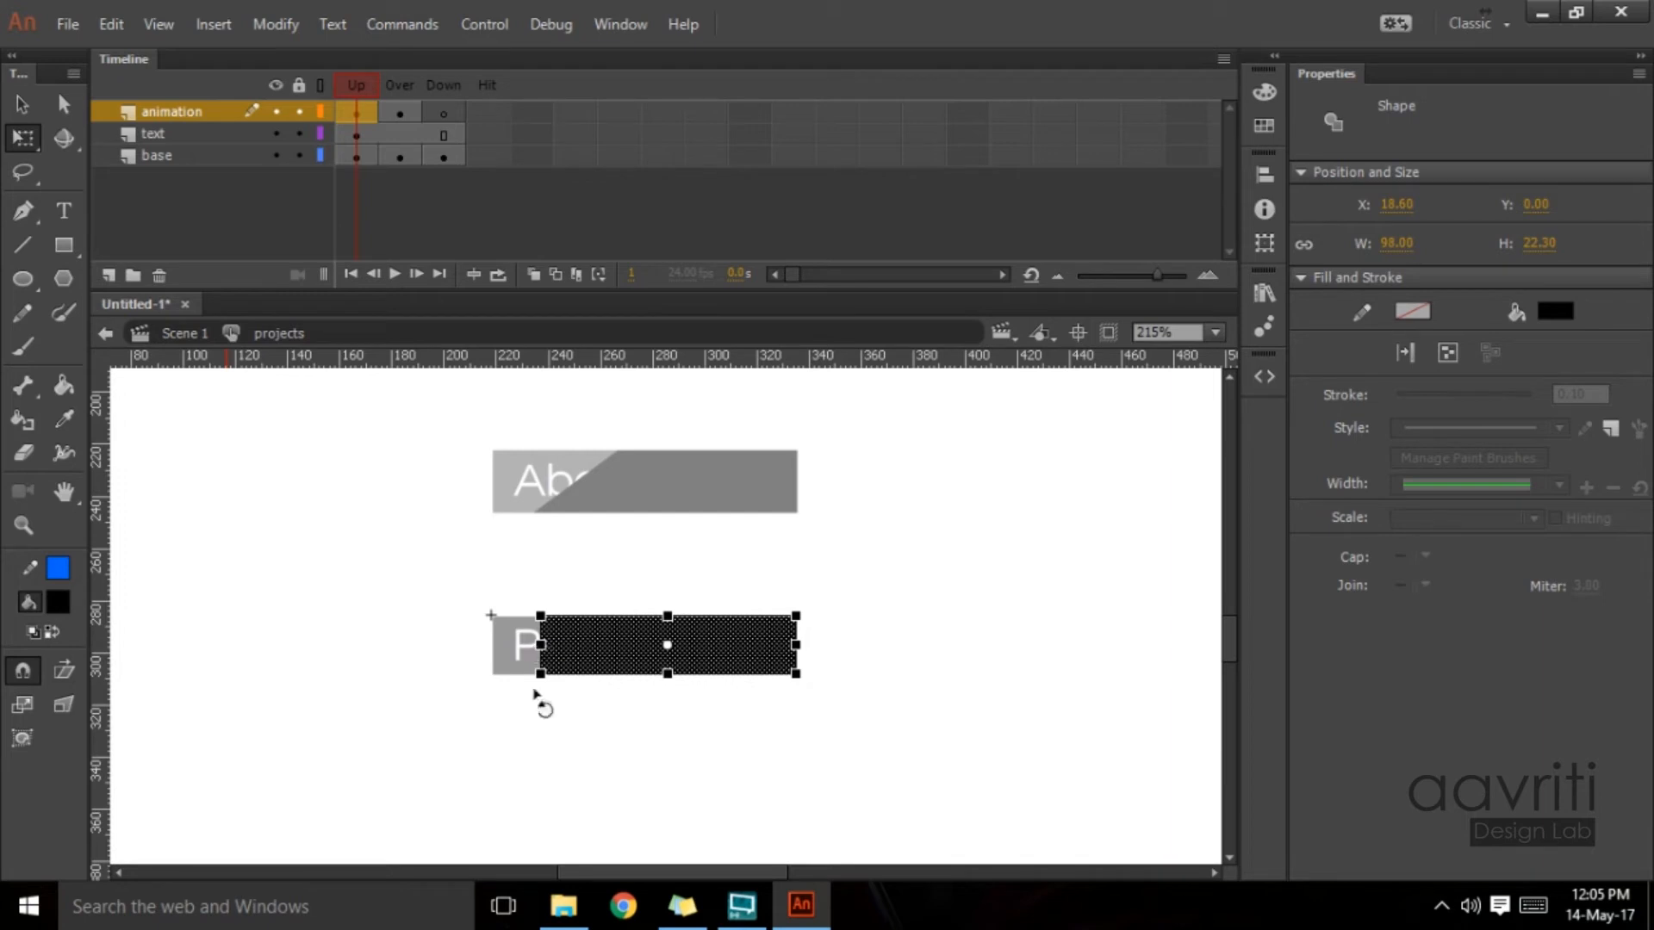
# Step: Shift the black rectangle's upper-left corner inward to form a slanted left edge, and leave the shape selected
pyautogui.click(62, 105)
pyautogui.click(244, 443)
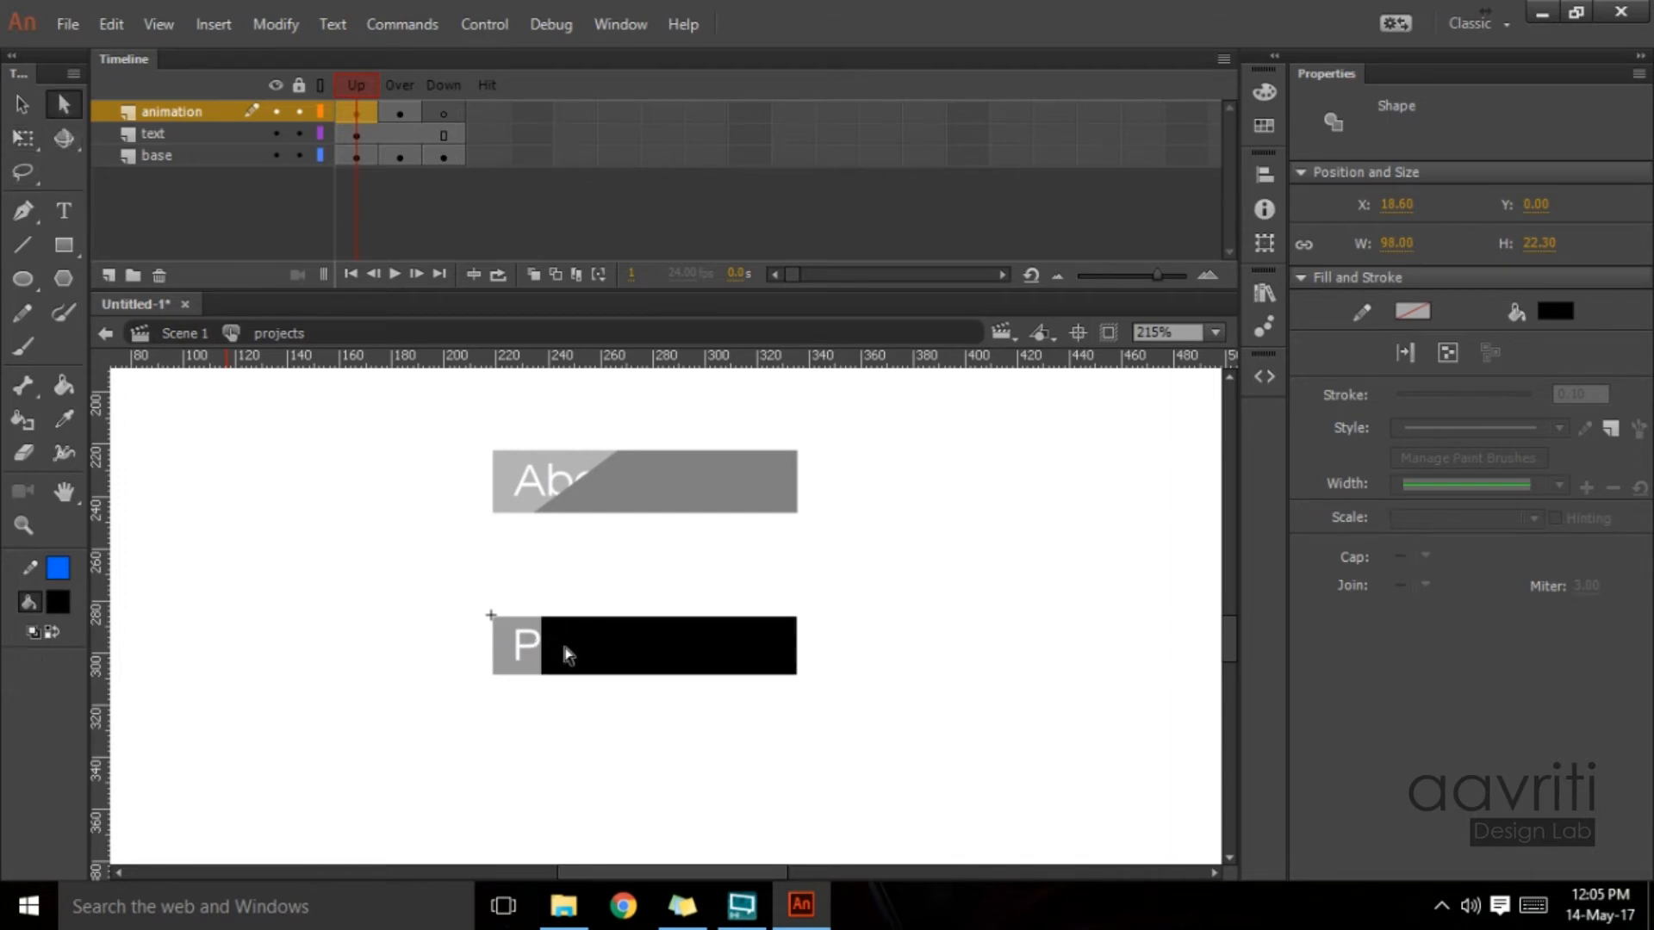
pyautogui.click(544, 626)
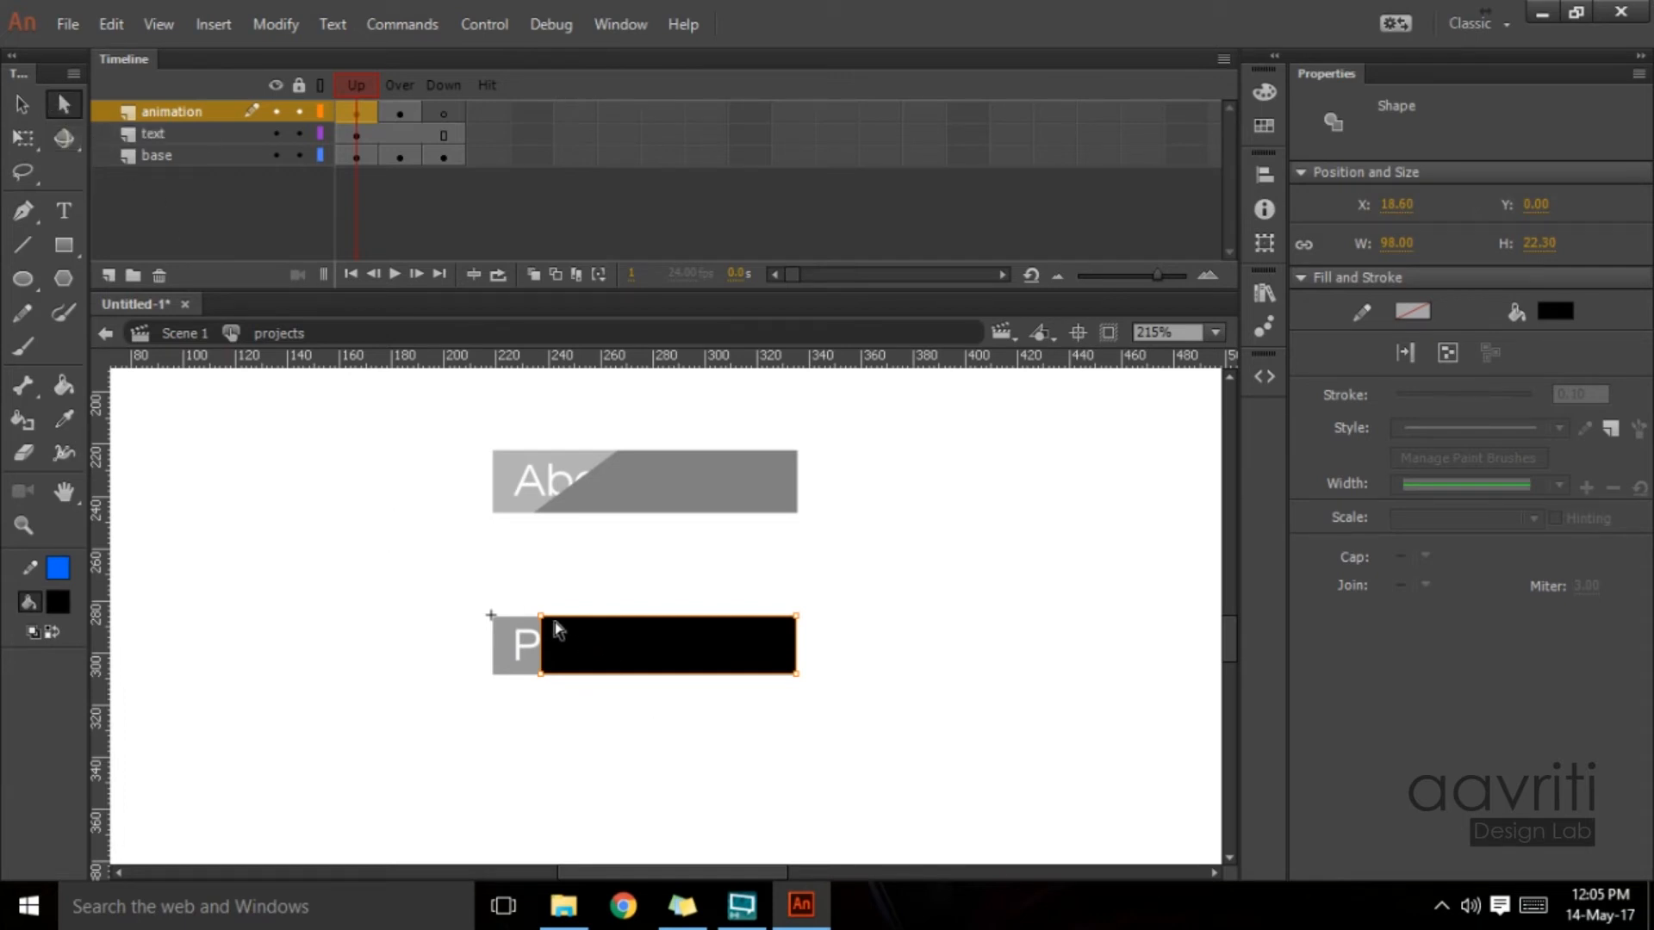
pyautogui.moveTo(540, 619); pyautogui.dragTo(611, 627)
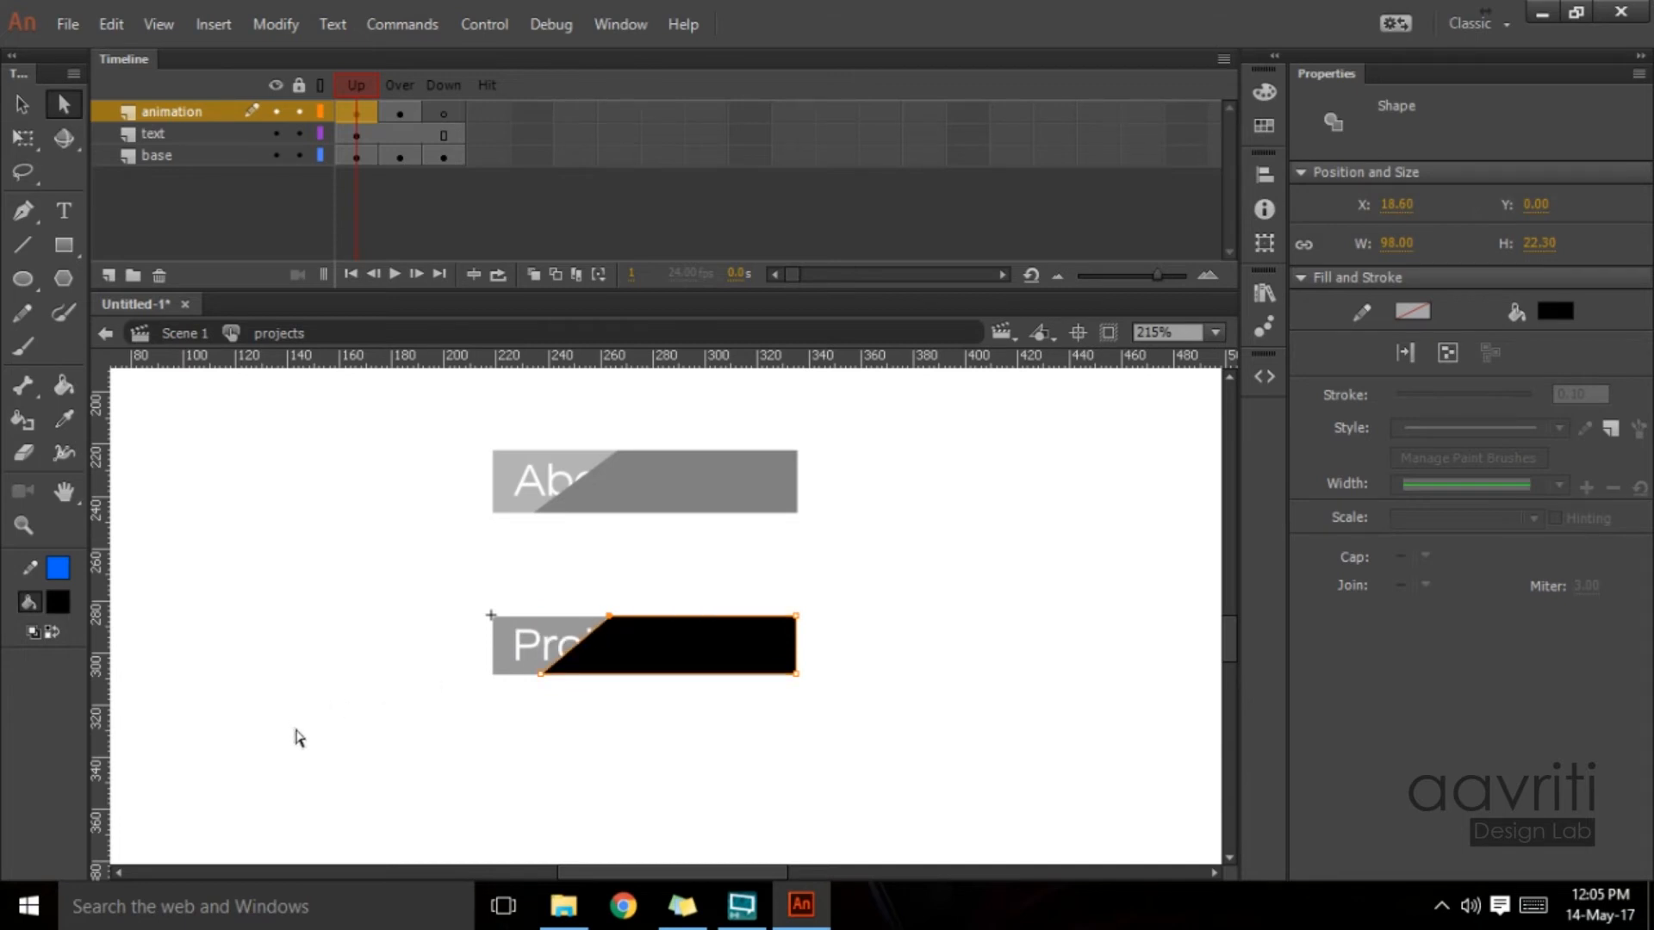
pyautogui.click(22, 104)
pyautogui.click(412, 694)
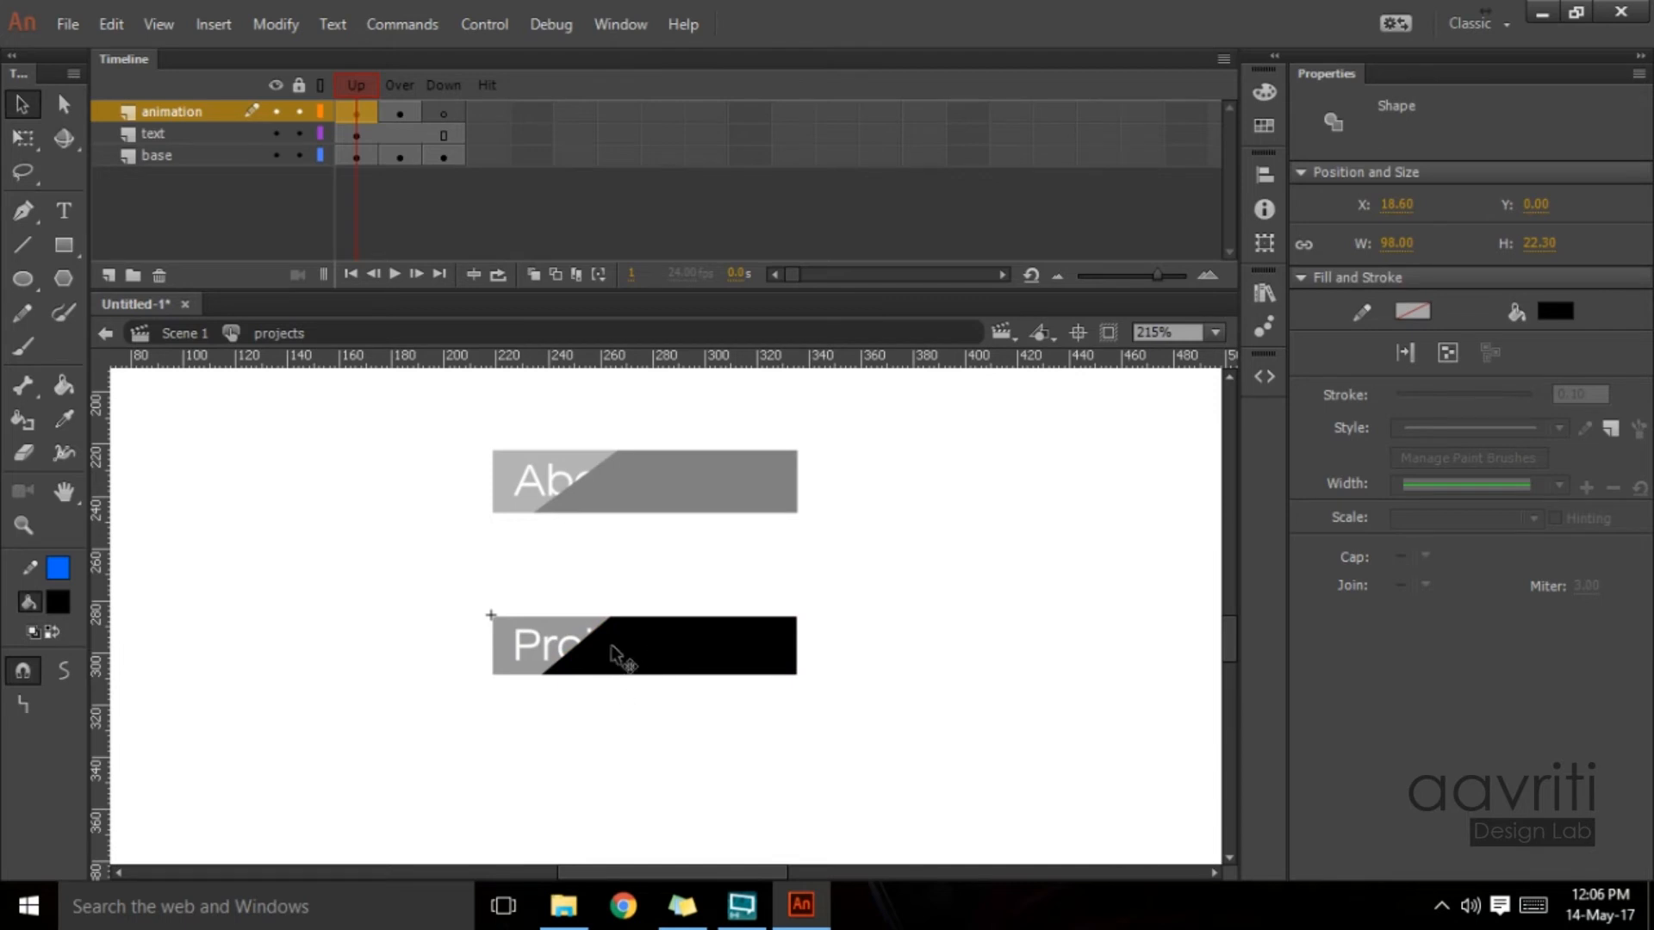
pyautogui.click(469, 646)
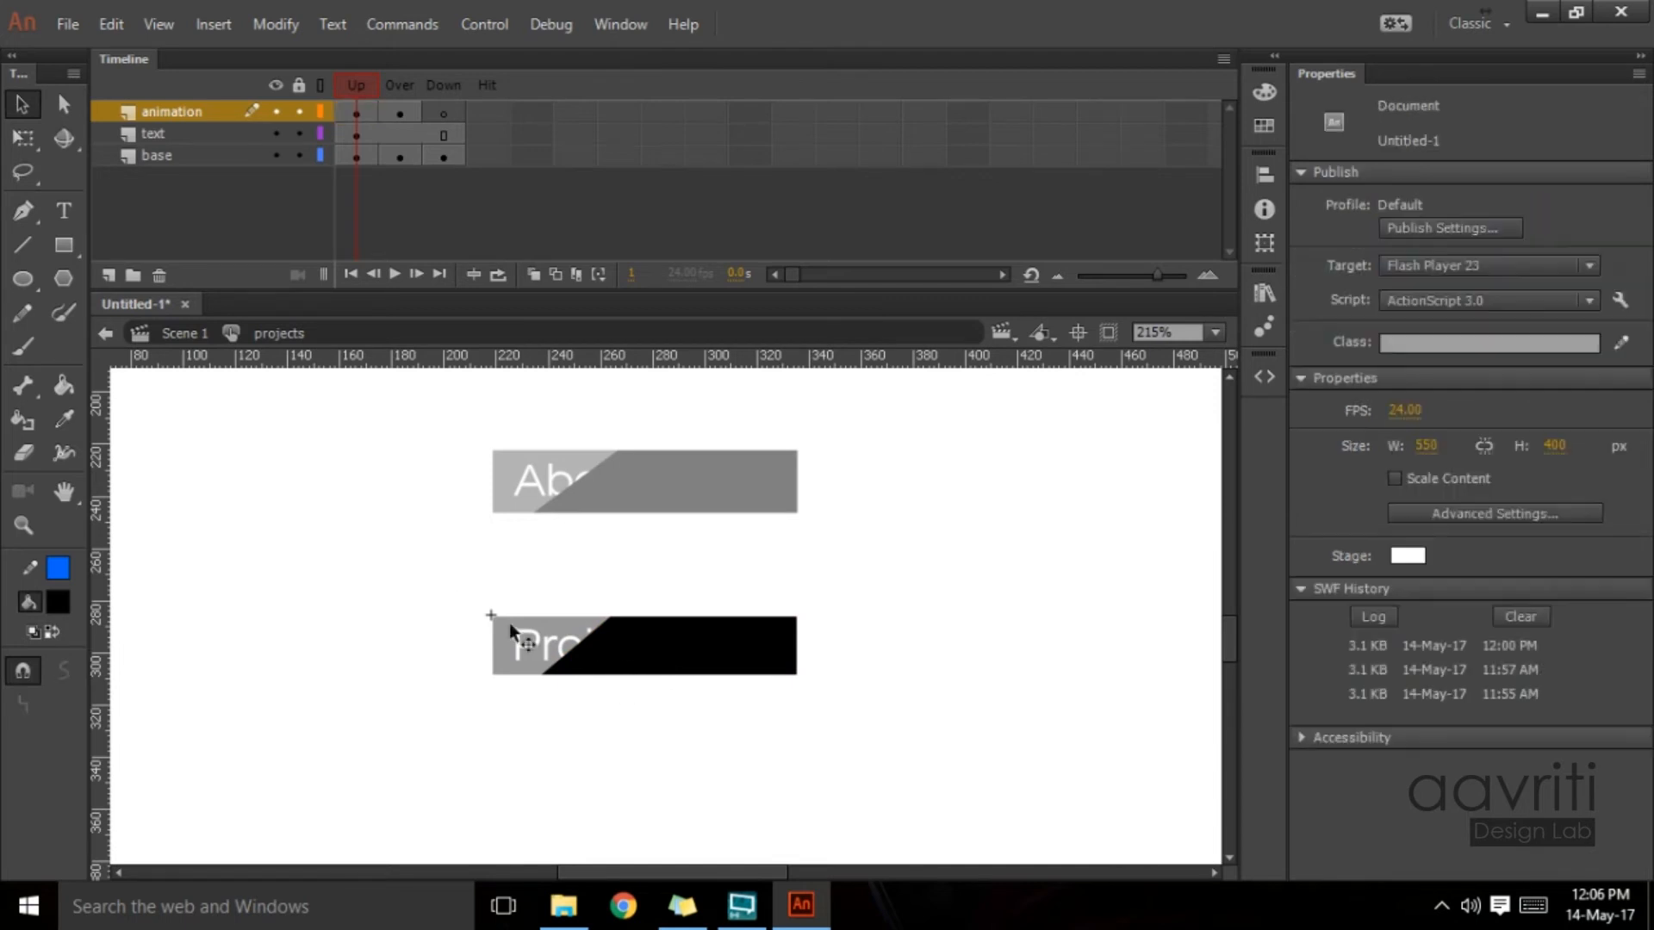
pyautogui.click(754, 661)
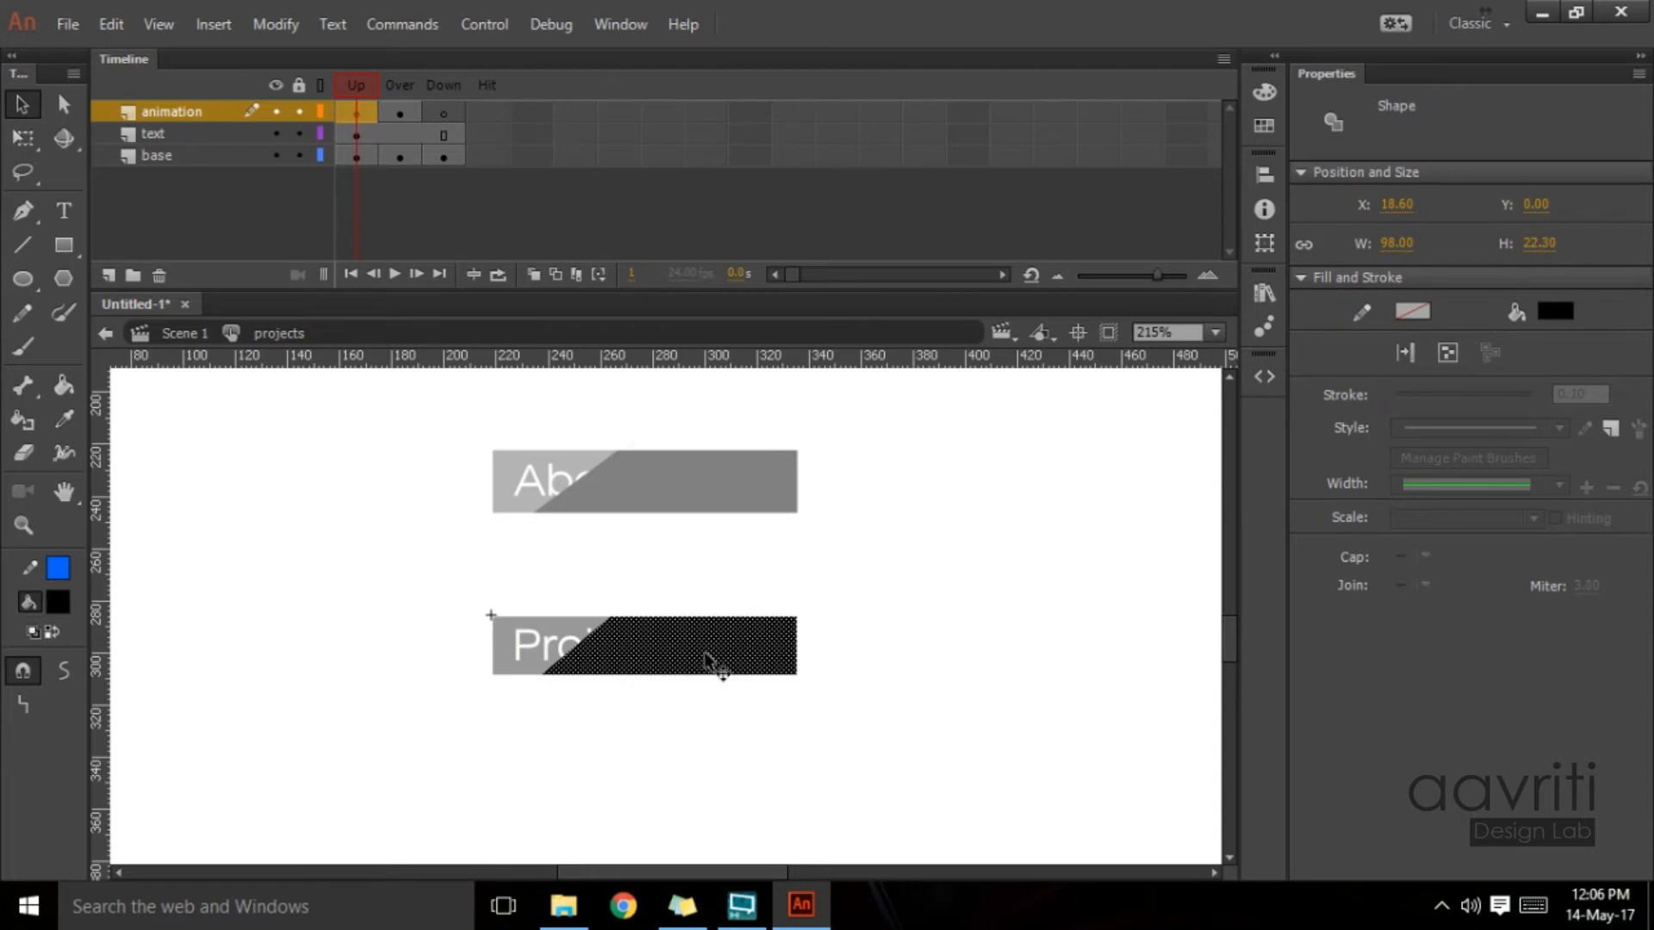
# Step: Convert the animation layer's grey rectangle in the Over frame to a Movie Clip symbol with the default name and open it for editing
pyautogui.click(399, 111)
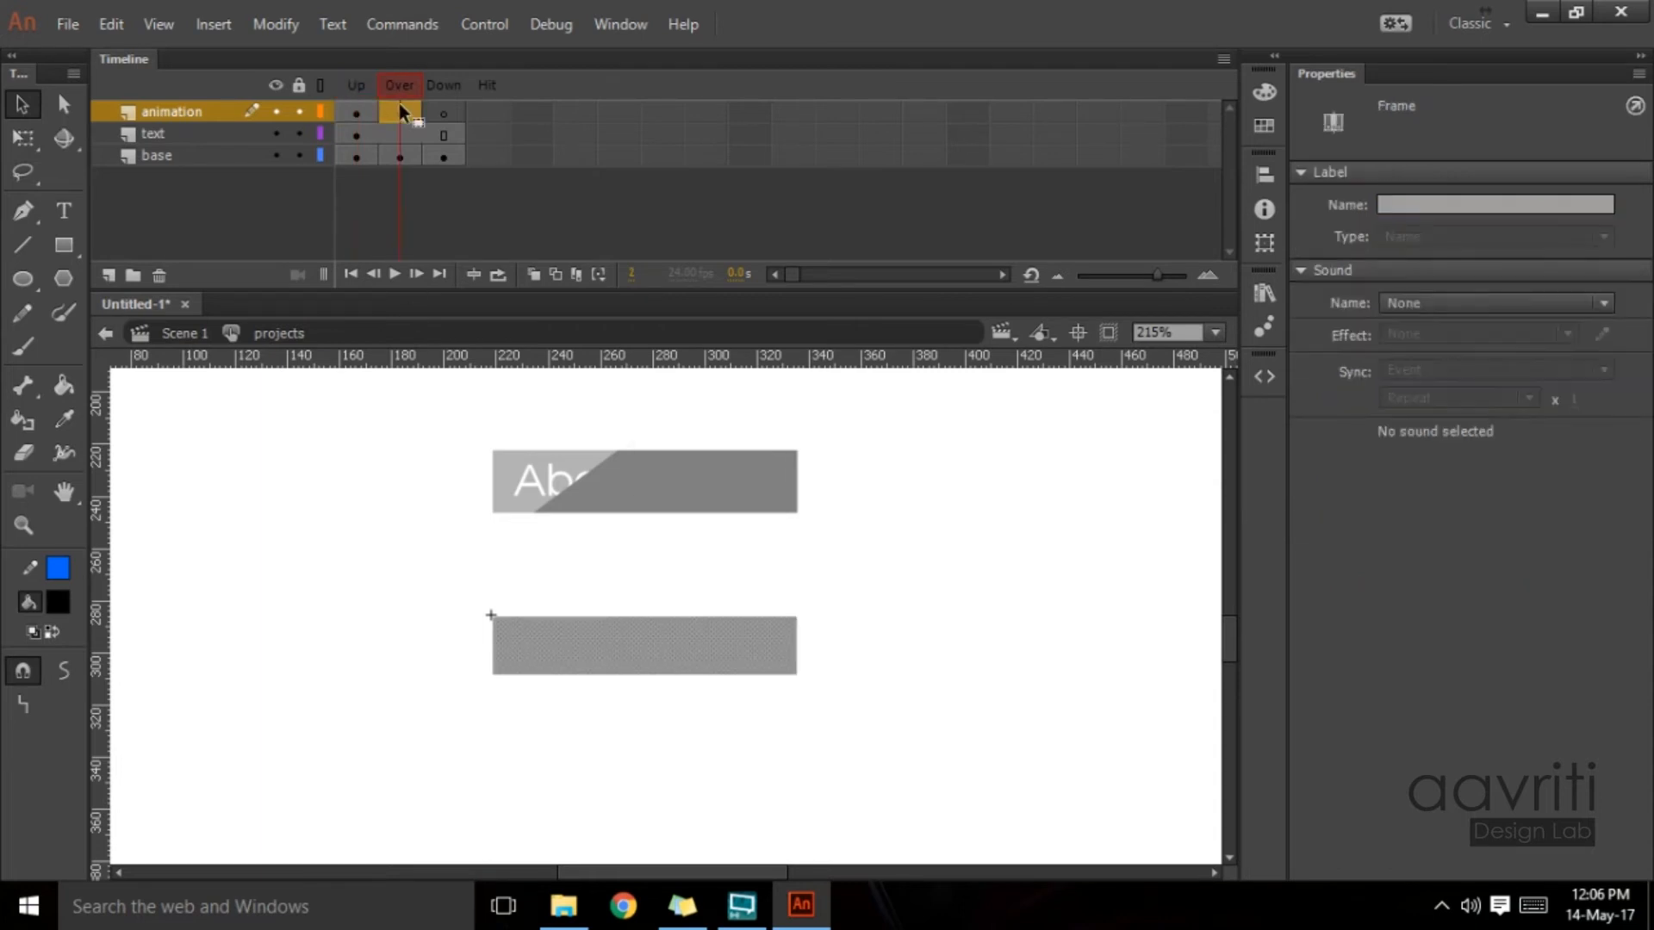
pyautogui.click(616, 639)
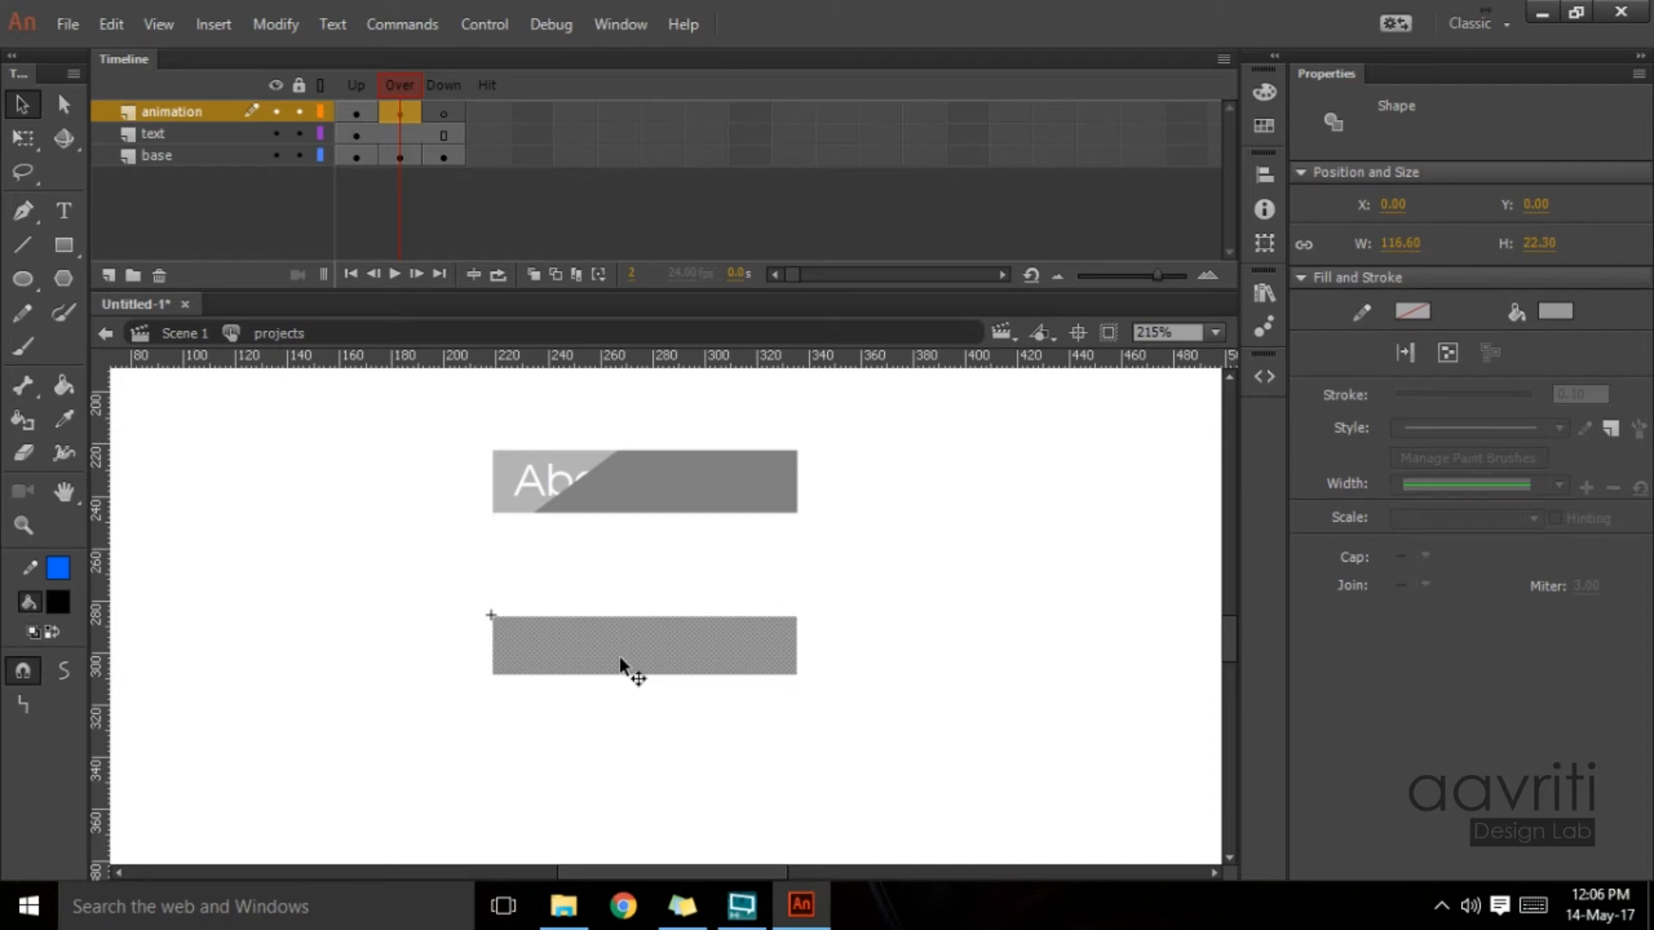
pyautogui.press('F8')
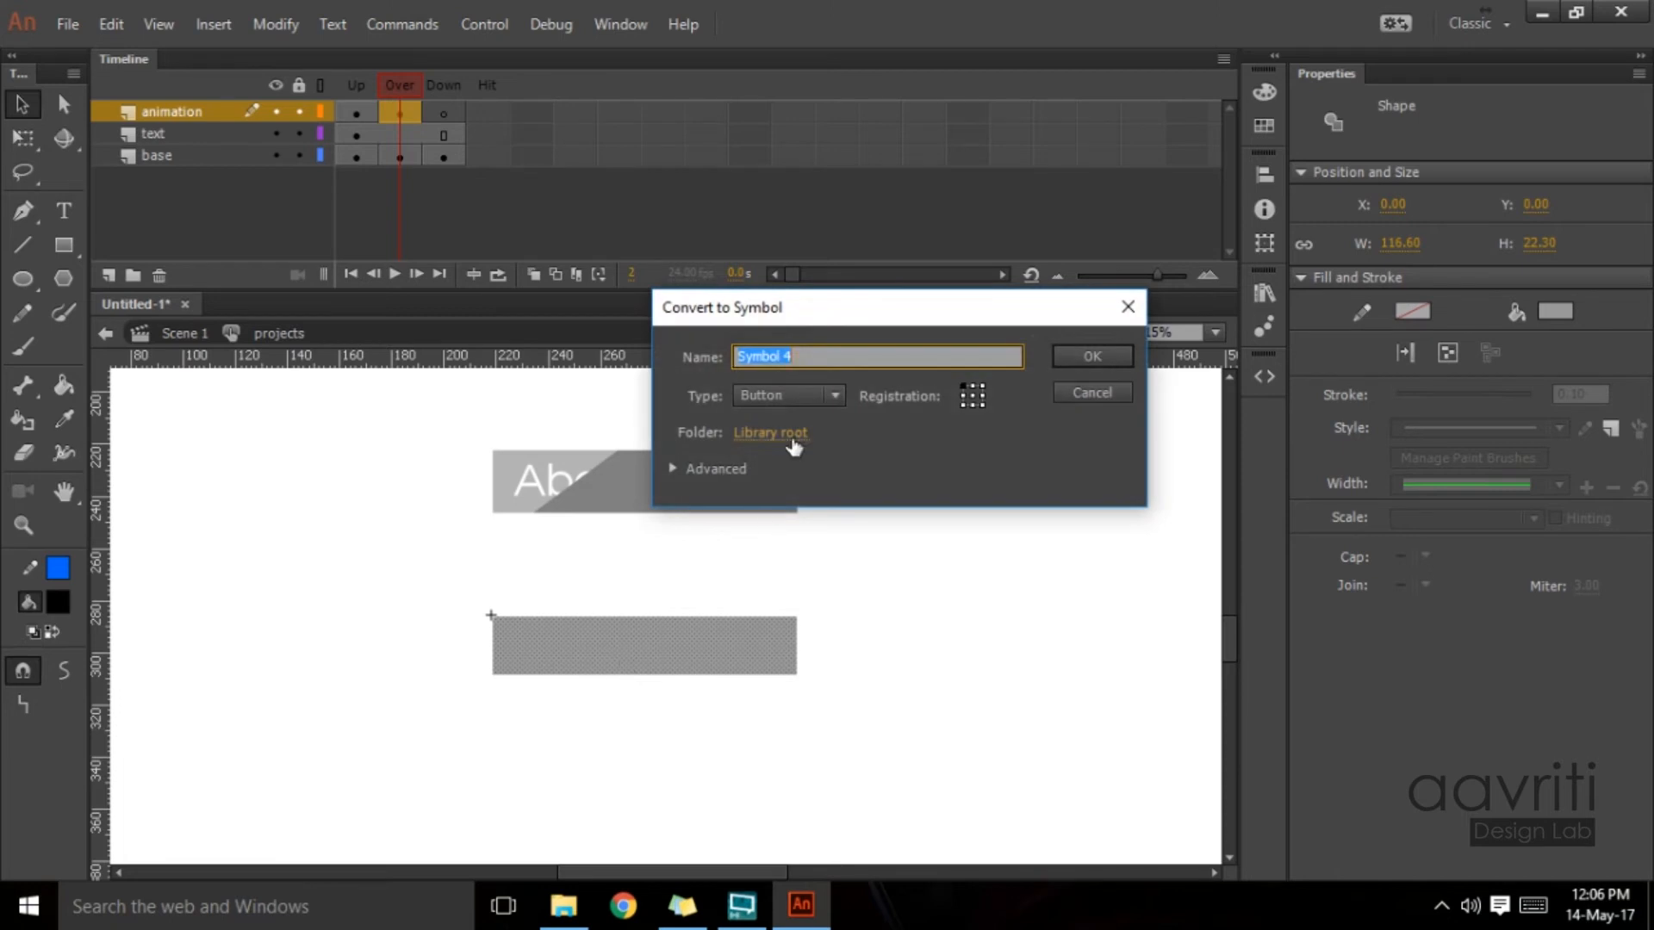
pyautogui.click(834, 397)
pyautogui.click(801, 424)
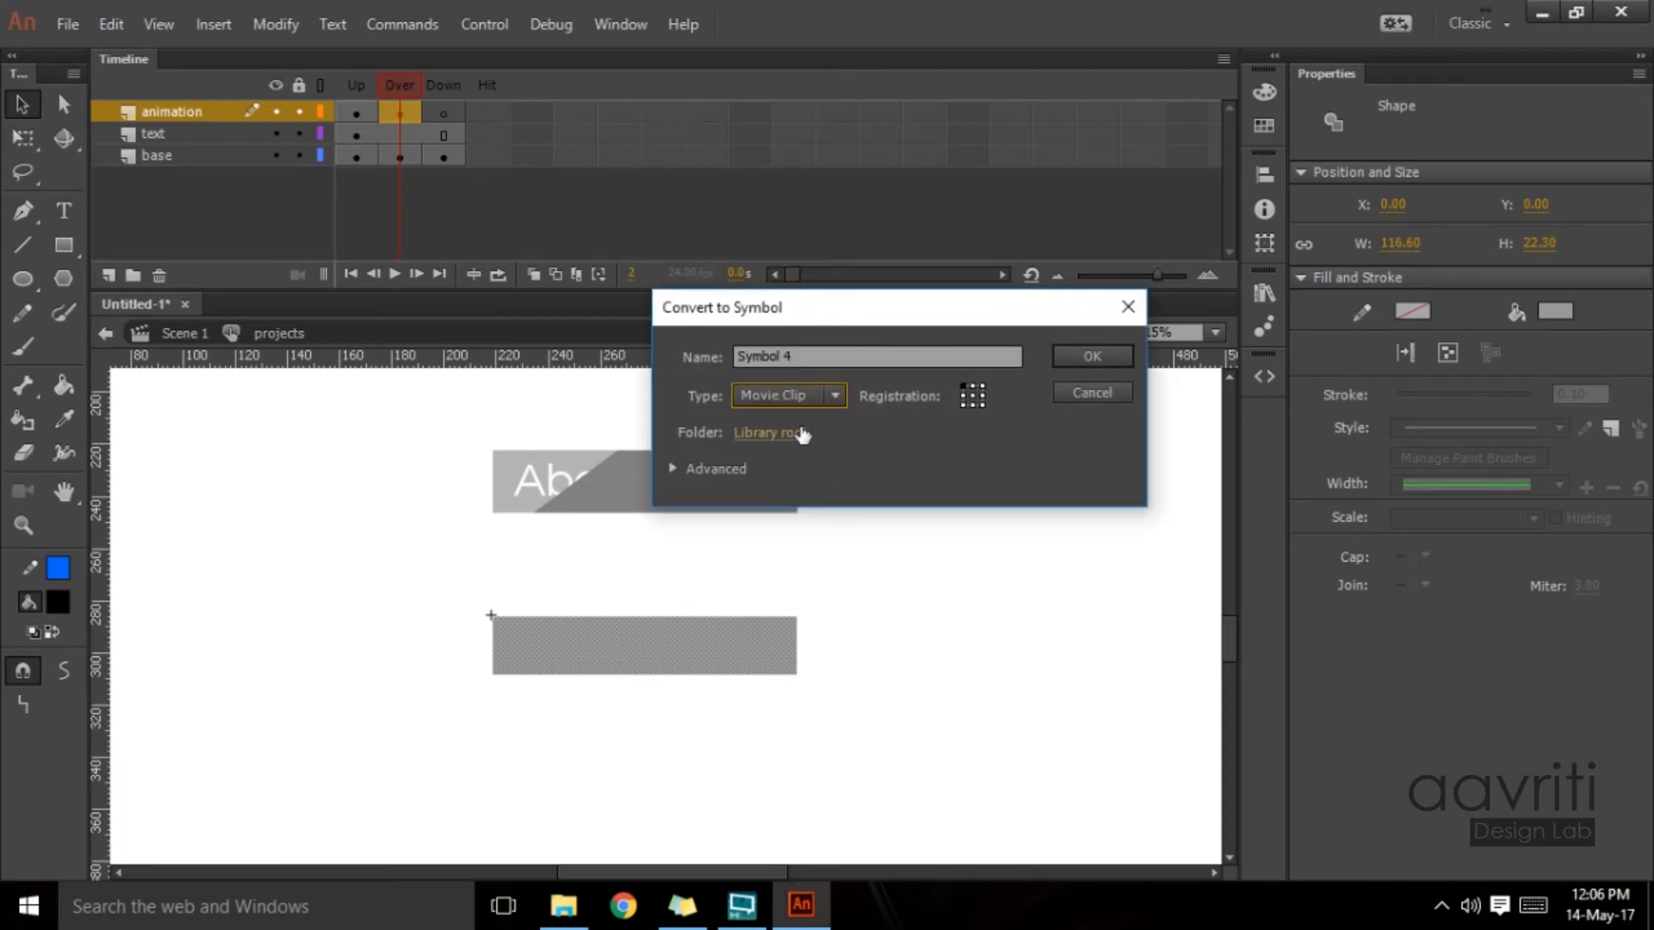
pyautogui.click(1104, 356)
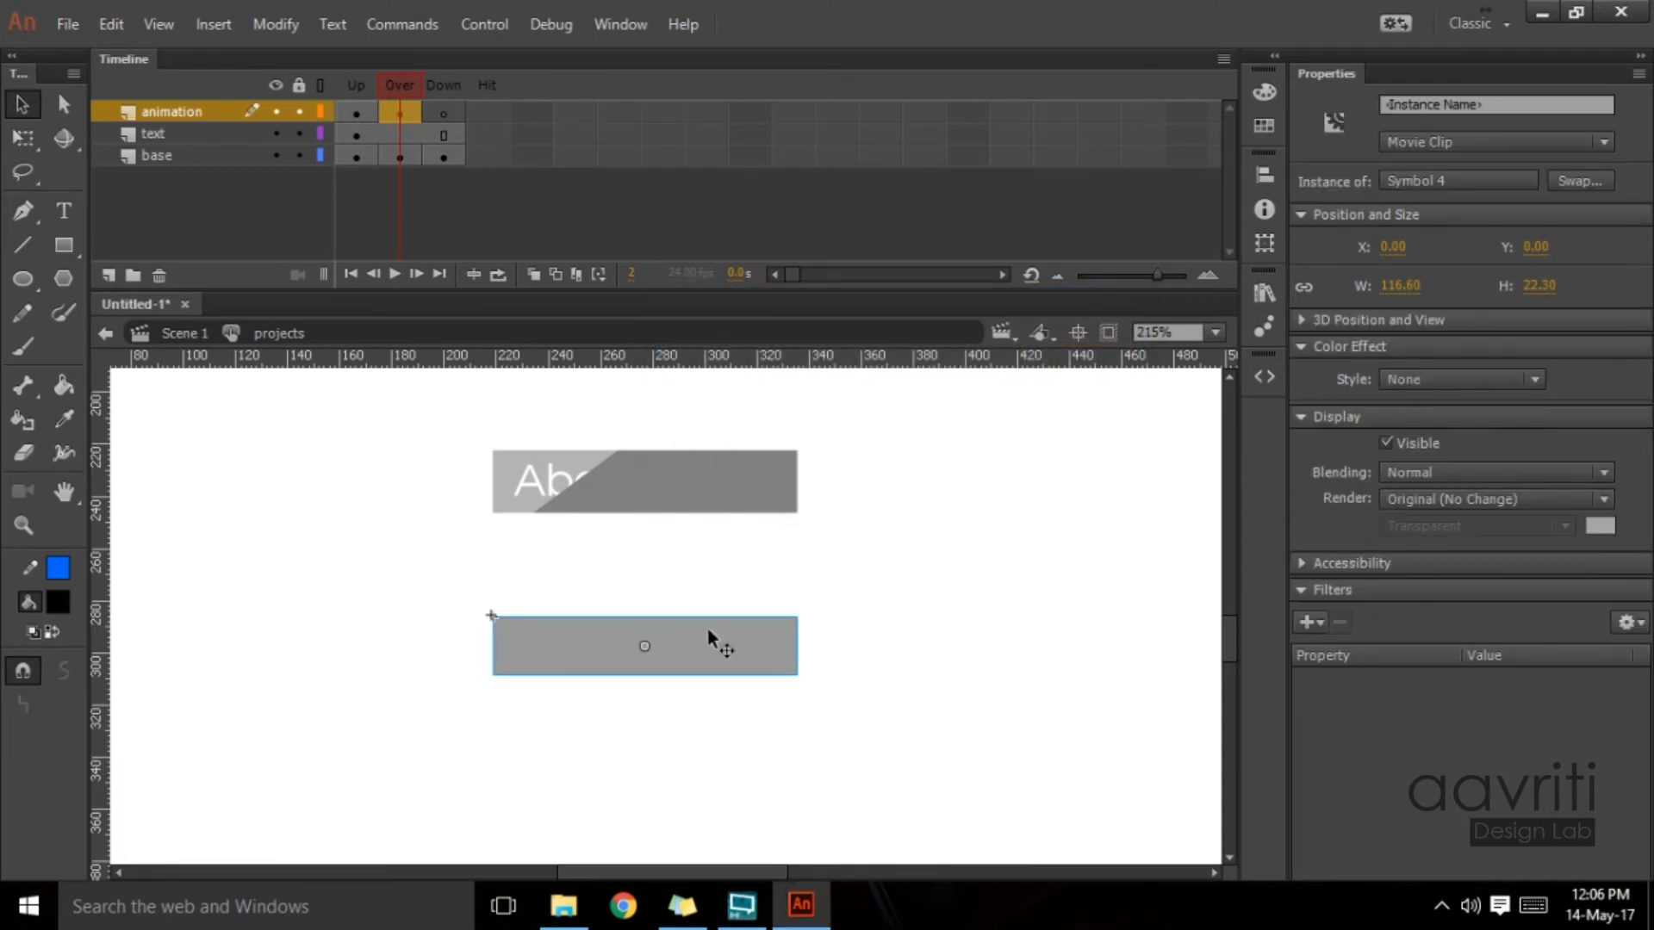
pyautogui.doubleClick(708, 631)
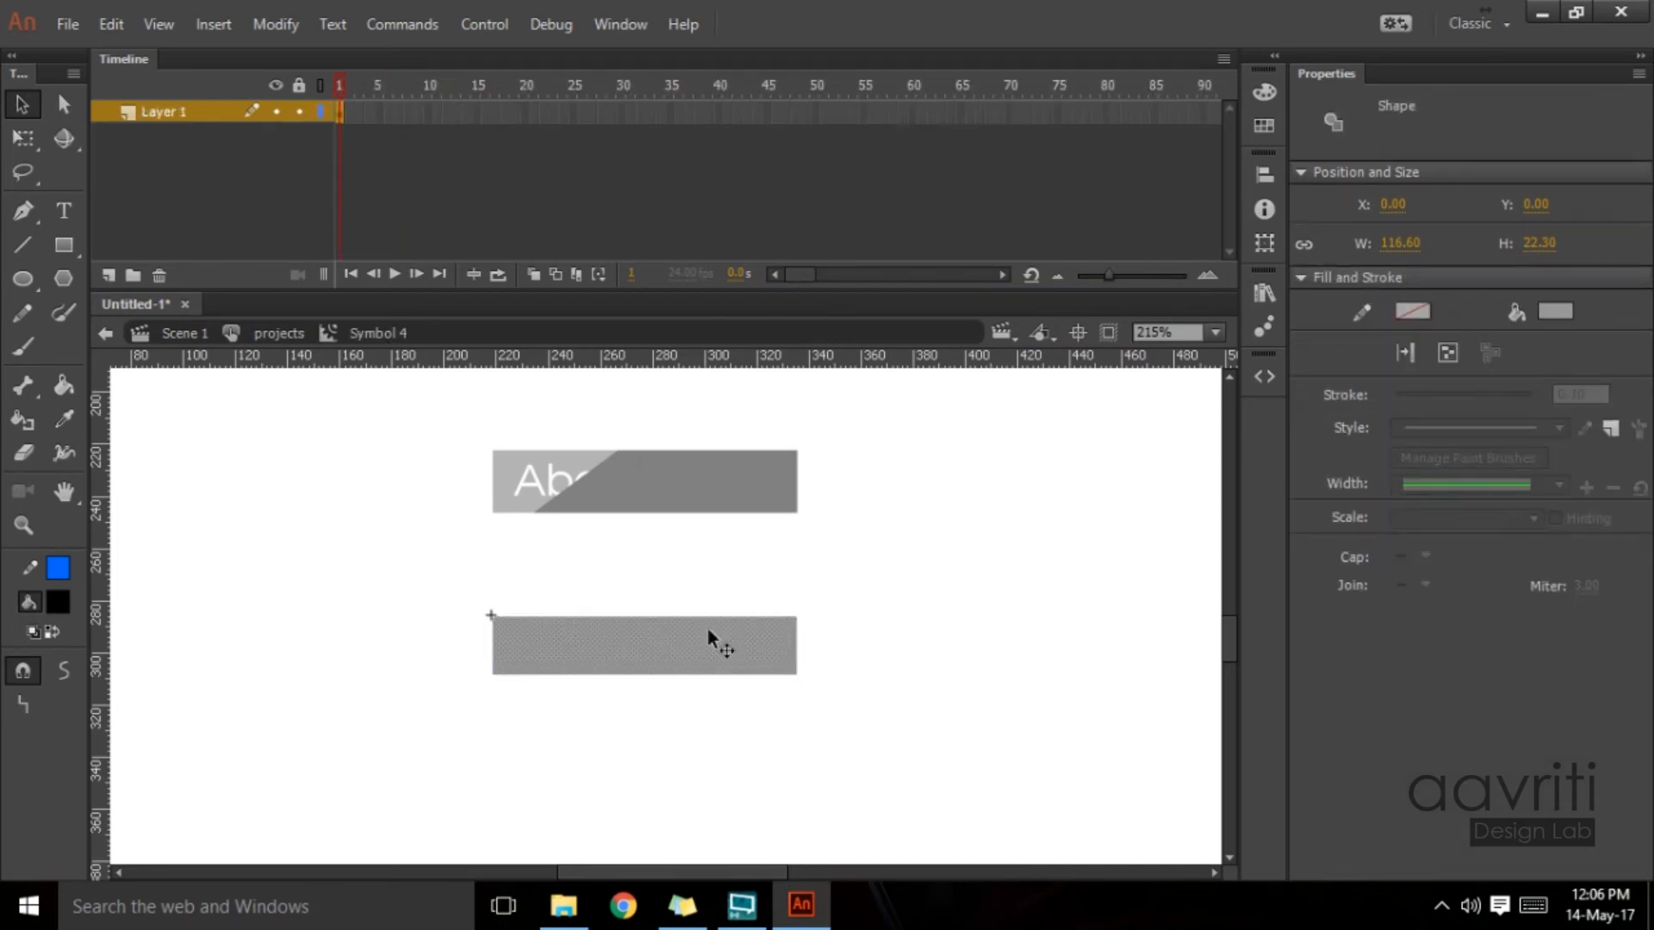
# Step: Add a layer beneath the grey rectangle's layer in the movie clip and paste the black slanted shape onto it in place
pyautogui.click(110, 276)
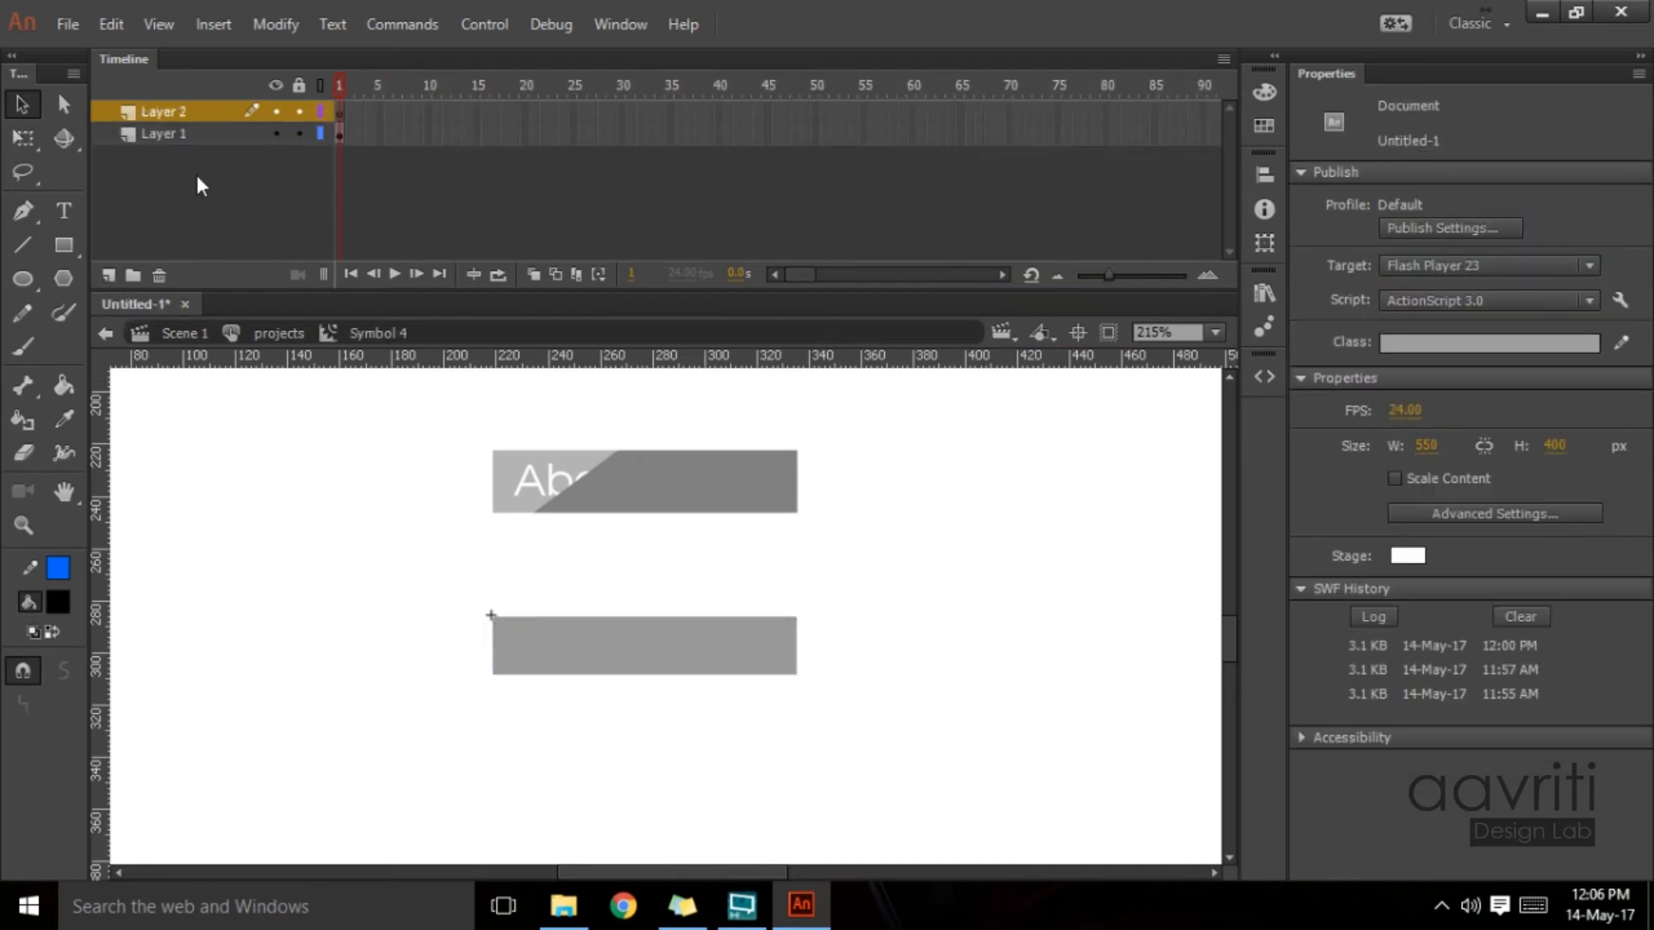
pyautogui.moveTo(207, 112); pyautogui.dragTo(158, 181)
pyautogui.click(224, 110)
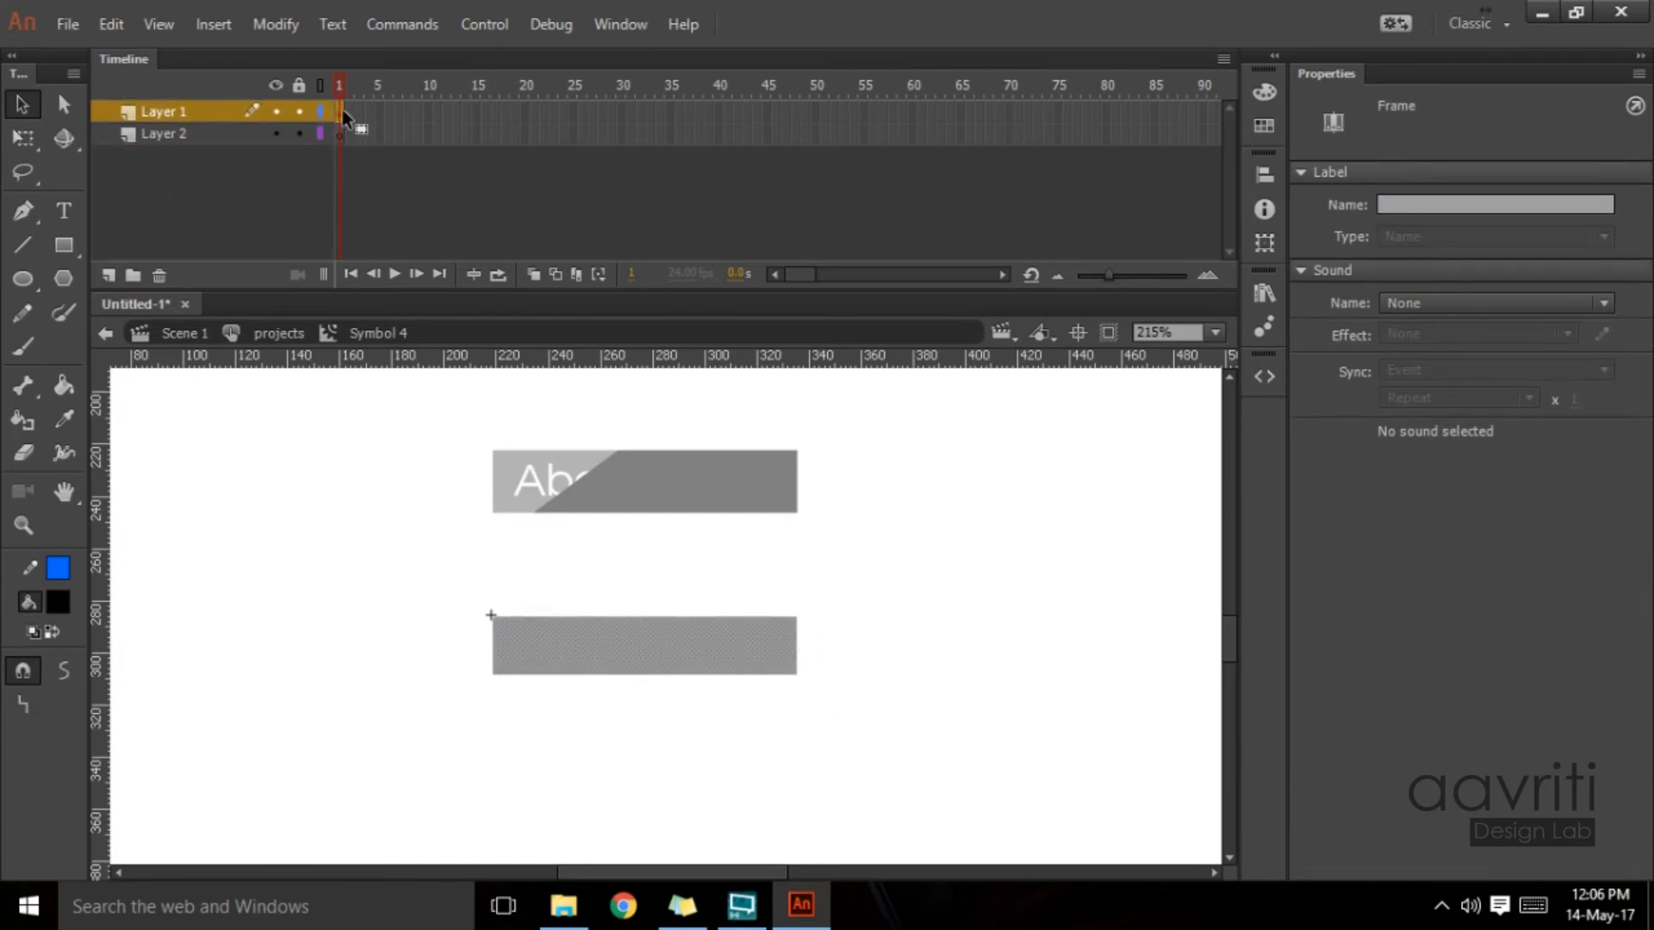
pyautogui.click(191, 134)
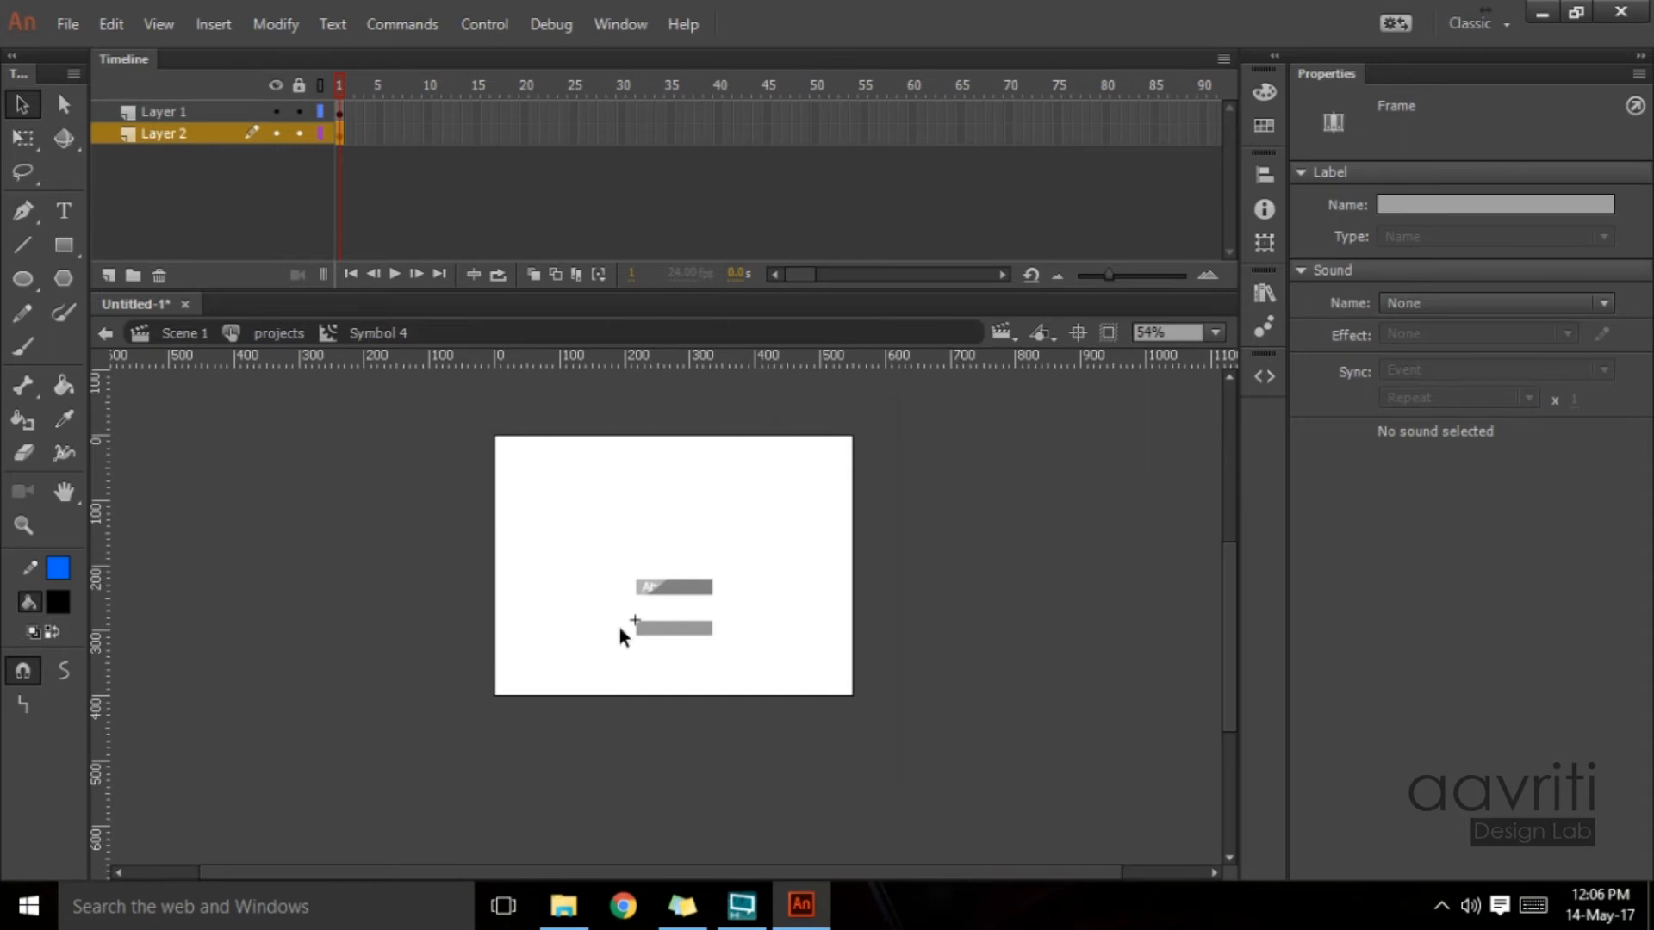
# Step: Toggle the visibility of Layer 1 to examine the black slanted shape on the layer beneath it
pyautogui.hotkey('ctrl', '=')
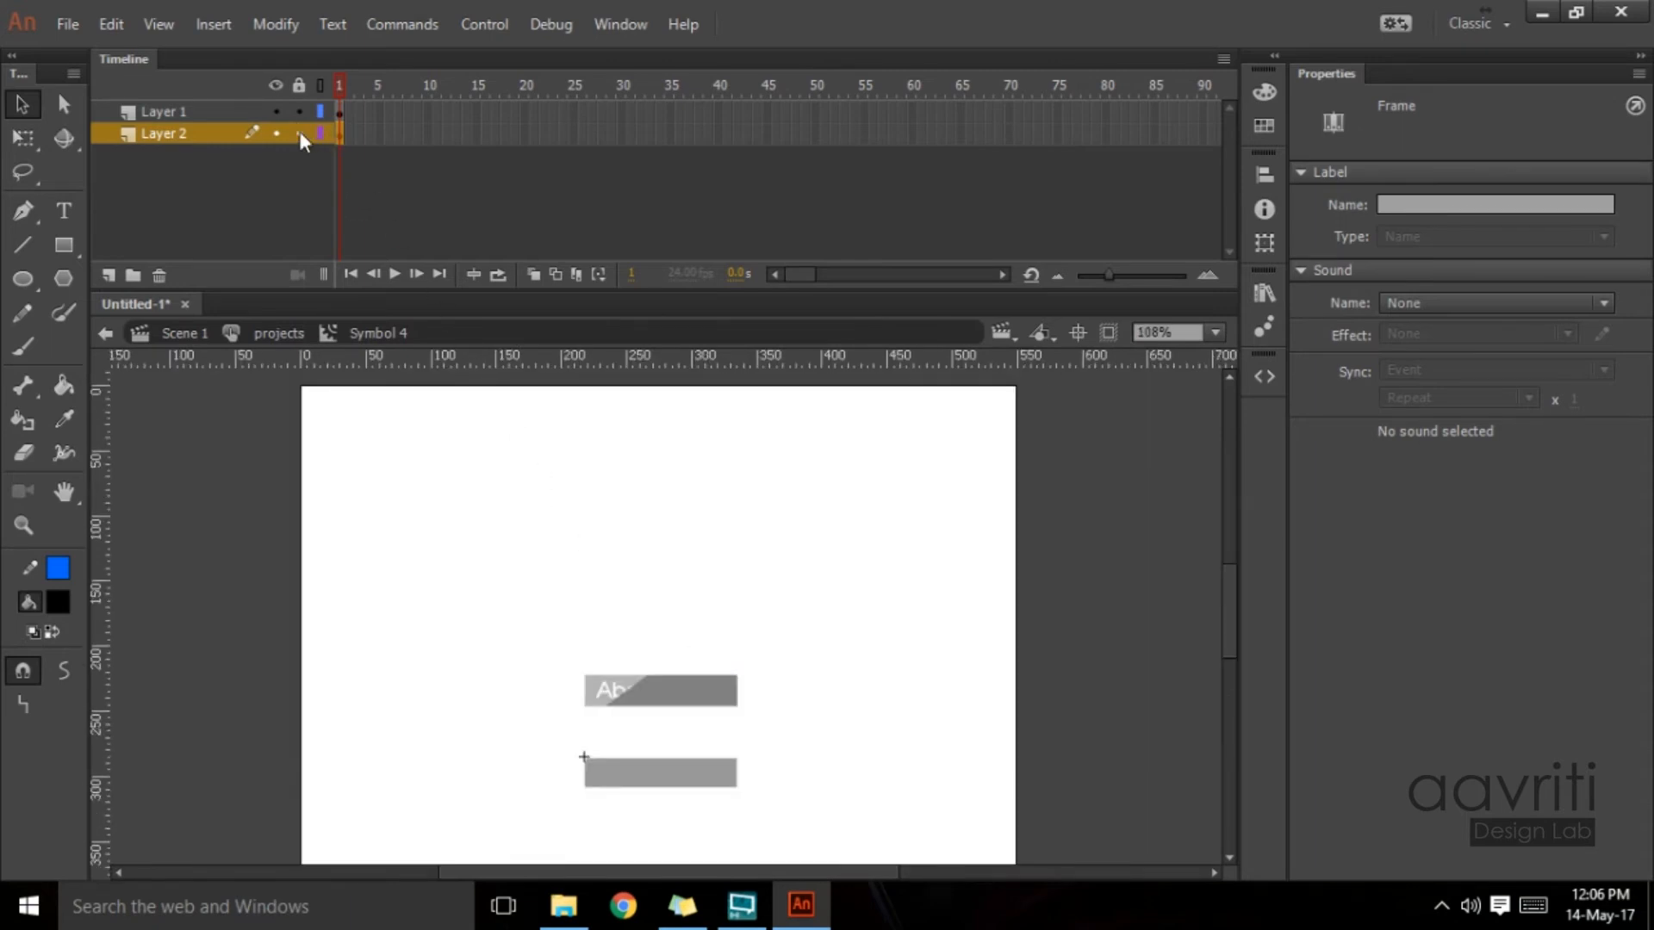
pyautogui.scroll(-4, 664, 565)
pyautogui.scroll(4, 664, 565)
pyautogui.scroll(-2, 732, 758)
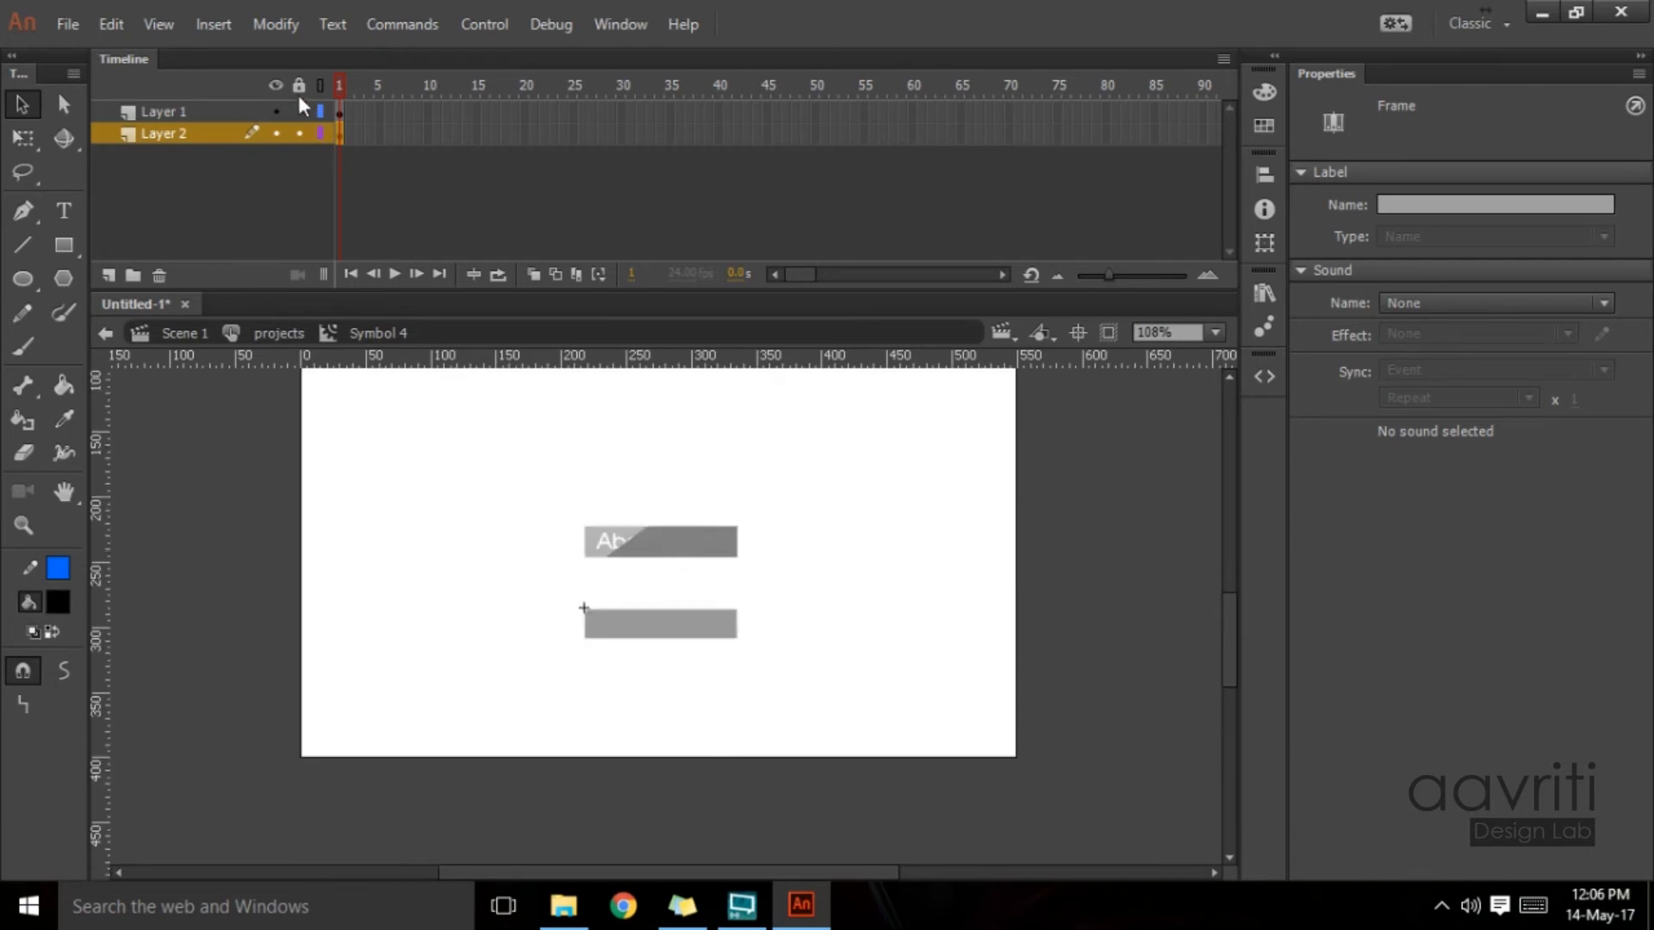
pyautogui.click(277, 111)
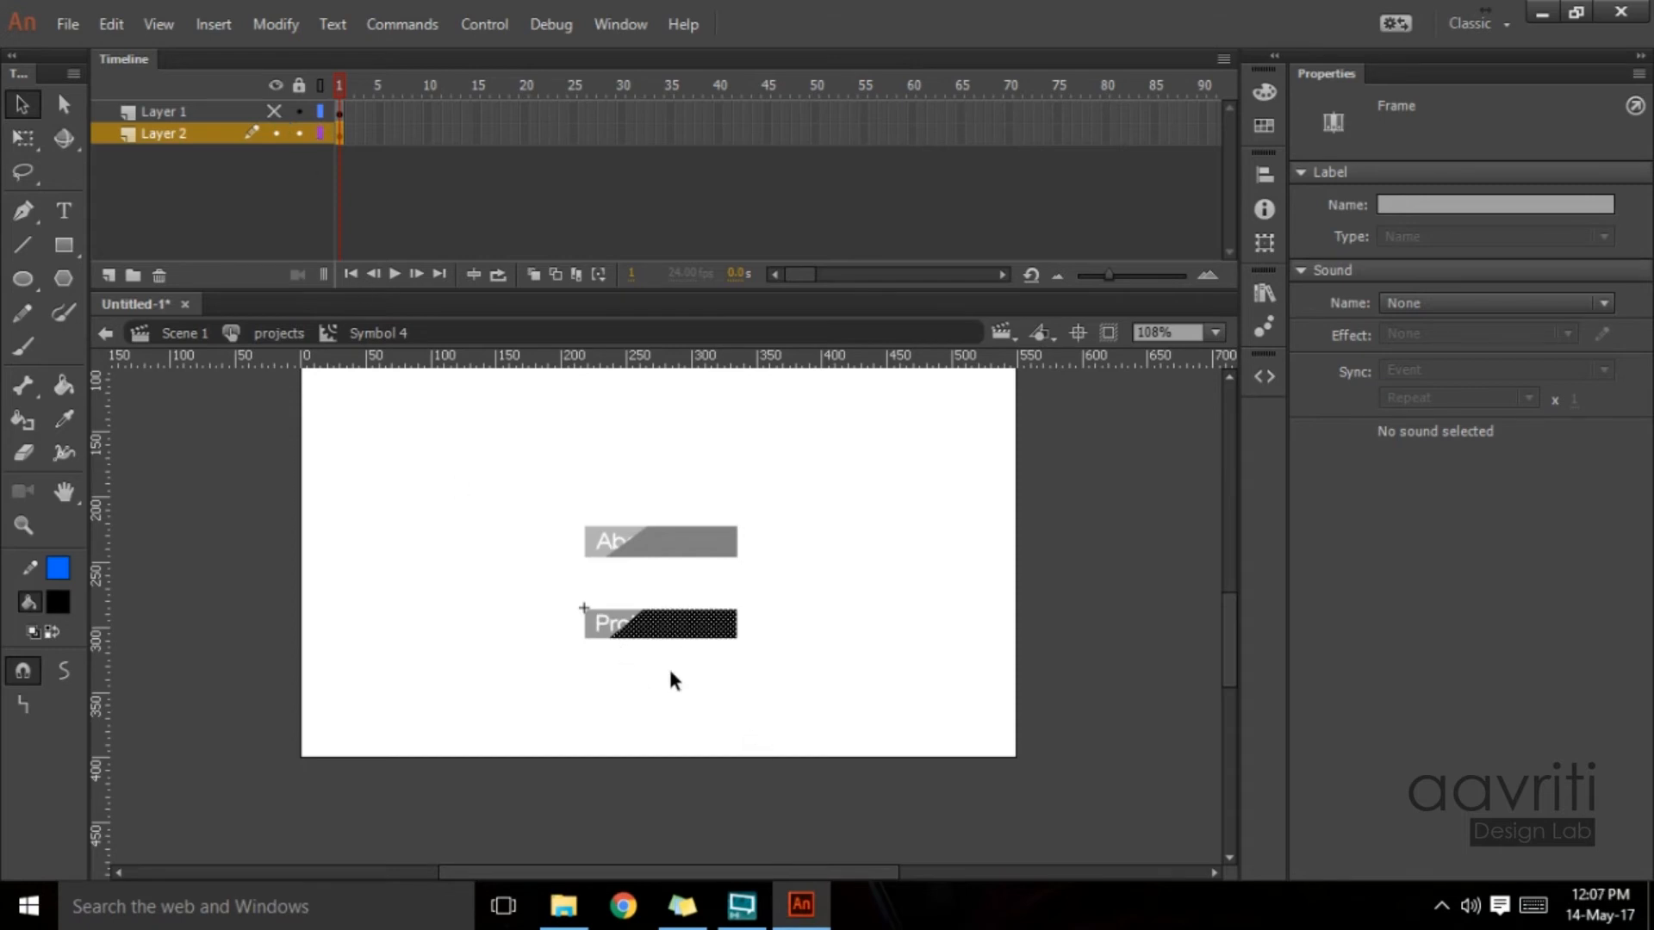
pyautogui.hotkey('ctrl', '=')
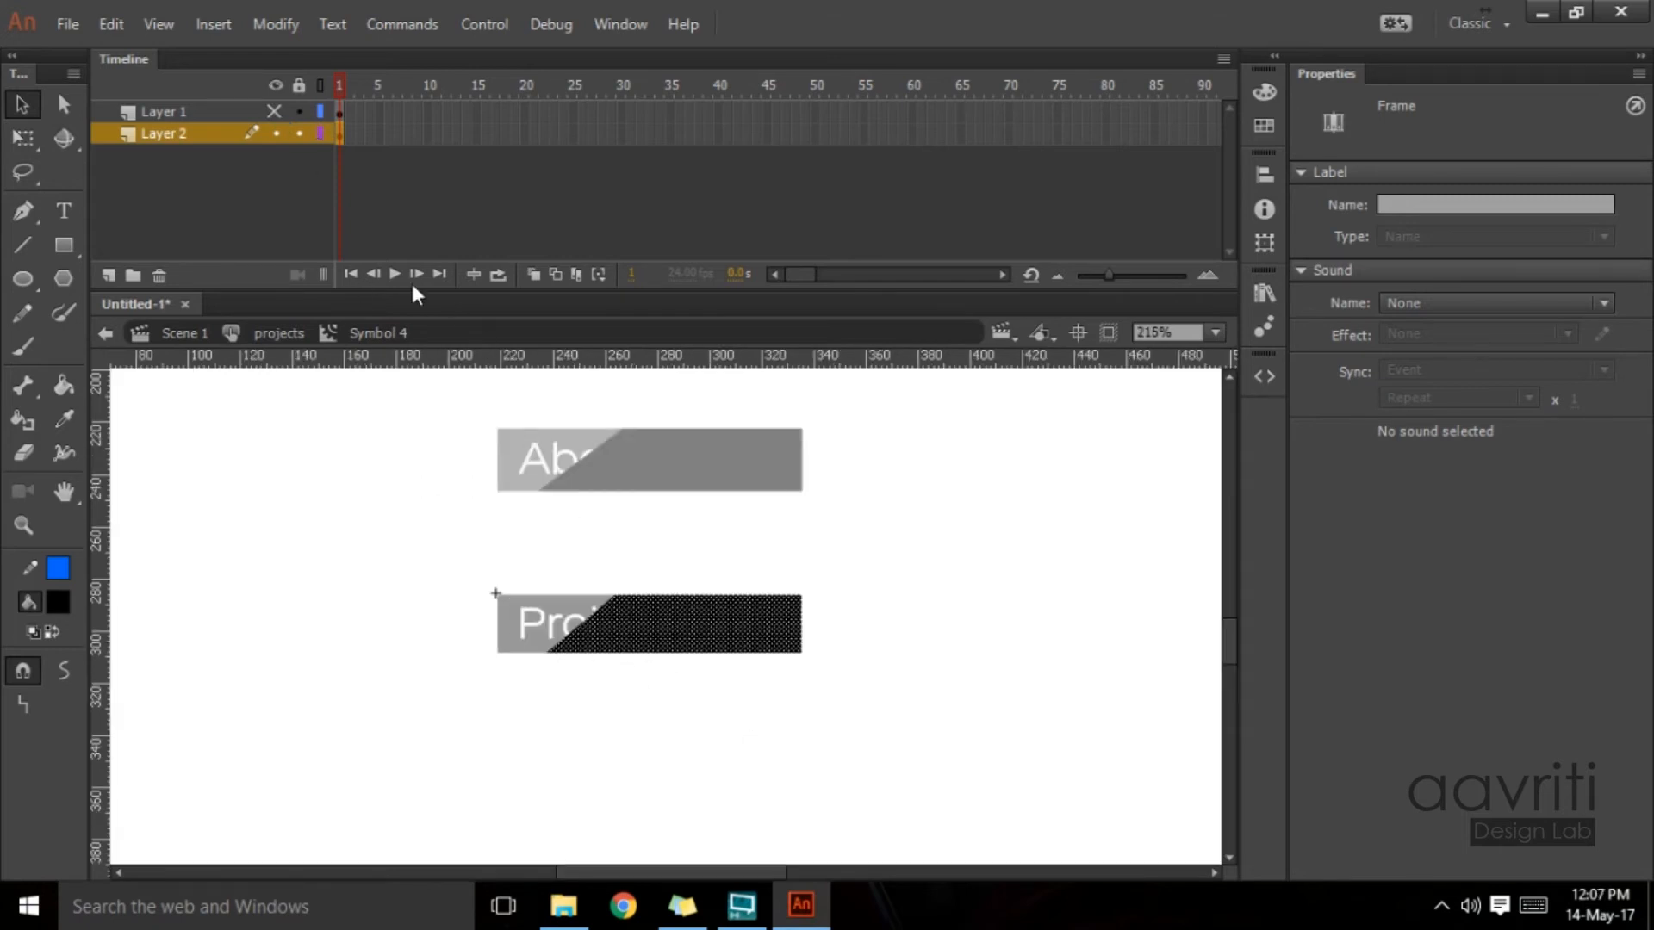
pyautogui.click(274, 111)
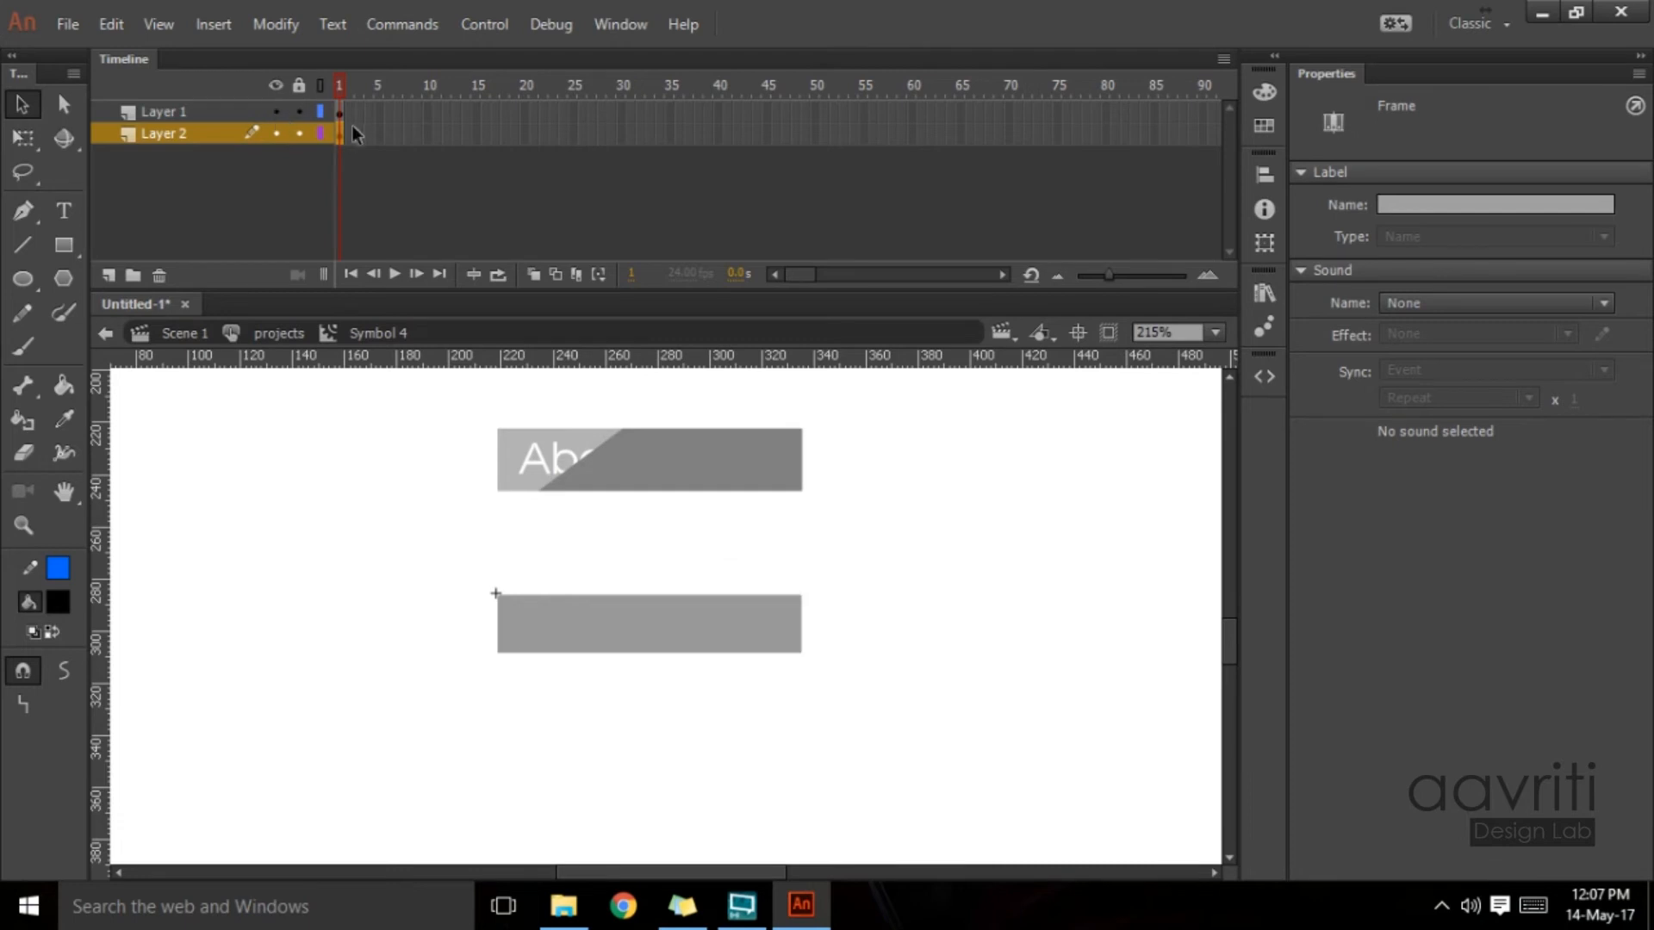
pyautogui.click(274, 111)
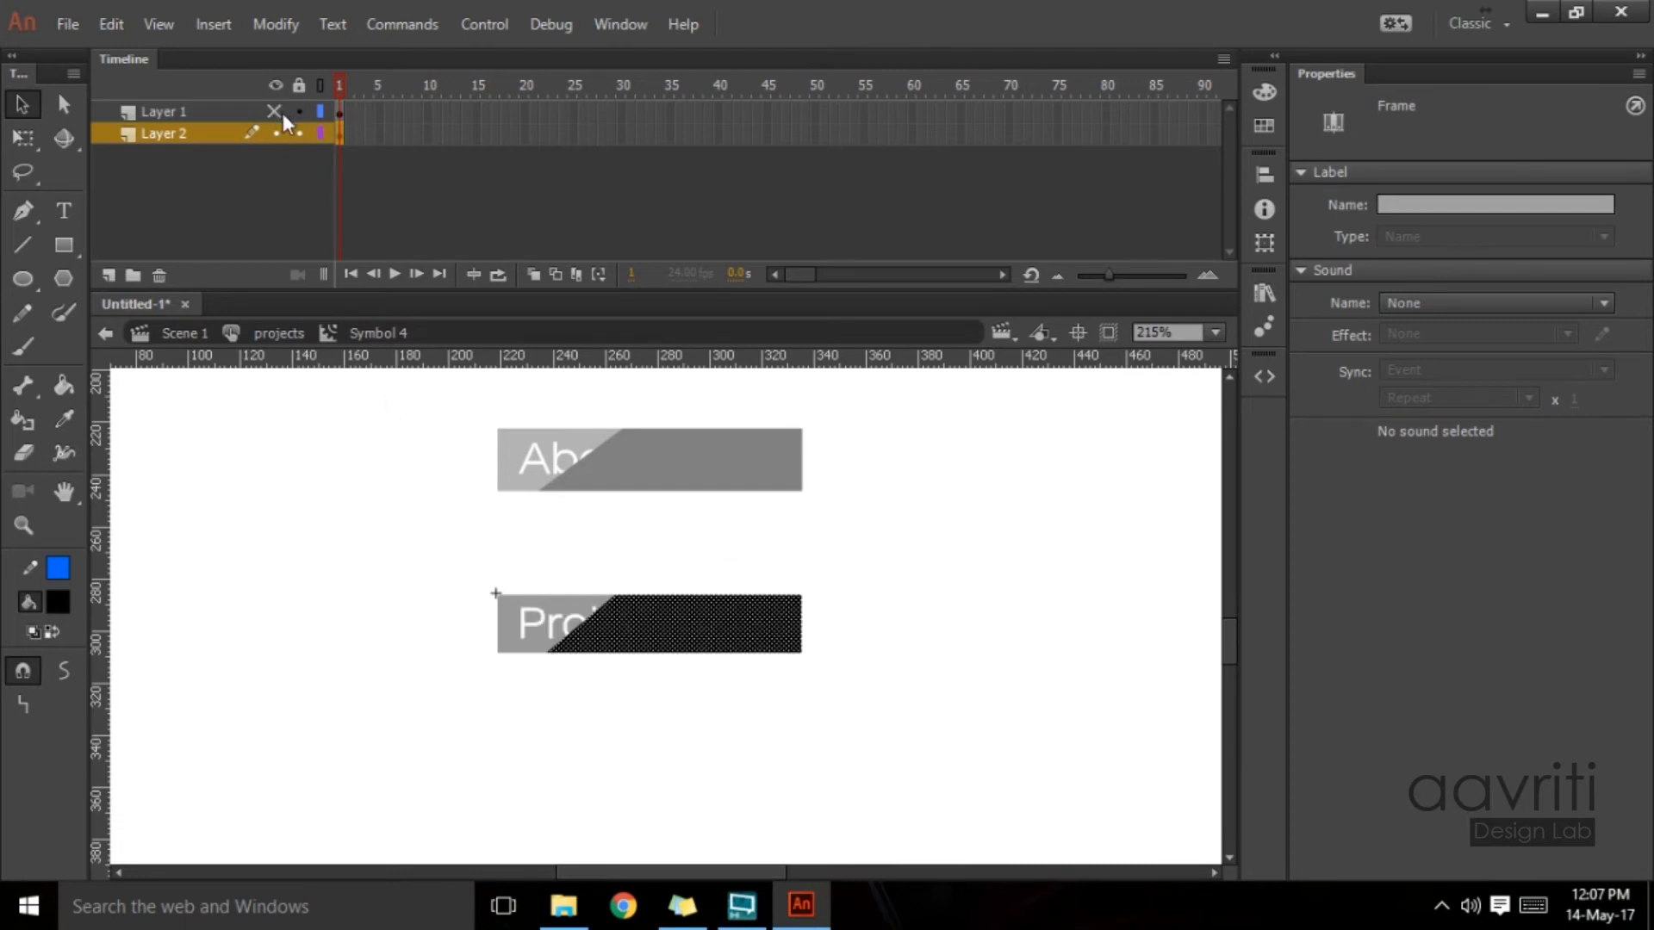
pyautogui.click(274, 111)
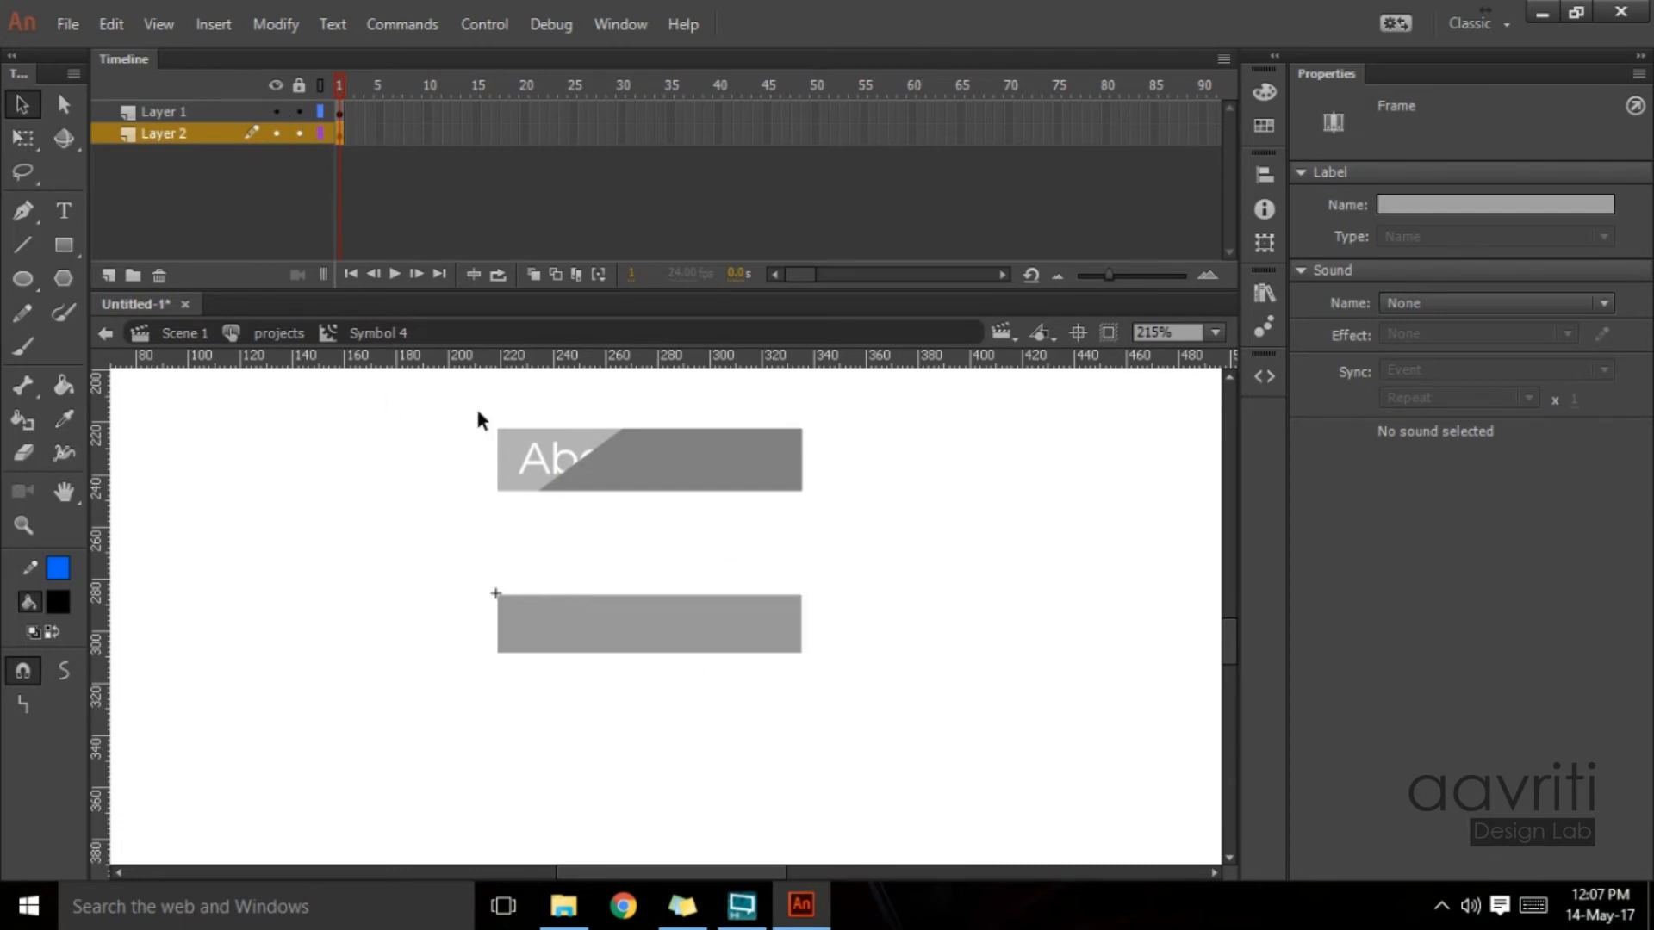
pyautogui.click(601, 628)
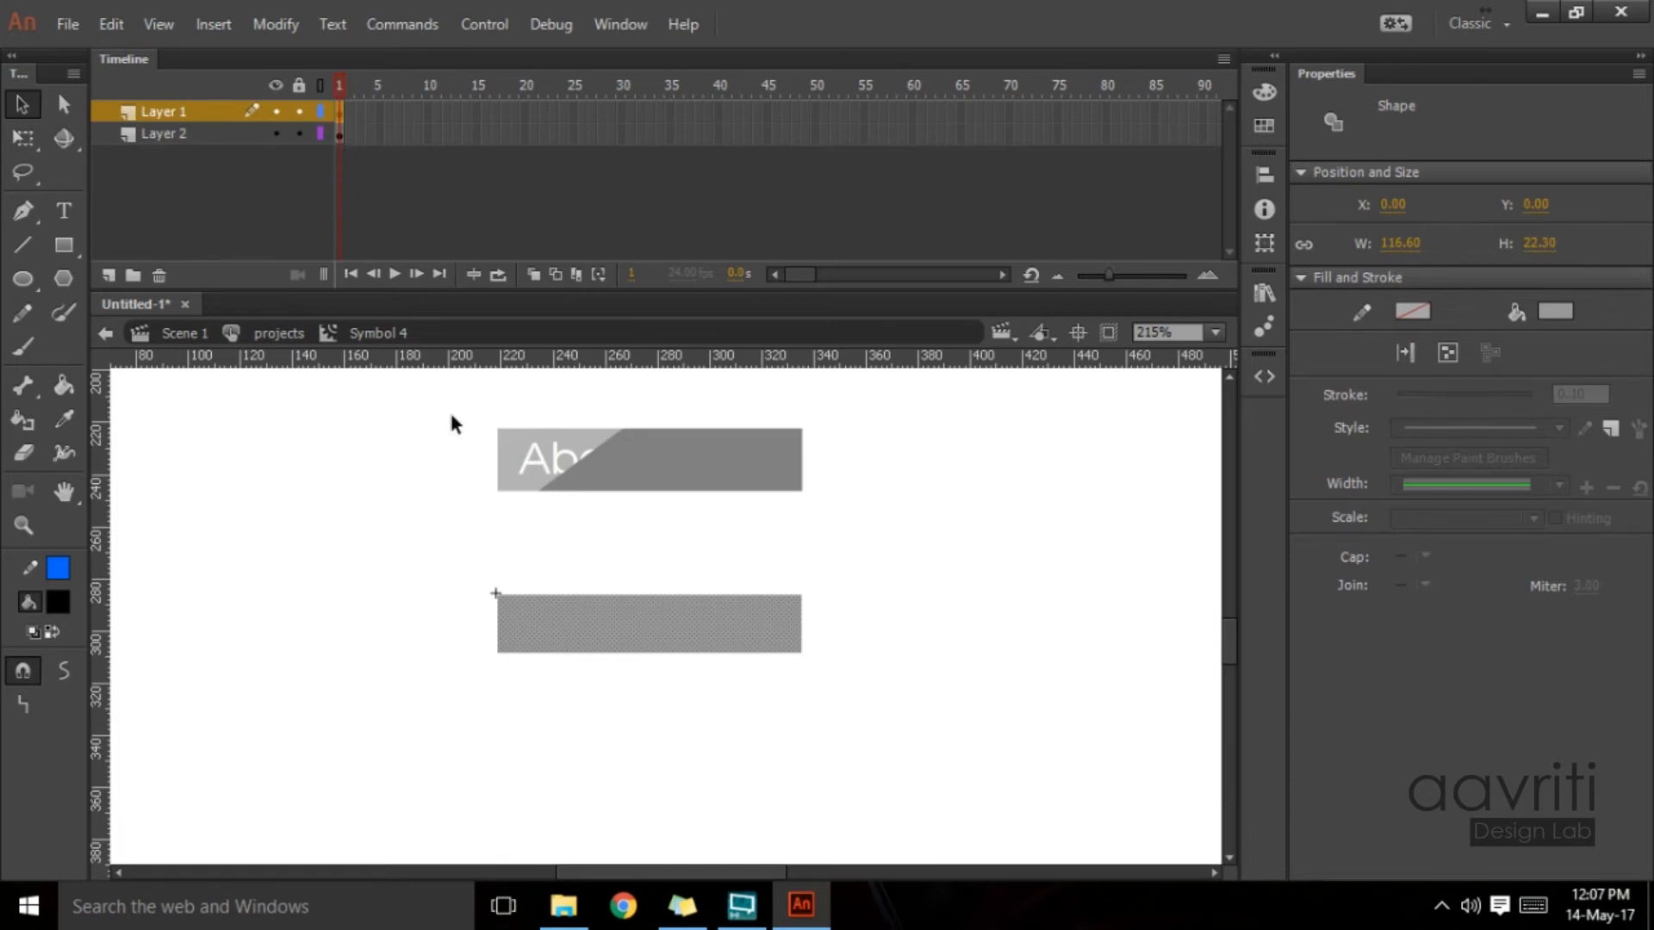
pyautogui.hotkey('ctrl', 'z')
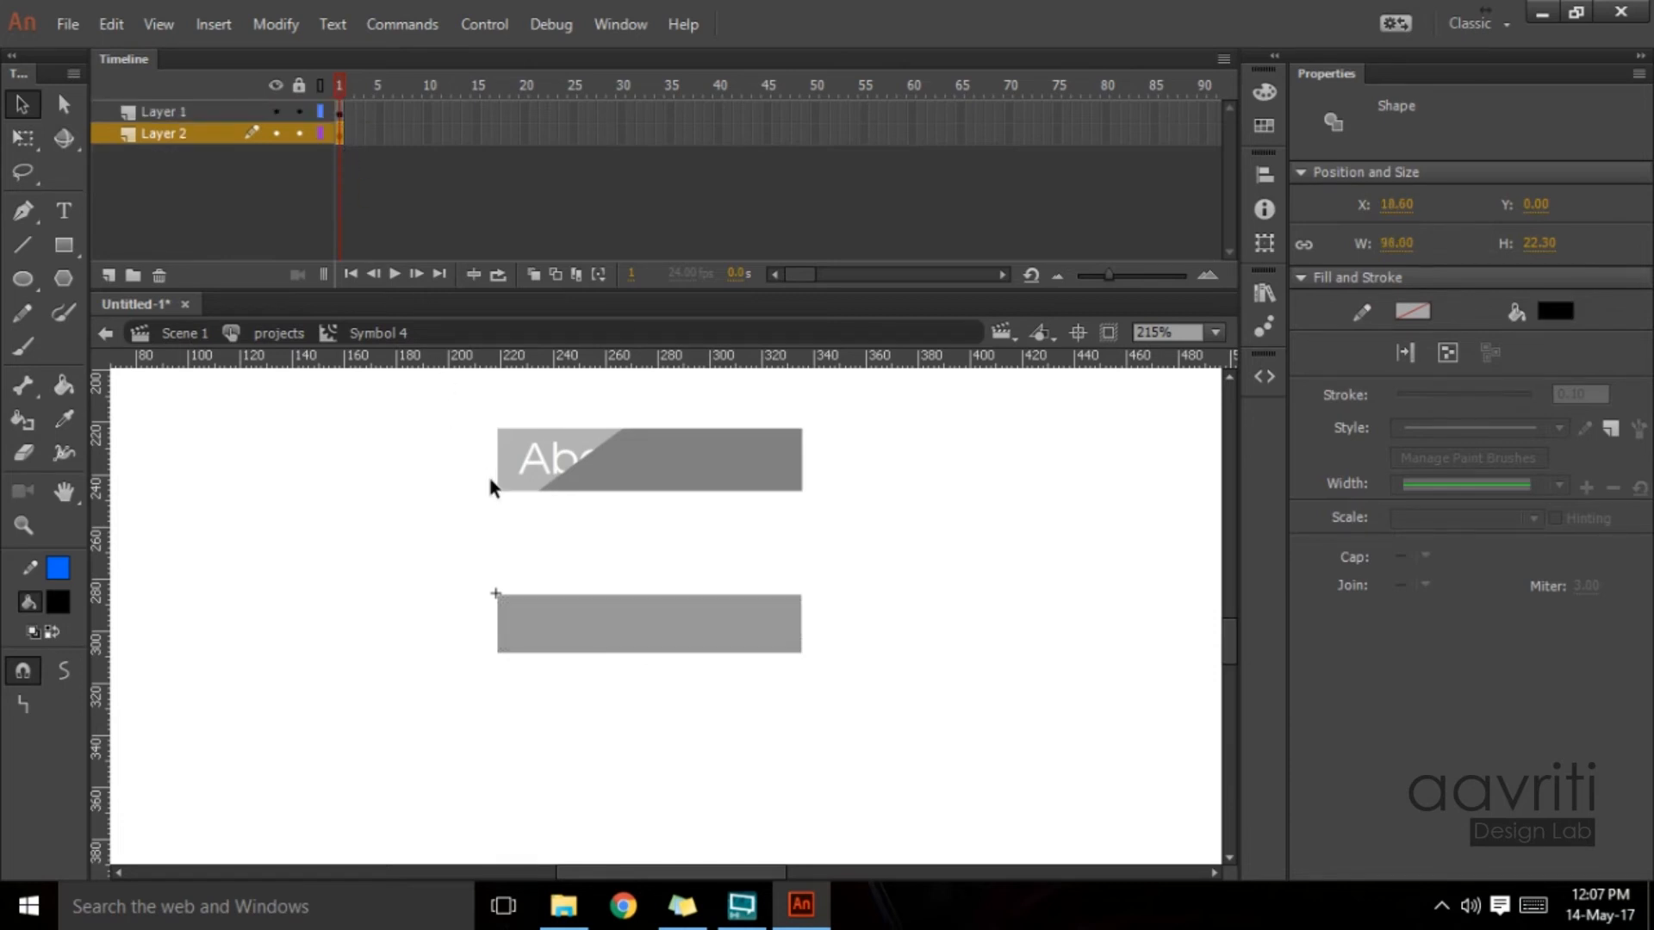
pyautogui.hotkey('ctrl', 'z')
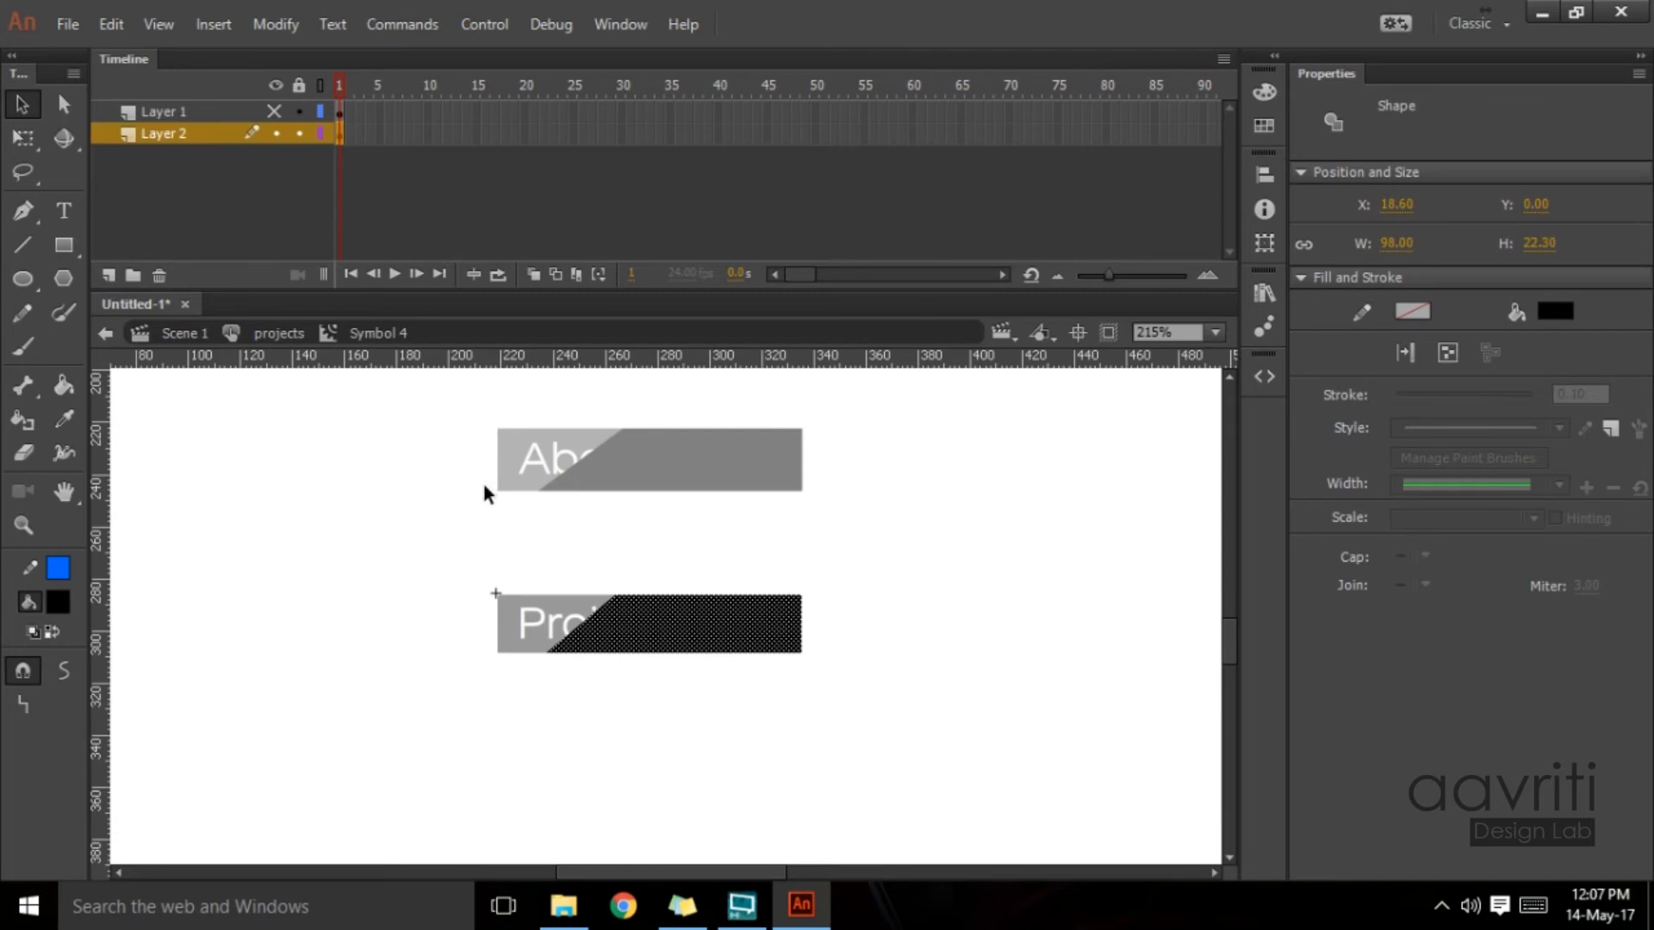
pyautogui.hotkey('ctrl', 'z')
pyautogui.hotkey('ctrl', 'y')
pyautogui.hotkey('ctrl', 'z')
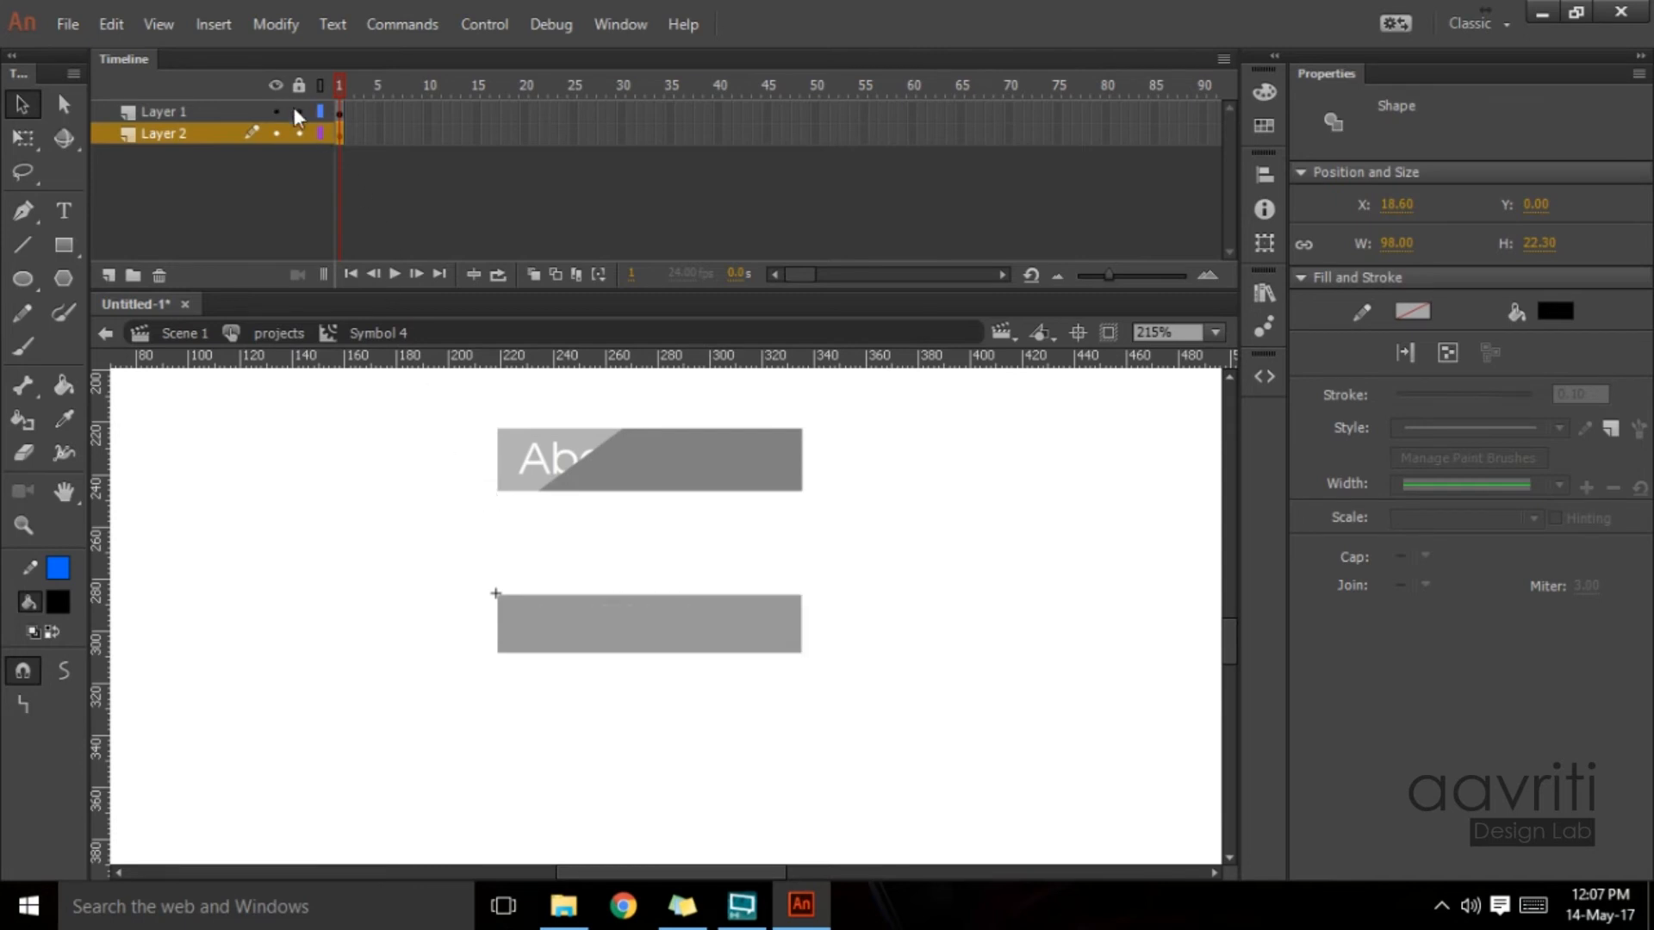
# Step: Delete the black slanted shape from Layer 2, keeping the layer itself
pyautogui.click(248, 113)
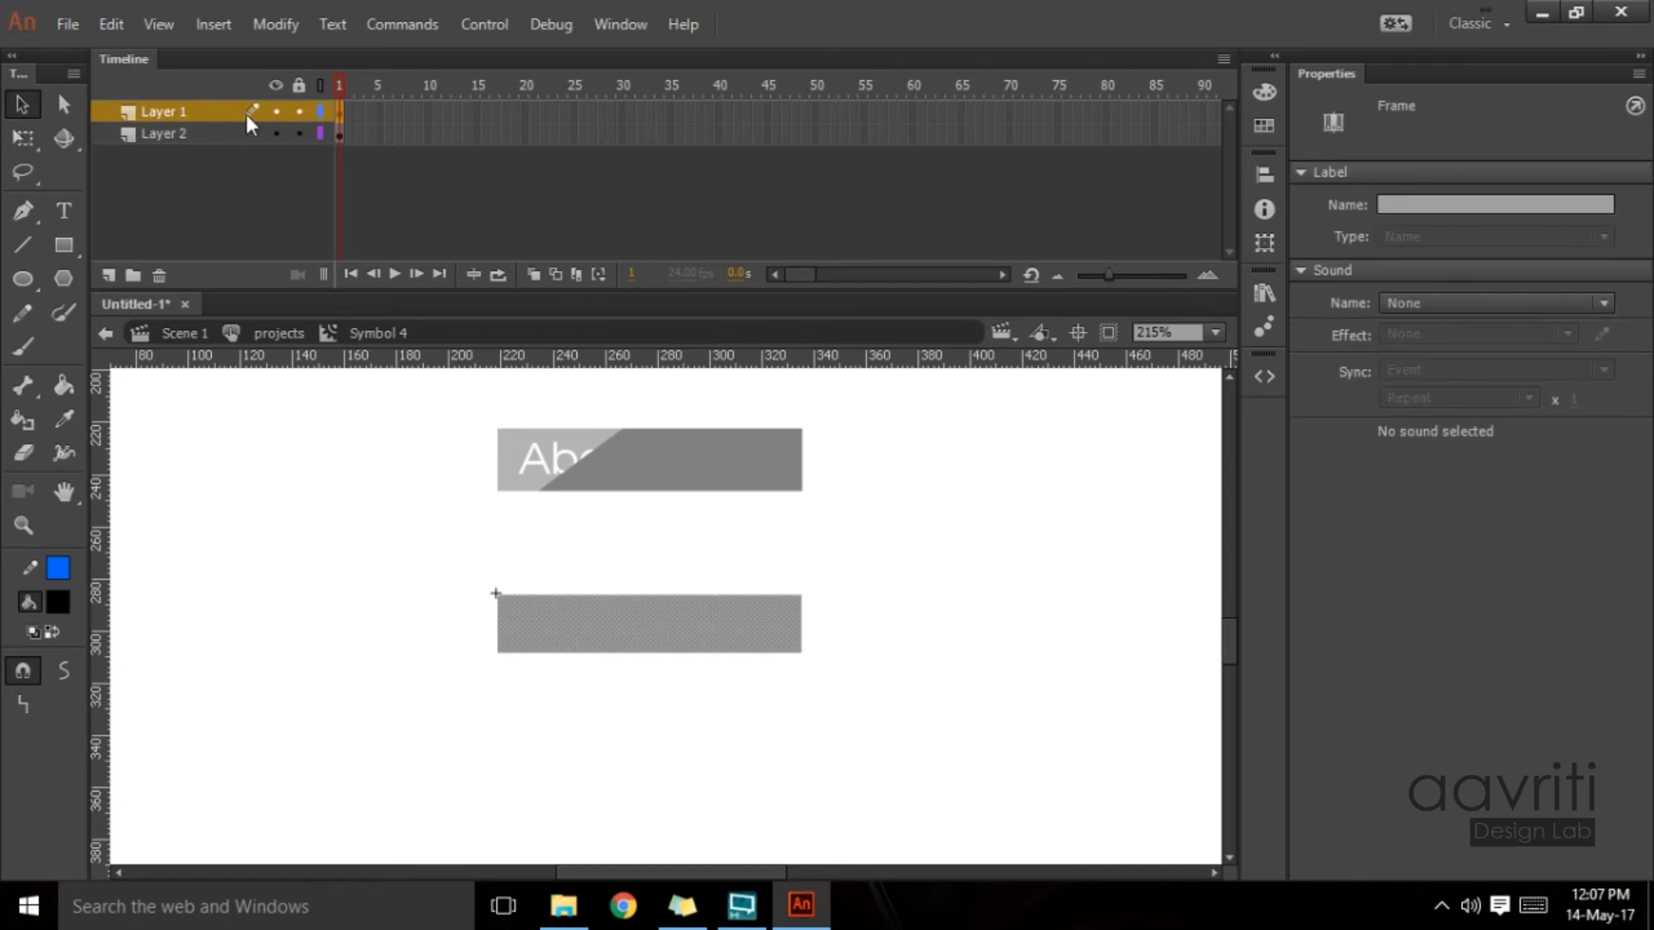
pyautogui.click(338, 135)
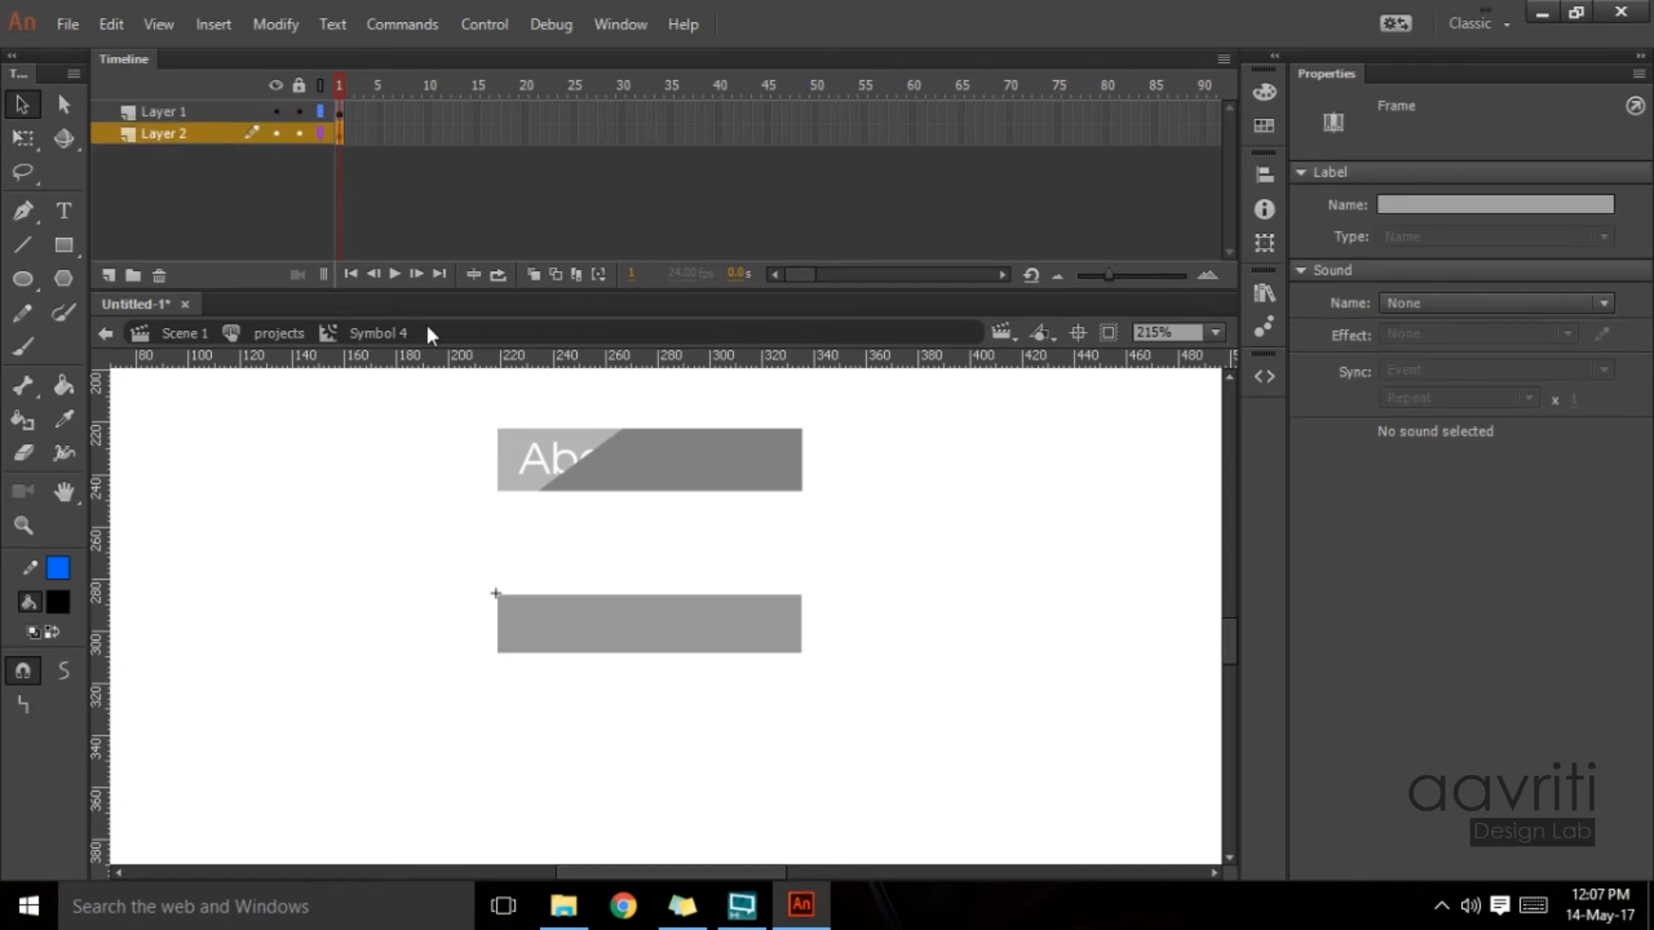
pyautogui.press('Delete')
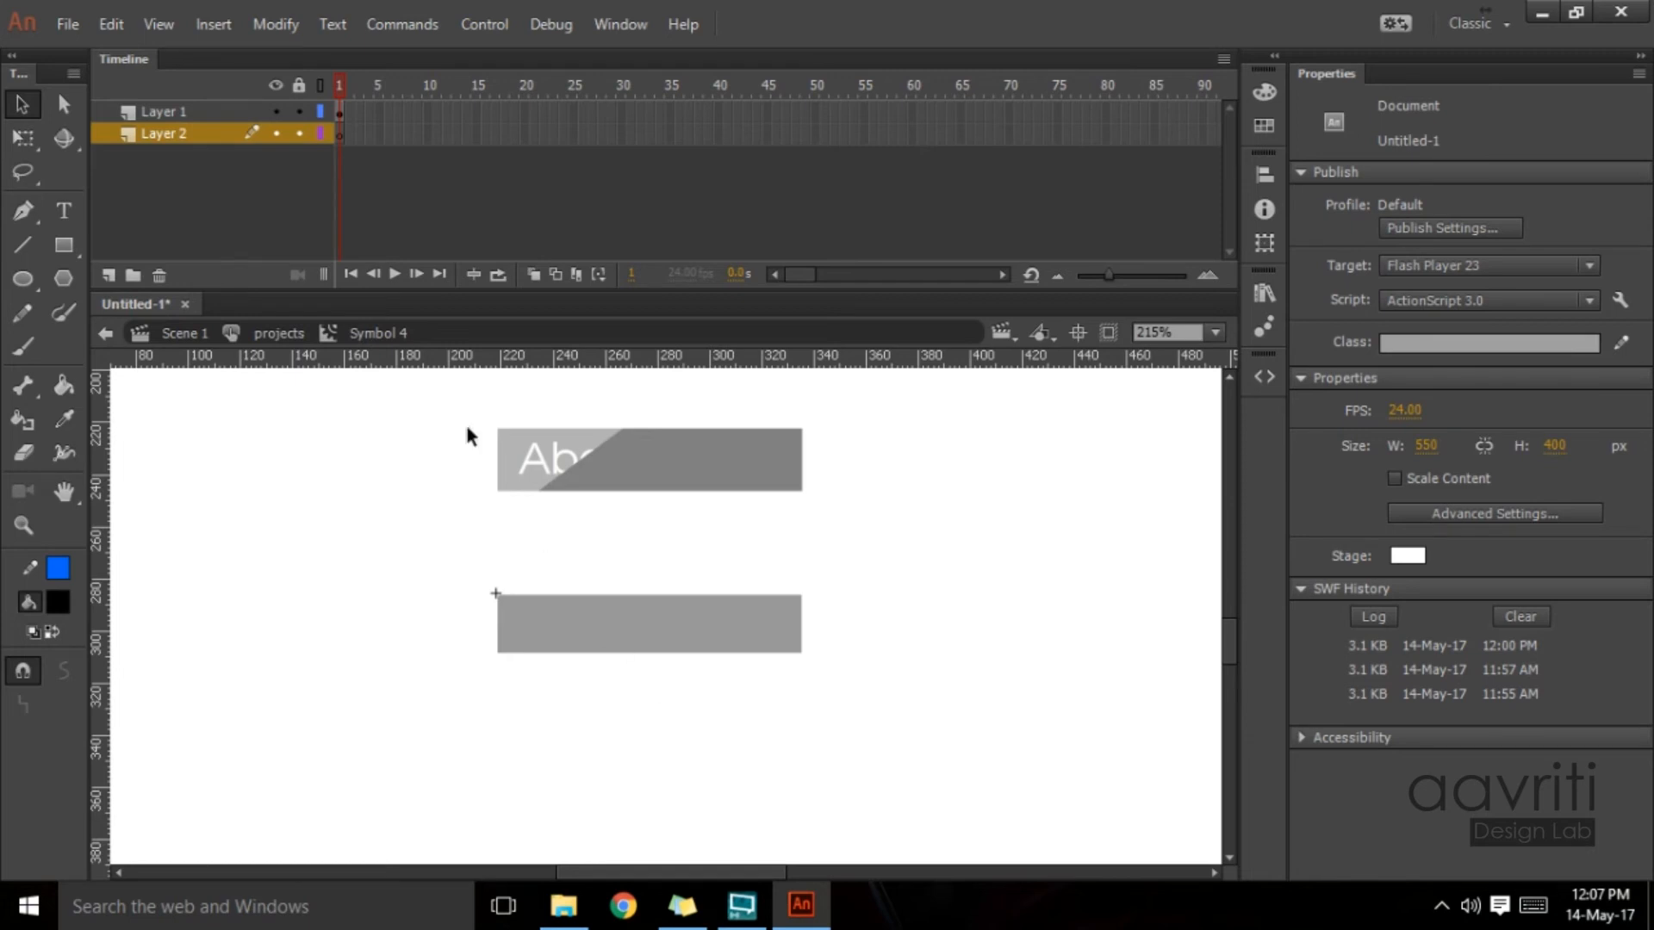
# Step: Copy the black slanted shape from the animation layer's Up frame and reopen the Over frame's movie clip for editing
pyautogui.click(279, 333)
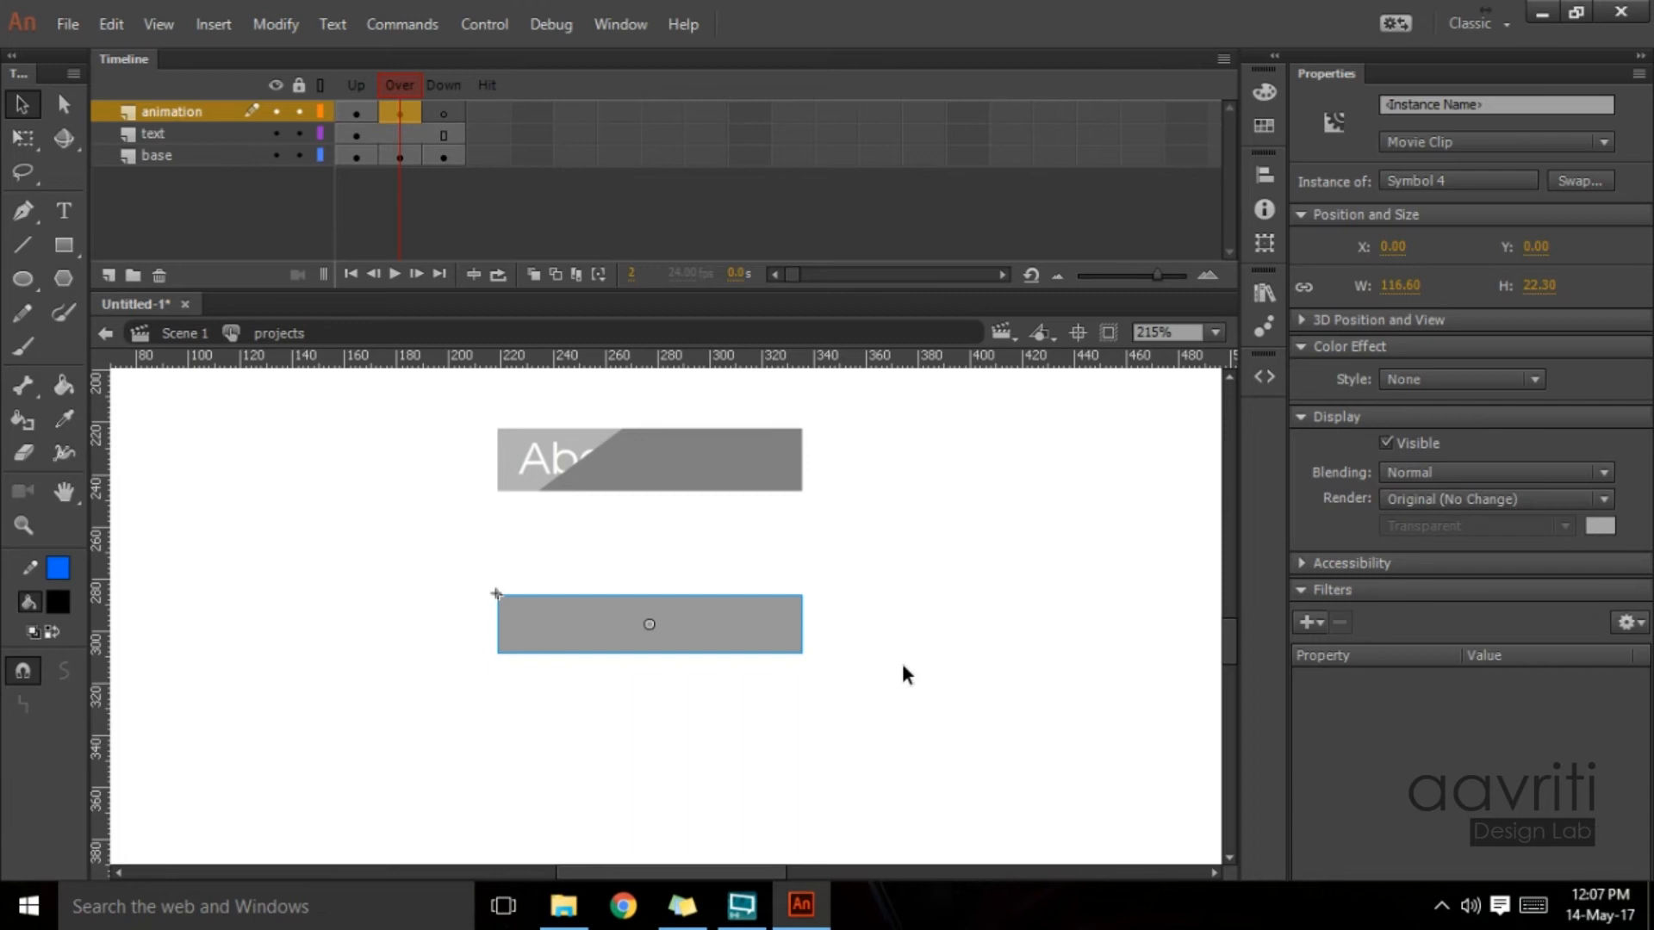
pyautogui.click(355, 112)
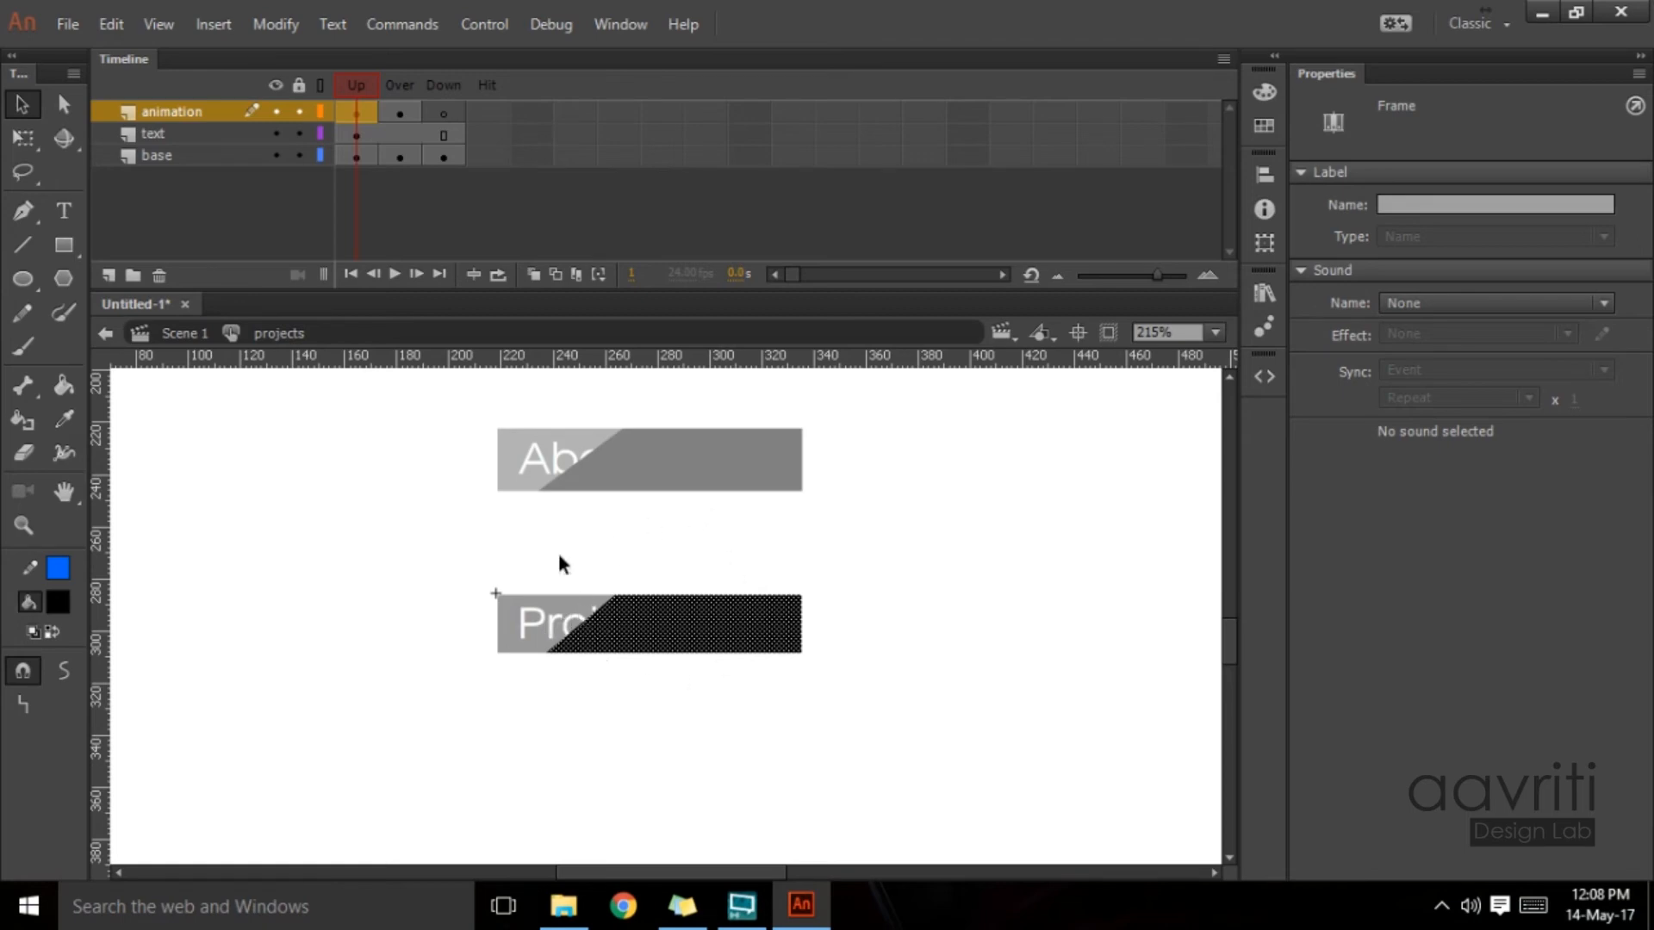
pyautogui.click(417, 116)
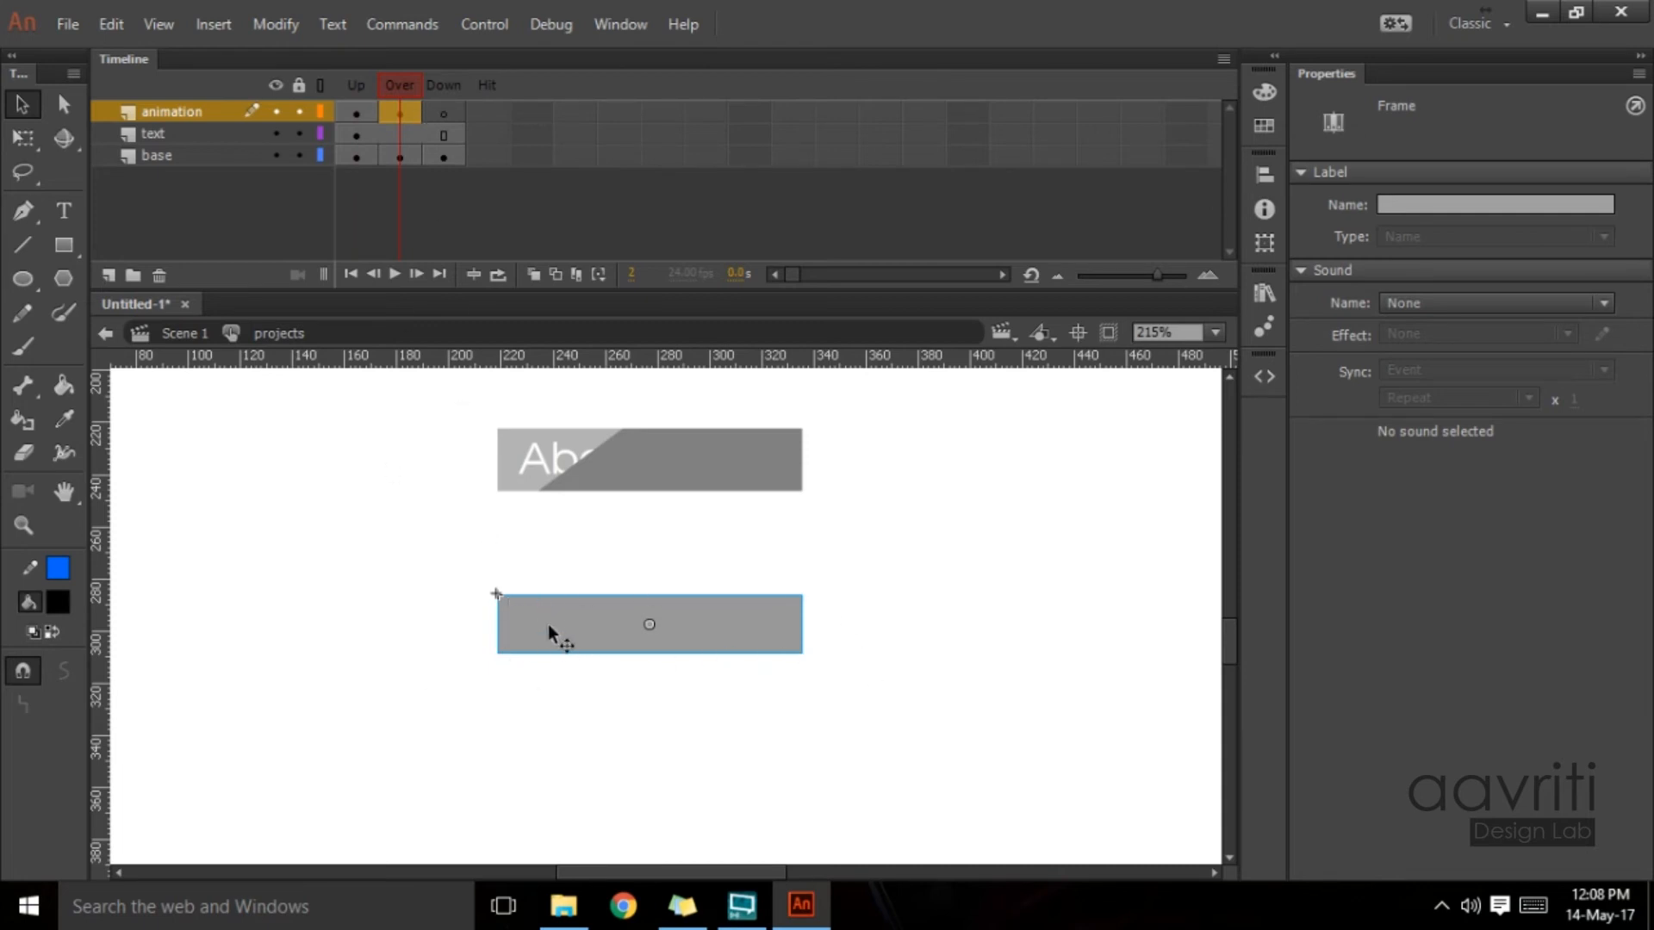
pyautogui.doubleClick(595, 629)
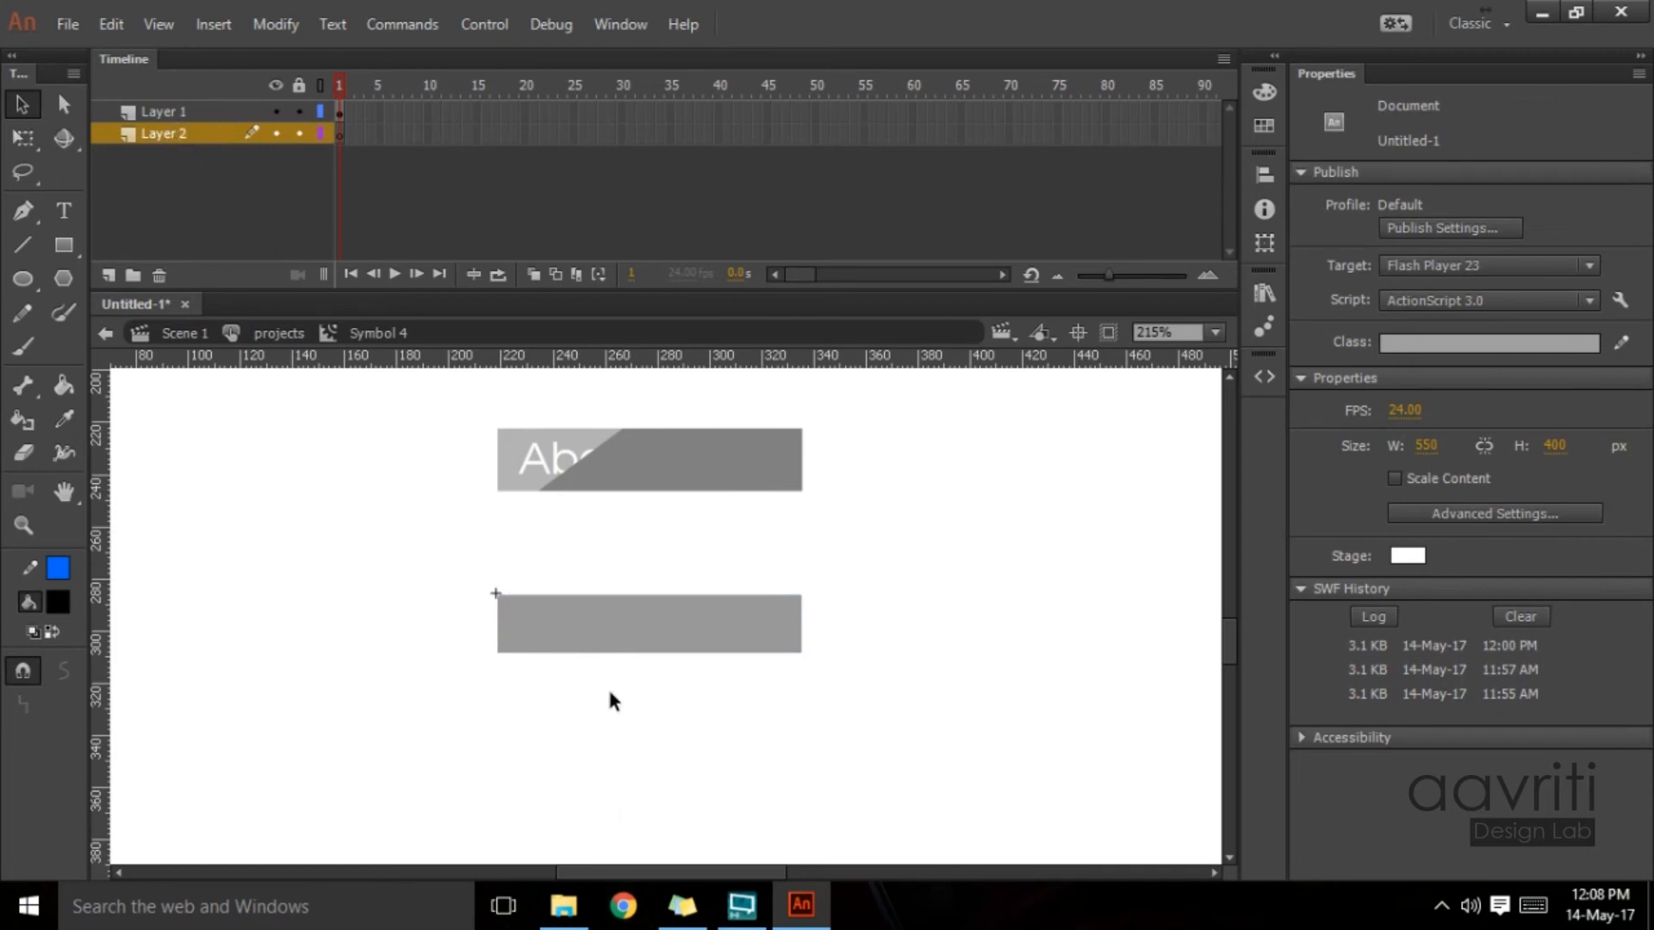
# Step: Paste the copied black slanted shape in place on the first frame of Layer 2, beneath the grey rectangle
pyautogui.click(544, 633)
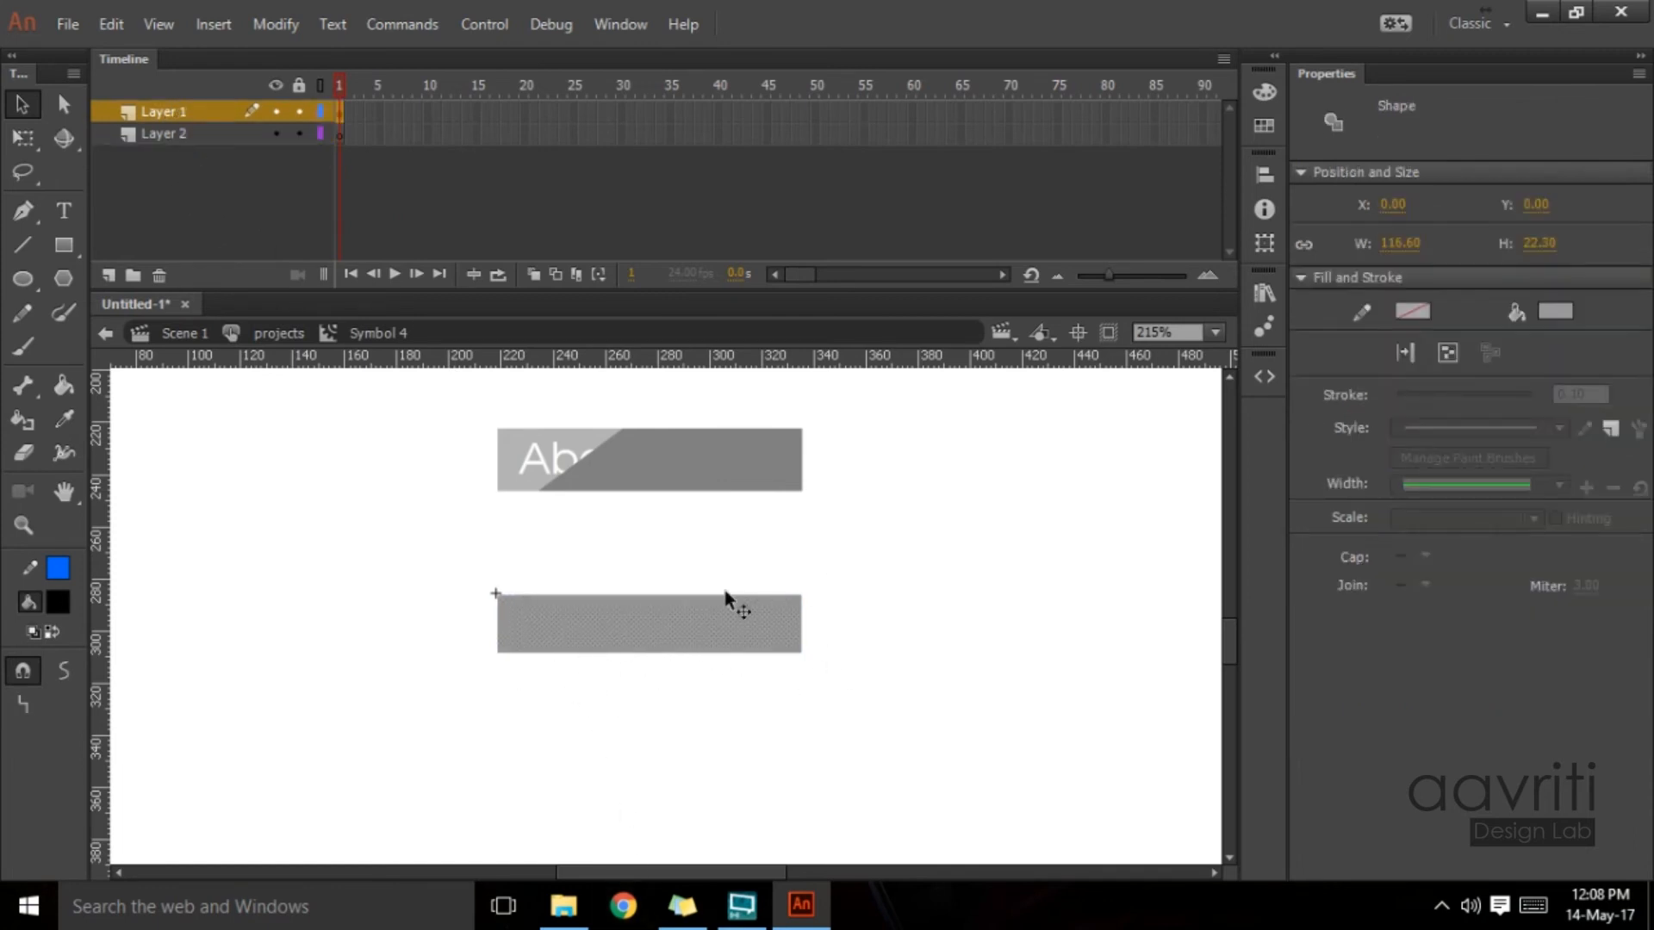
pyautogui.click(179, 133)
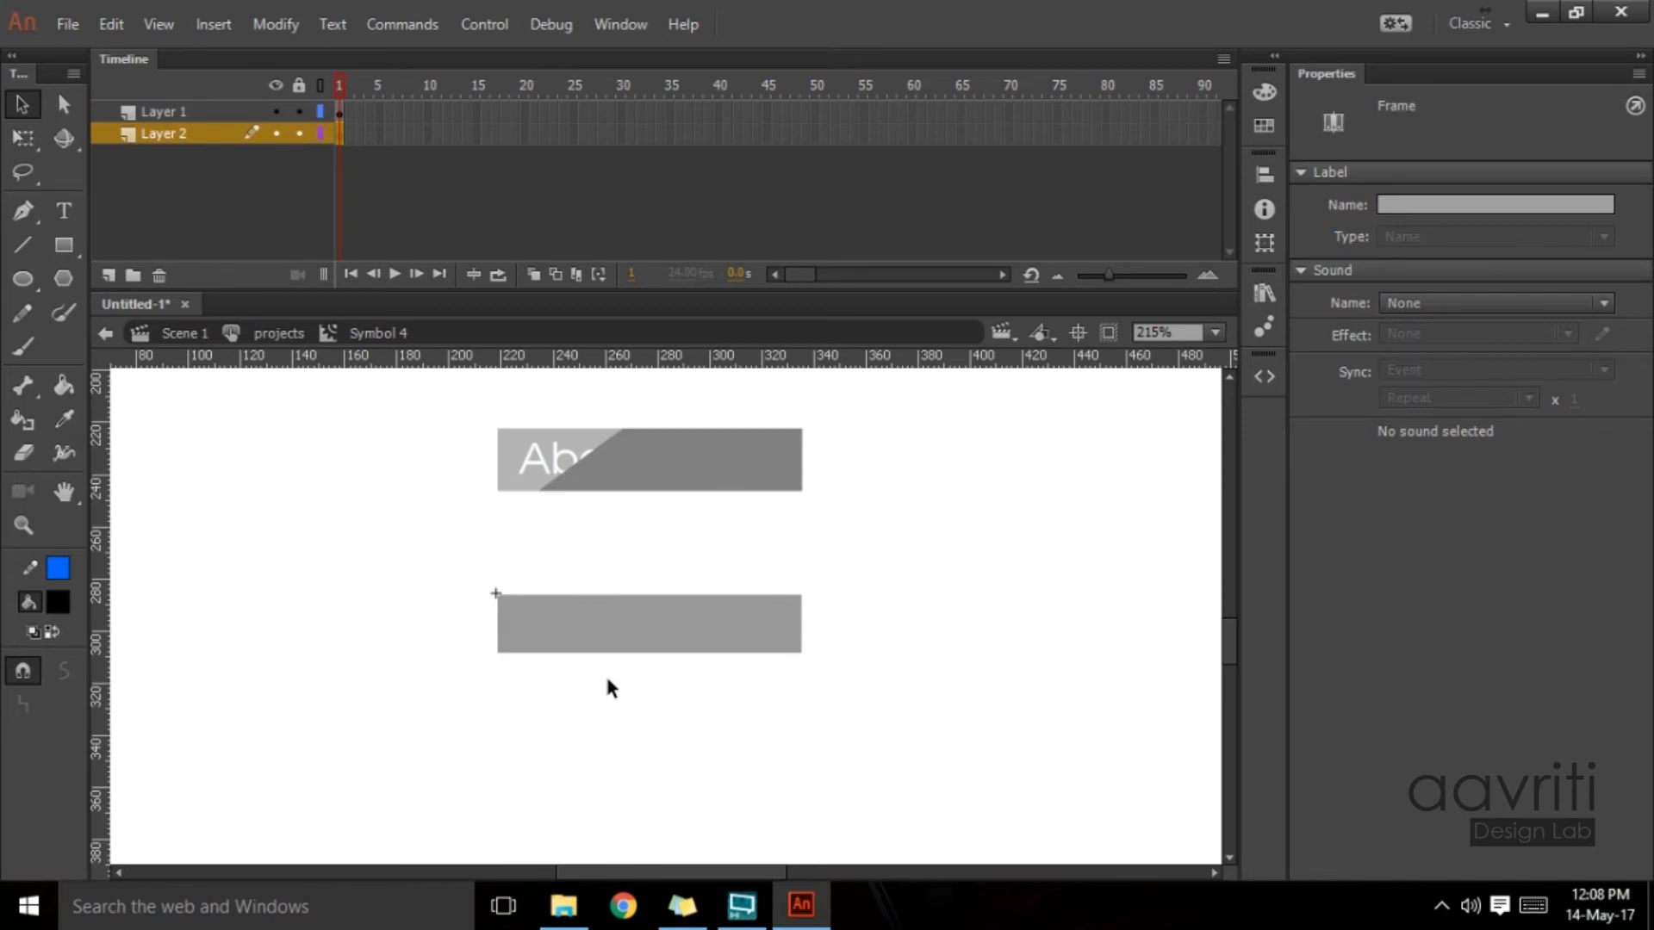
pyautogui.click(343, 112)
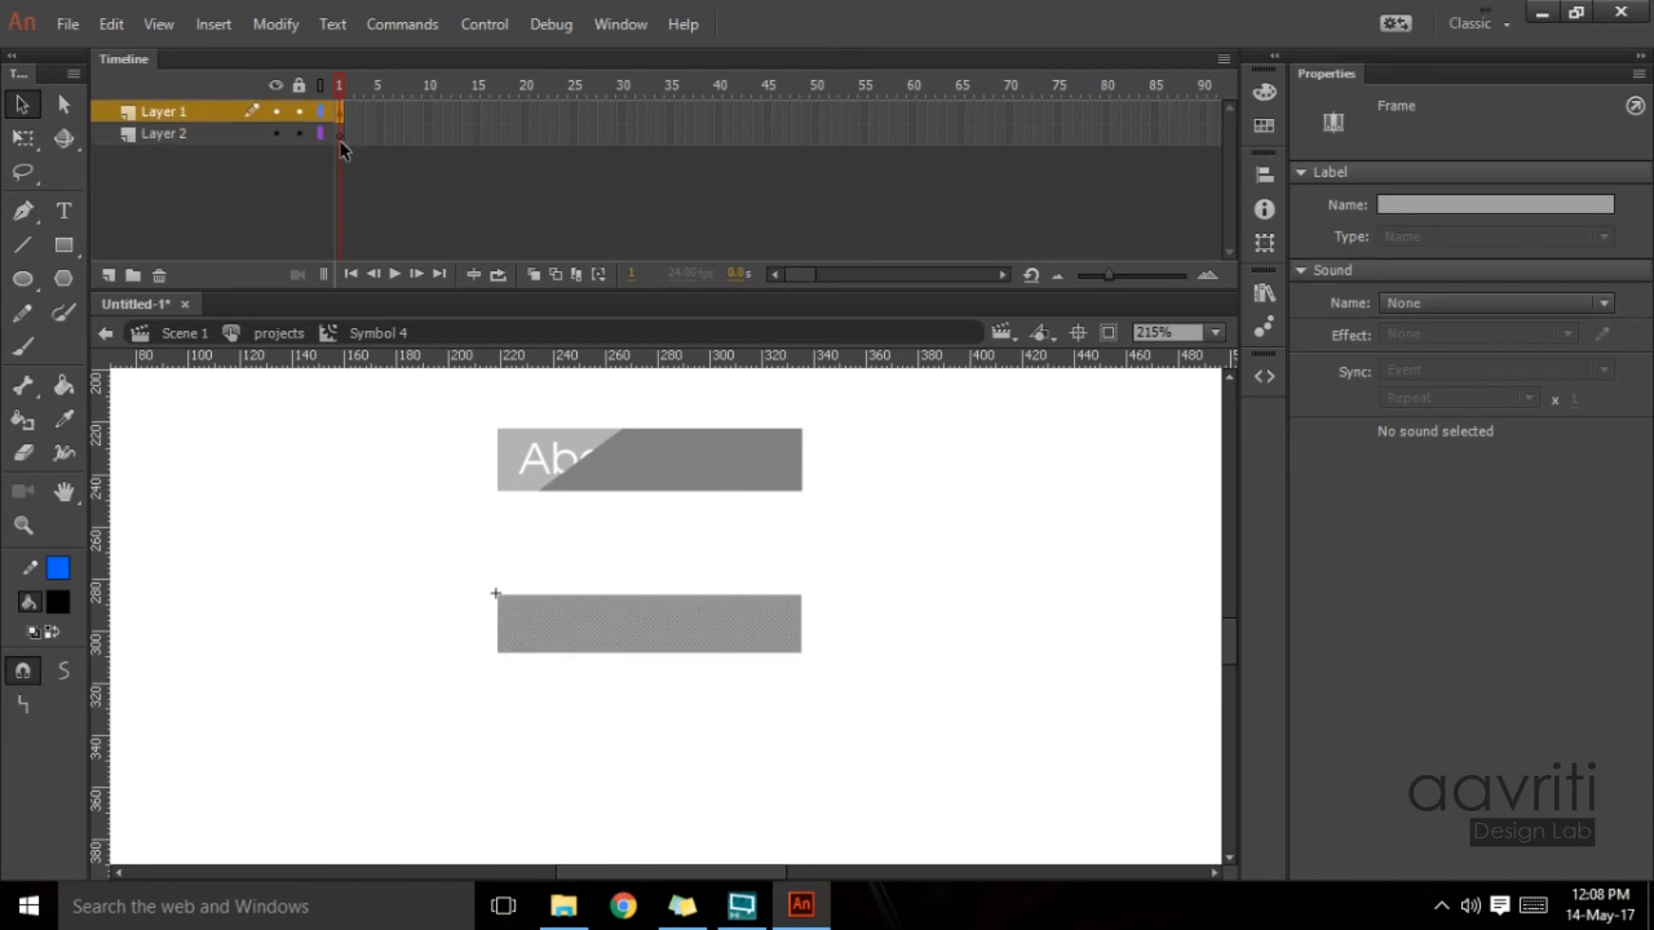
pyautogui.moveTo(341, 112); pyautogui.dragTo(341, 137)
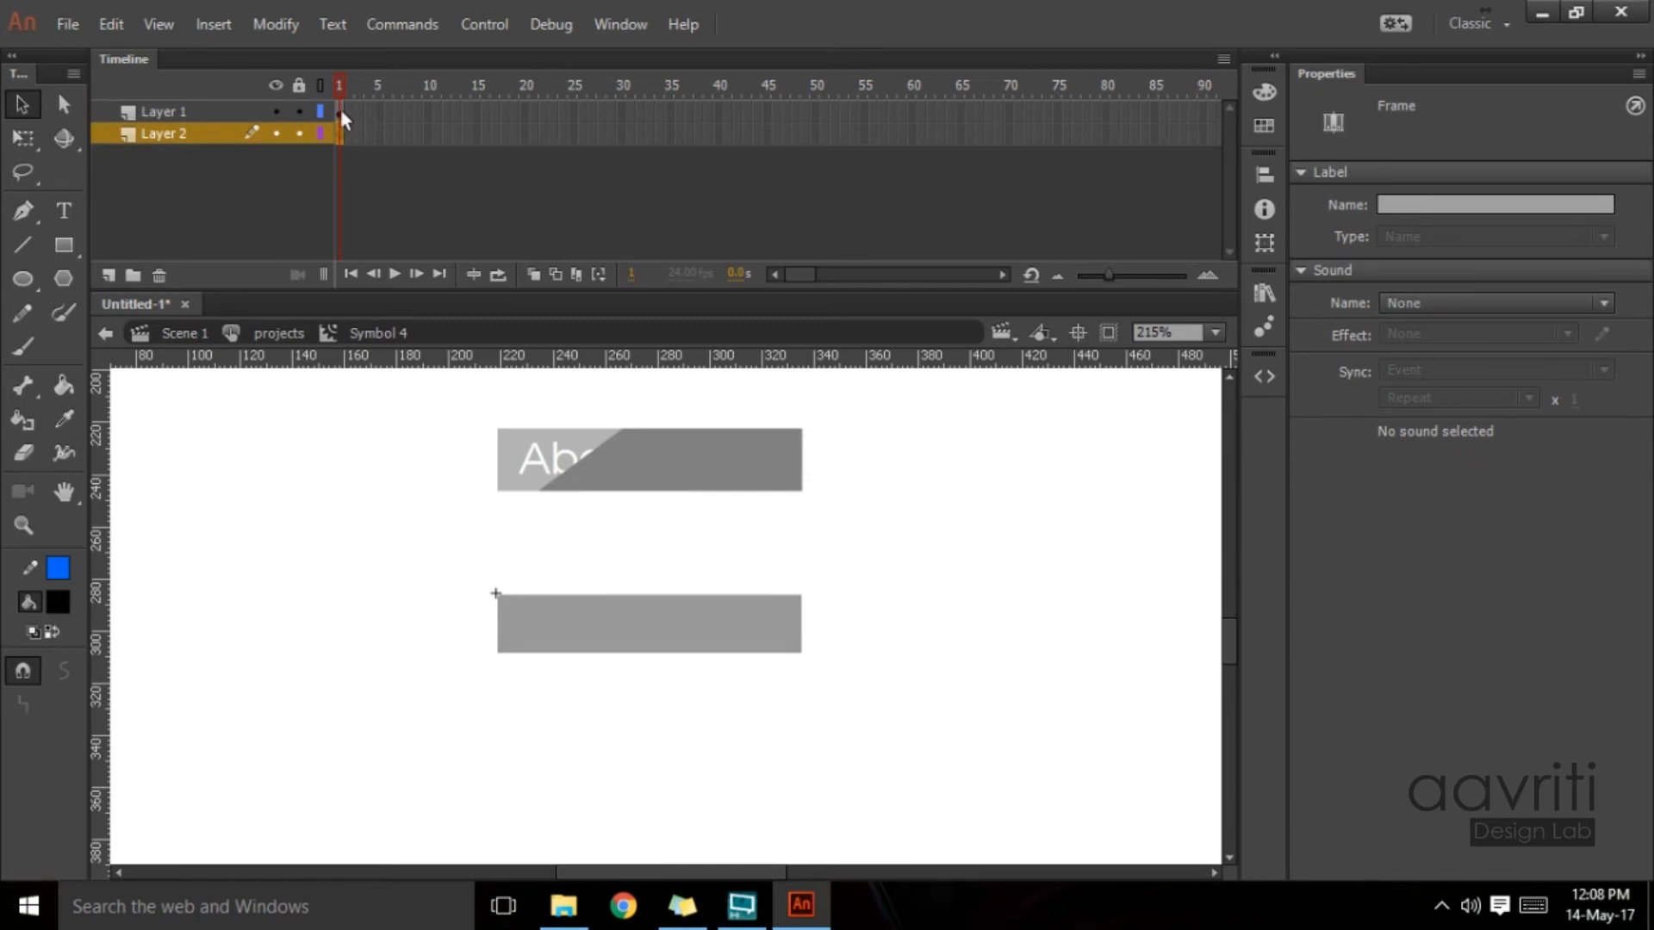
pyautogui.click(340, 109)
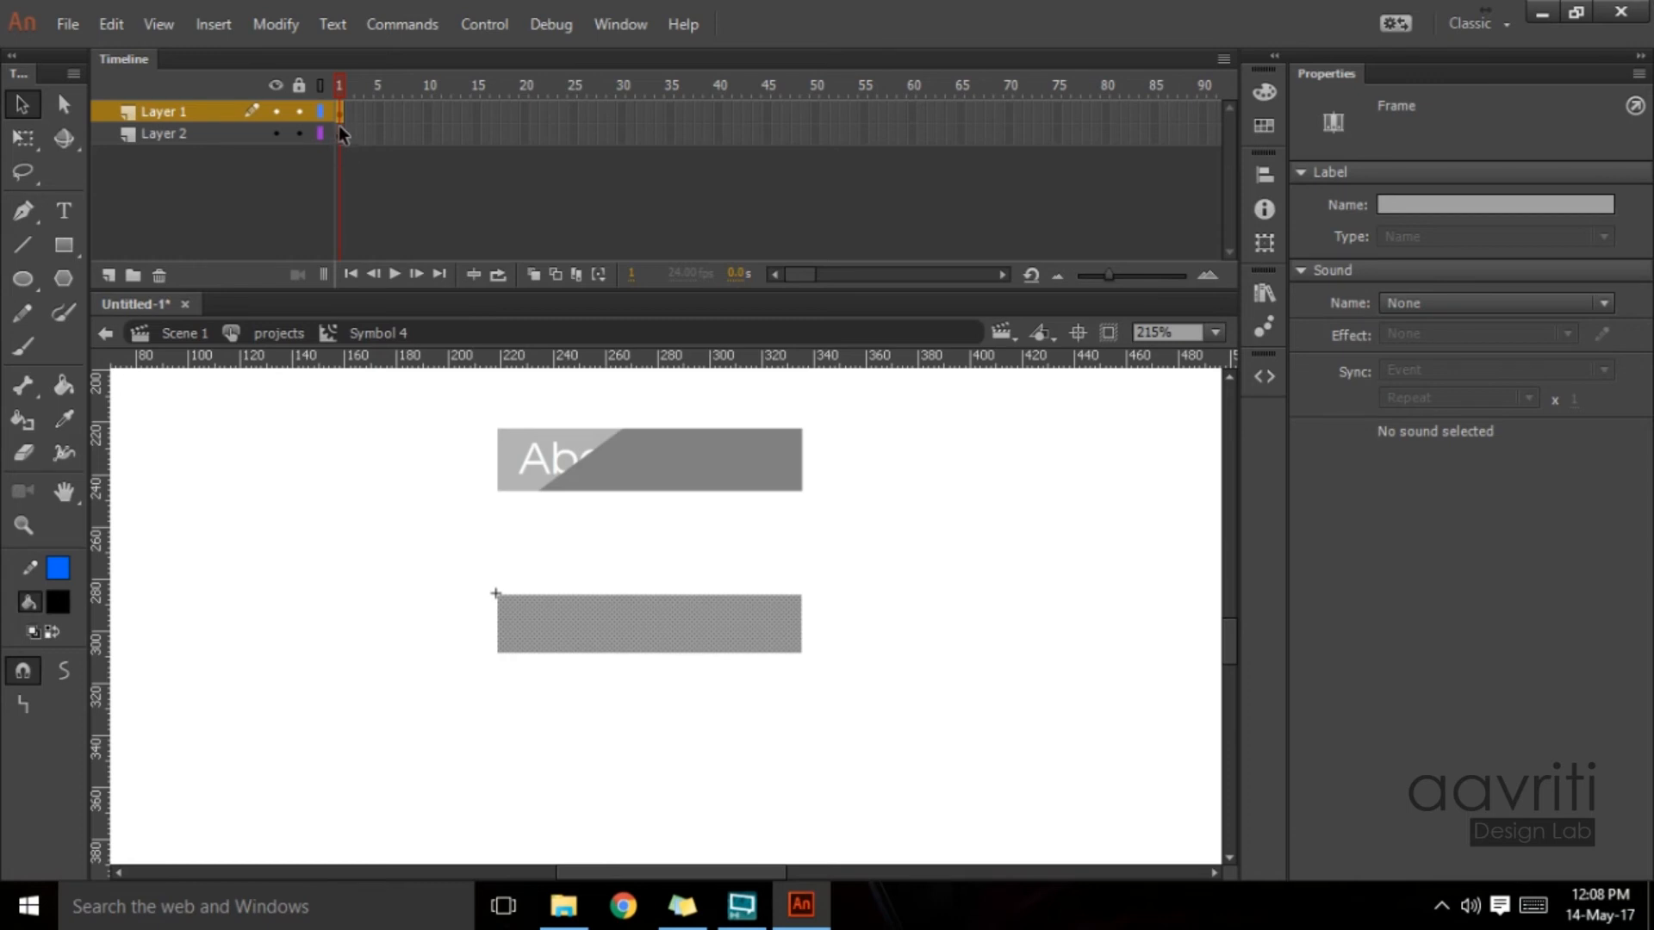
pyautogui.click(340, 133)
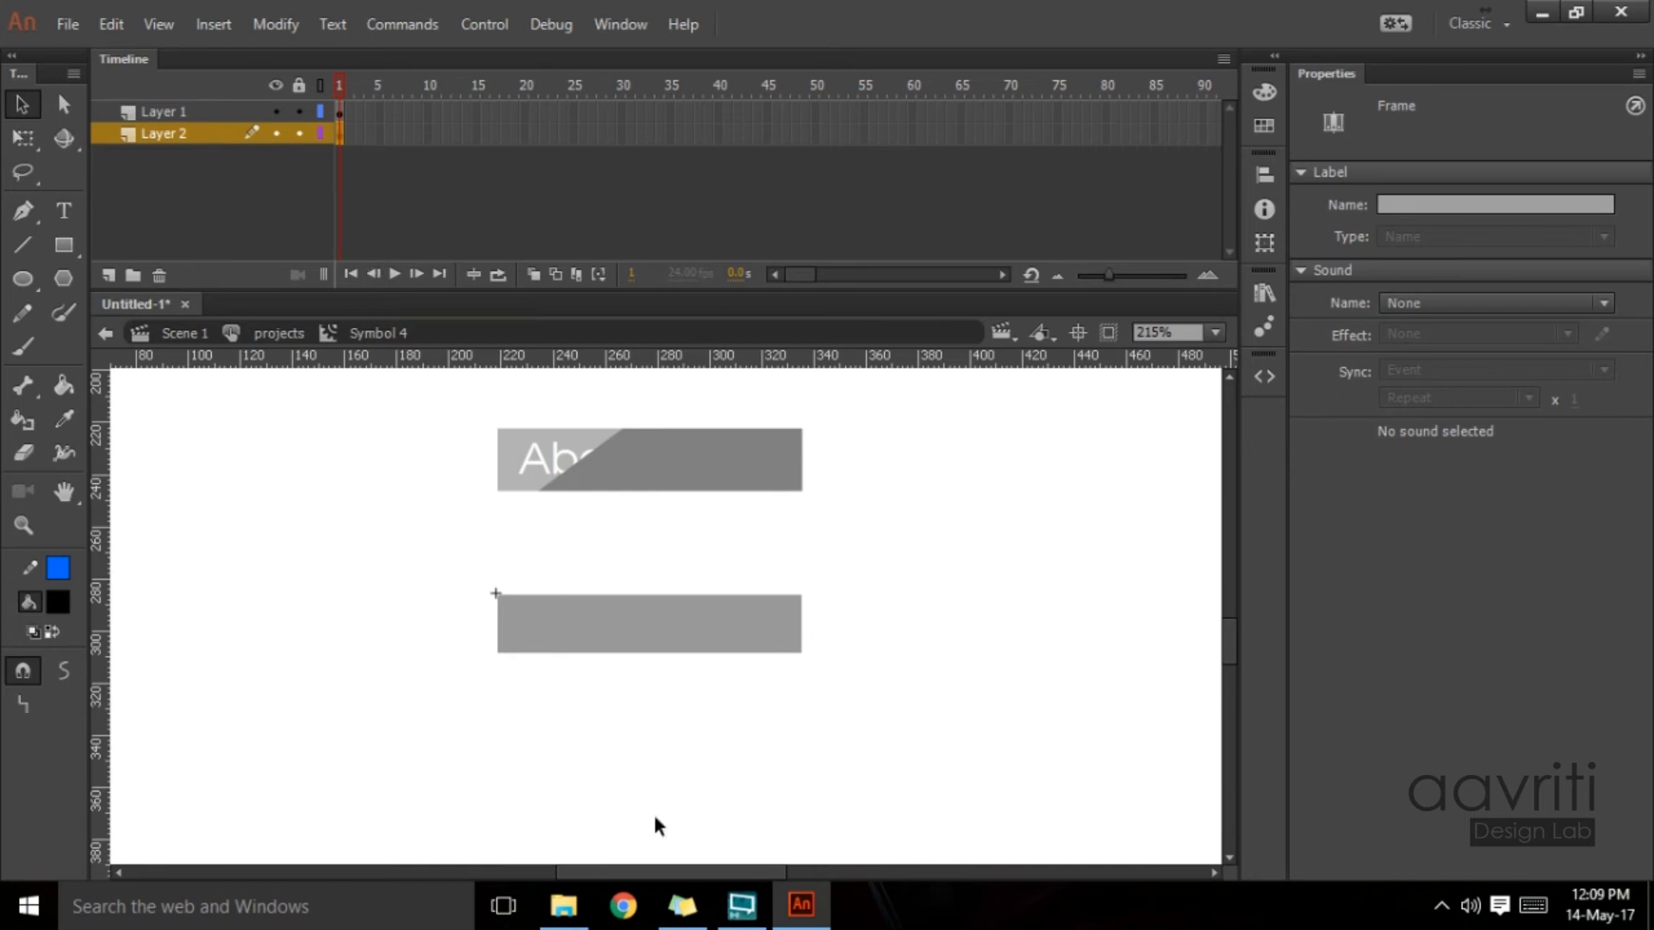
# Step: Hide Layer 1 so the black slanted shape on Layer 2 can be worked on
pyautogui.click(342, 112)
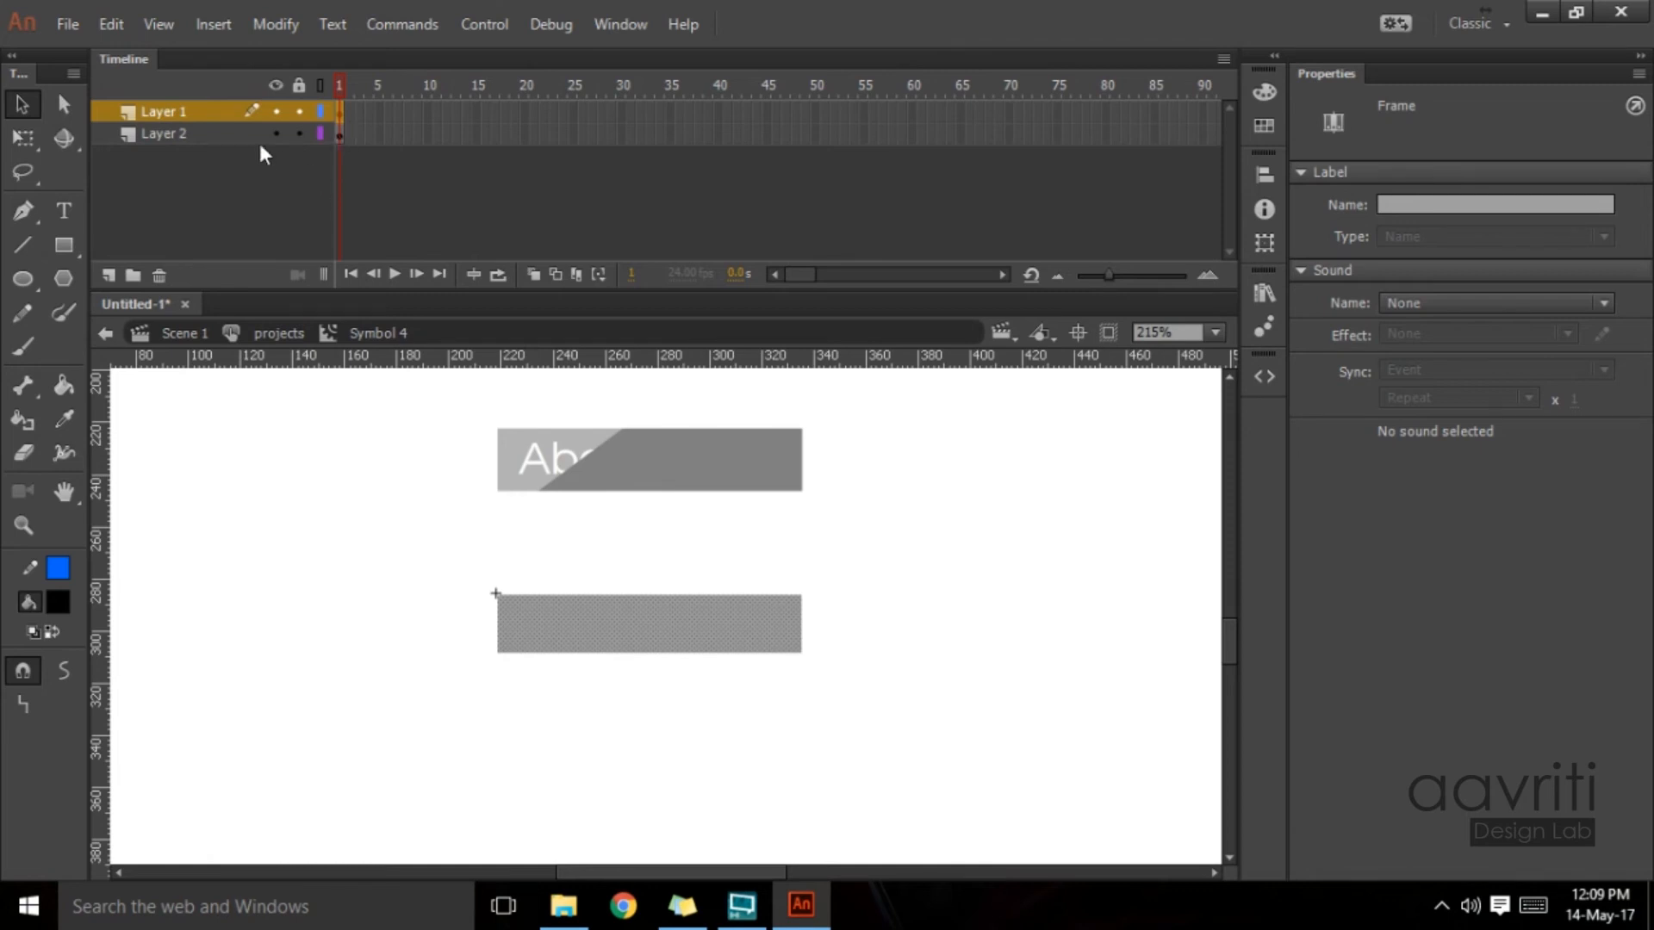
pyautogui.click(201, 136)
pyautogui.click(274, 111)
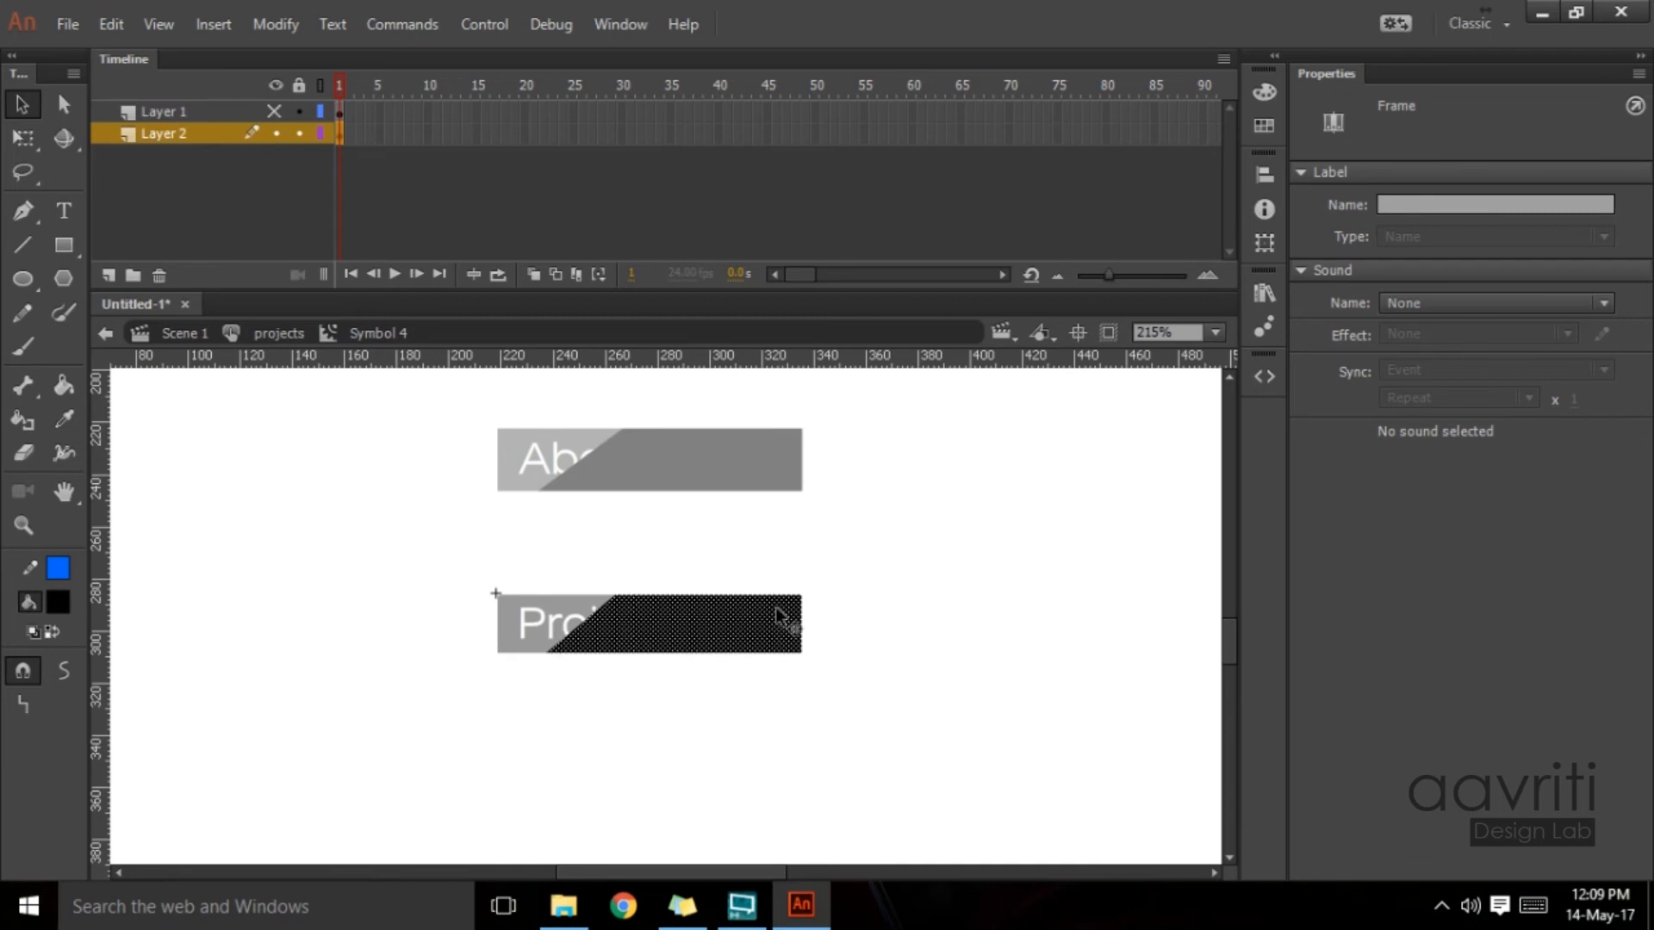
pyautogui.click(274, 111)
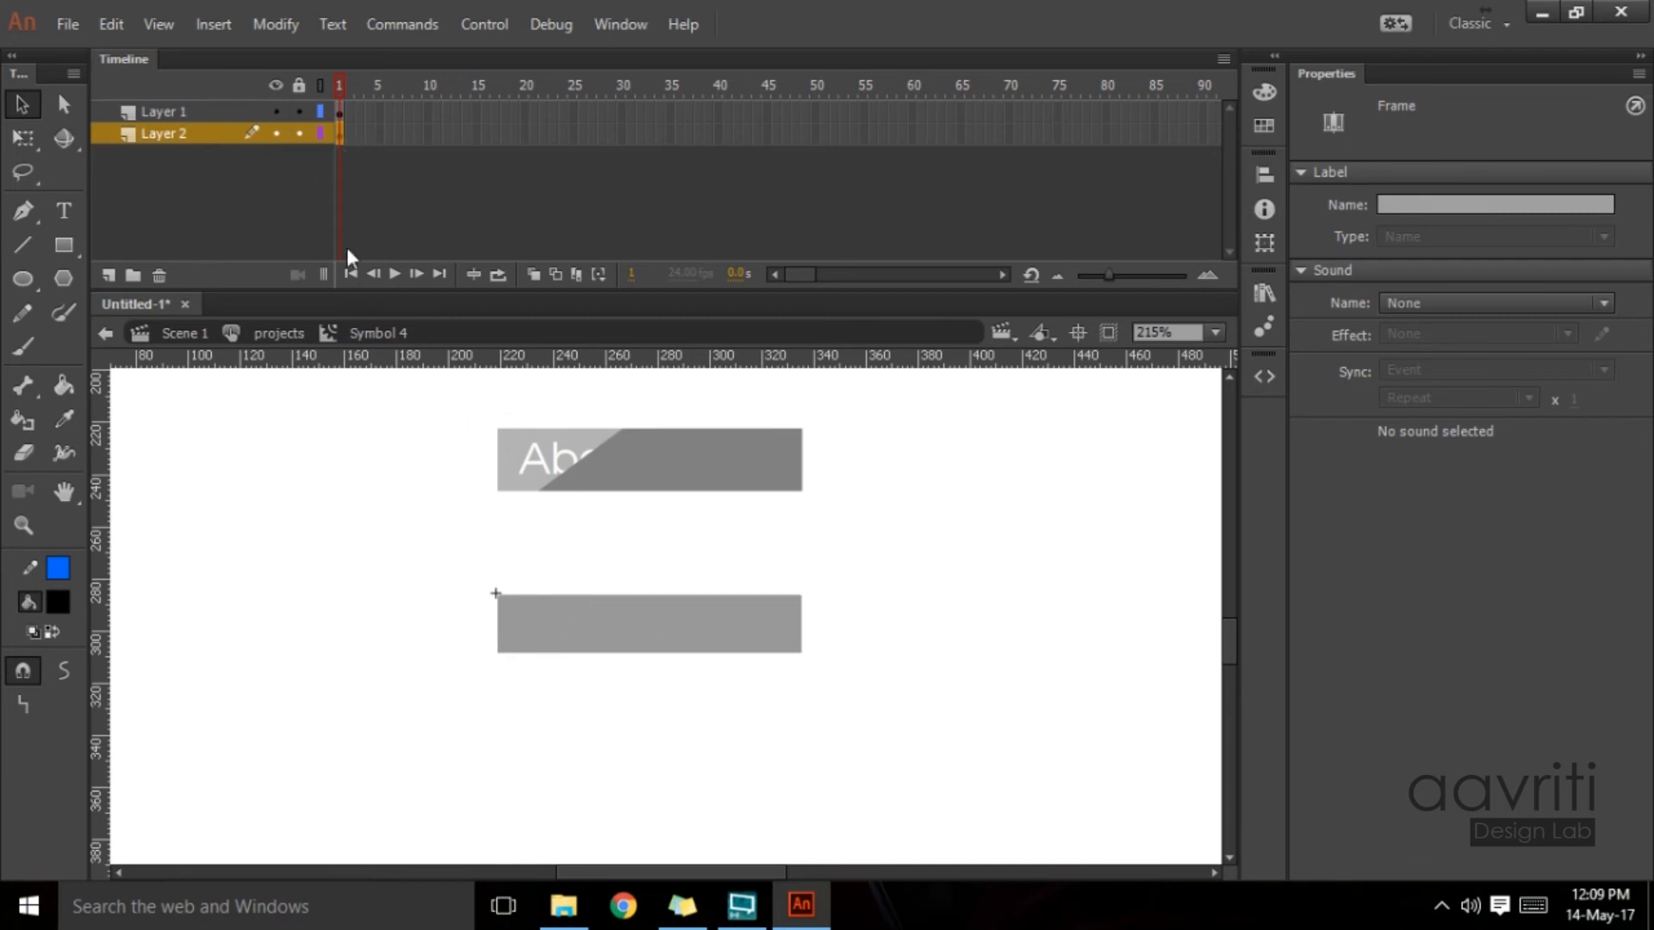
pyautogui.click(275, 112)
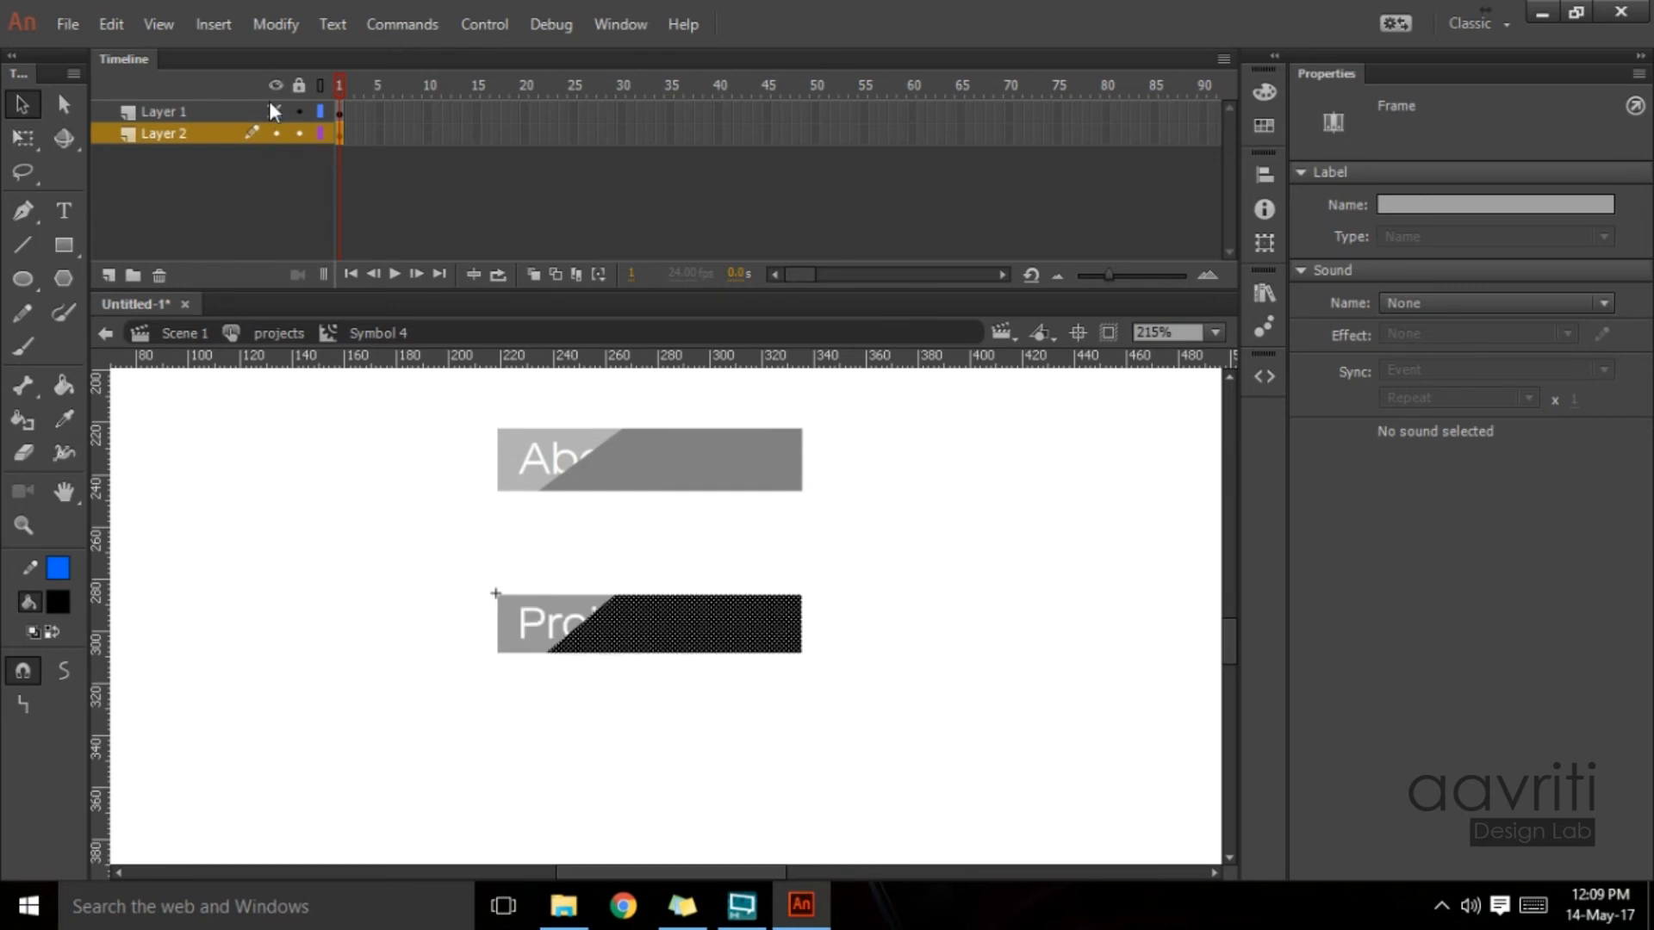
# Step: Convert the black slanted shape on Layer 2 to a Movie Clip symbol with the default name
pyautogui.click(708, 648)
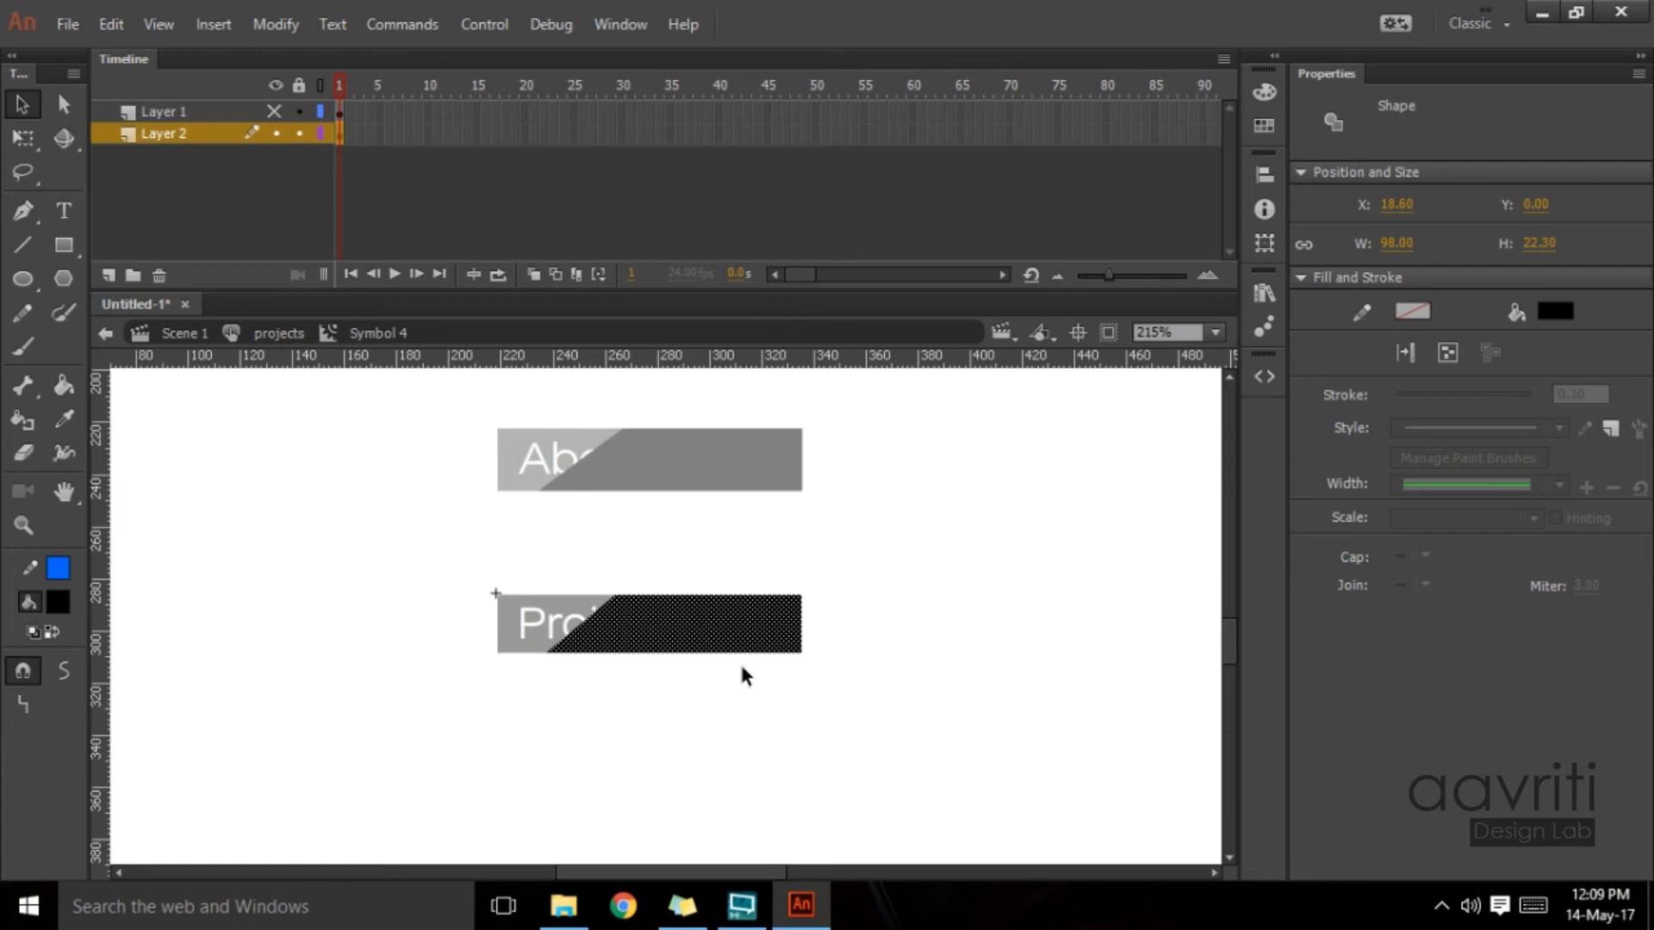
pyautogui.press('F8')
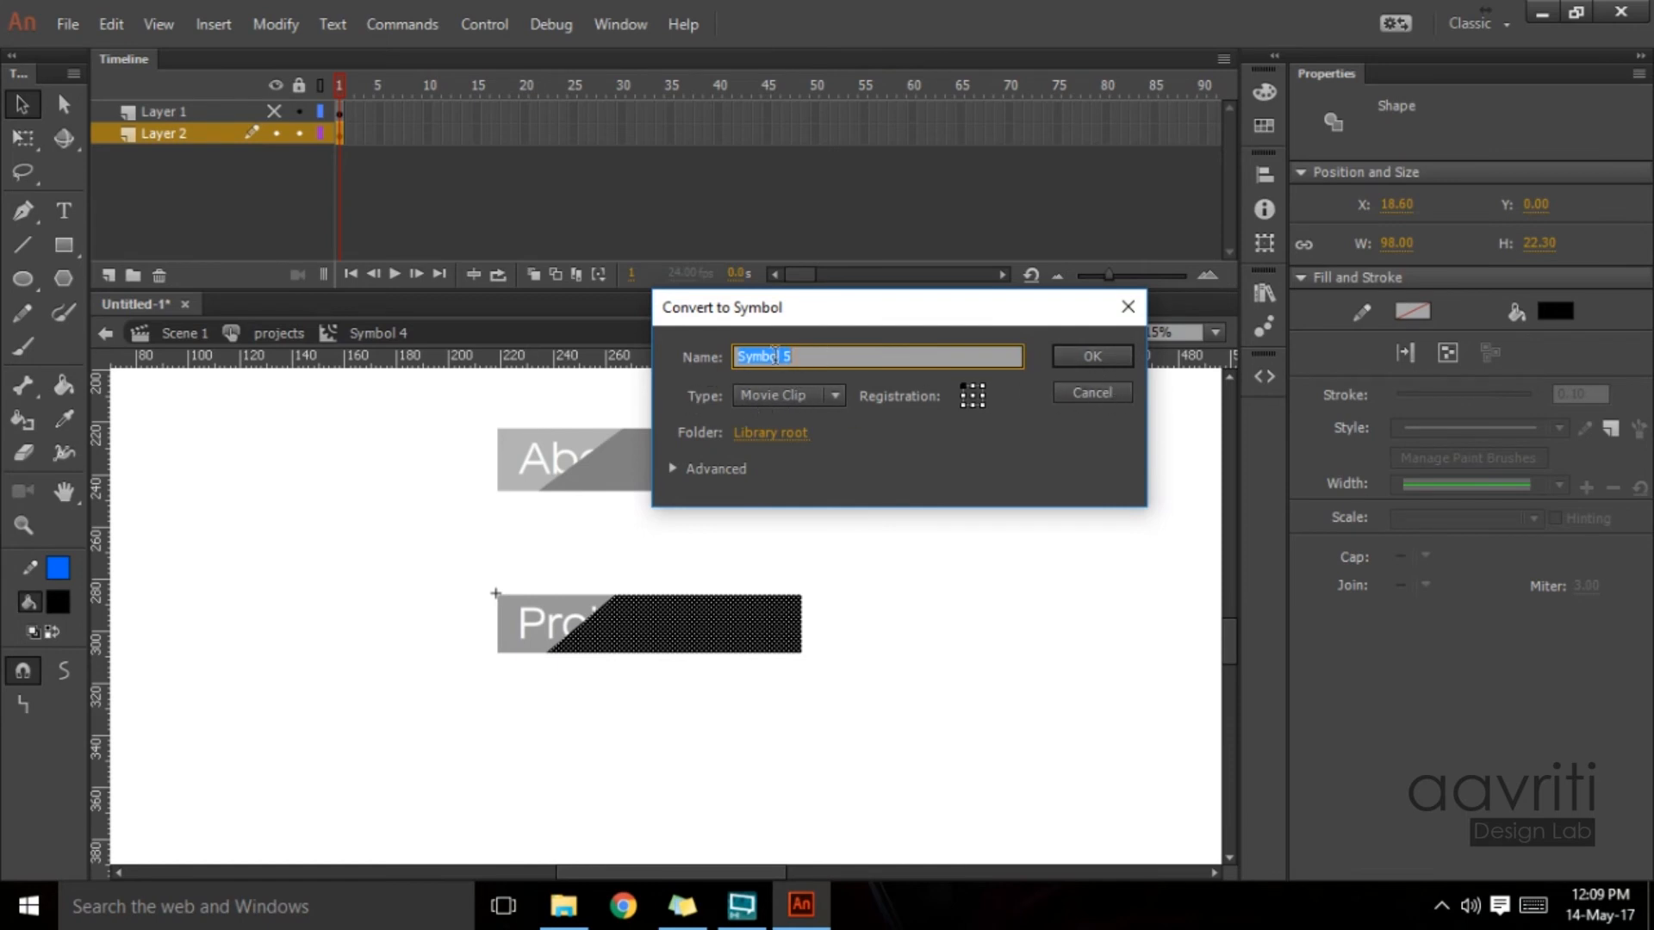
pyautogui.click(1115, 360)
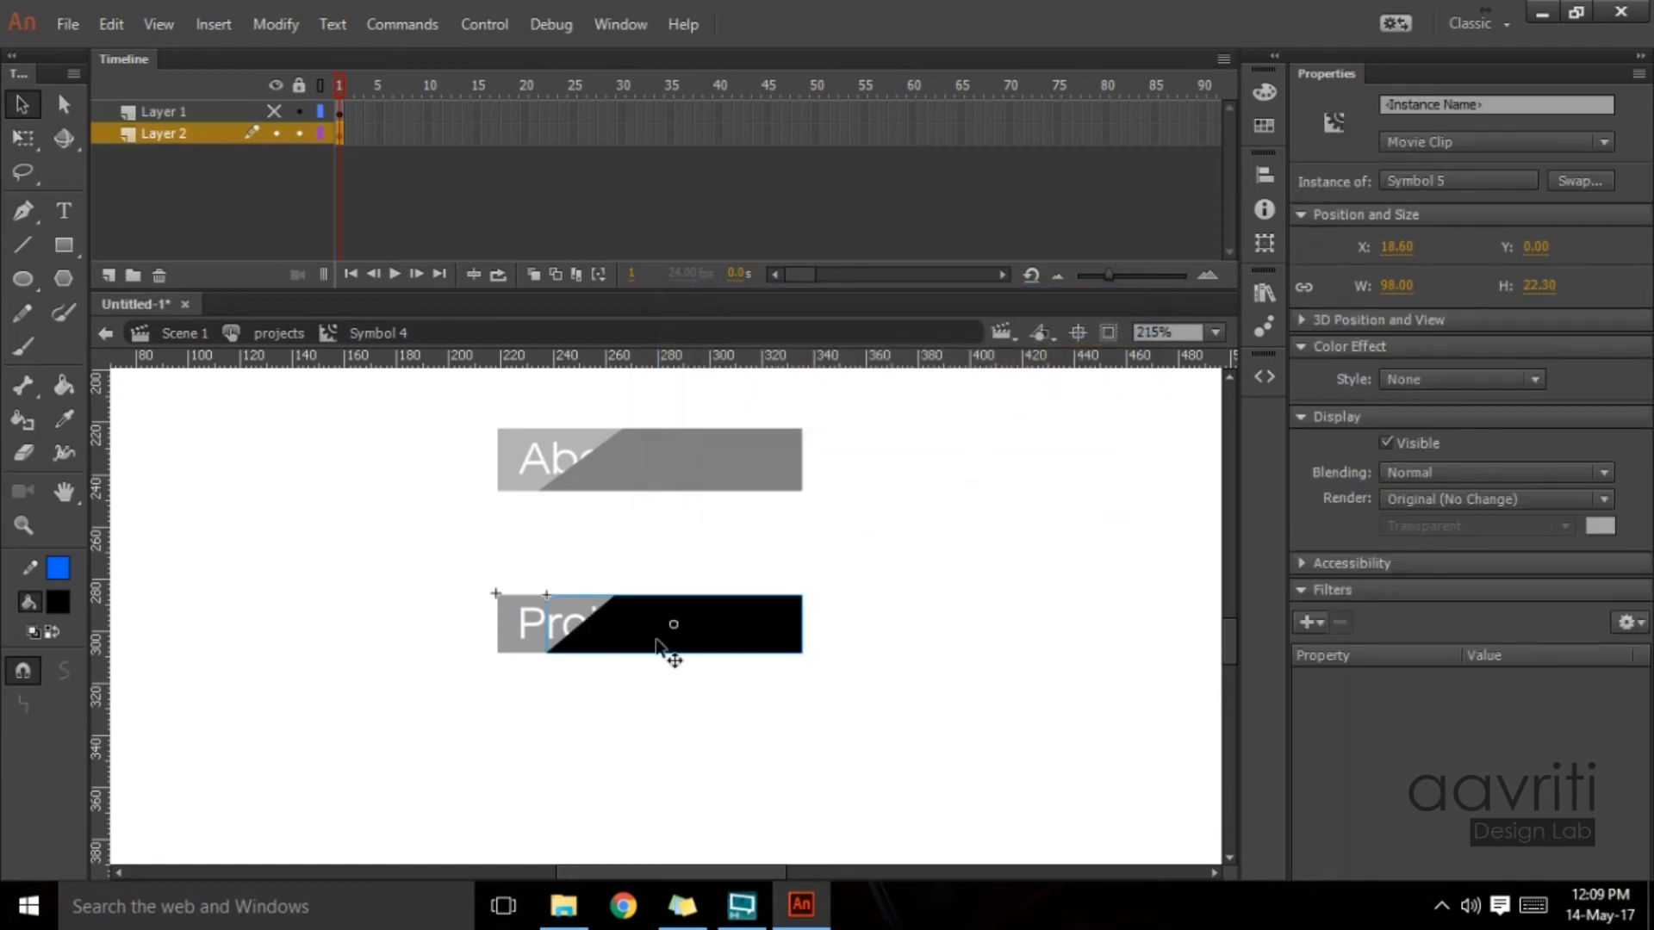
# Step: Create a motion tween for the black slanted shape on Layer 2 and shorten its span to end at frame 10
pyautogui.rightClick(338, 131)
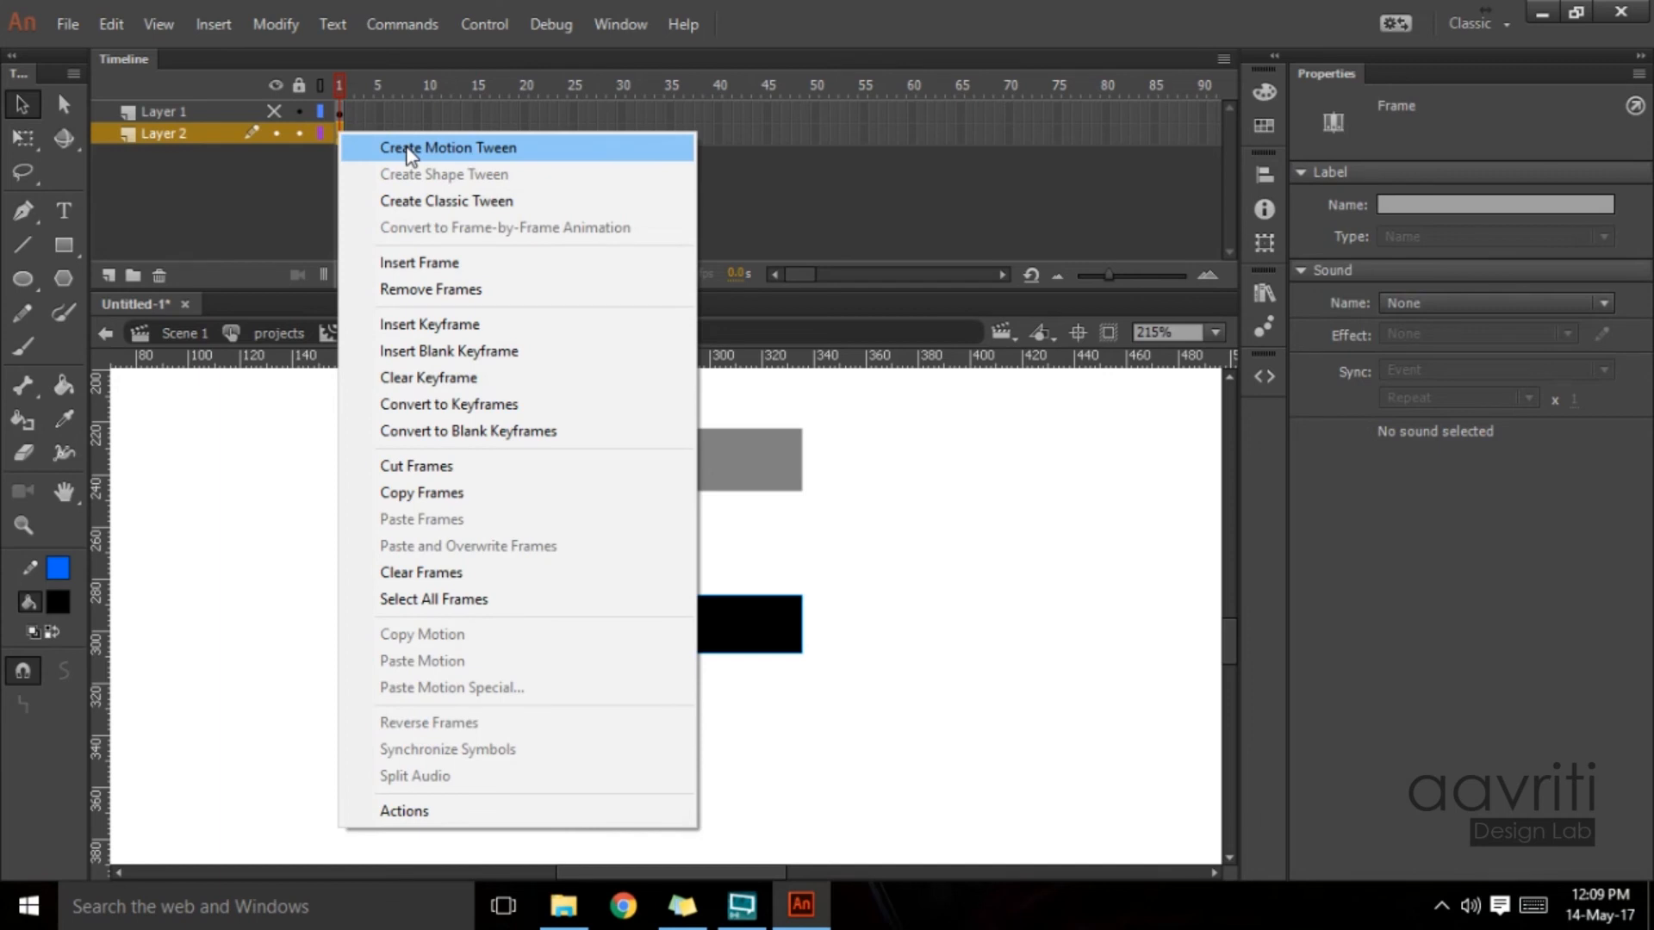
pyautogui.click(406, 146)
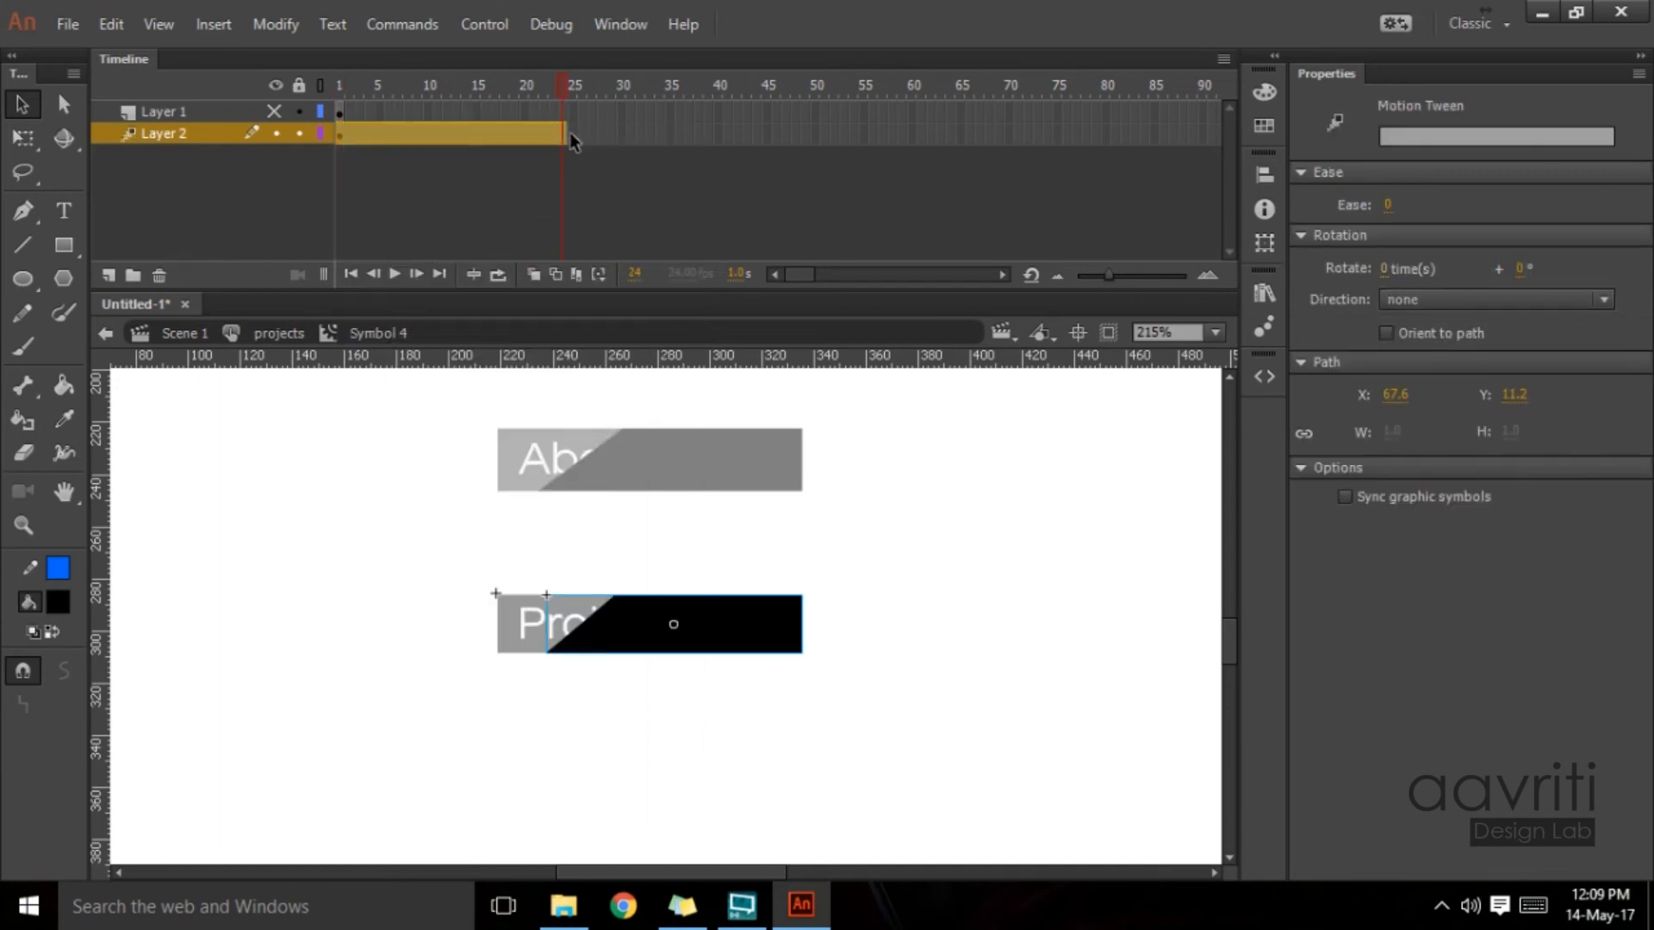
pyautogui.moveTo(564, 135); pyautogui.dragTo(436, 128)
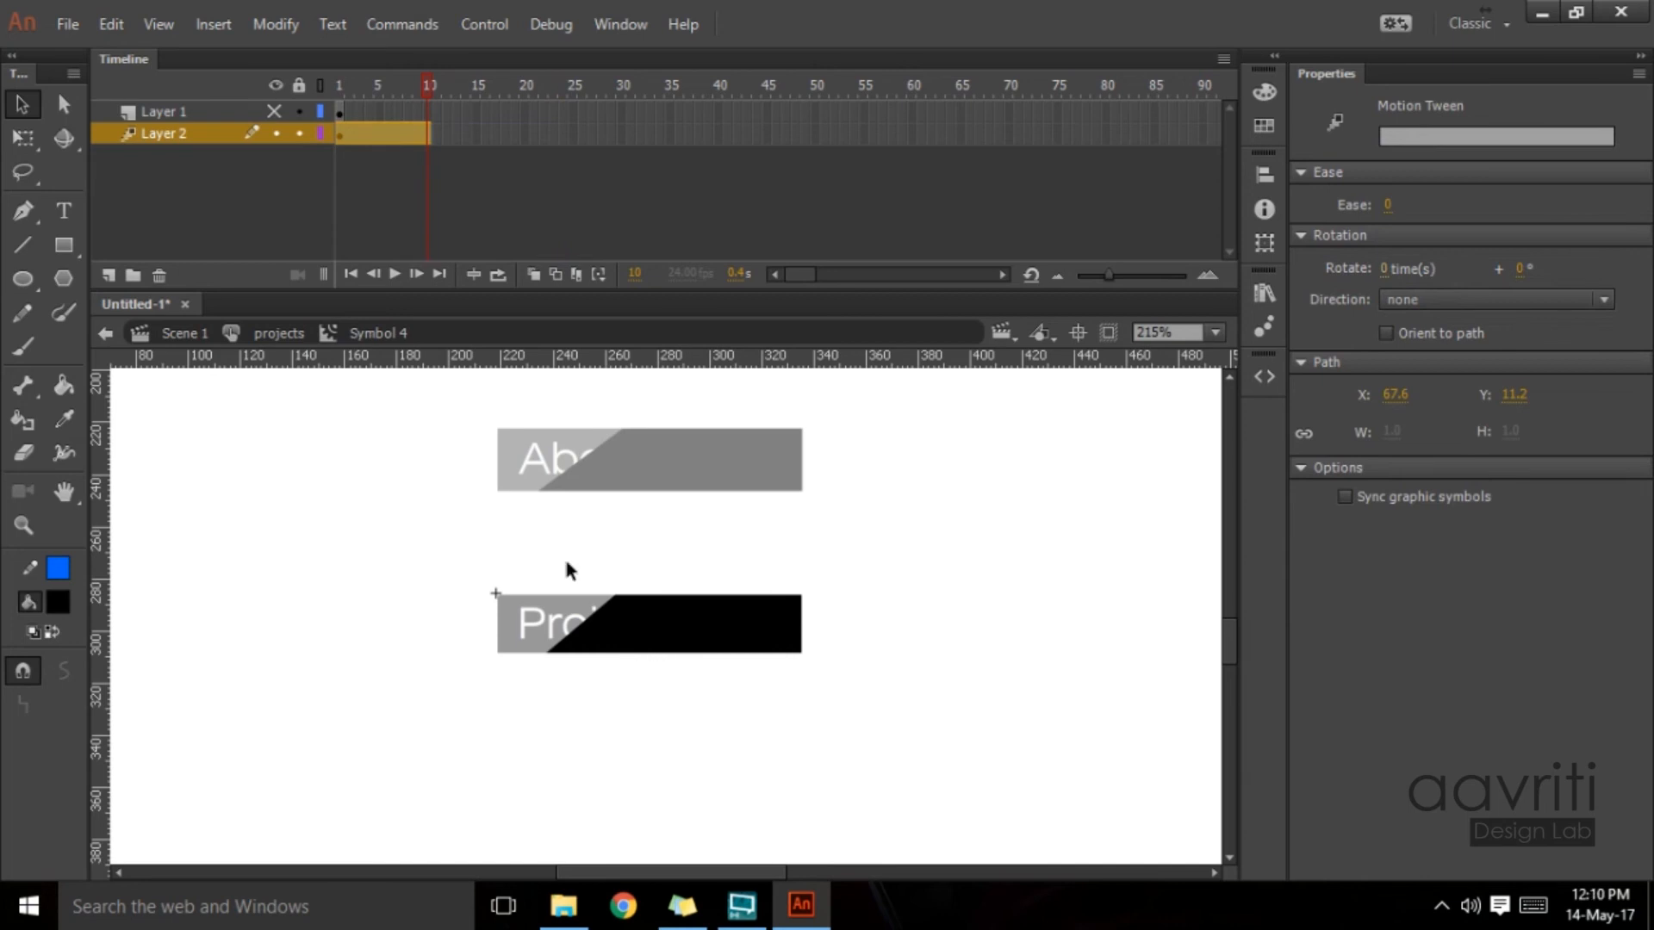
# Step: At frame 10, slide the black slanted shape horizontally away from the Projects text to about X 90.20, keeping Y at 0
pyautogui.moveTo(423, 83)
pyautogui.mouseDown()
pyautogui.moveTo(319, 94)
pyautogui.moveTo(427, 95)
pyautogui.mouseUp()
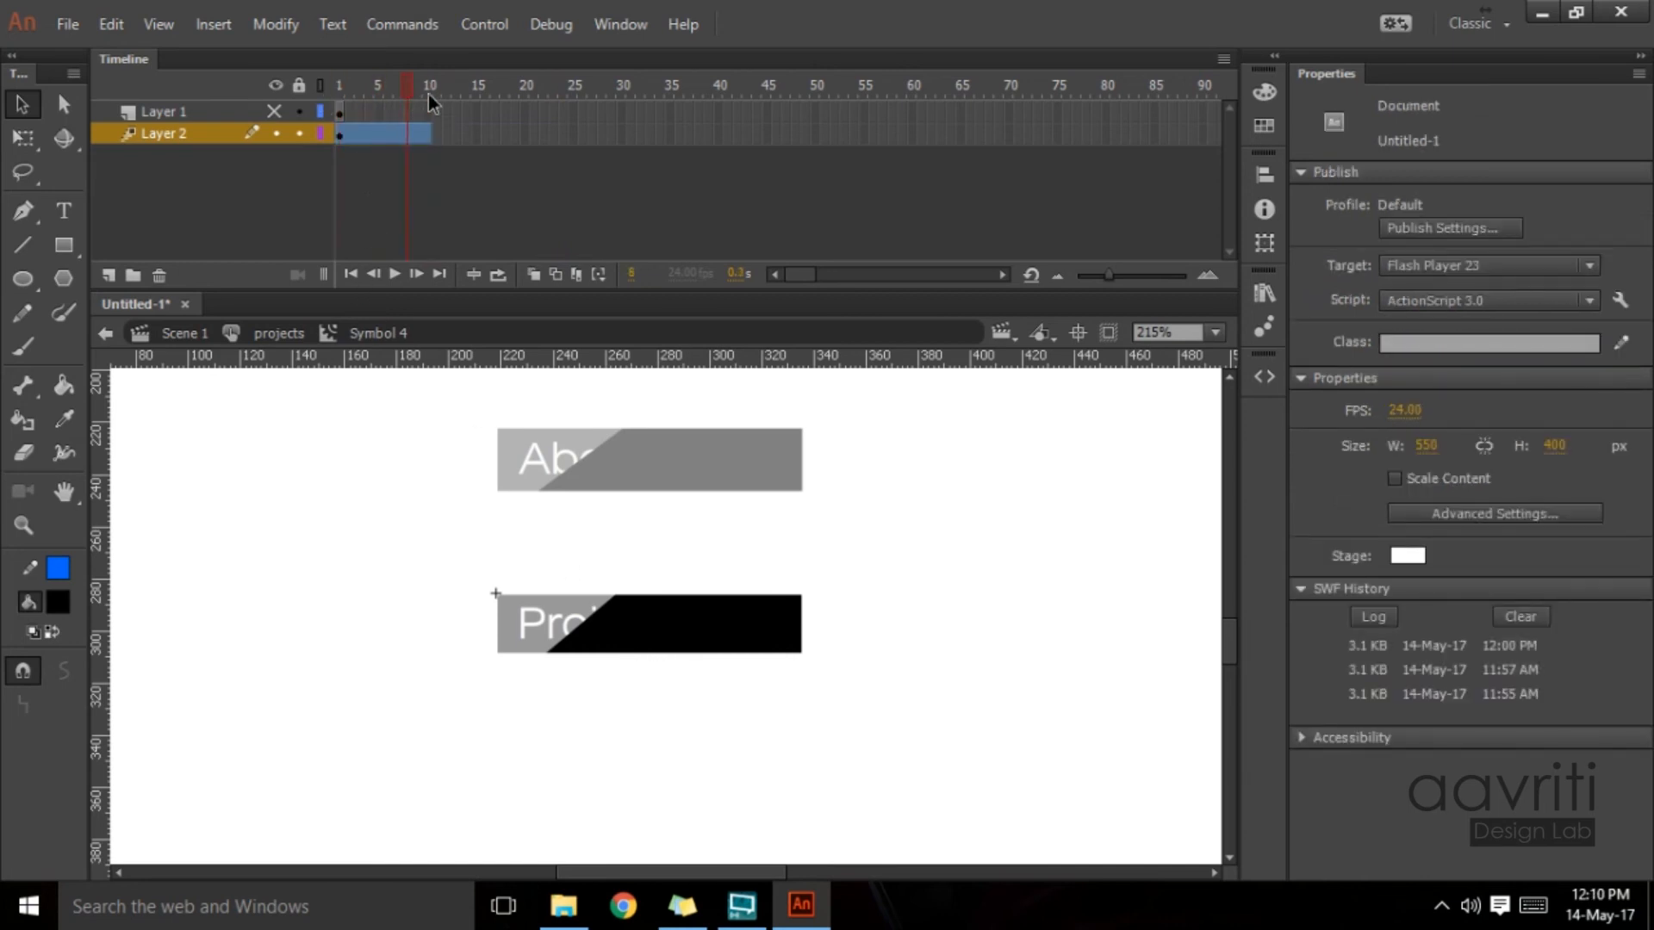
pyautogui.click(649, 658)
pyautogui.moveTo(628, 658); pyautogui.dragTo(799, 653)
pyautogui.moveTo(799, 653); pyautogui.dragTo(797, 653)
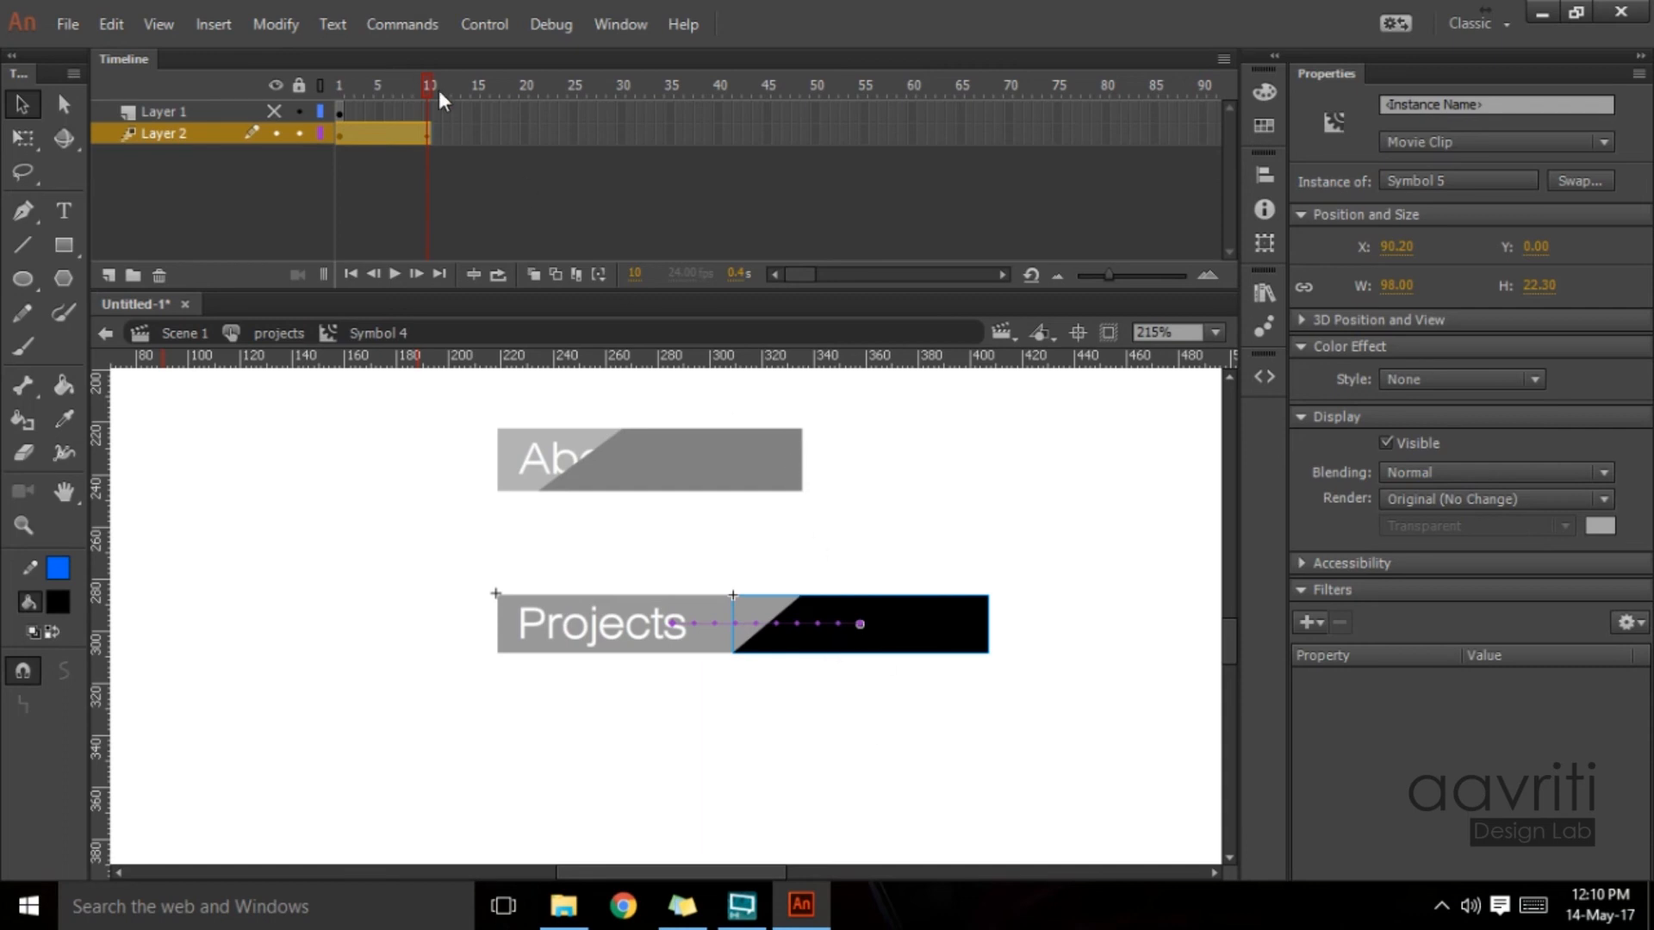
# Step: Scrub through the tween and test the movie by rolling over the Projects button, then return to the movie clip's timeline
pyautogui.moveTo(432, 84); pyautogui.dragTo(477, 119)
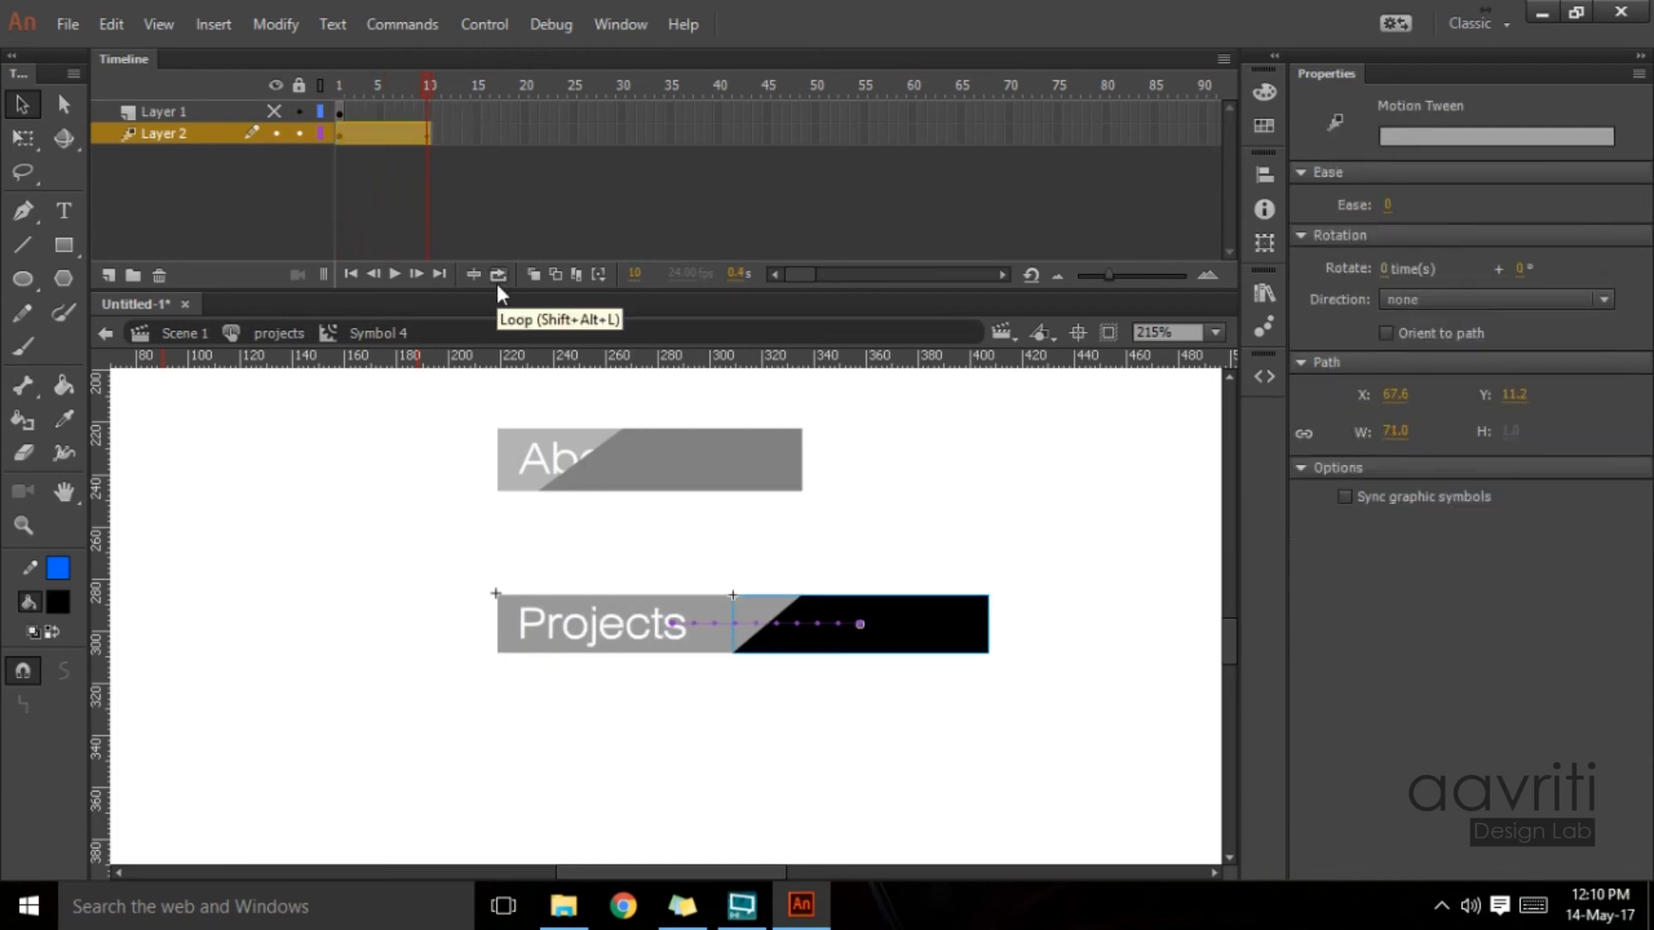
pyautogui.hotkey('ctrl', 'Return')
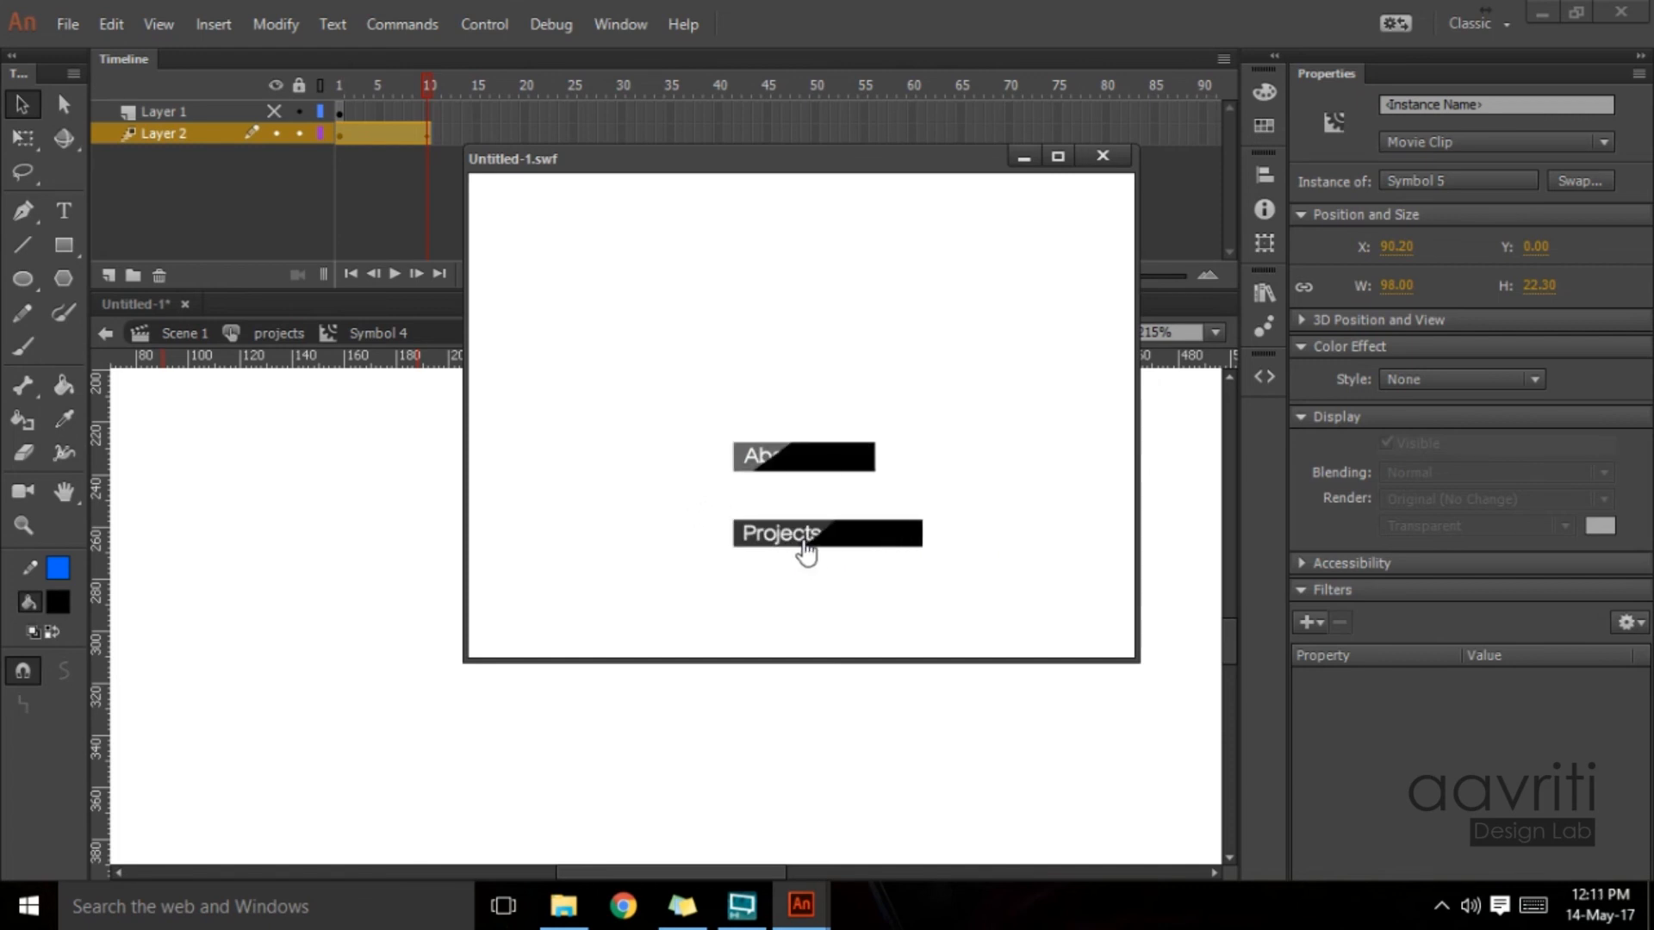
pyautogui.click(1101, 157)
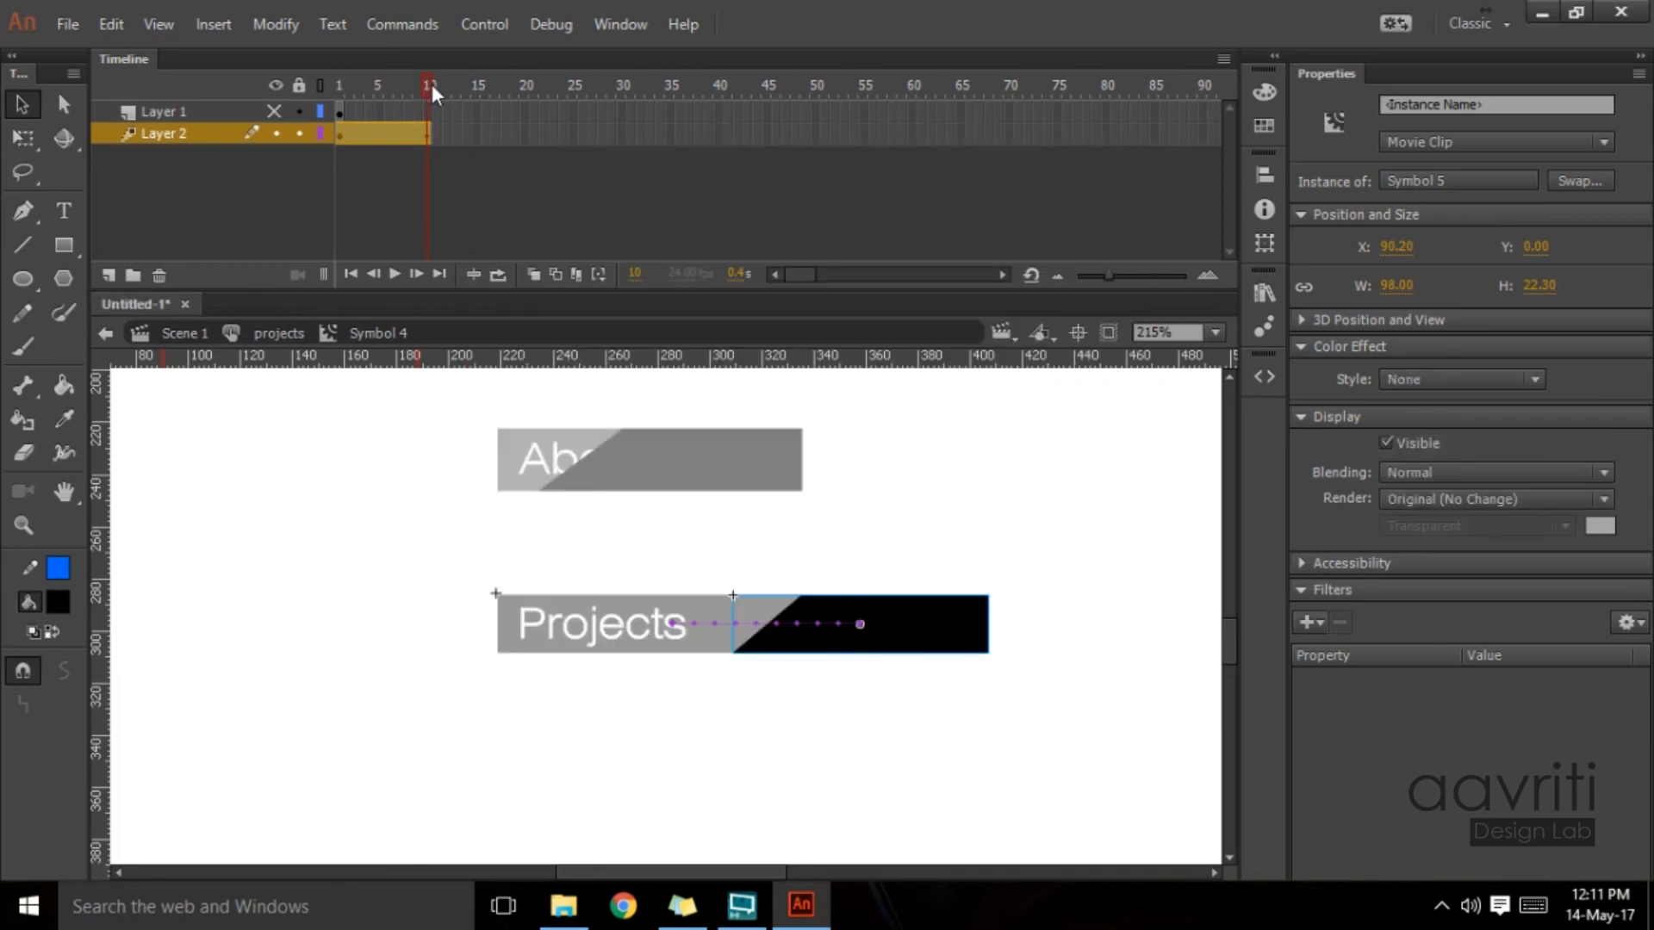
pyautogui.moveTo(432, 85); pyautogui.dragTo(460, 101)
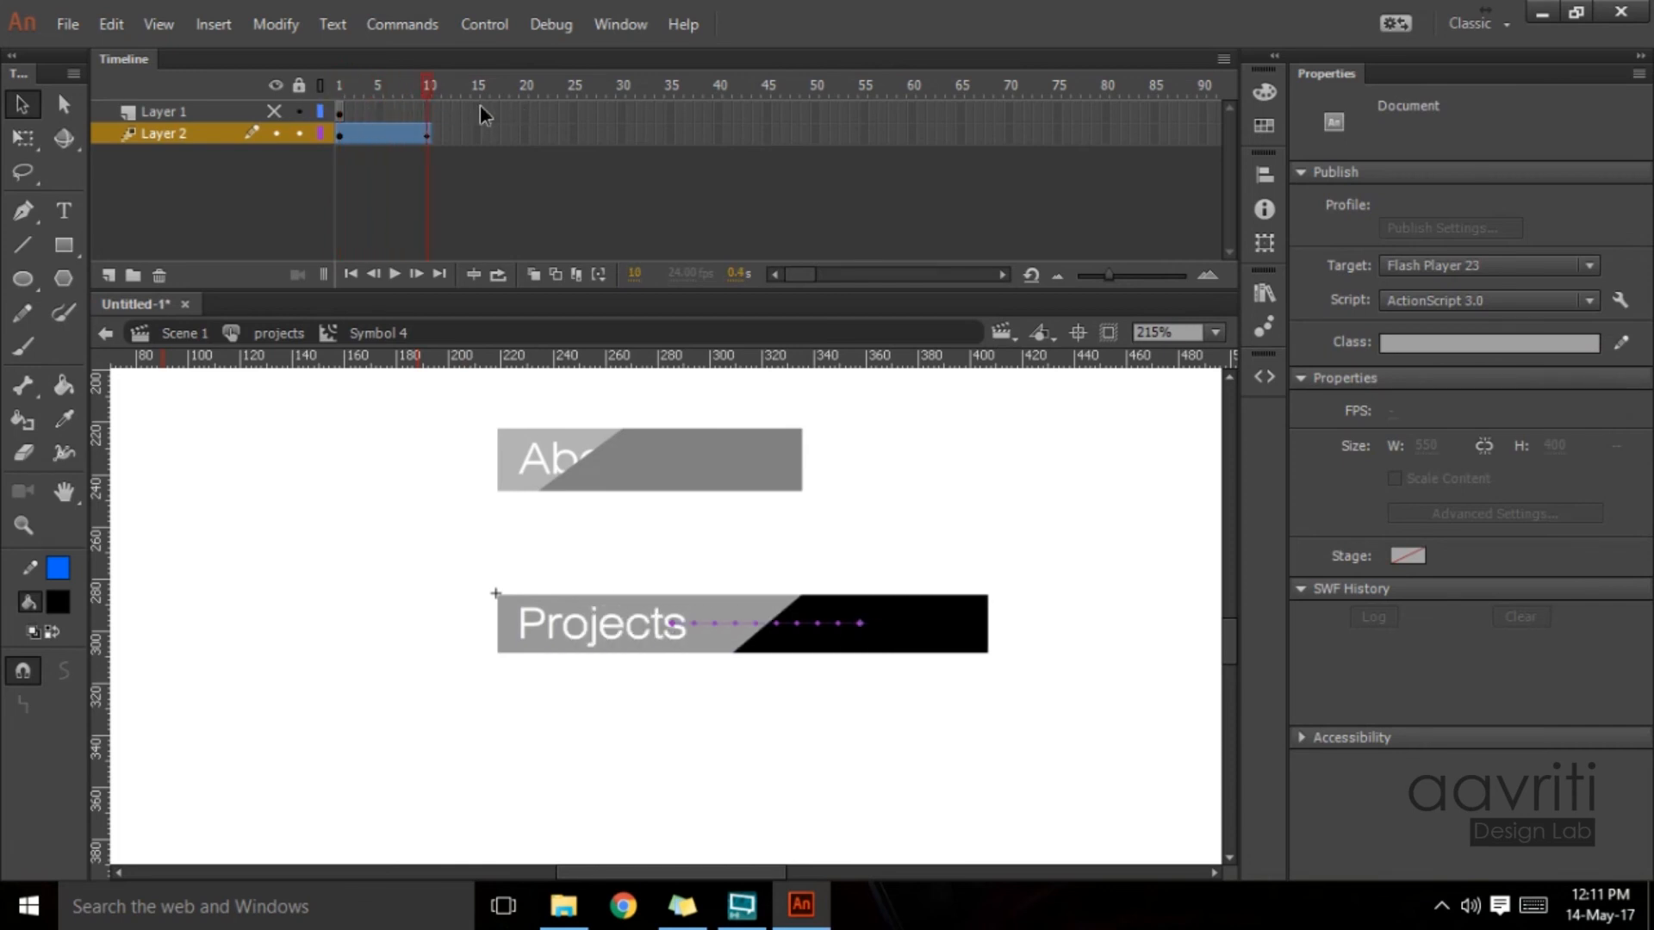
pyautogui.click(197, 134)
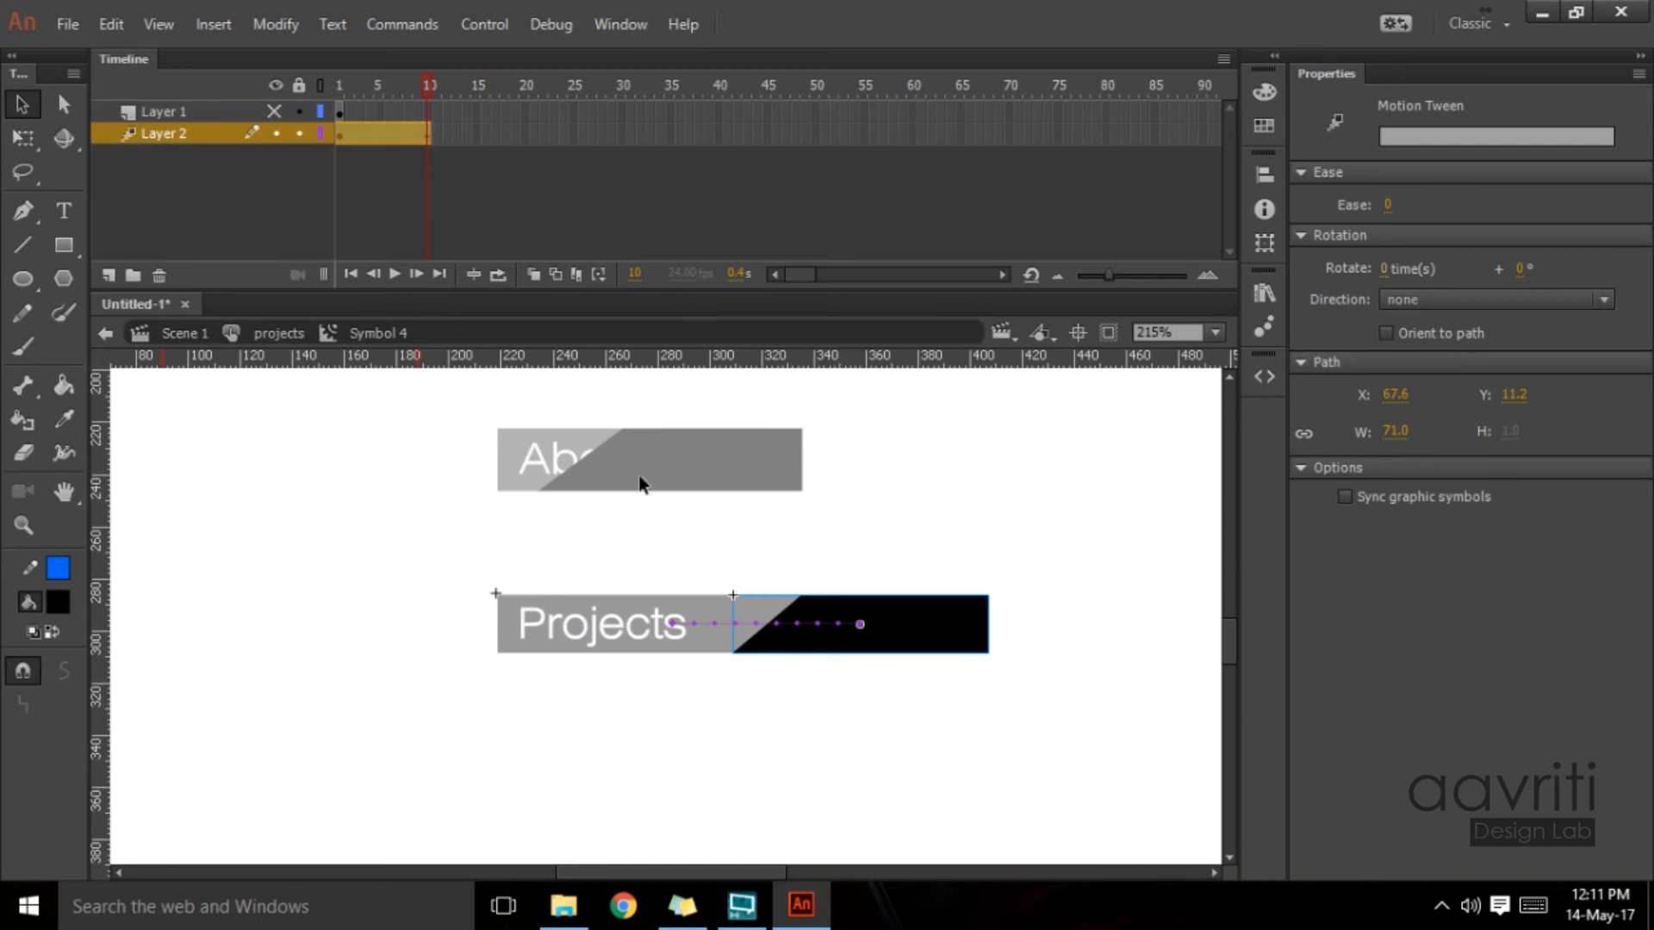
# Step: Return to frame 1, show Layer 1 again and turn it into a mask for Layer 2
pyautogui.moveTo(433, 79); pyautogui.dragTo(295, 95)
pyautogui.click(308, 133)
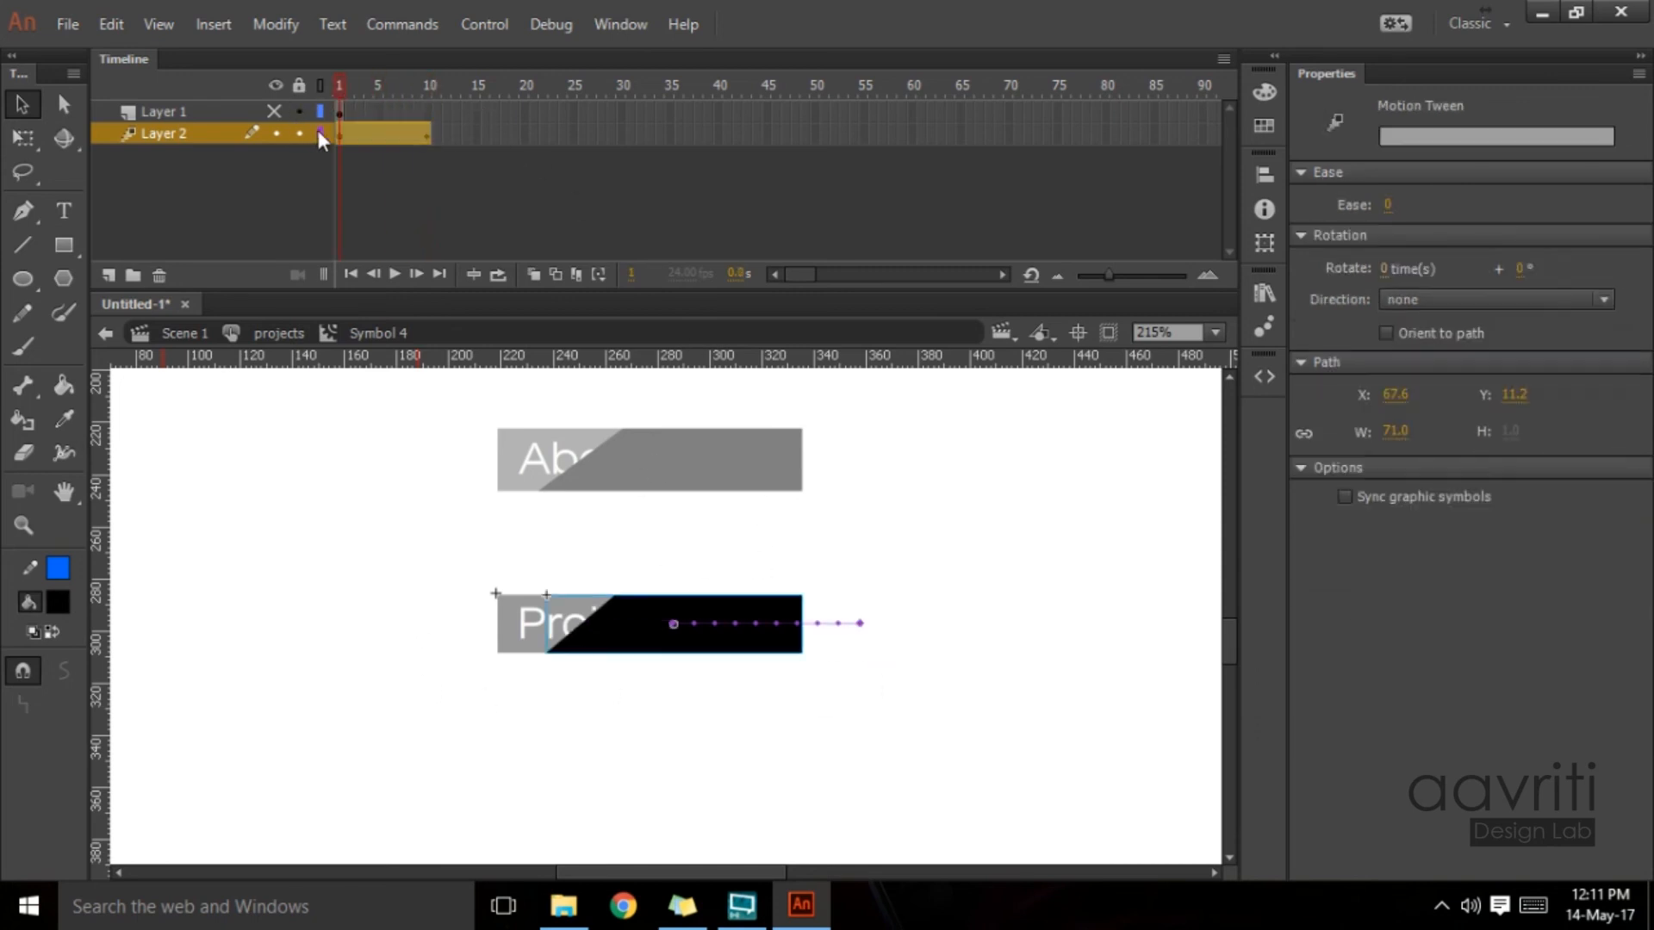
pyautogui.click(275, 112)
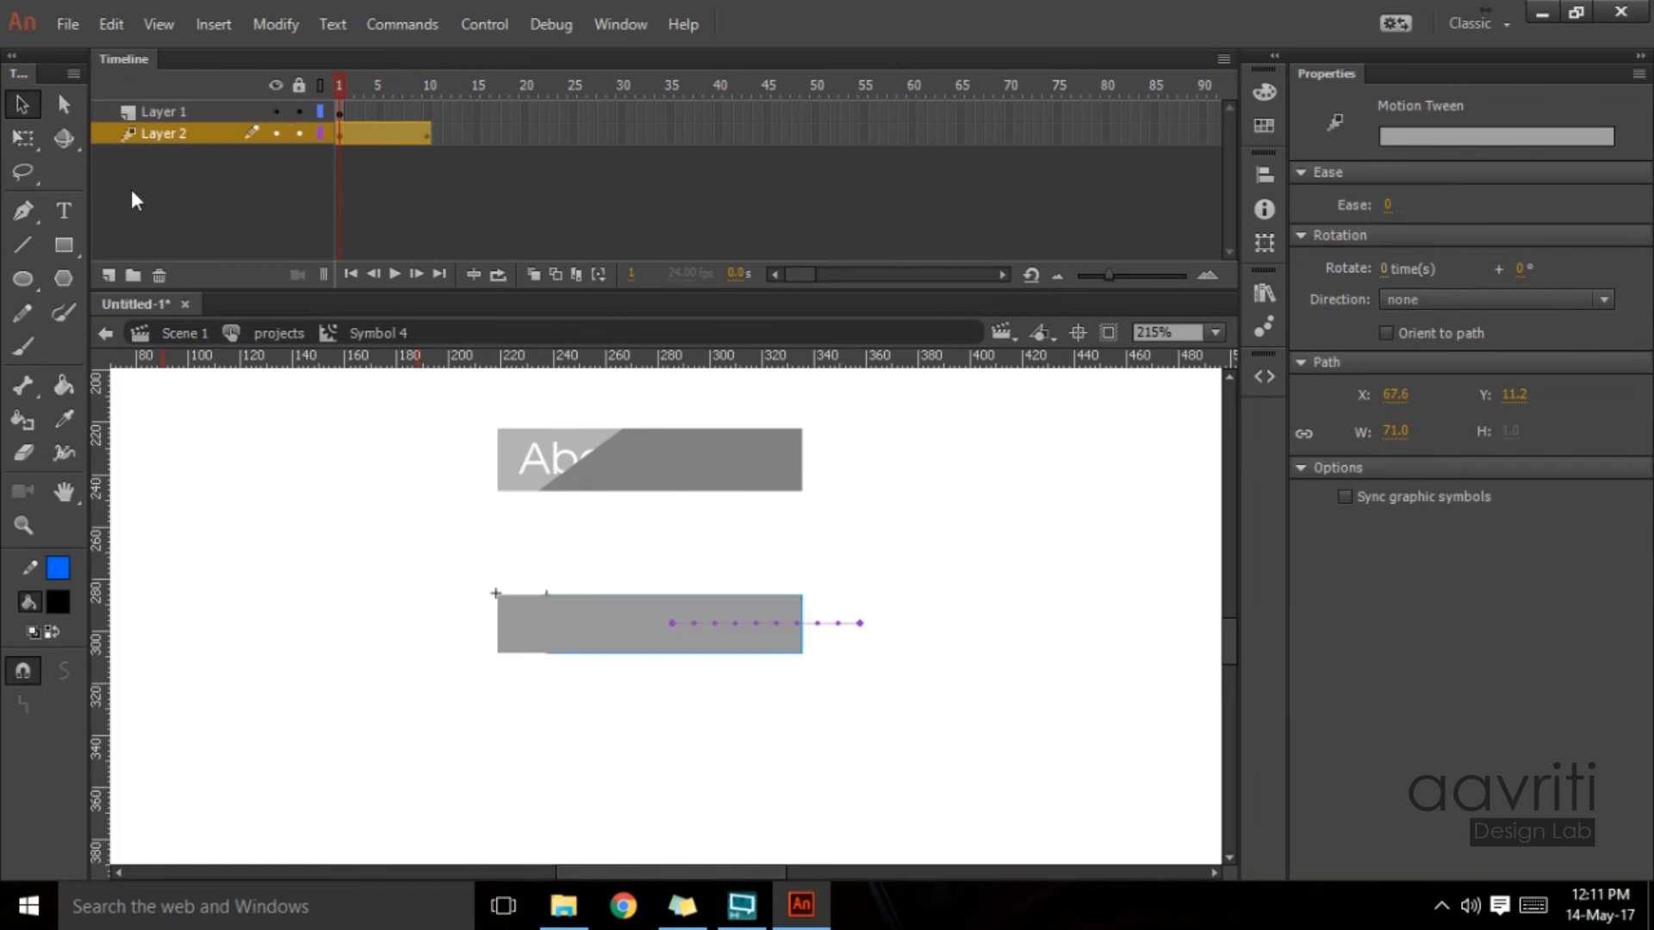
pyautogui.click(174, 112)
pyautogui.rightClick(184, 113)
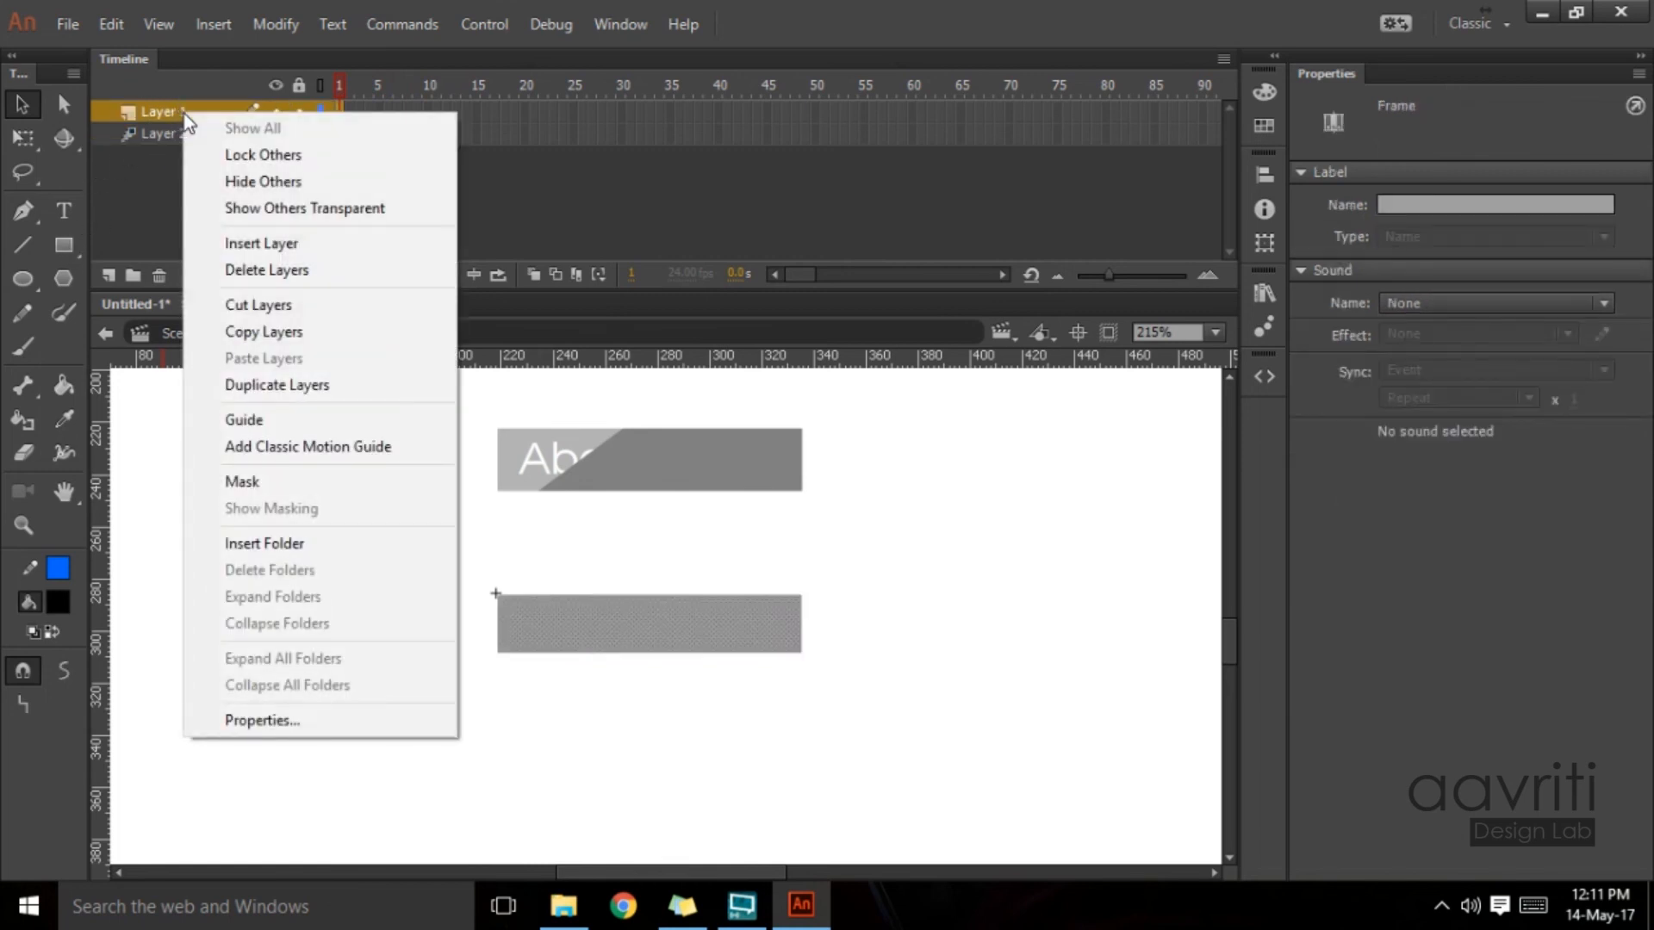
pyautogui.click(261, 480)
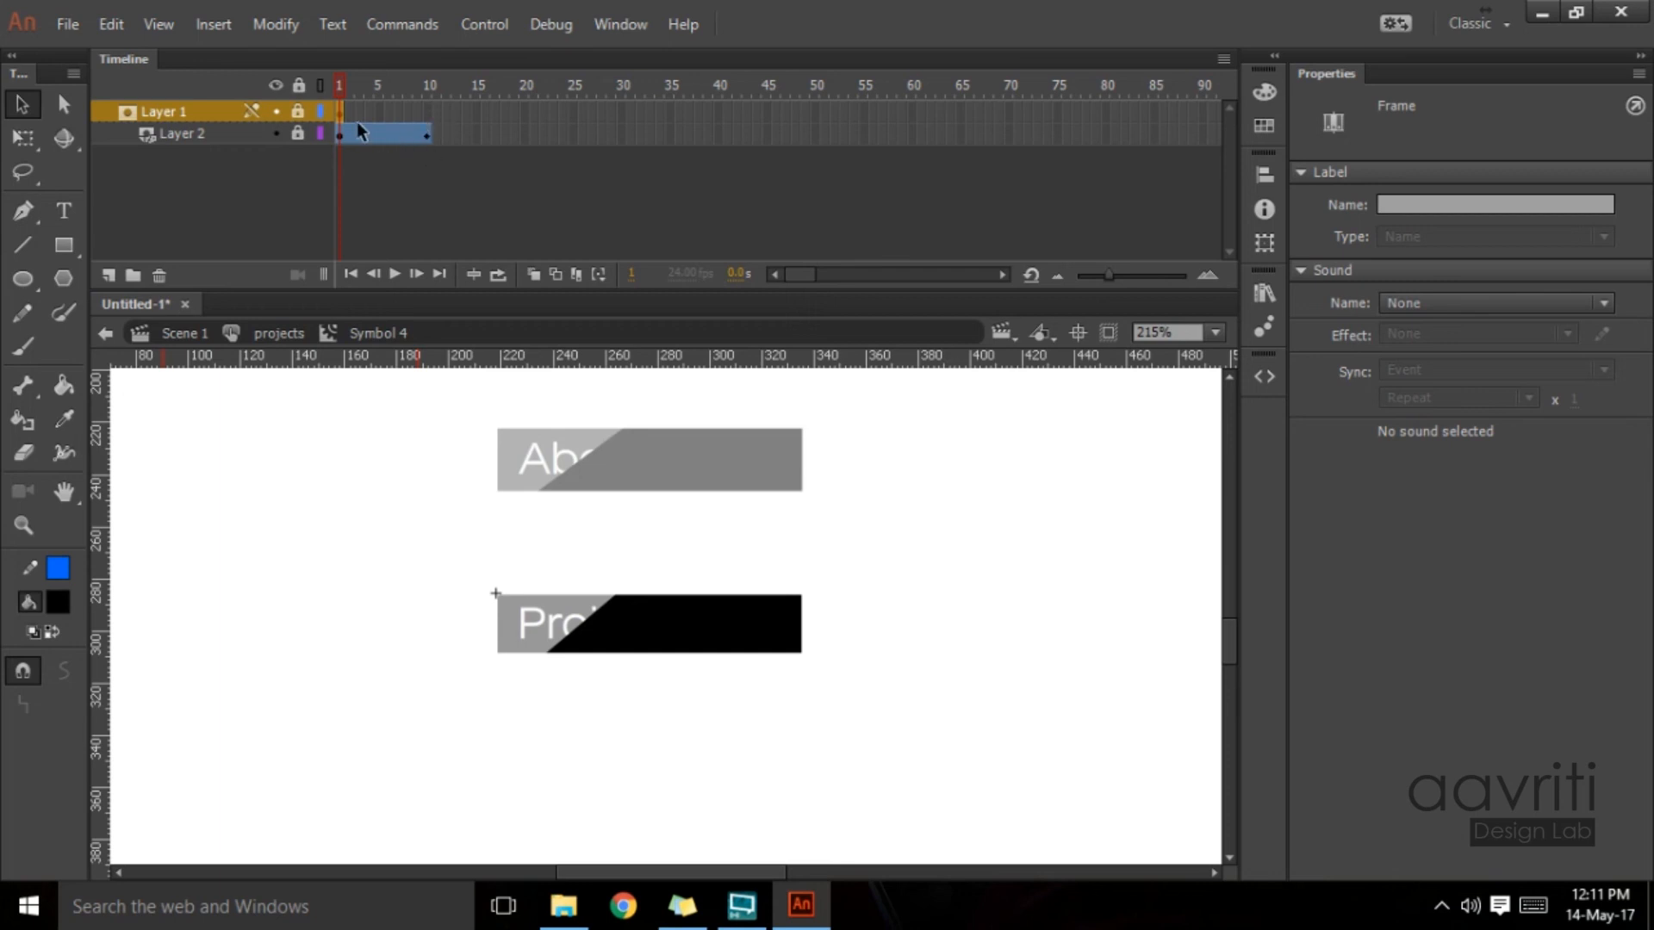
# Step: Extend the Layer 1 mask to frame 10 and test the masked Projects rollover in the movie preview
pyautogui.click(430, 112)
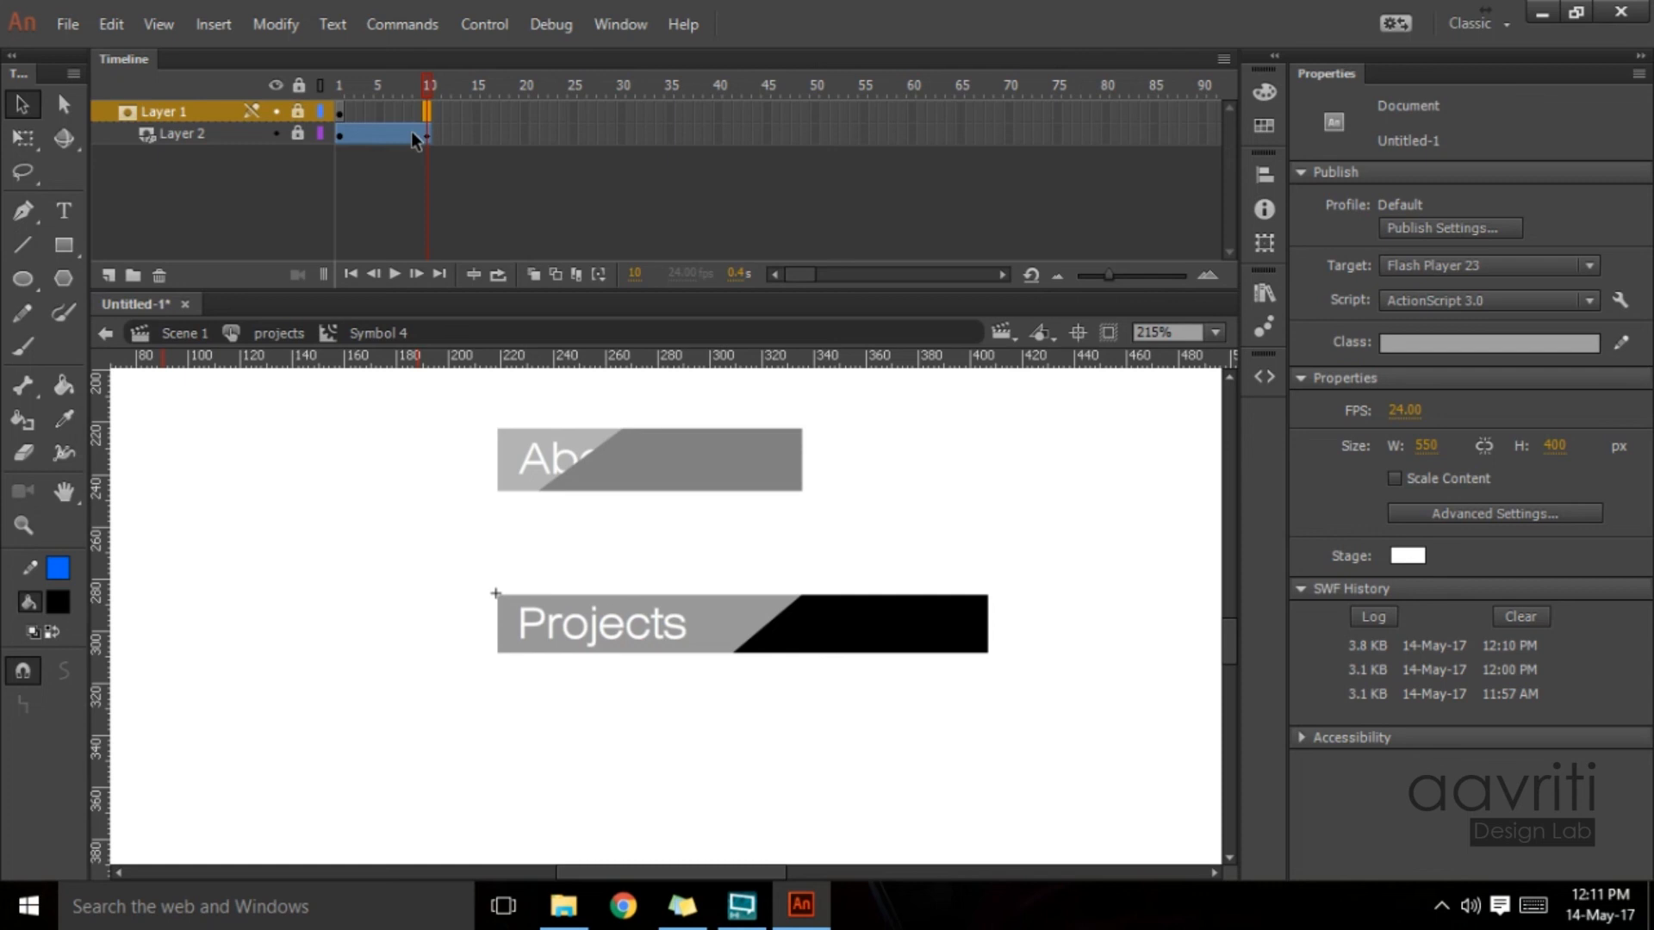
pyautogui.click(411, 131)
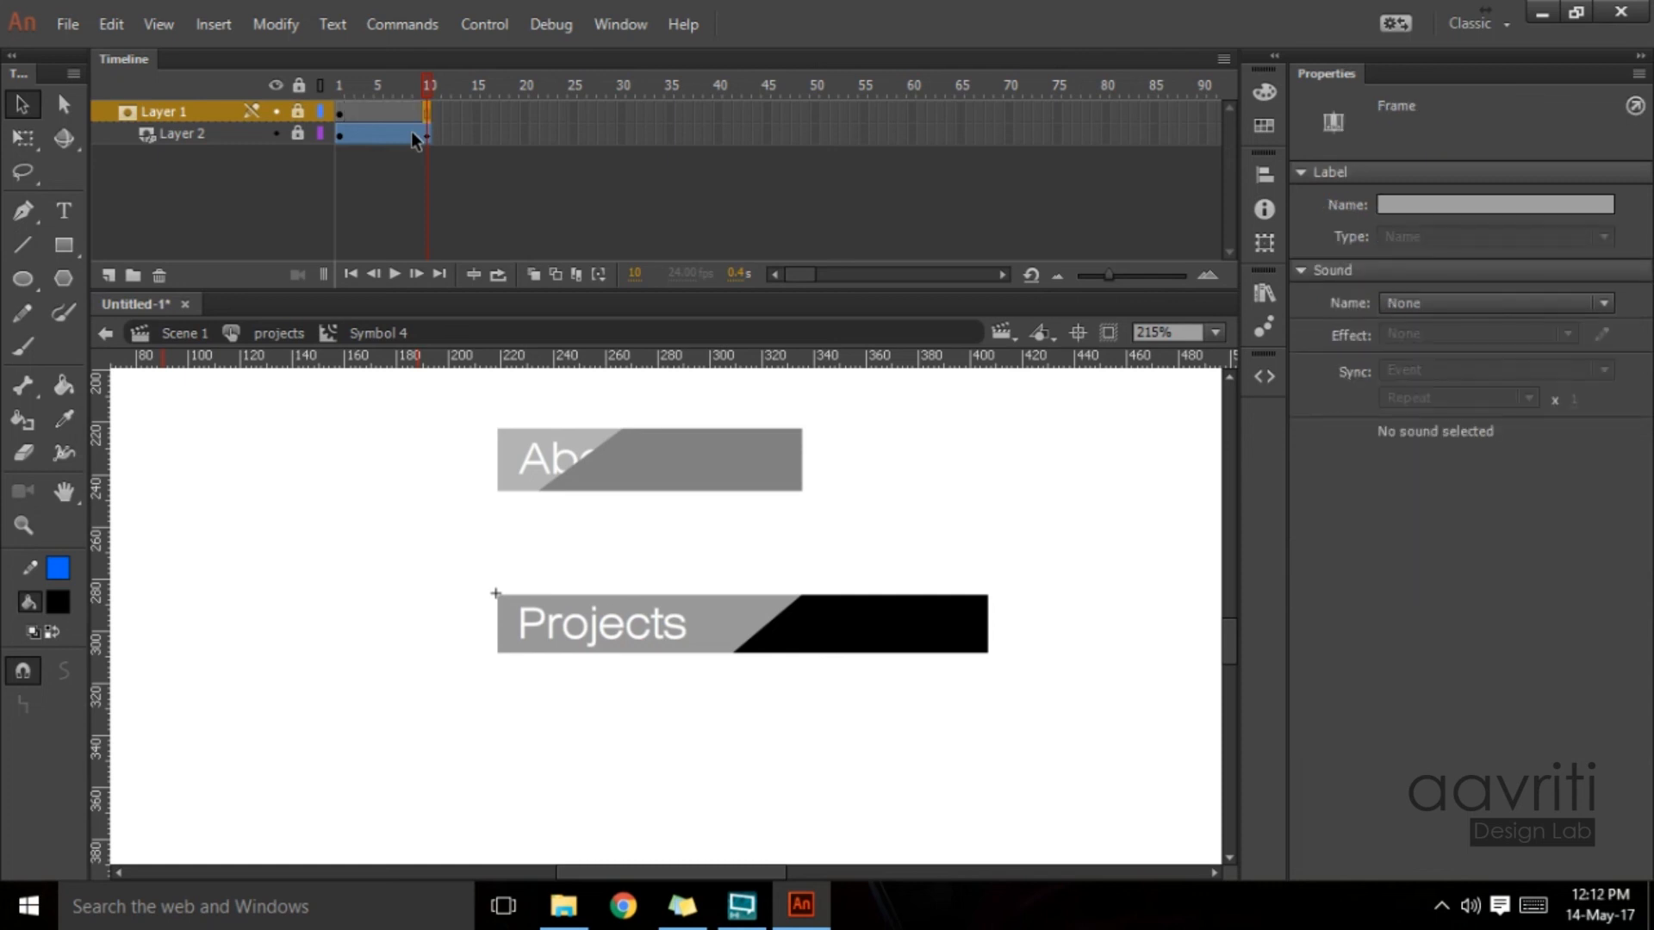
pyautogui.click(338, 111)
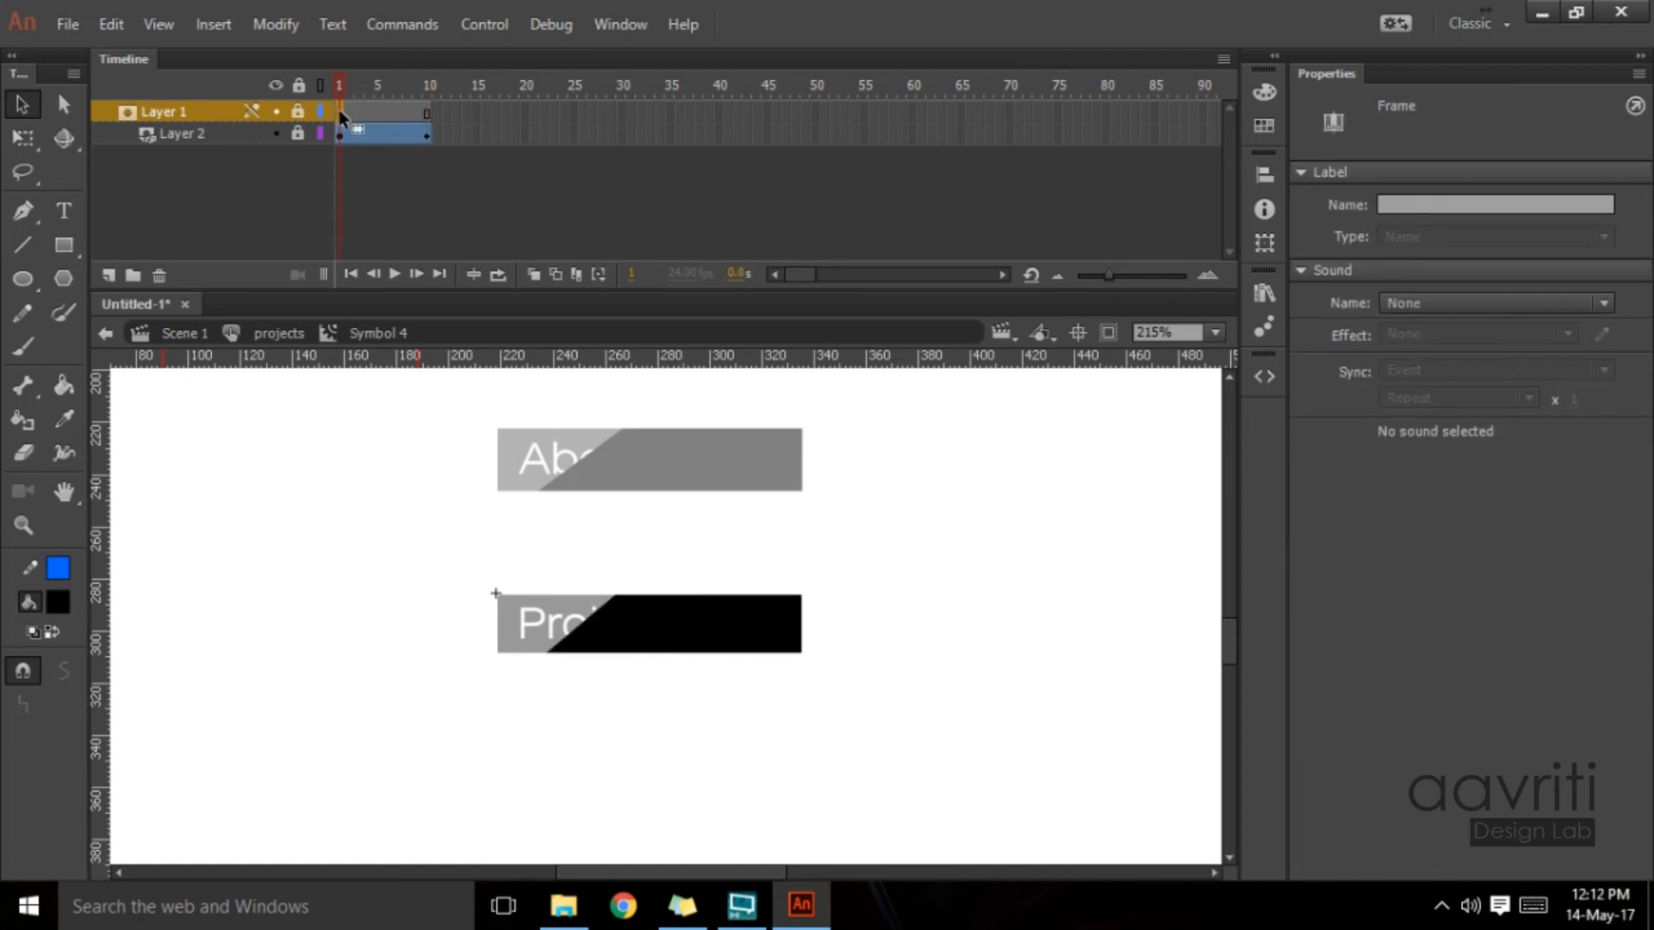
pyautogui.click(430, 106)
pyautogui.moveTo(429, 84); pyautogui.dragTo(469, 96)
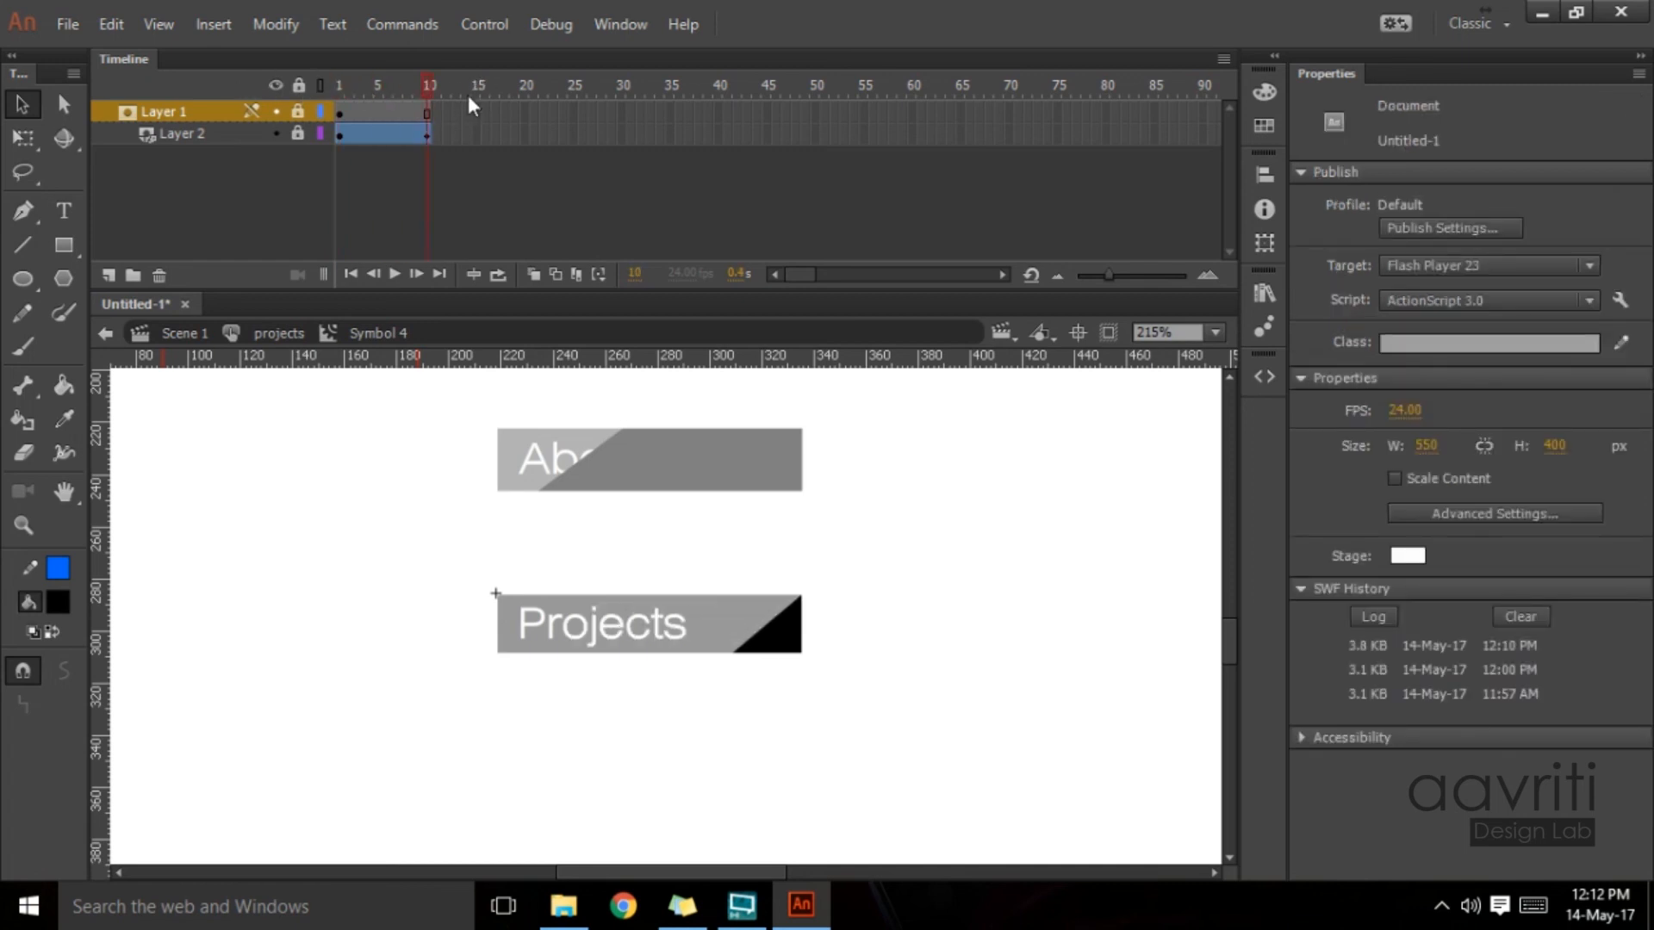
pyautogui.hotkey('ctrl', 'Return')
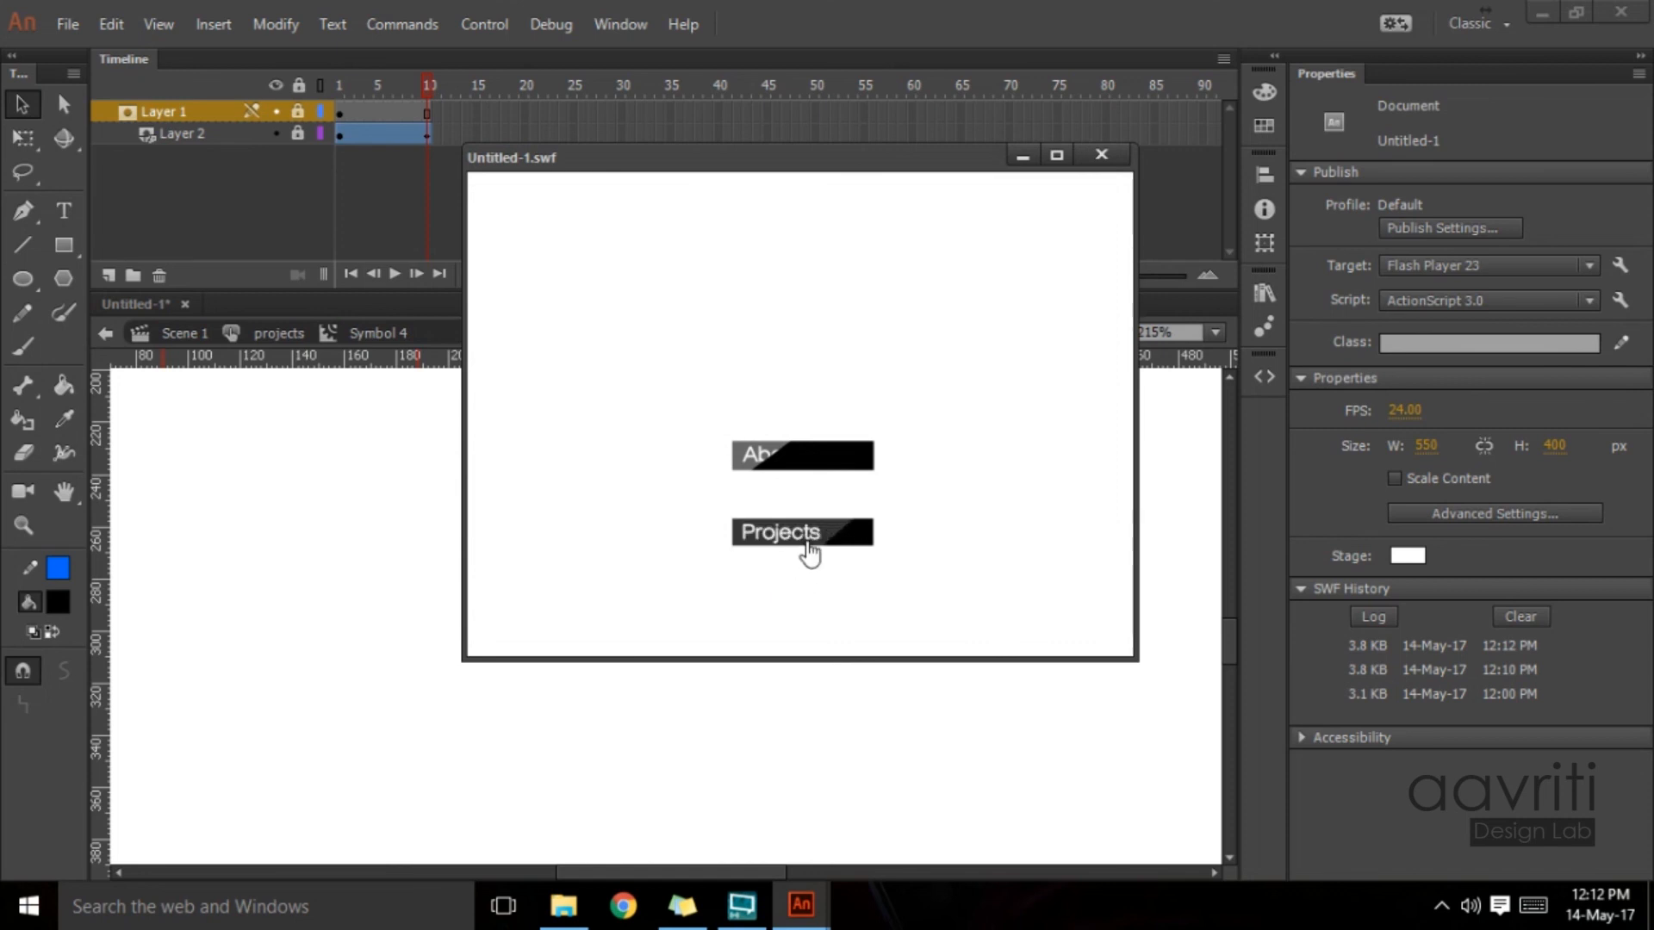
pyautogui.click(1102, 157)
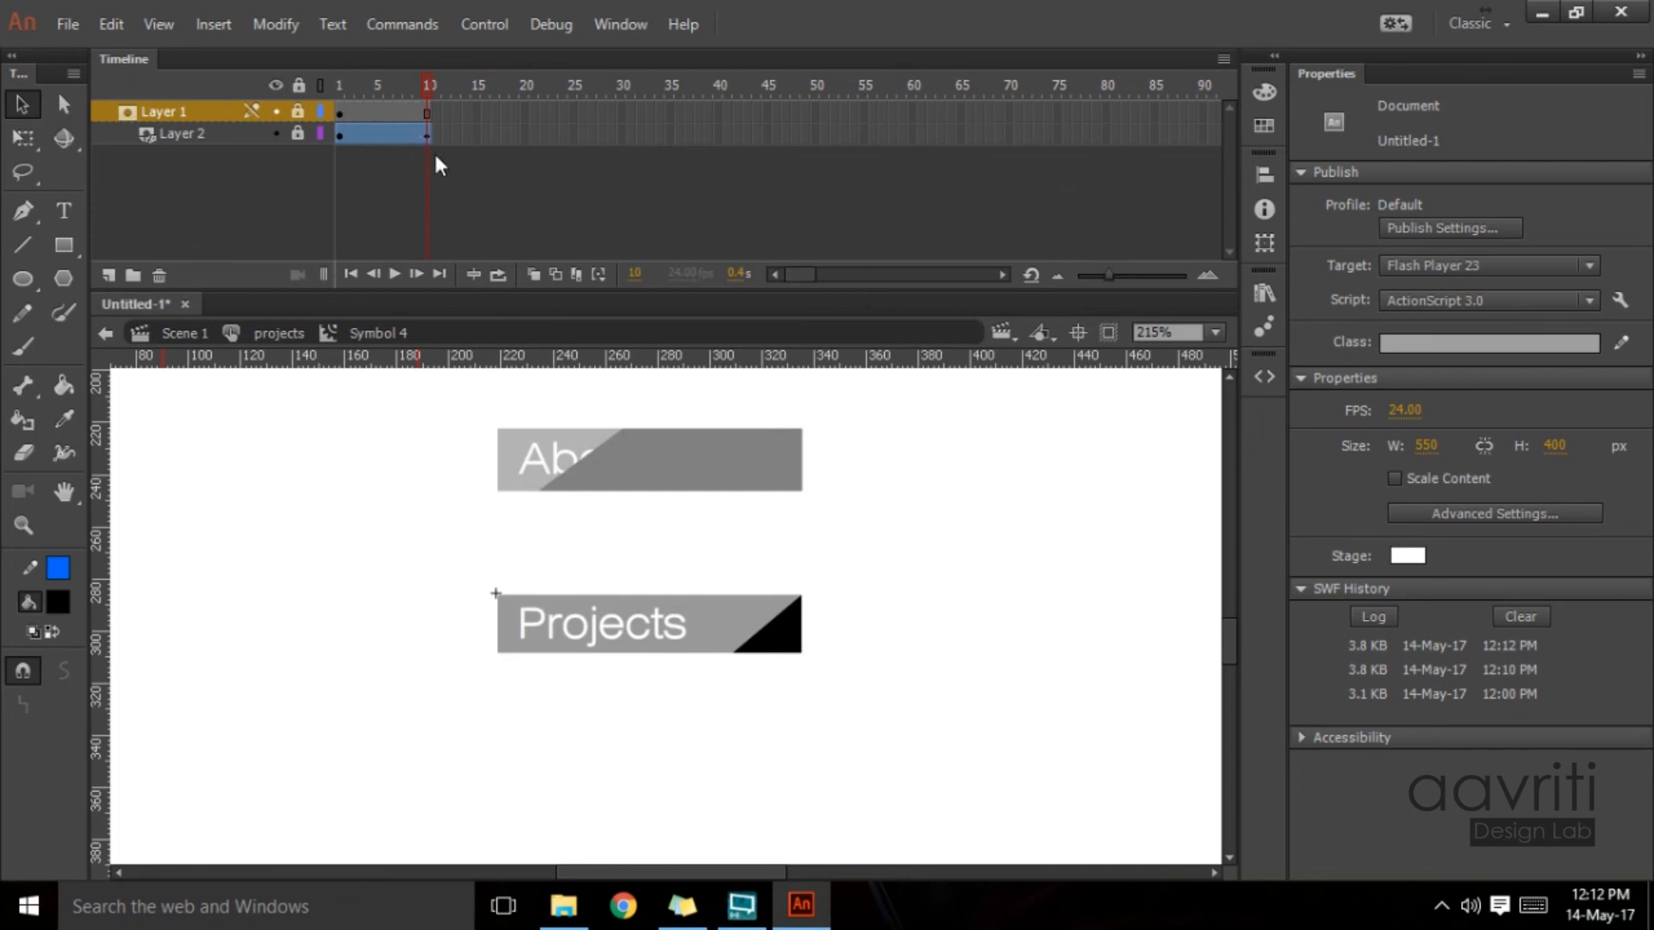
# Step: Add the ActionScript Timeline Navigation code snippet "Stop at this Frame" to frame 10 of the movie clip
pyautogui.click(428, 111)
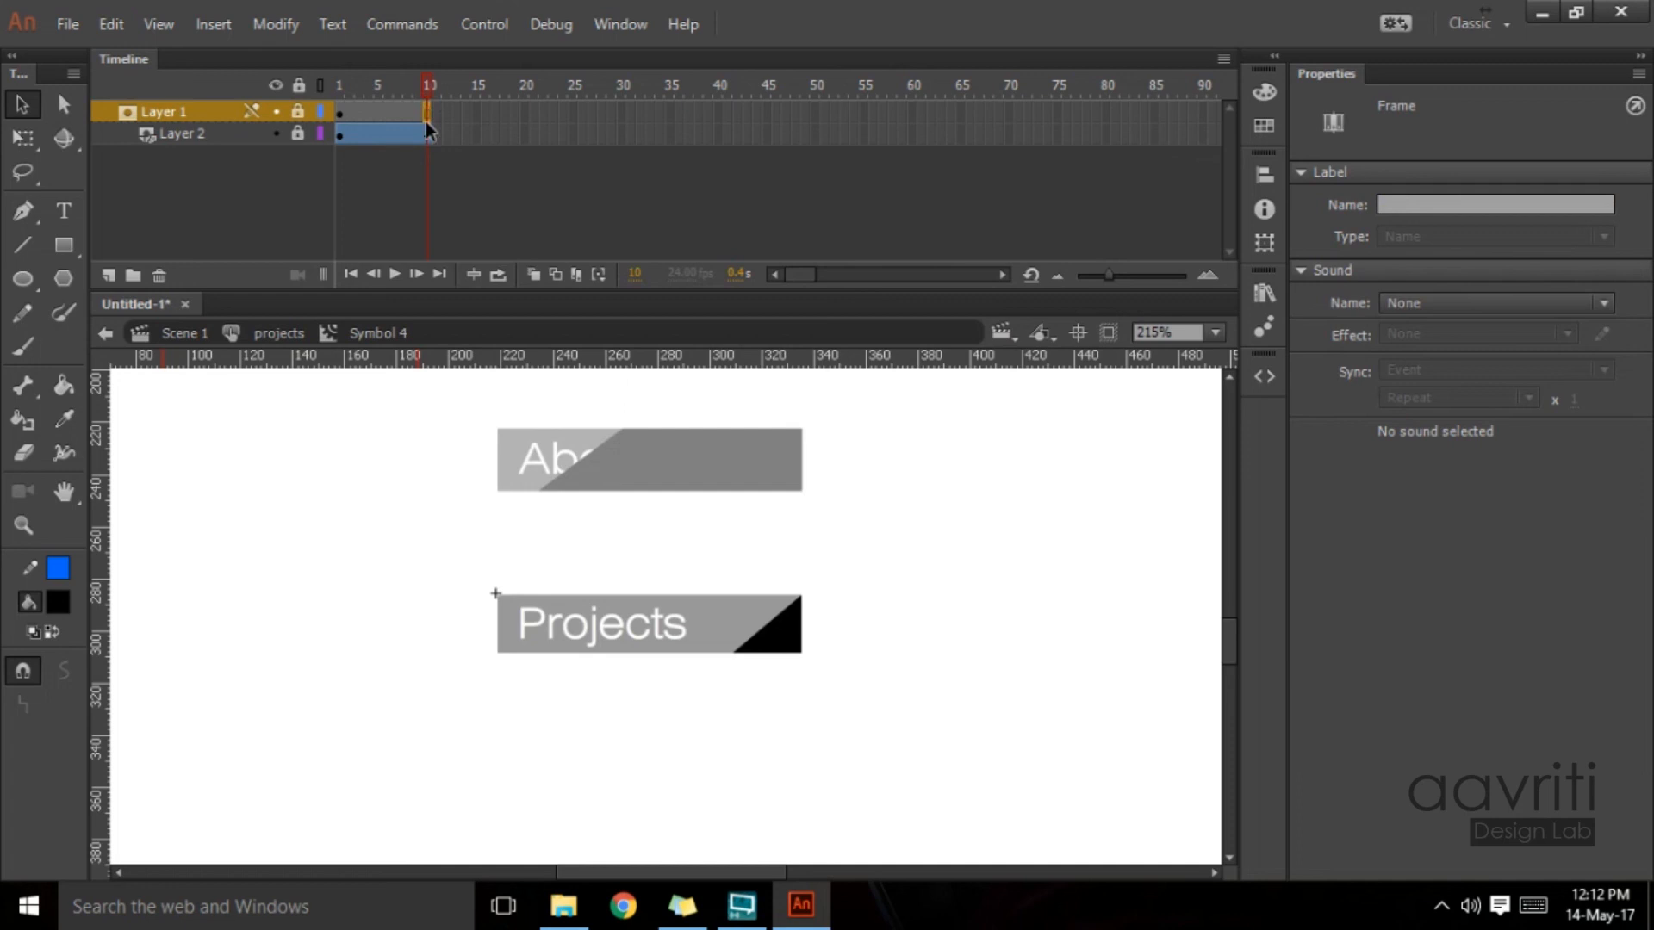
pyautogui.click(1262, 376)
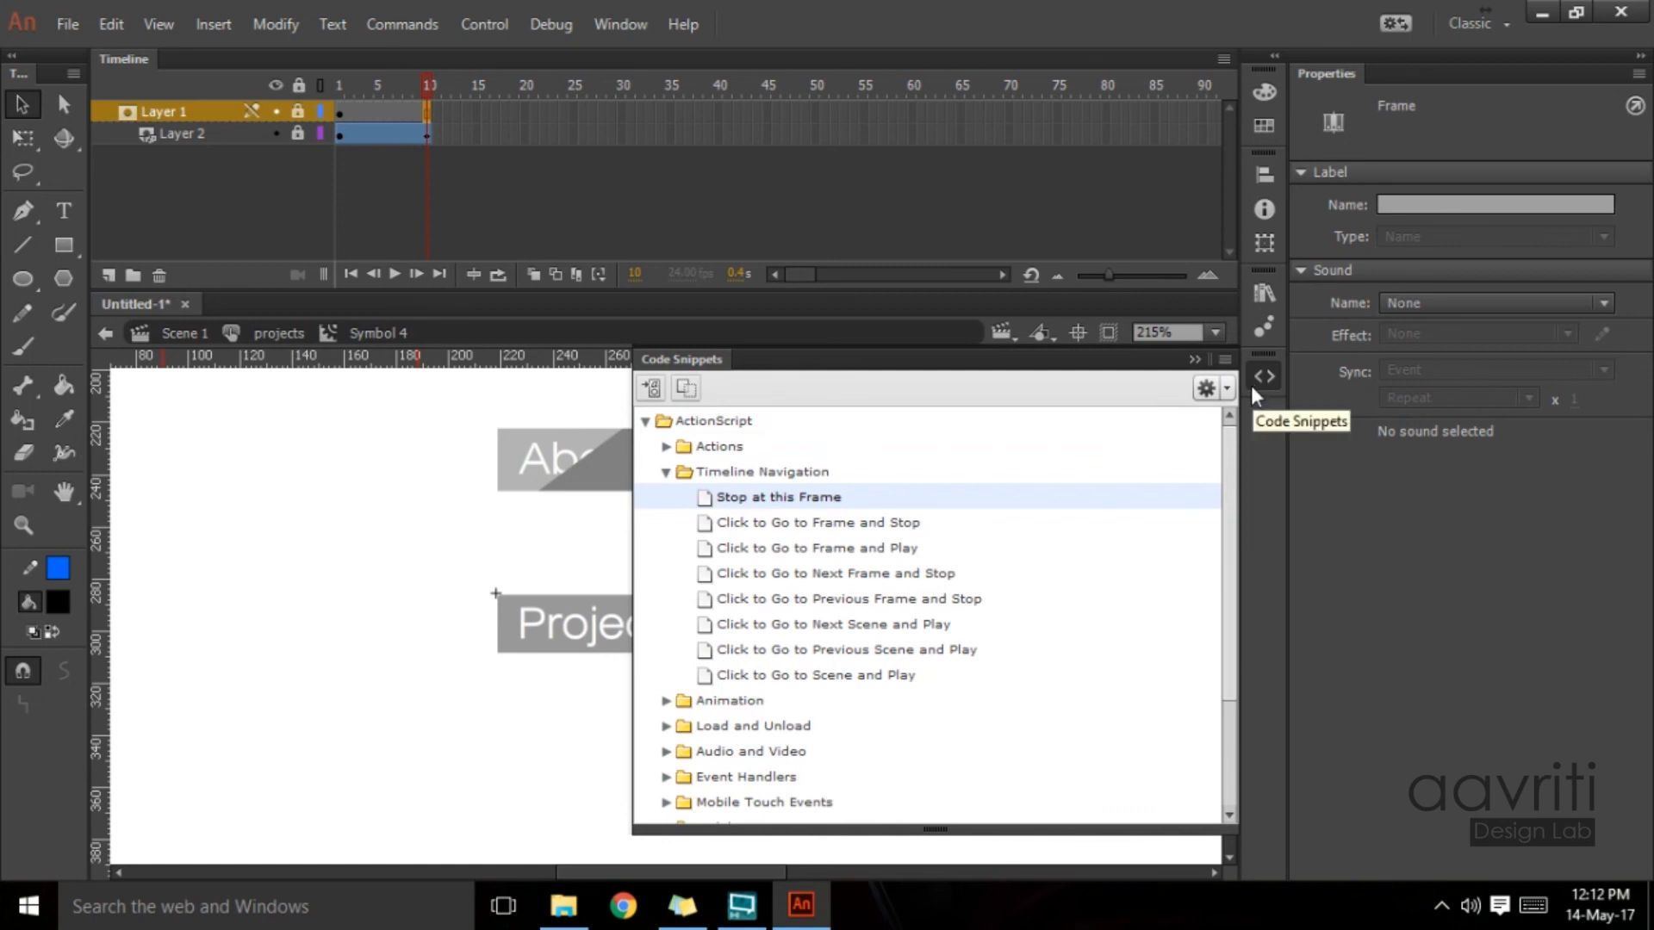
pyautogui.click(620, 24)
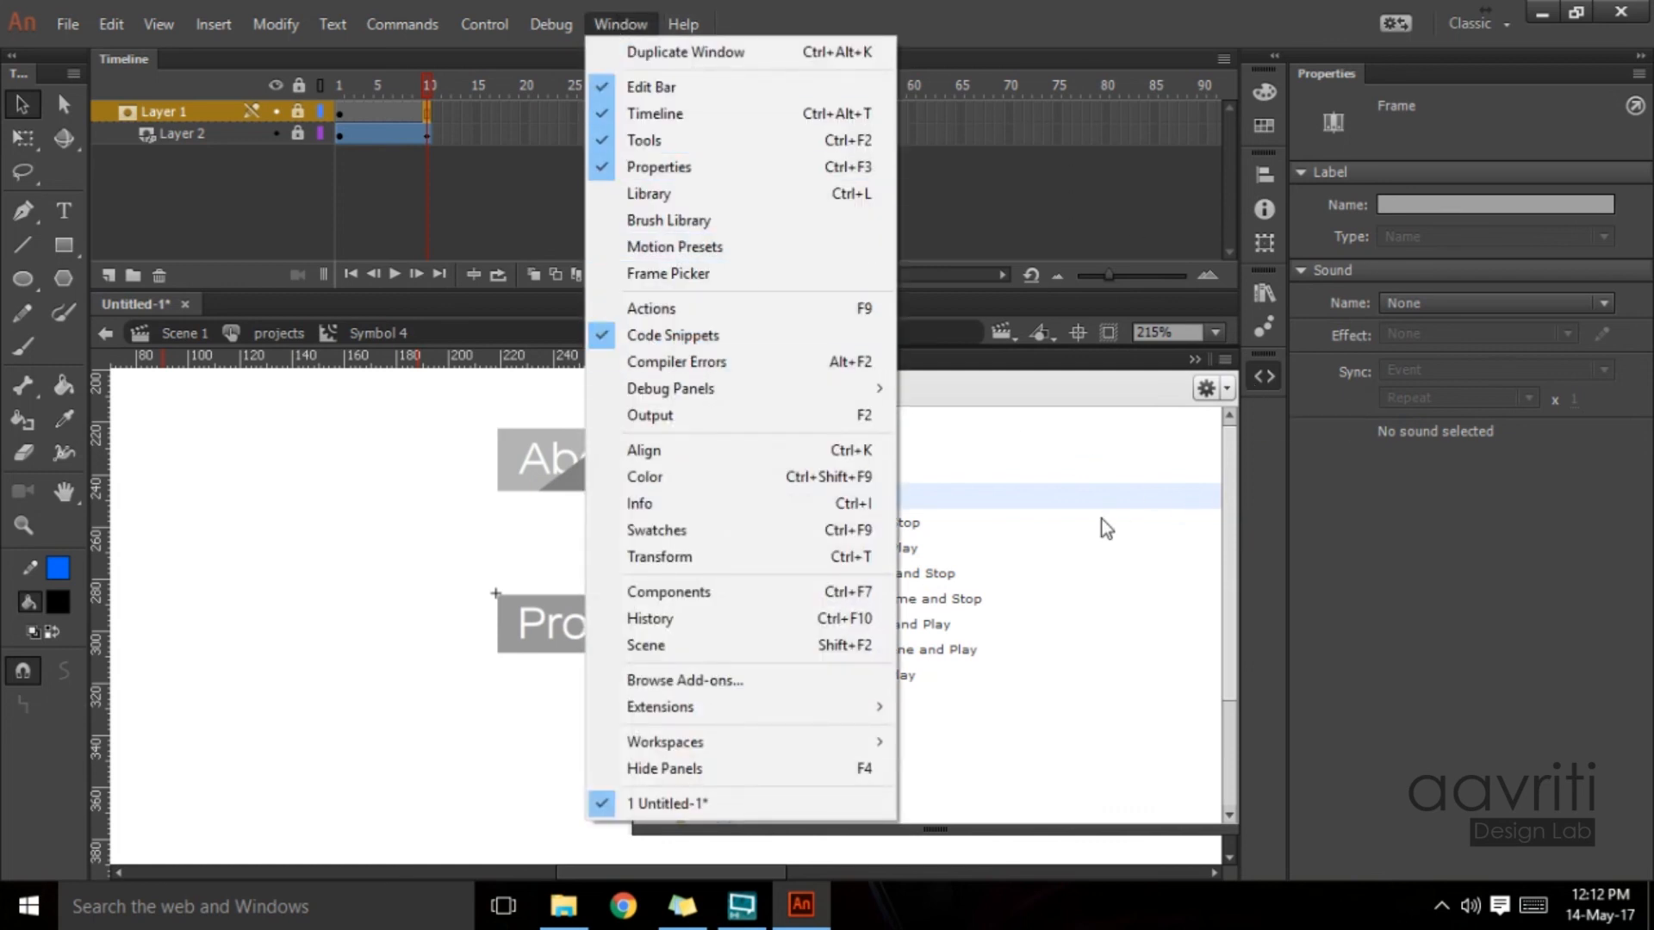
pyautogui.click(1042, 371)
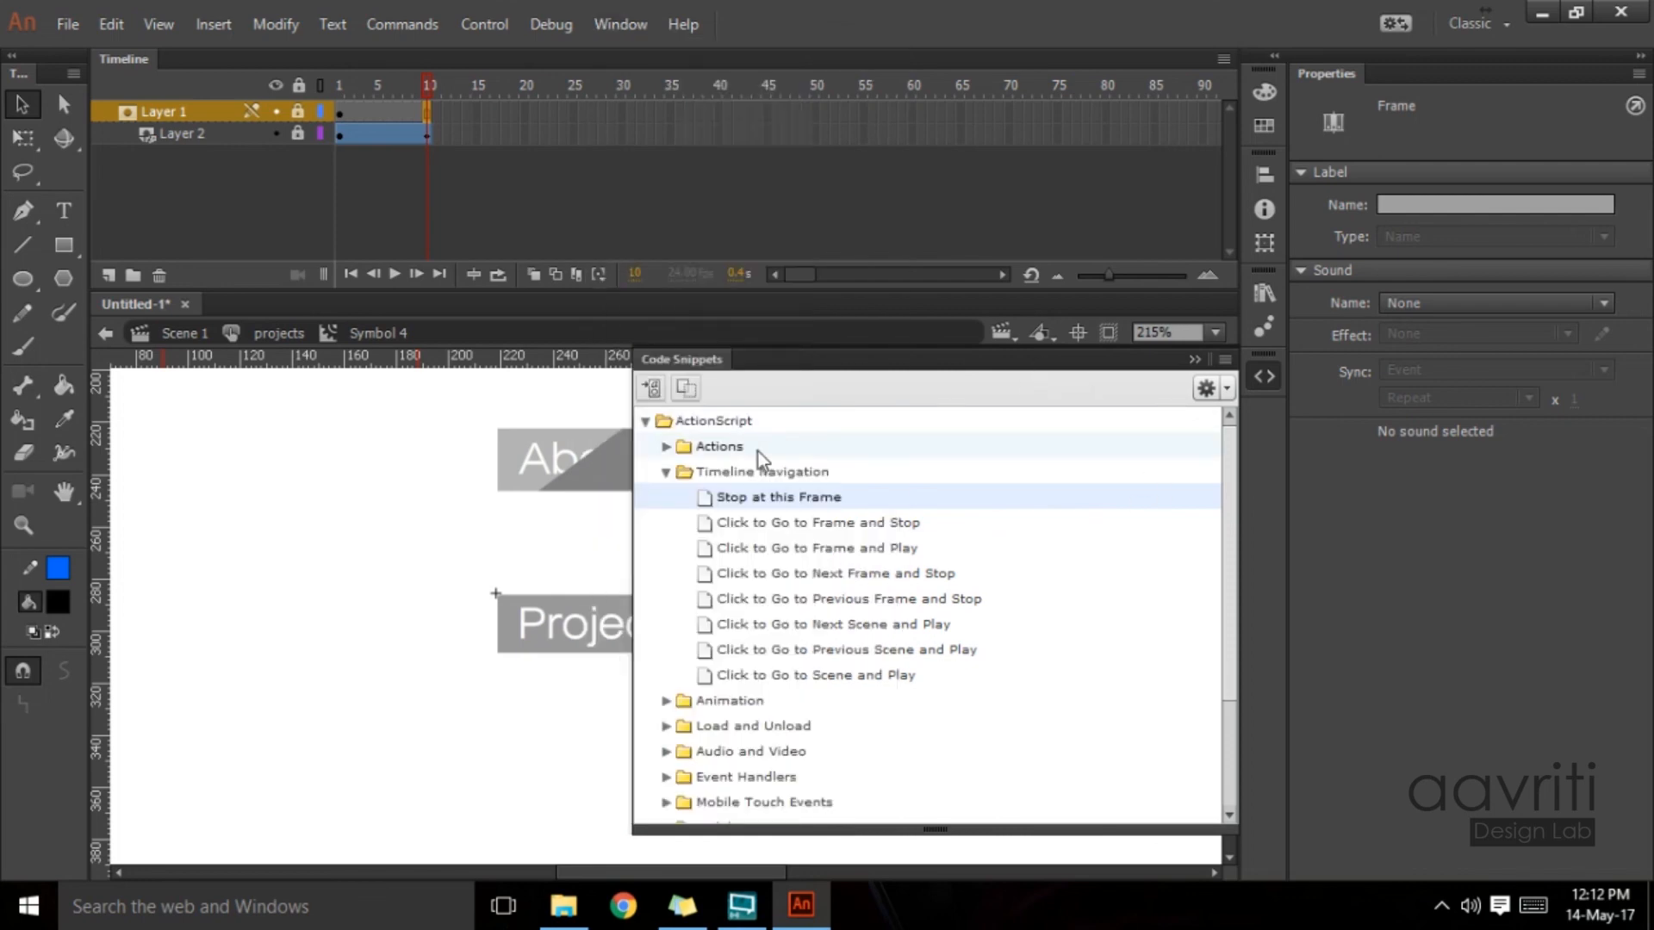
pyautogui.click(665, 472)
pyautogui.click(646, 421)
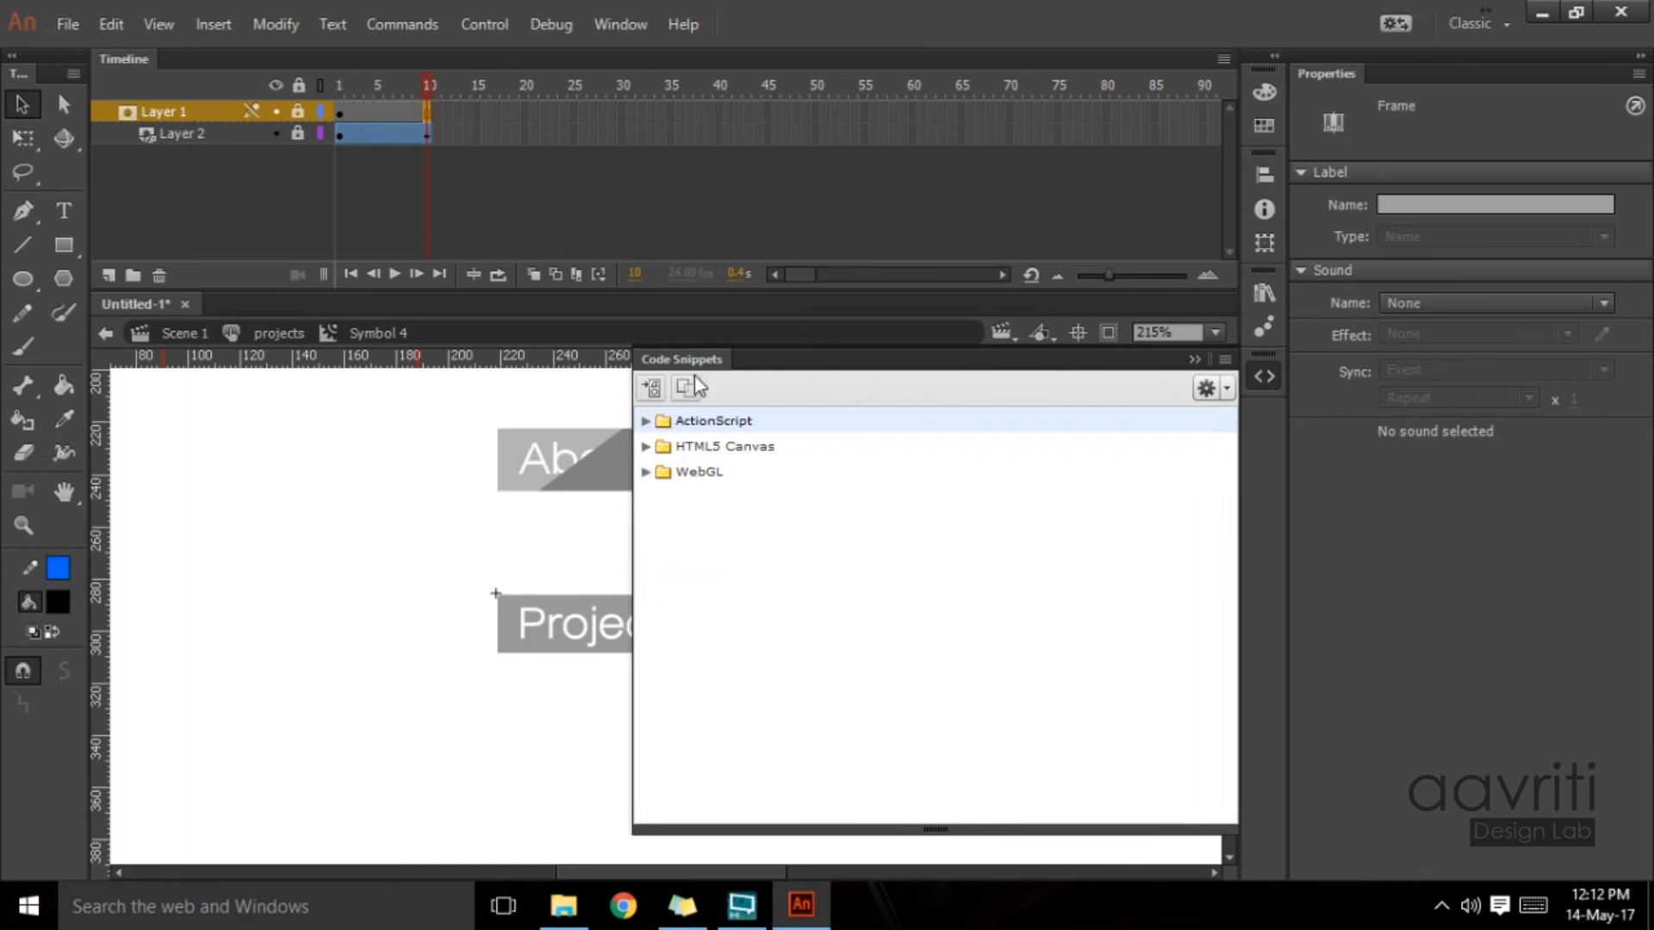
pyautogui.click(646, 422)
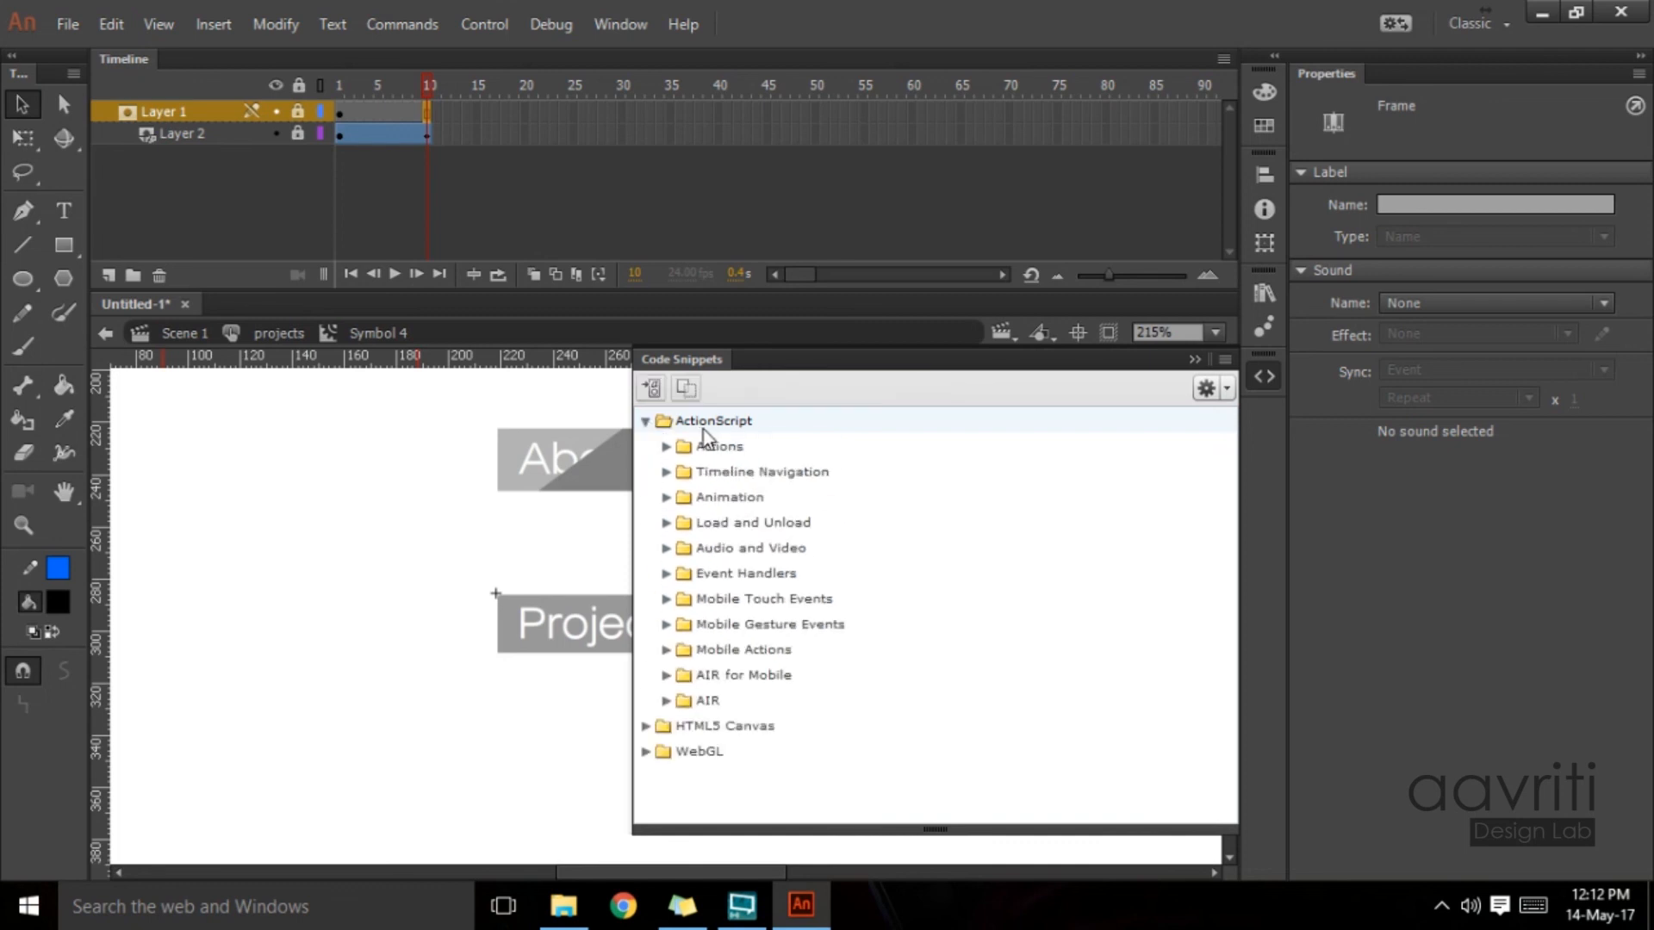
pyautogui.click(667, 474)
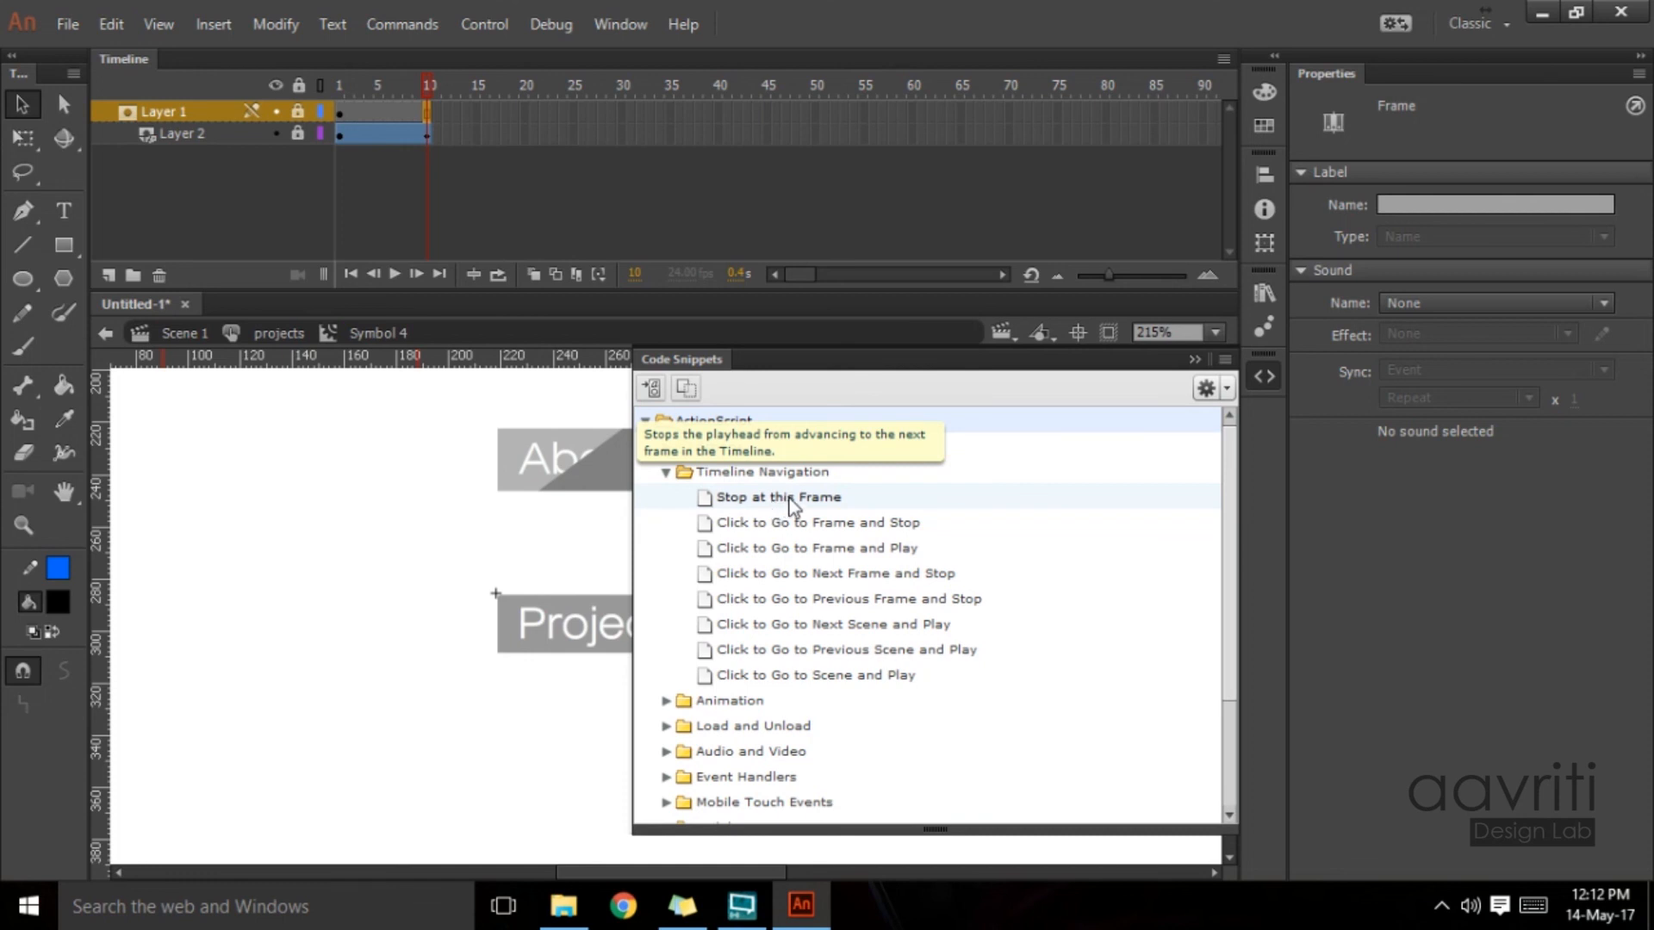
pyautogui.doubleClick(791, 498)
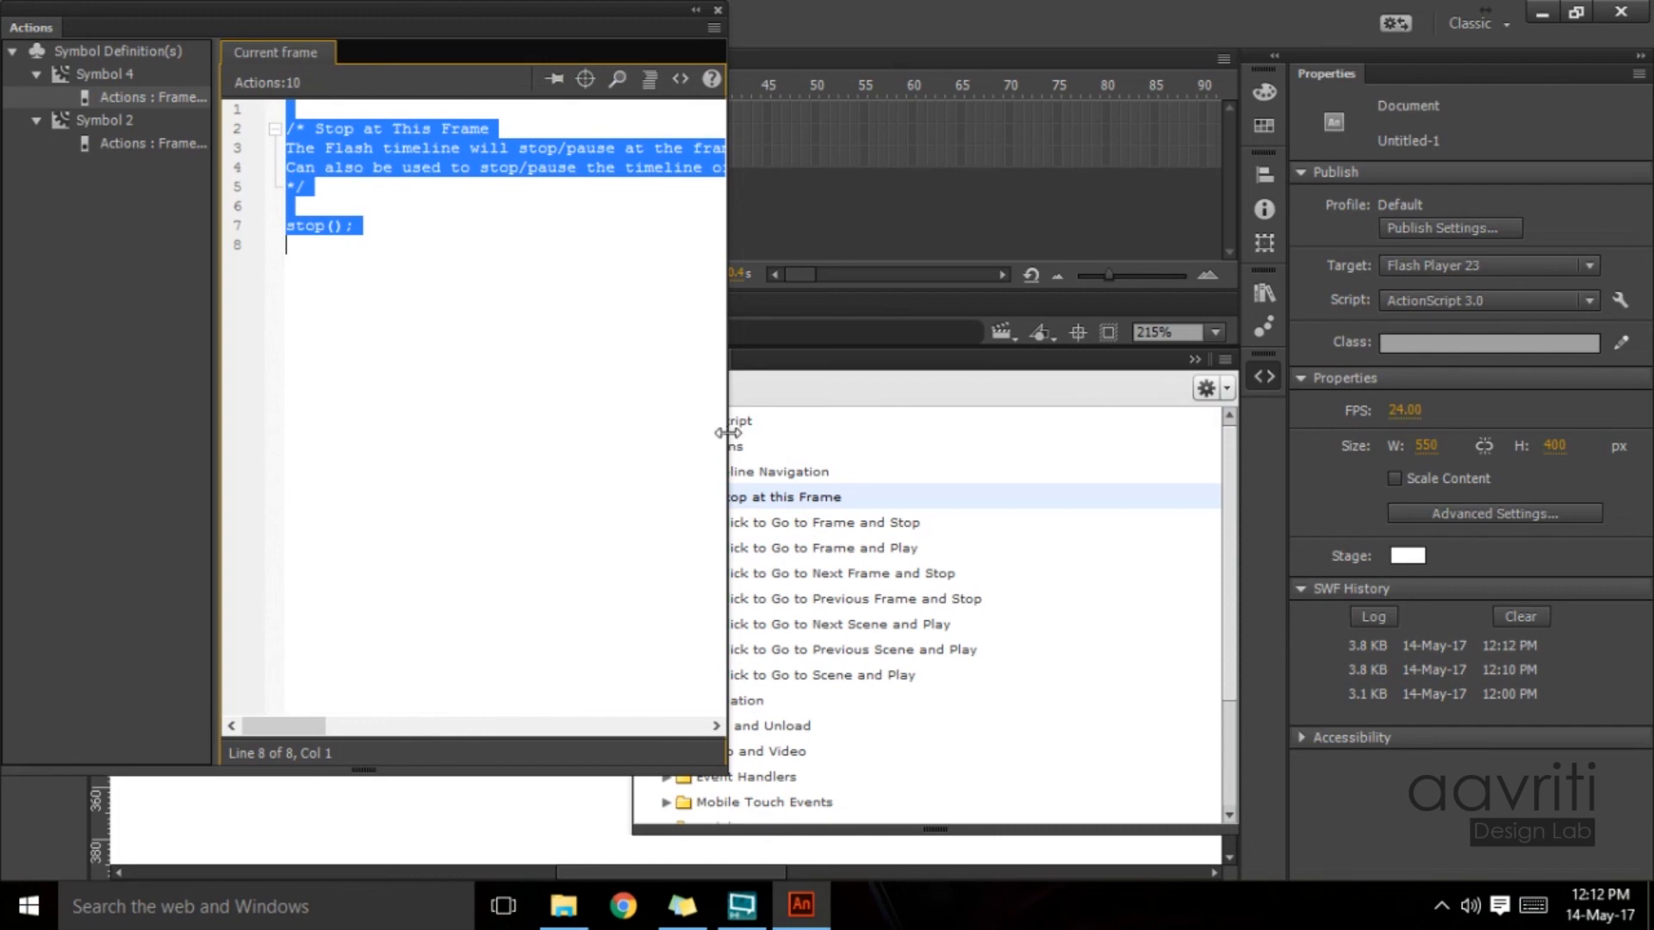
# Step: Widen the code window to examine the comment and stop(); line on frame 10, and close it
pyautogui.moveTo(727, 435); pyautogui.dragTo(1018, 454)
pyautogui.click(555, 309)
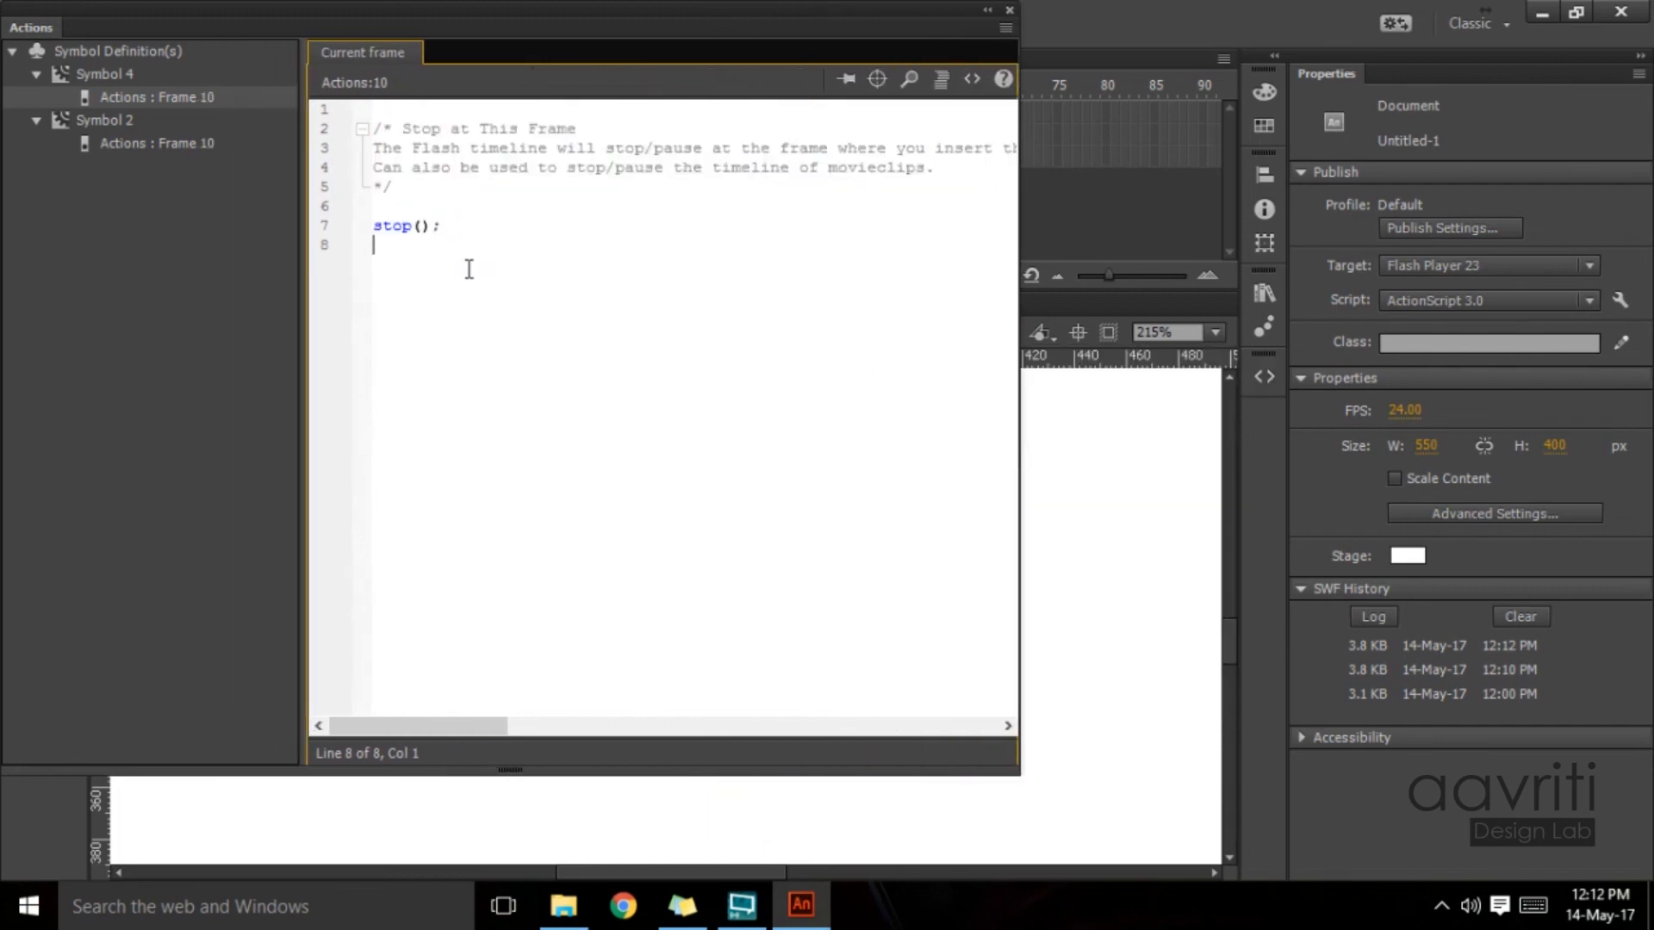
pyautogui.moveTo(454, 242); pyautogui.dragTo(373, 226)
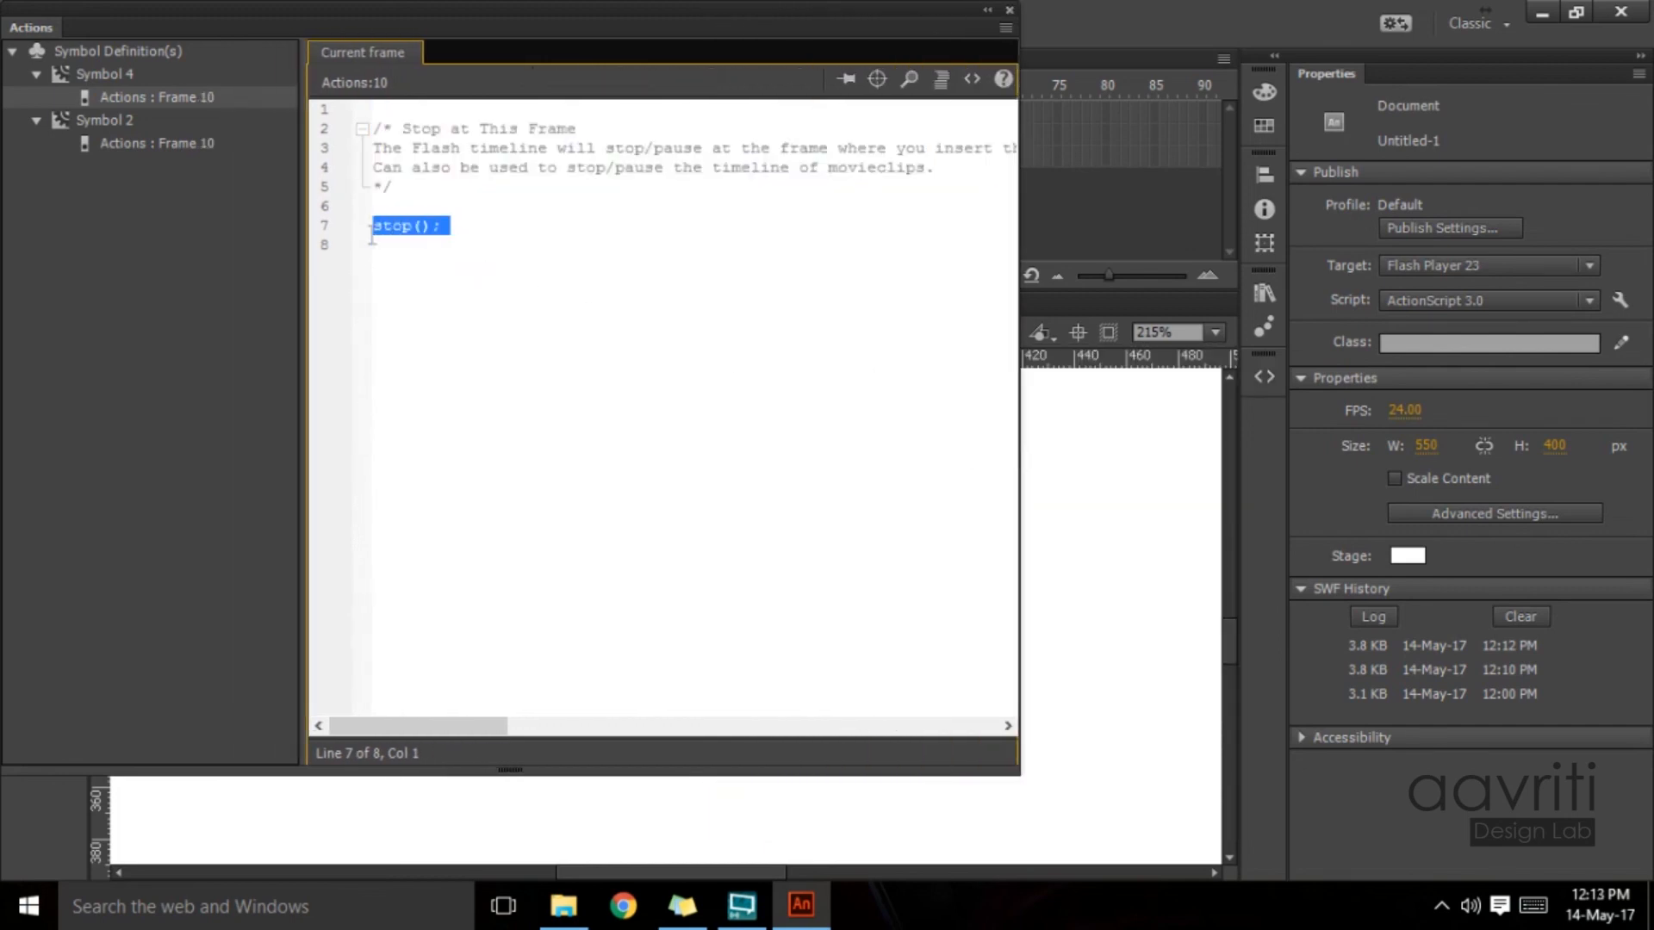
pyautogui.click(519, 277)
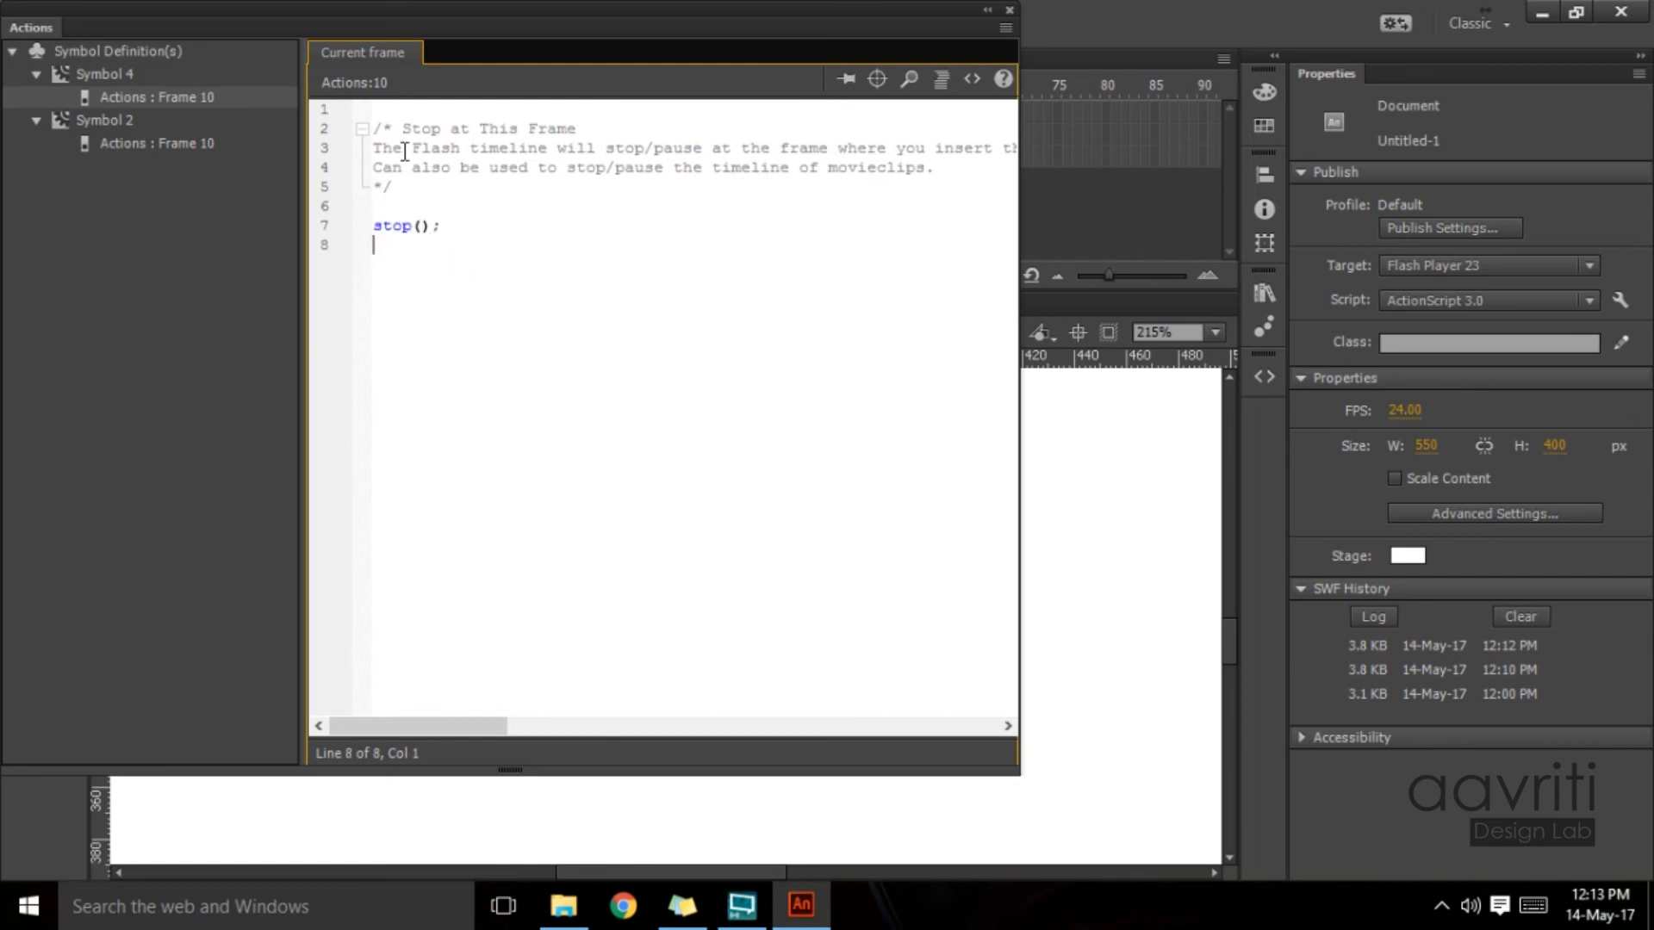
pyautogui.moveTo(375, 128); pyautogui.dragTo(342, 230)
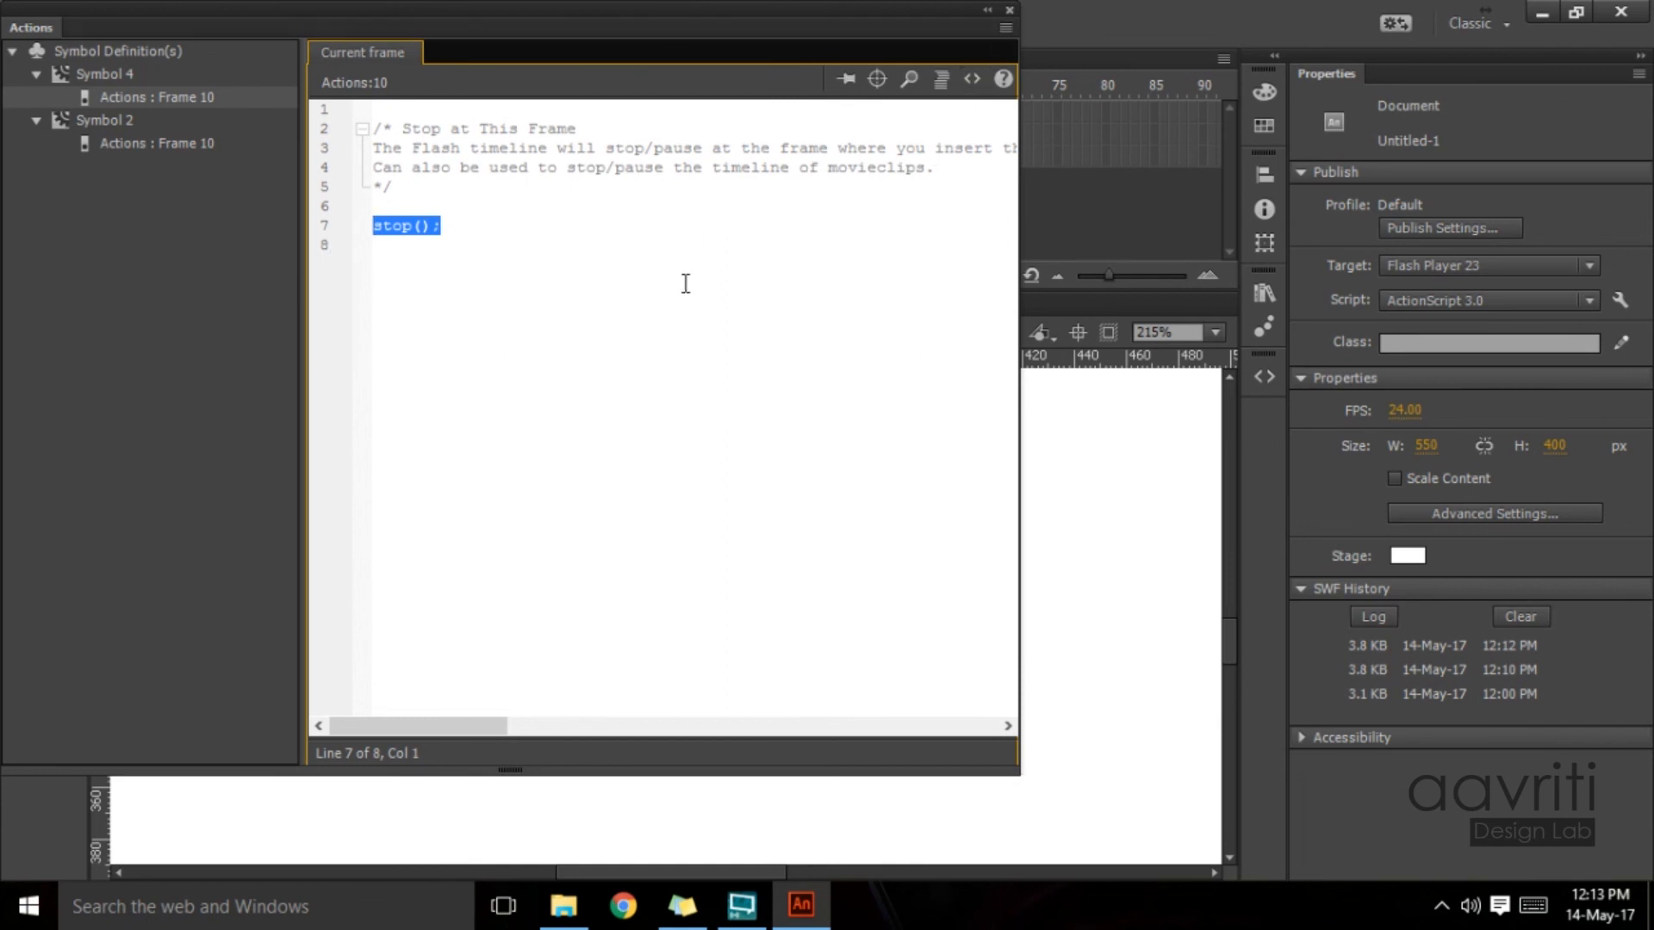
pyautogui.click(1011, 10)
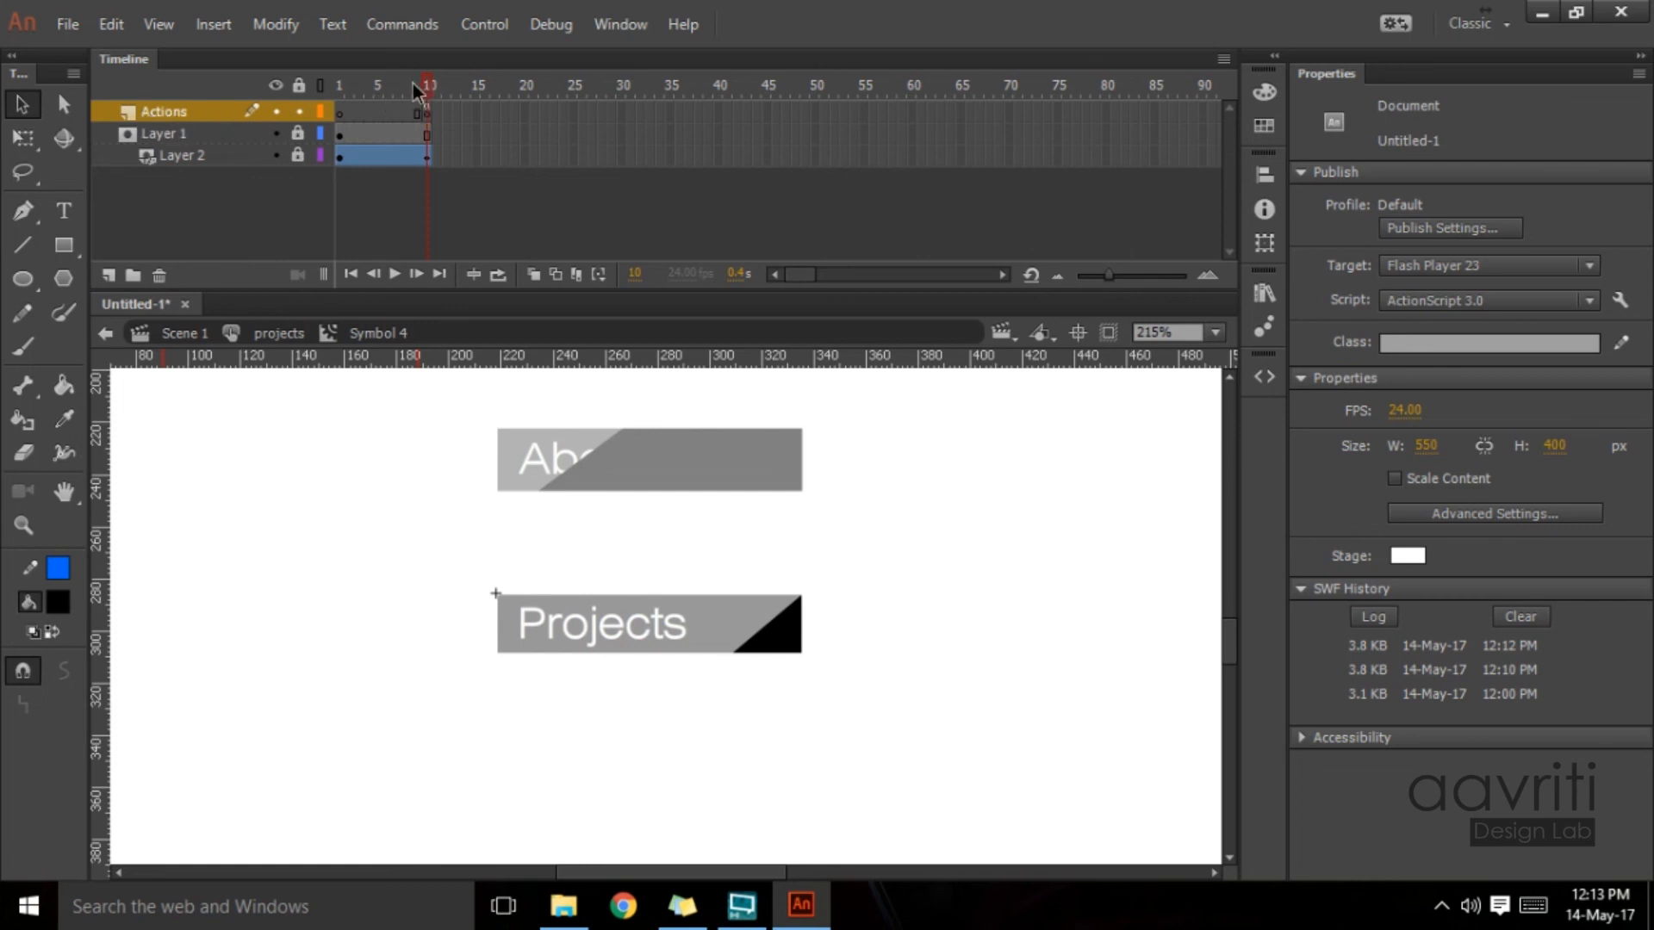
# Step: Scrub and play the movie clip's timeline between frames 1 and 10 to check the masked overlay animation
pyautogui.moveTo(413, 85); pyautogui.dragTo(339, 85)
pyautogui.click(427, 110)
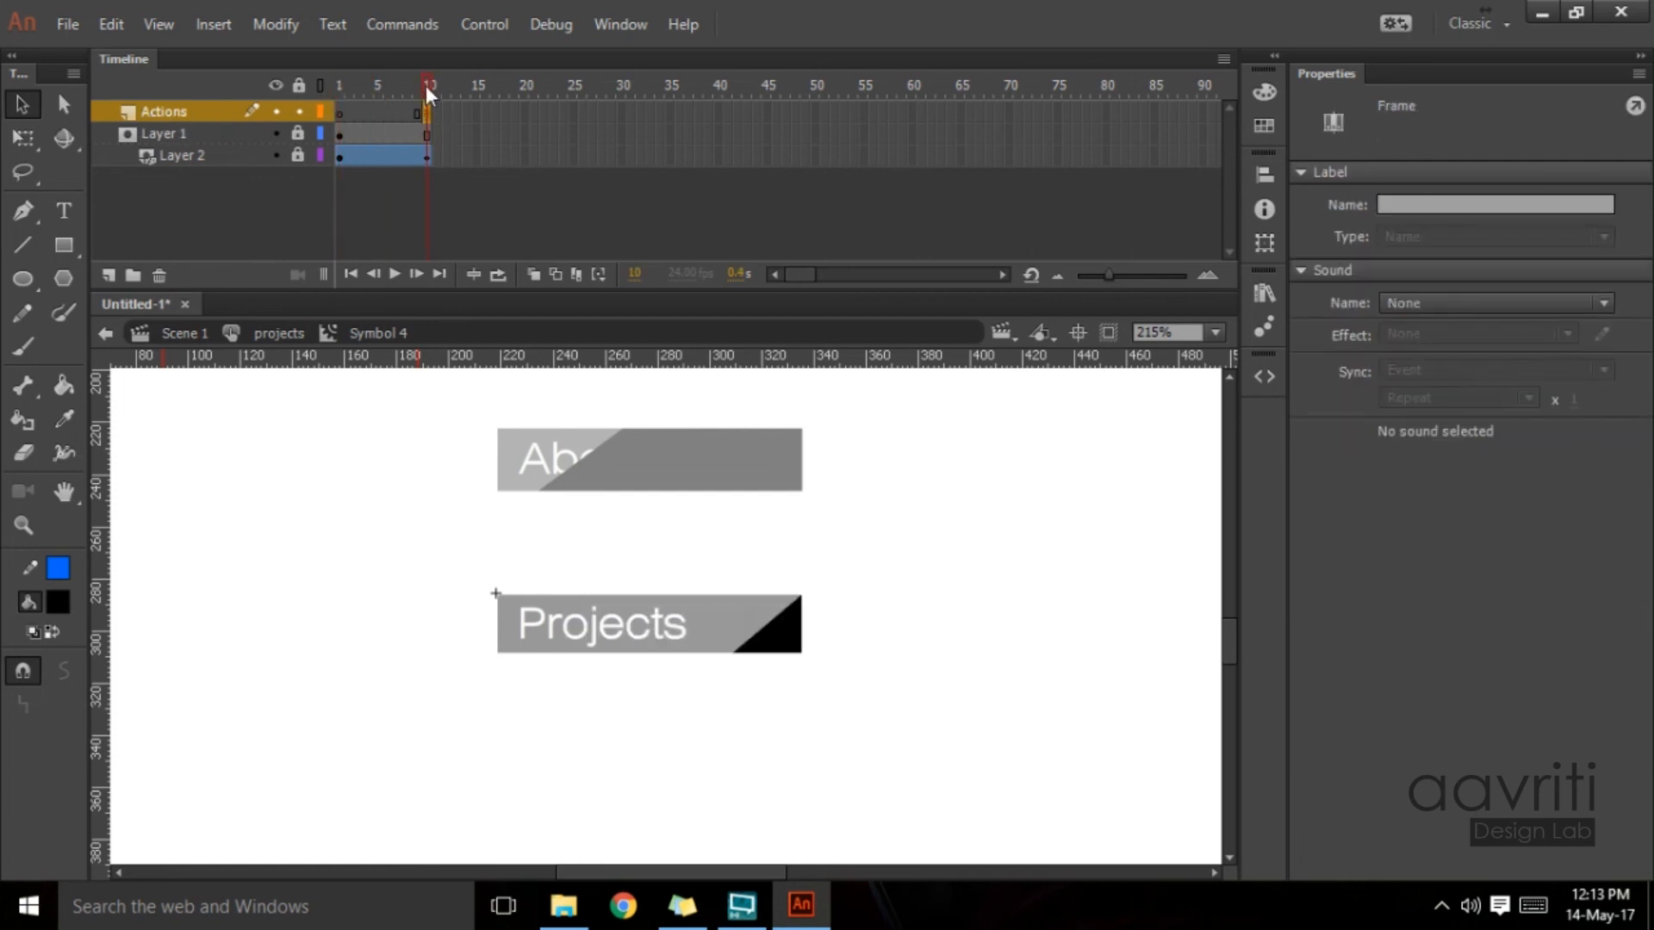
pyautogui.press('Return')
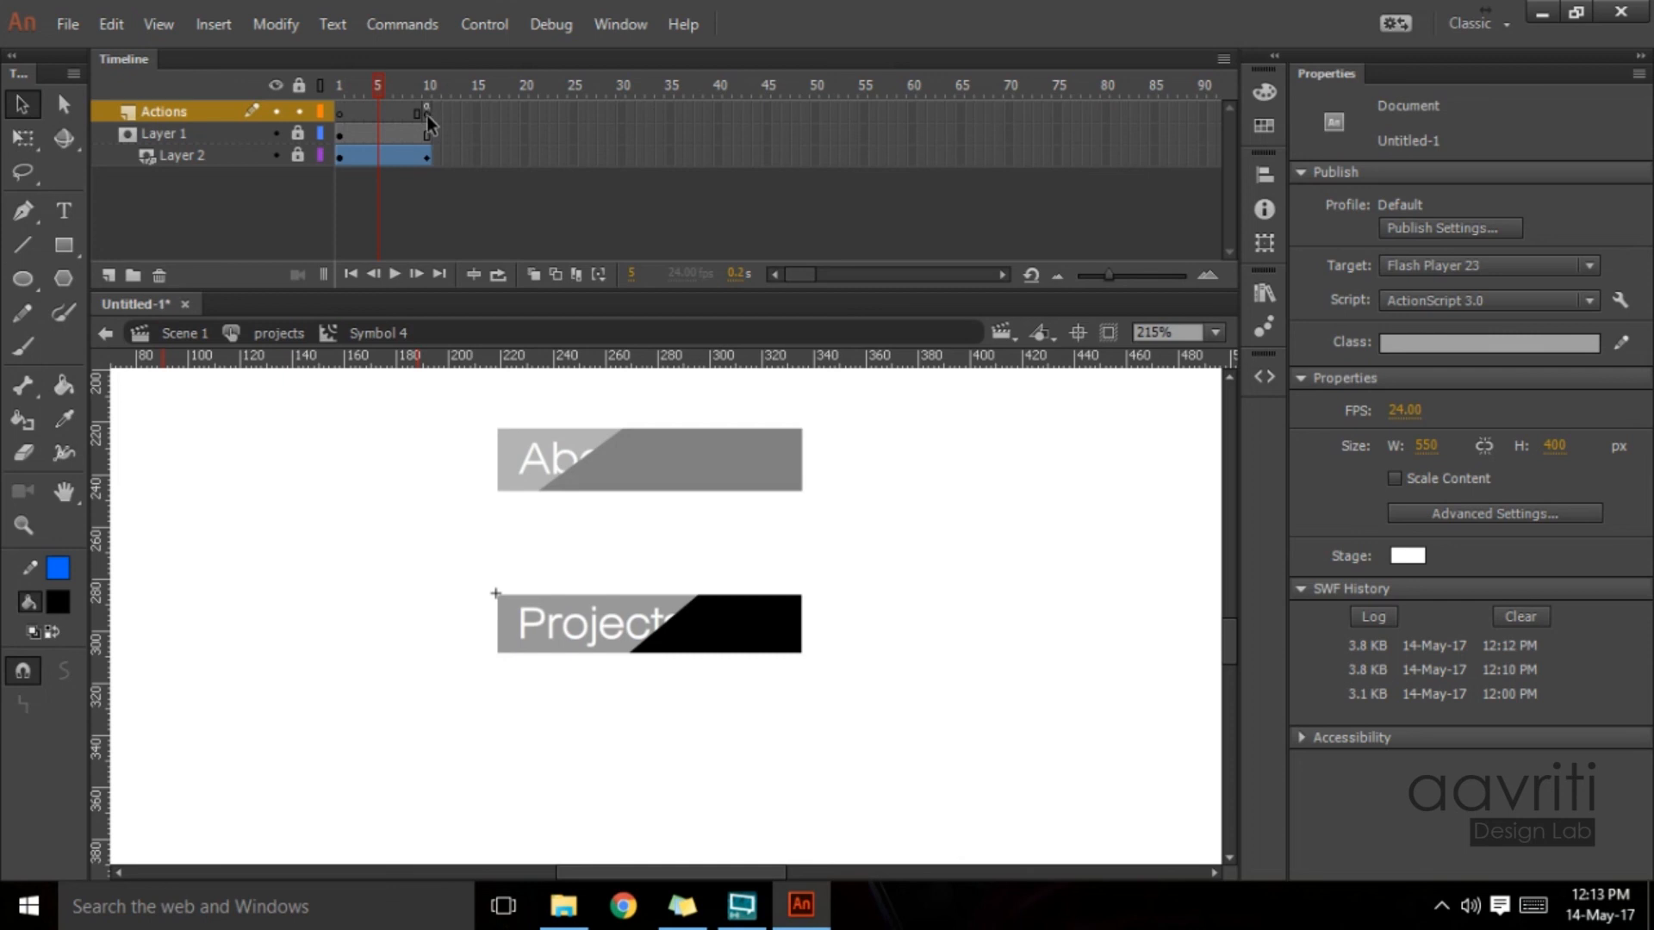
# Step: Check the masked overlay at frames 10 and 1 of the movie clip and test the Projects rollover in the movie preview
pyautogui.click(427, 115)
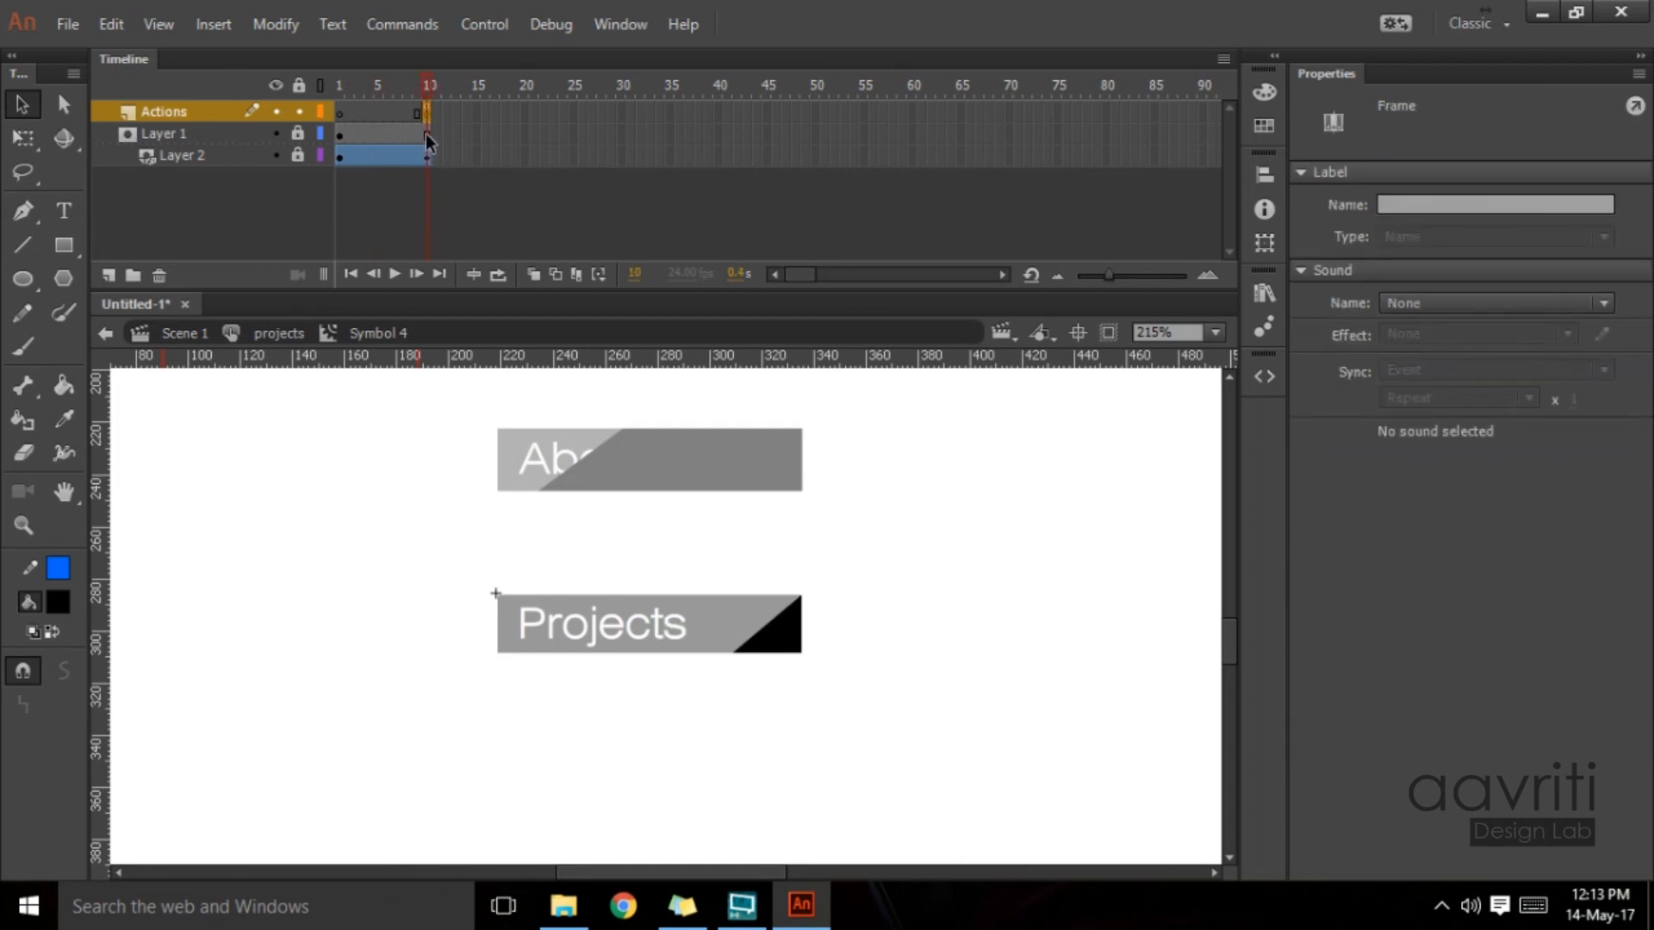
pyautogui.moveTo(428, 89); pyautogui.dragTo(337, 89)
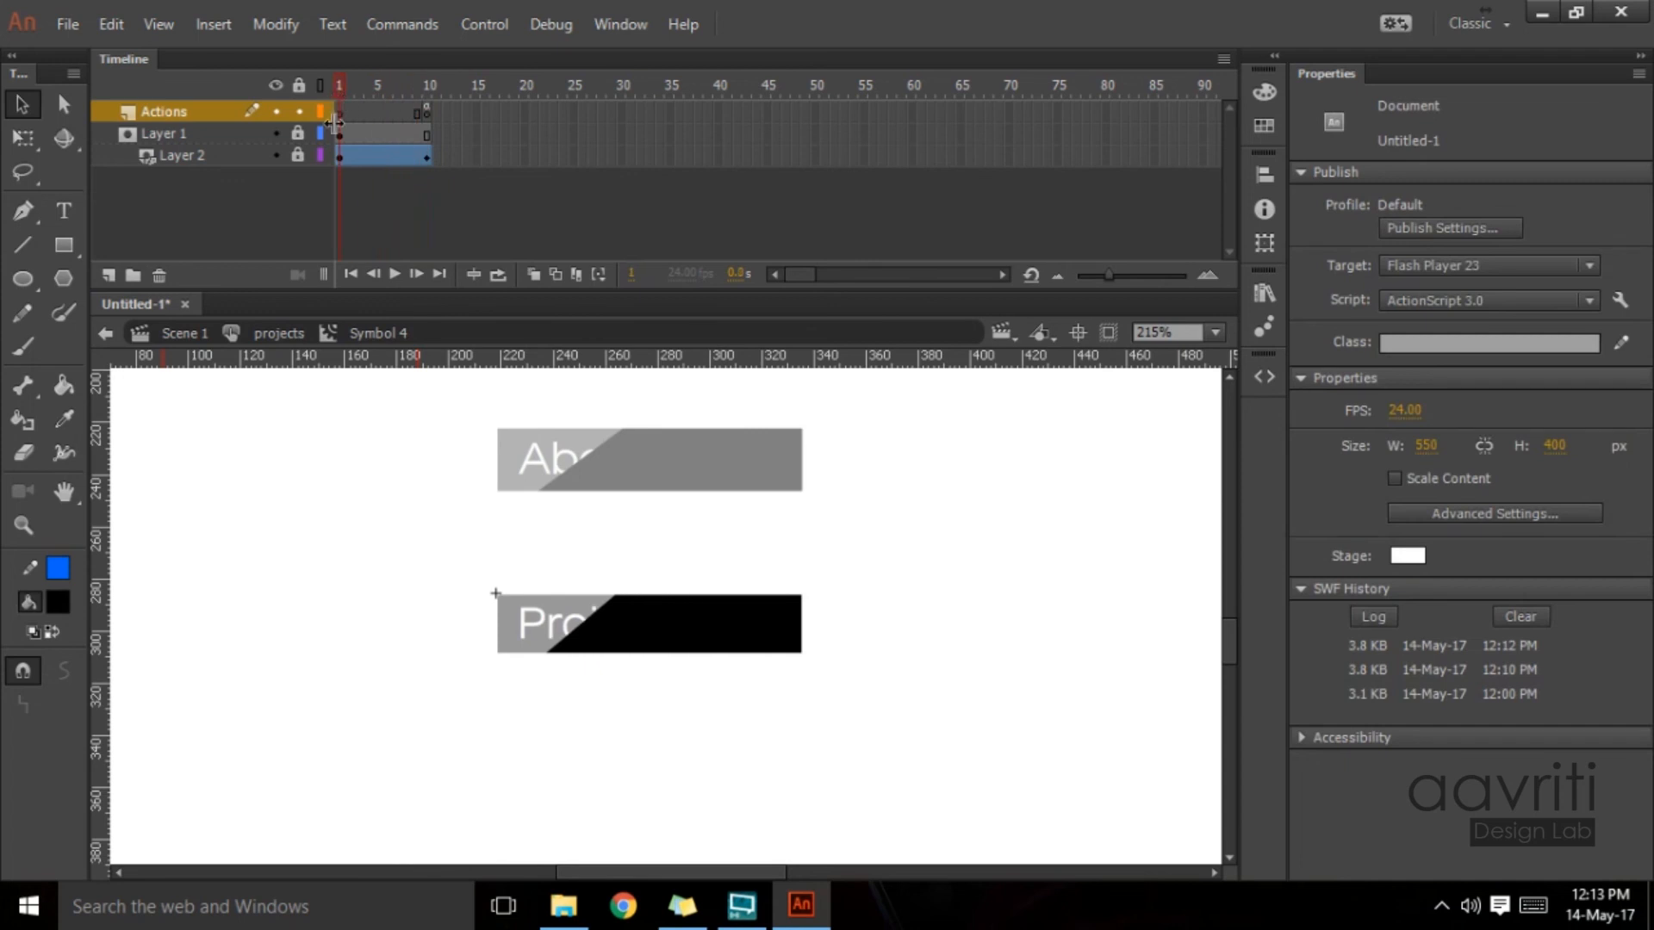
pyautogui.hotkey('ctrl', 'Return')
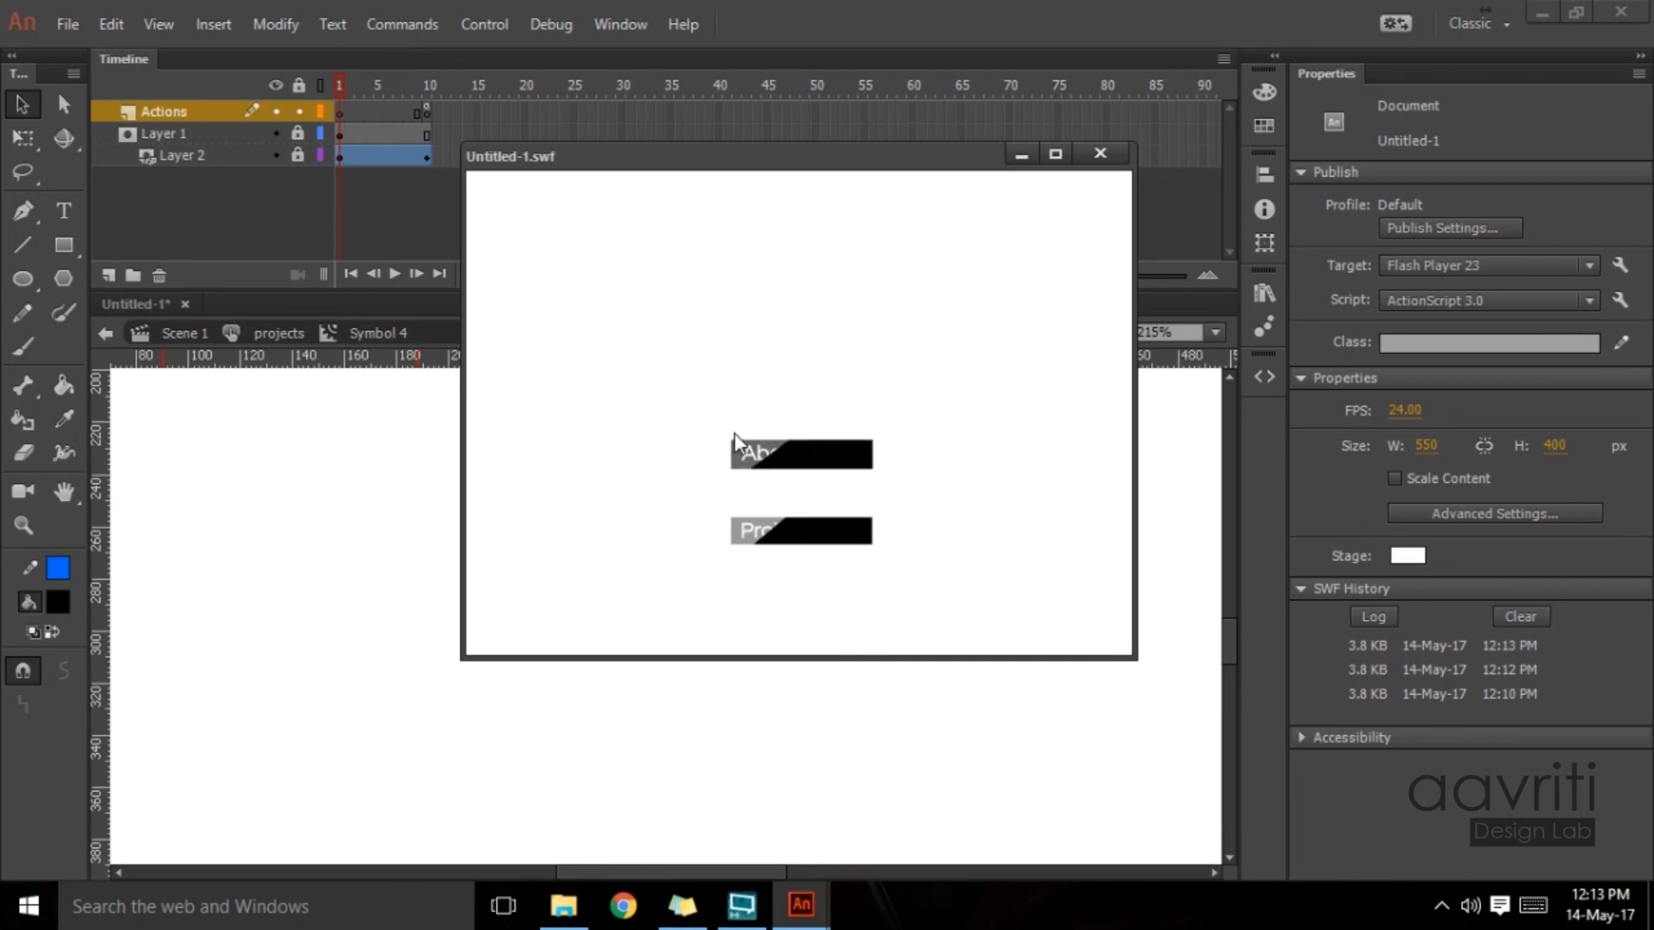
pyautogui.click(1100, 153)
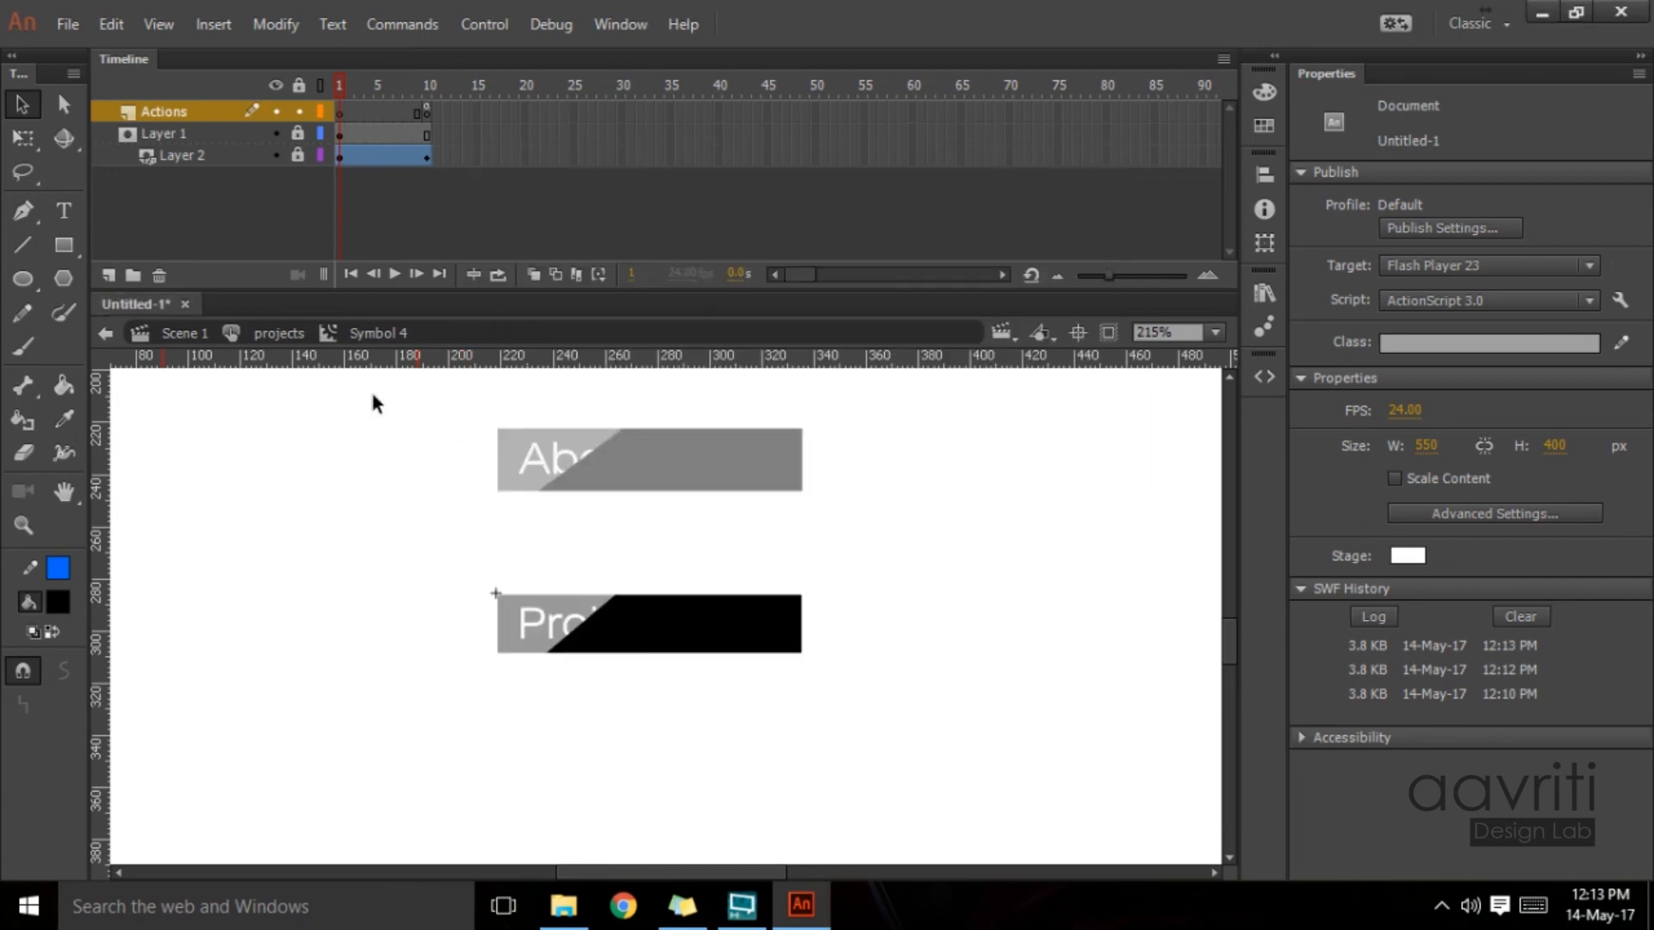
# Step: Recolour the base shape in the Projects button's Up state to a darker grey and test the rollover in the movie preview
pyautogui.click(276, 334)
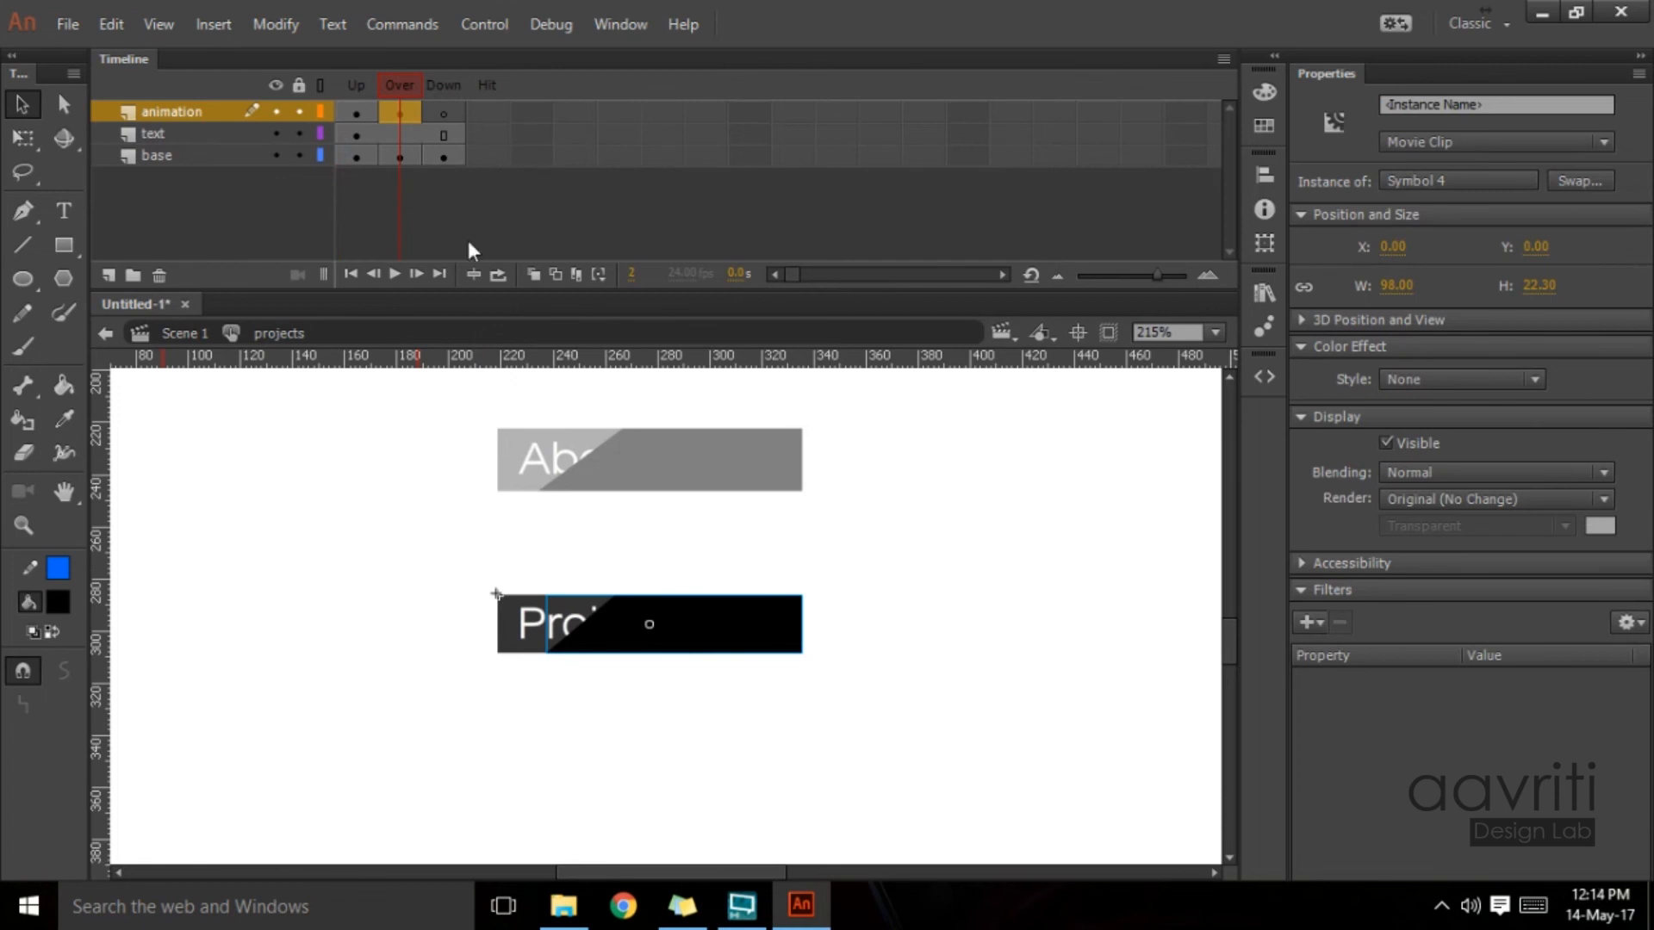
pyautogui.click(356, 156)
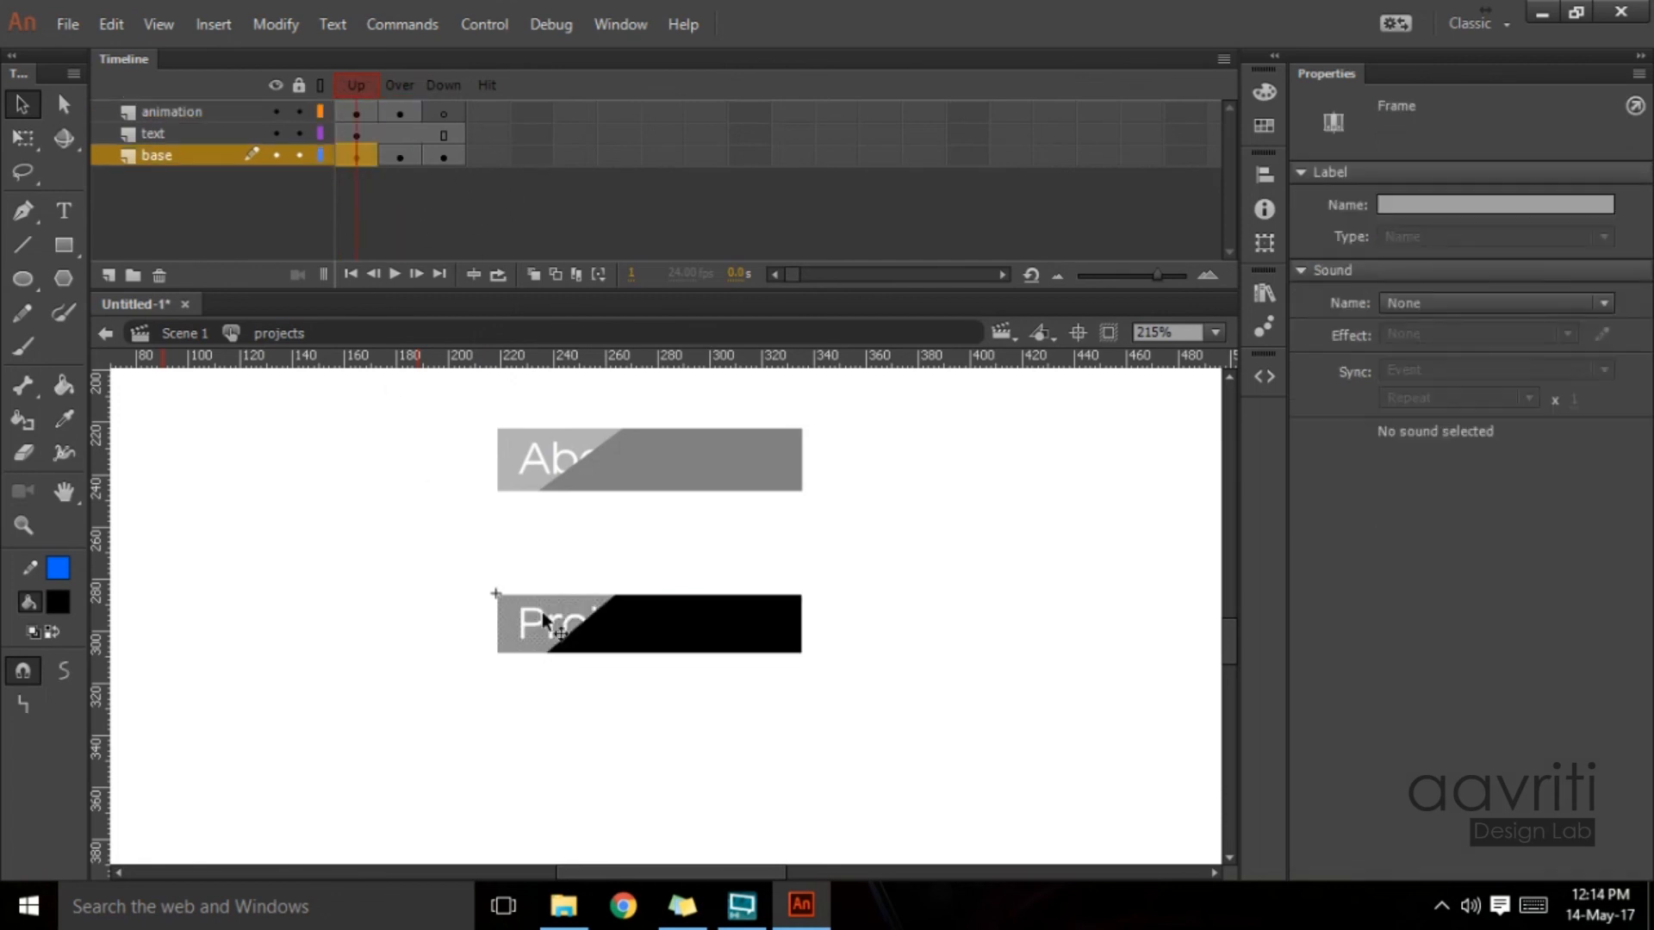
pyautogui.click(58, 600)
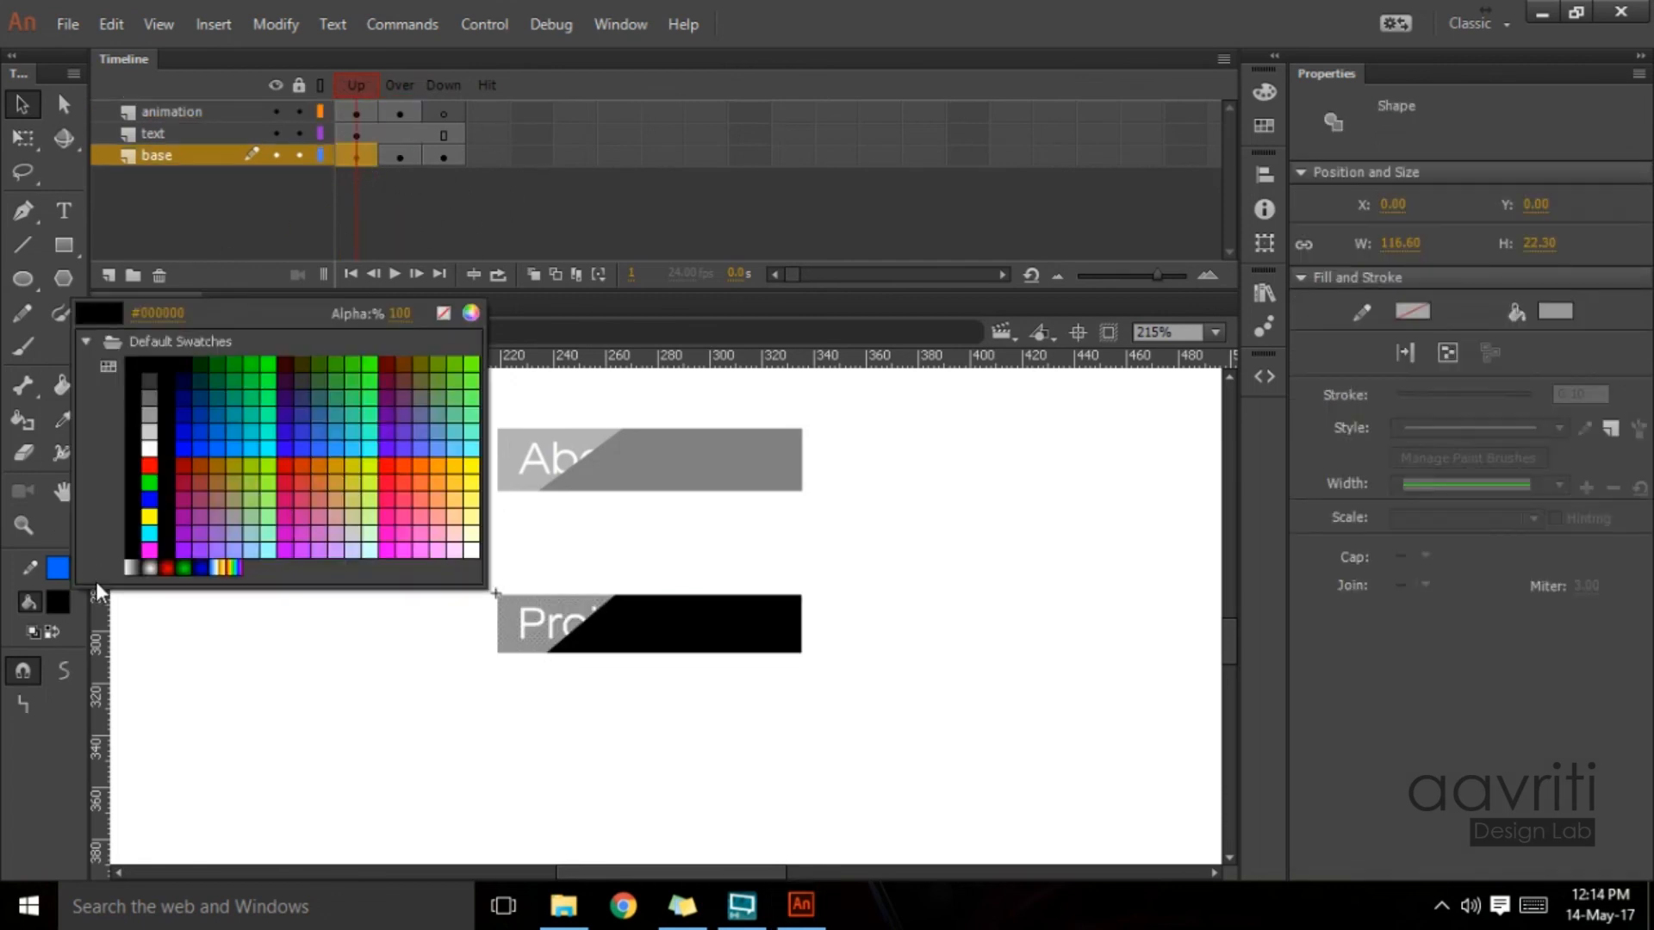
pyautogui.click(151, 385)
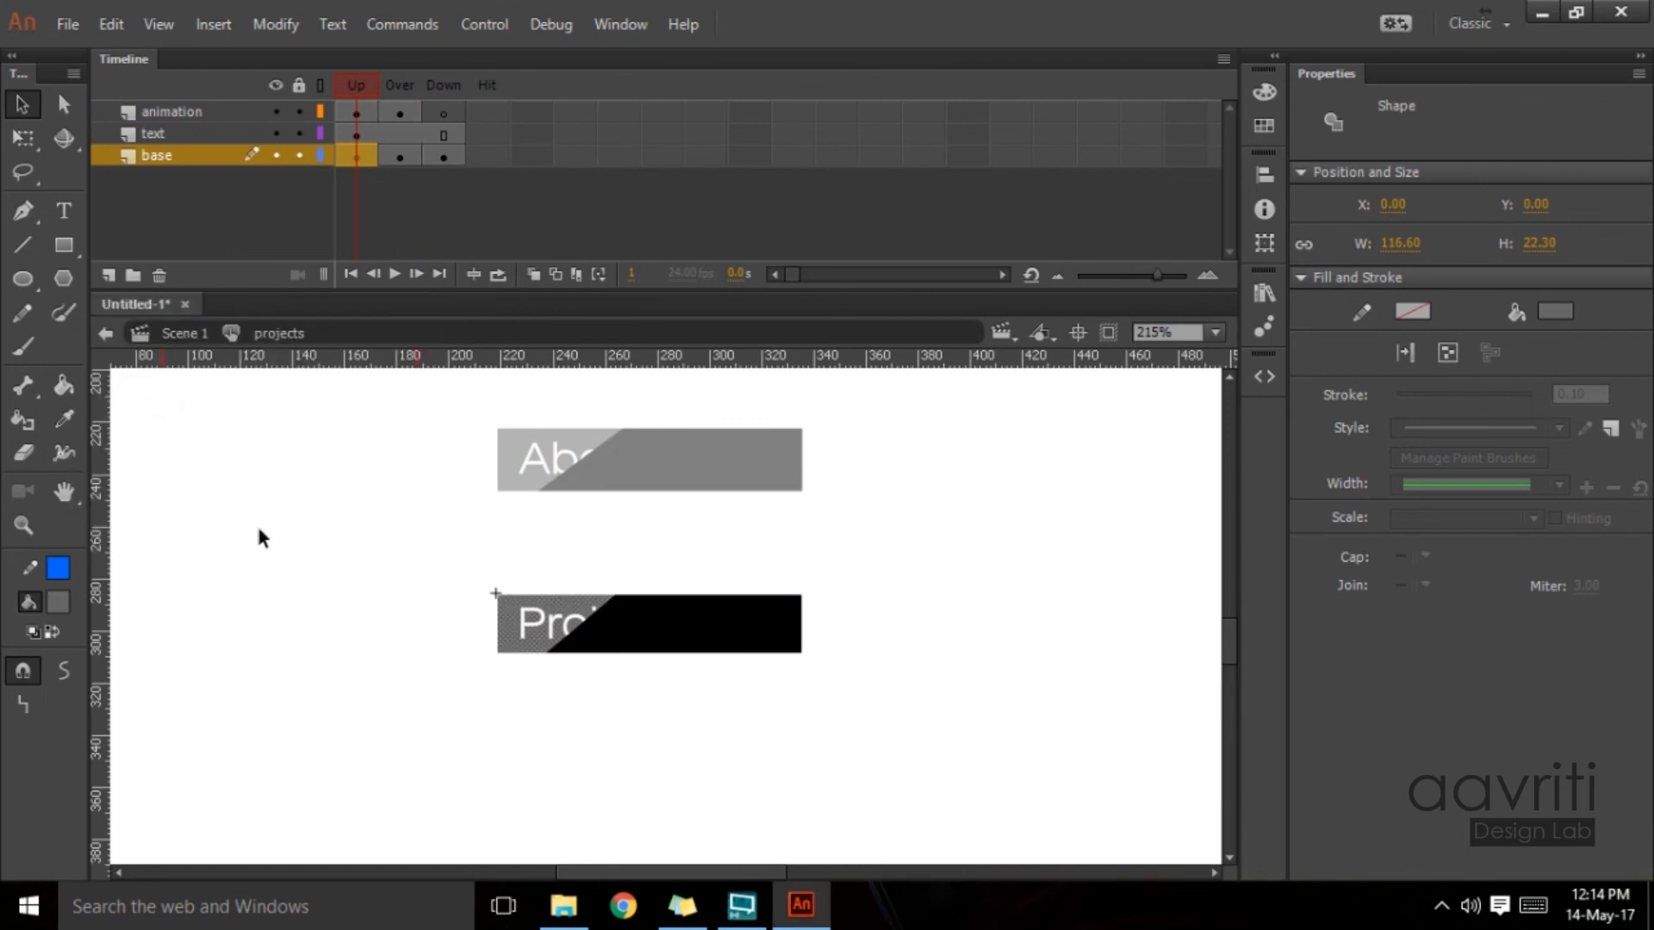
pyautogui.click(456, 590)
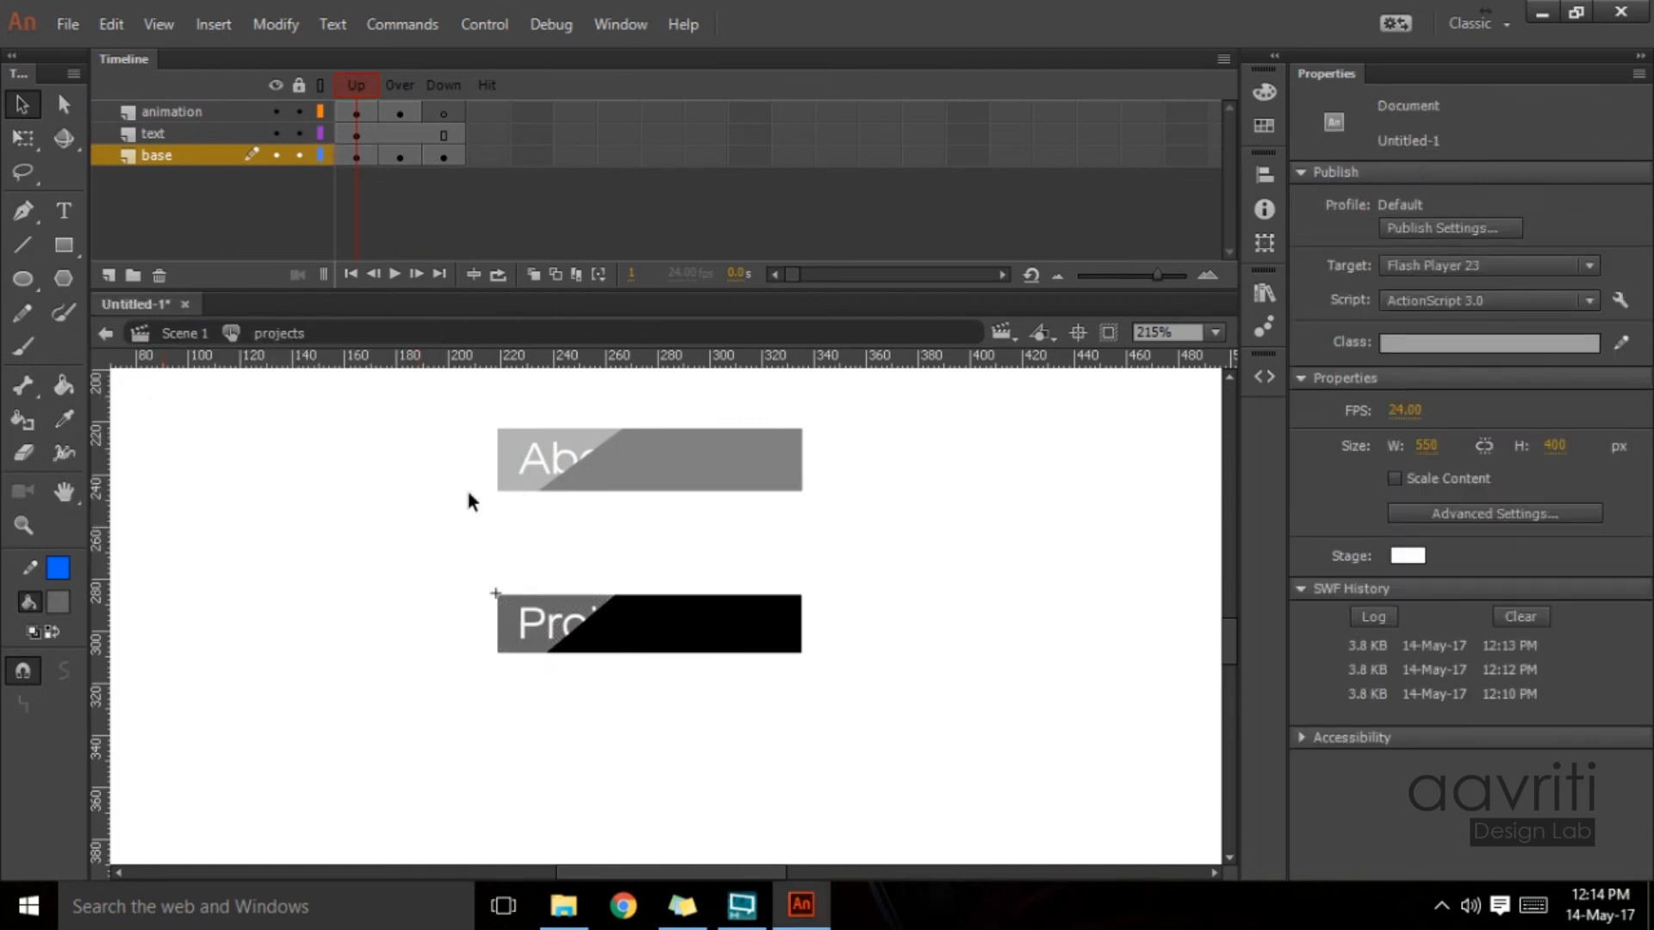
pyautogui.hotkey('ctrl', 'Return')
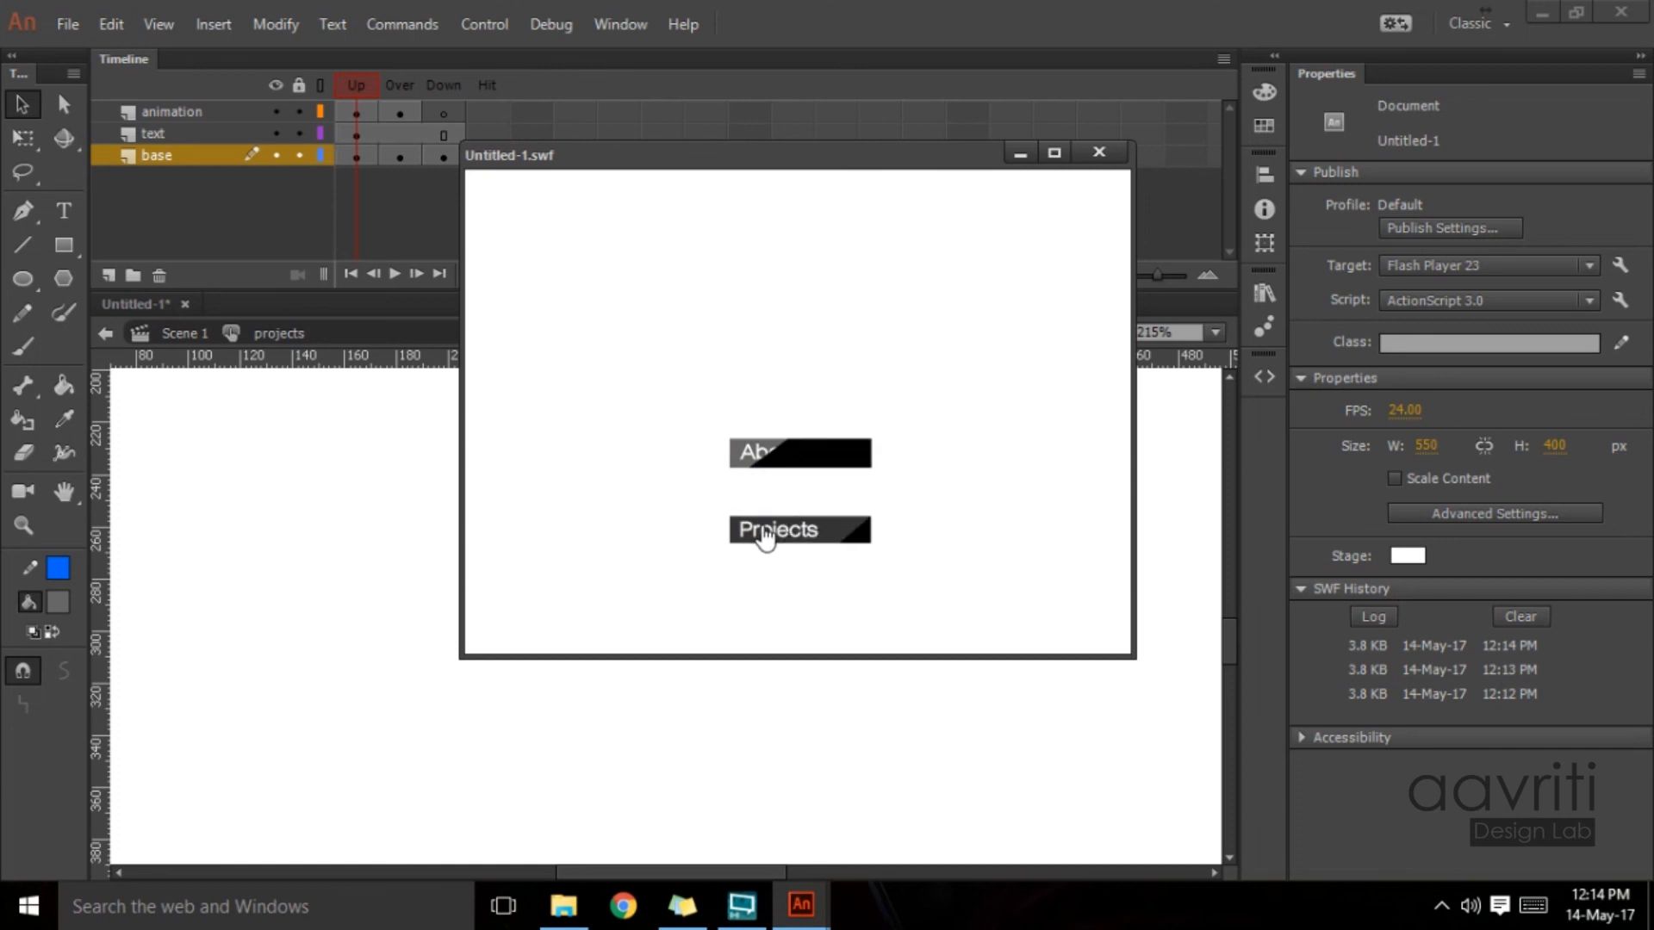
pyautogui.click(1099, 153)
# Step: In Scene 1, move the Projects button directly beneath the About us button, at about X 219, Y 249, and test both rollovers
pyautogui.click(183, 333)
pyautogui.click(401, 684)
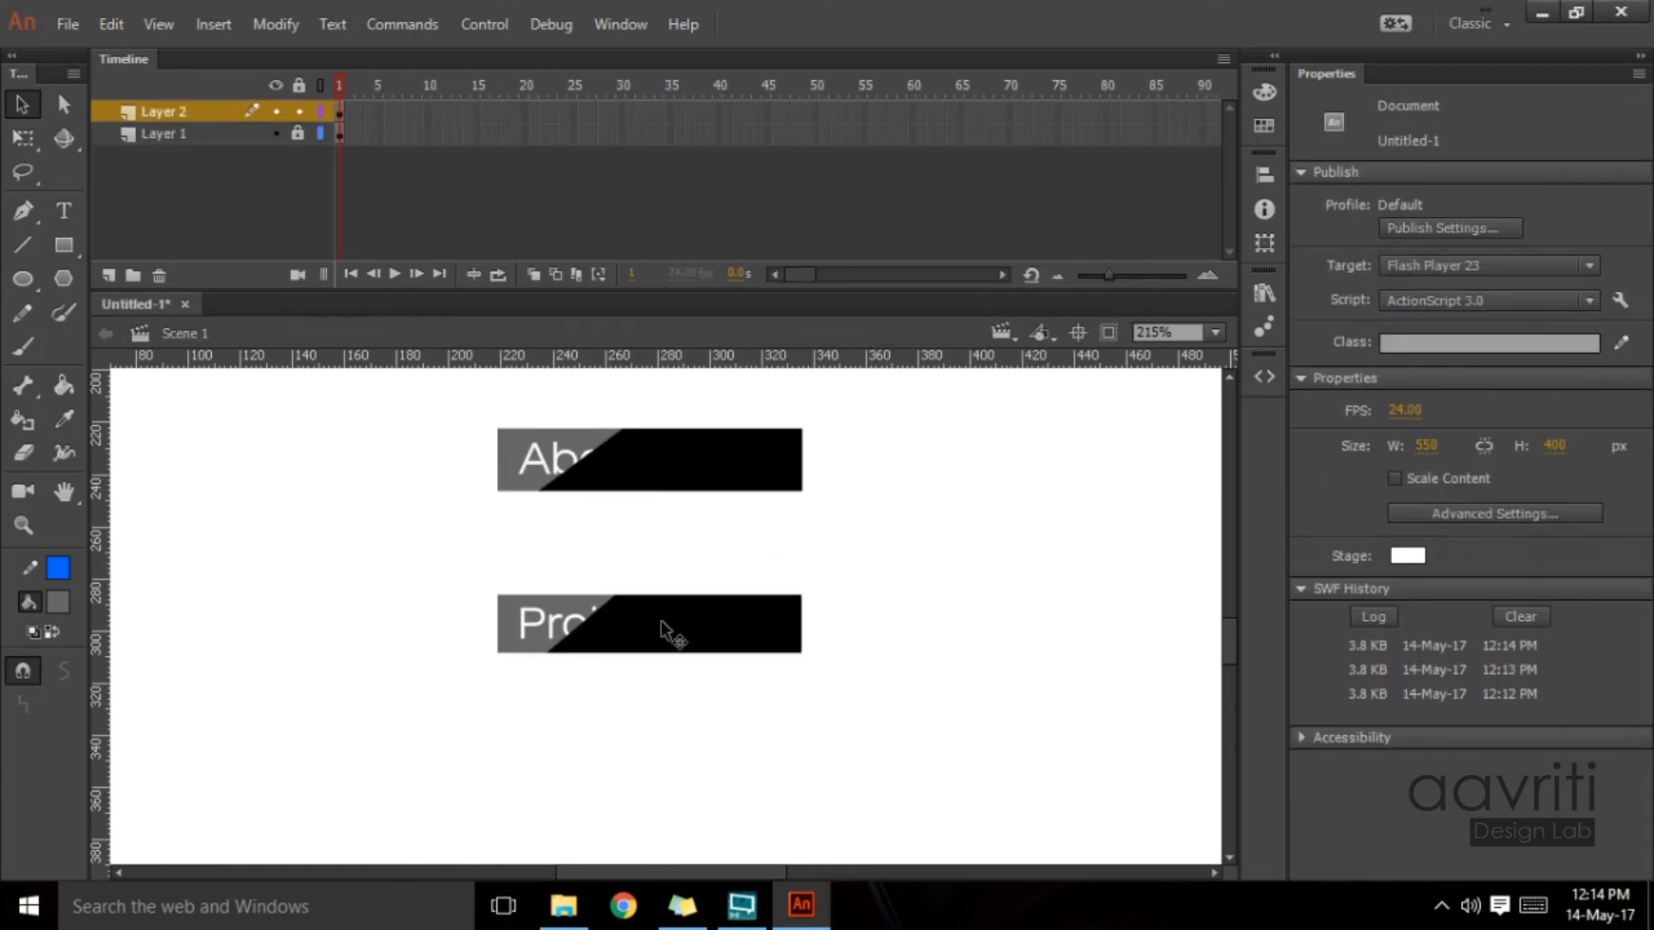
pyautogui.moveTo(660, 620); pyautogui.dragTo(582, 517)
pyautogui.click(832, 527)
pyautogui.hotkey('ctrl', 'Return')
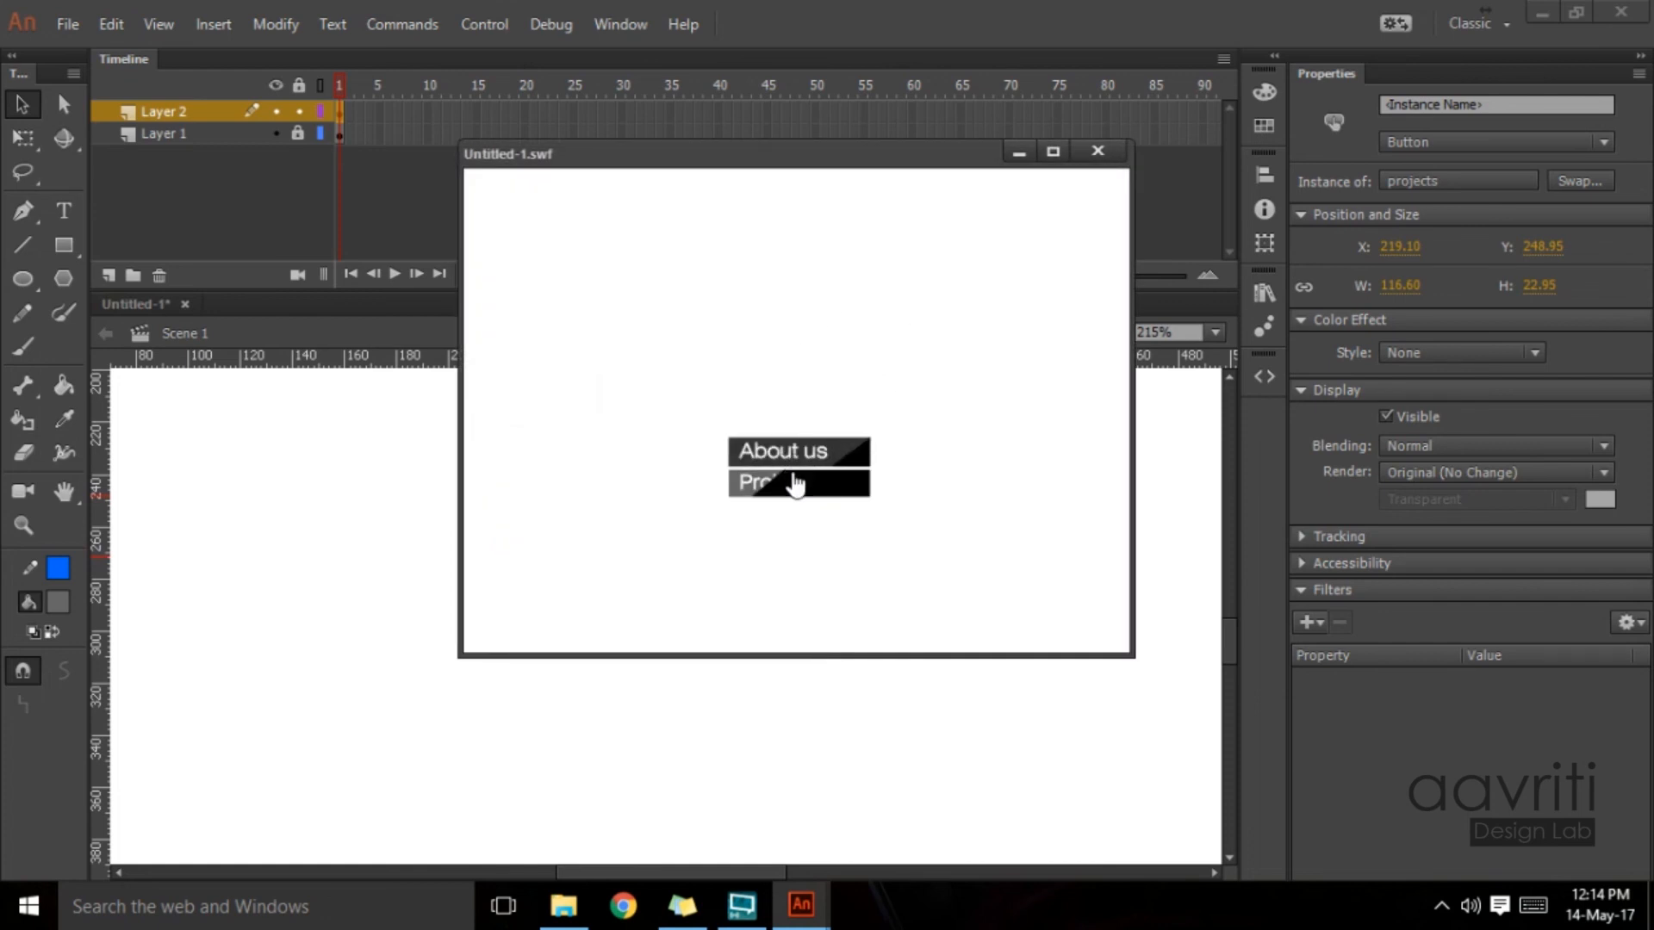
pyautogui.click(1097, 151)
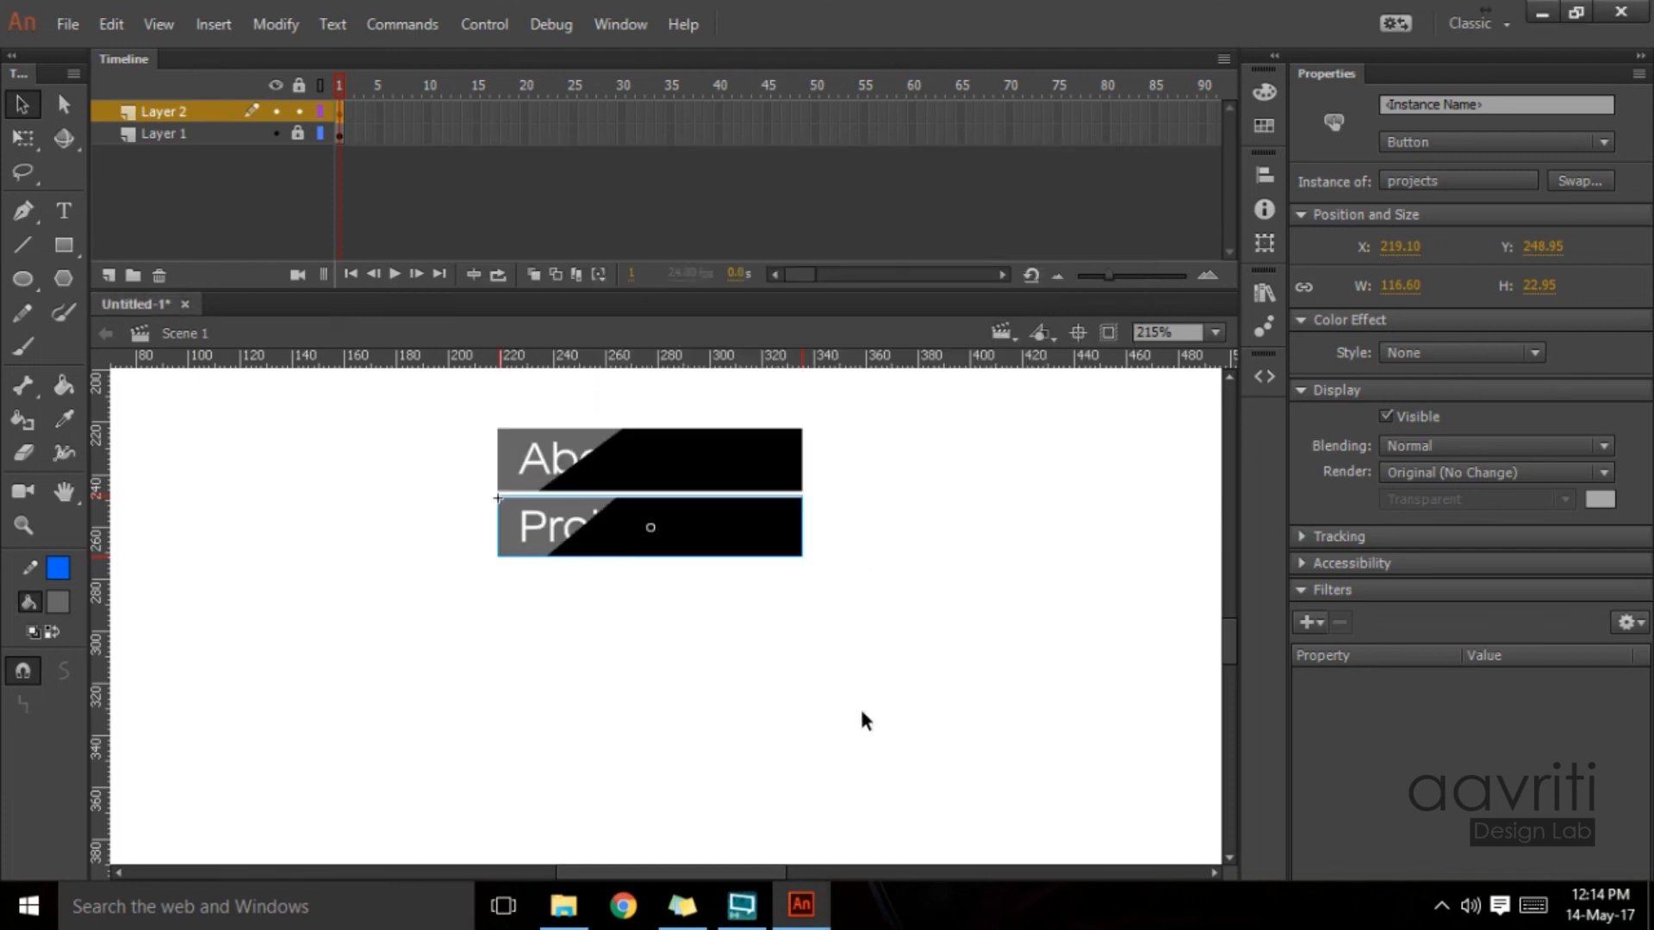